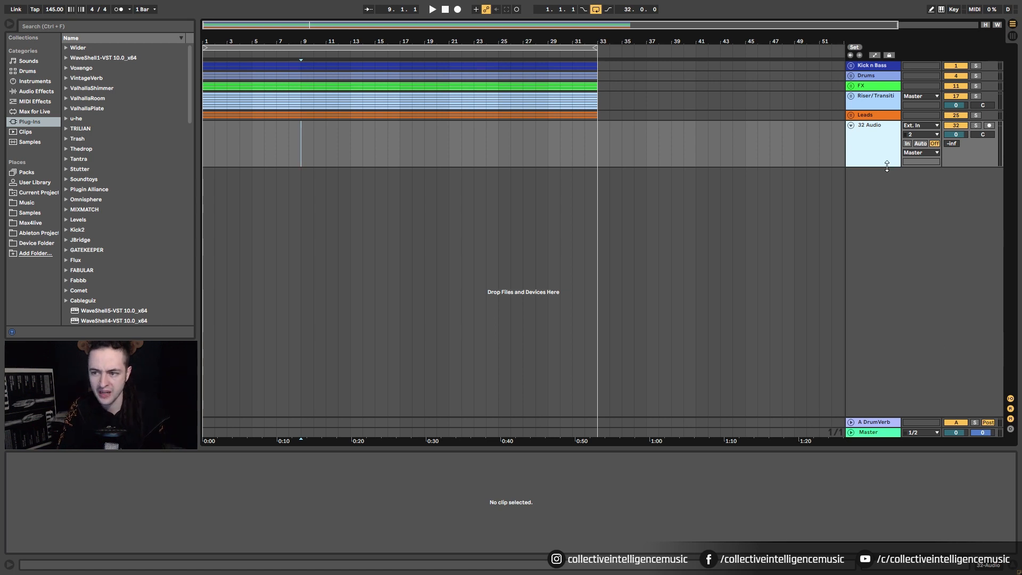
- Delete the empty 32 Audio track and unfold the Kick n Bass and Drums groups
key(Delete)
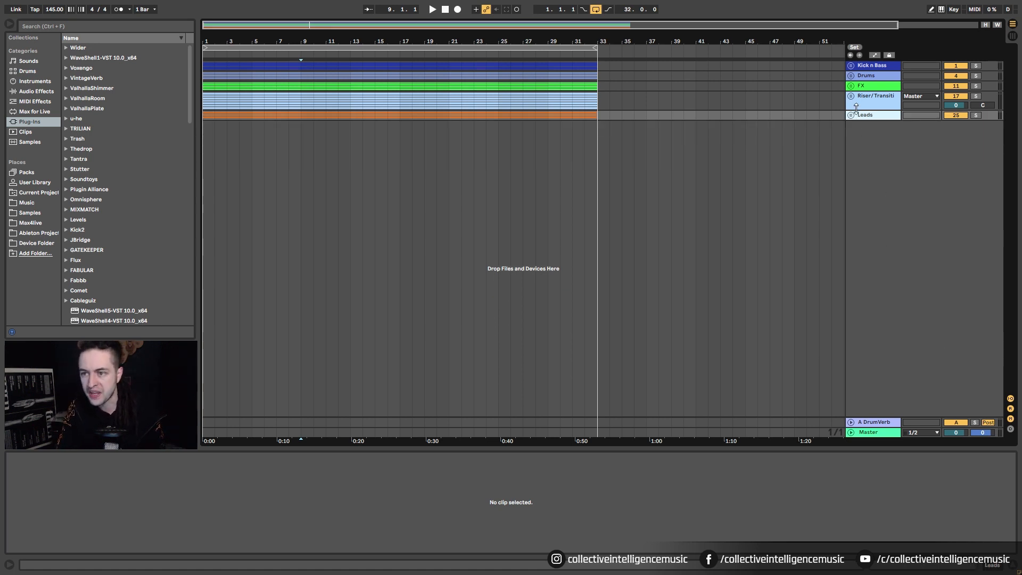
click(850, 66)
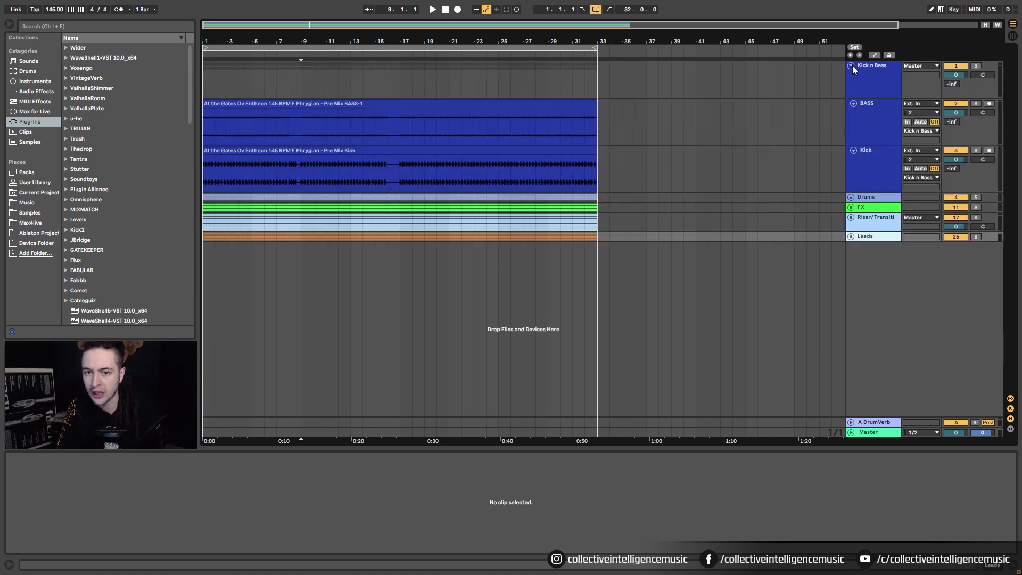
click(851, 197)
scroll(850, 279, down, 2)
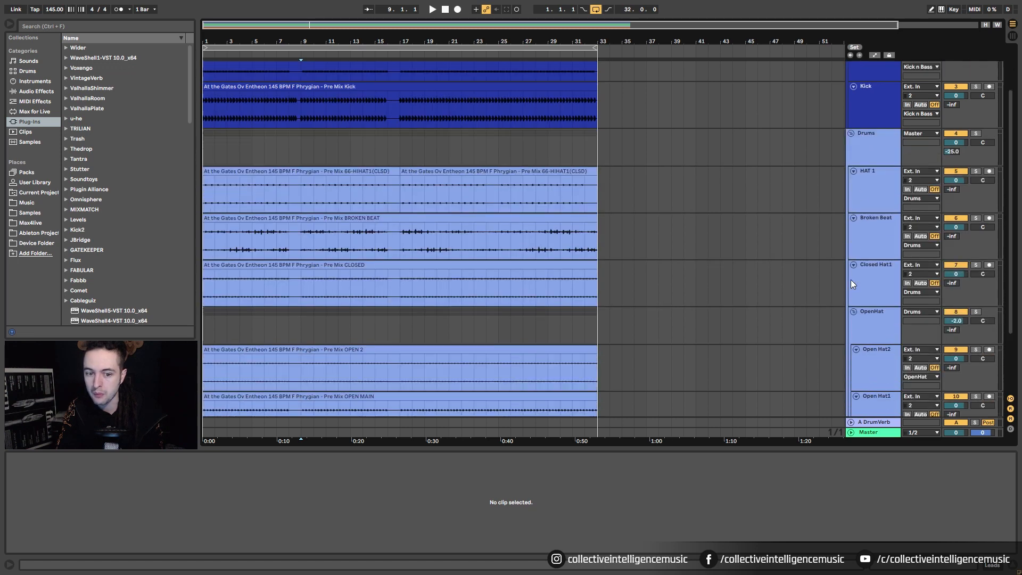
- Unfold the FX, Riser/Transitions and Leads groups to show their tracks
scroll(850, 279, down, 4)
scroll(850, 277, up, 4)
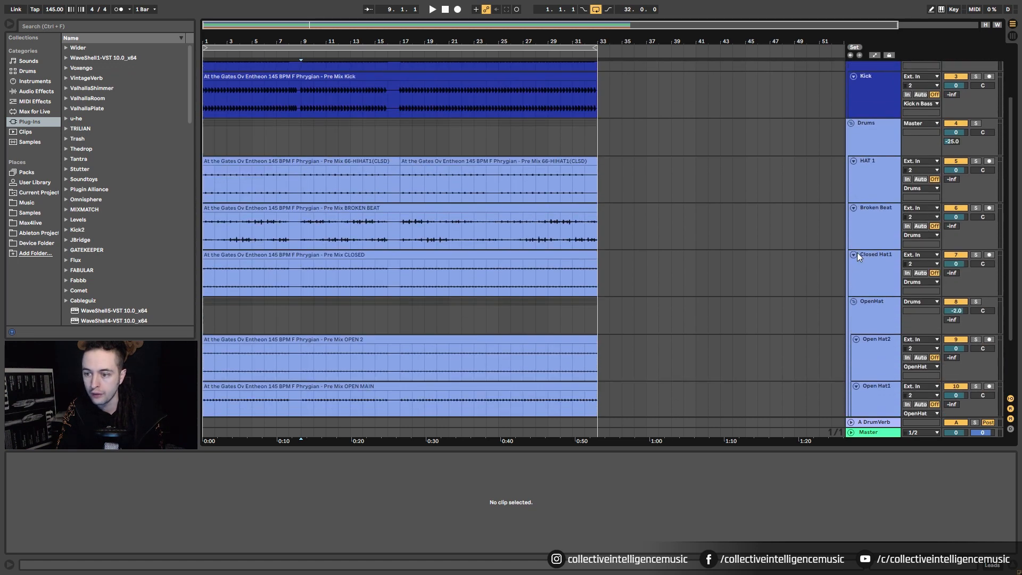
scroll(859, 262, down, 2)
click(851, 358)
scroll(855, 374, down, 7)
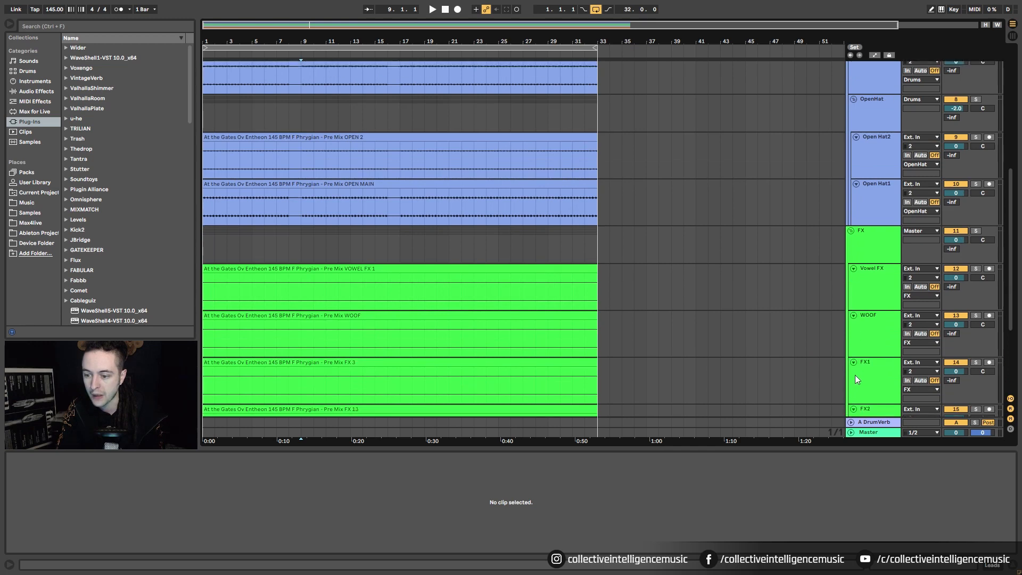
click(850, 369)
scroll(850, 372, down, 9)
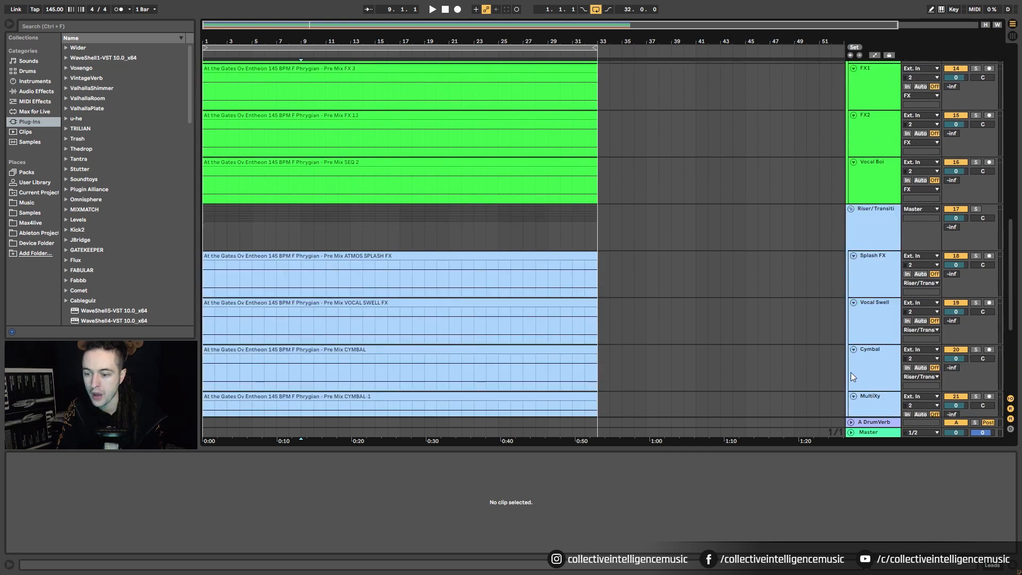
click(851, 386)
scroll(774, 327, down, 7)
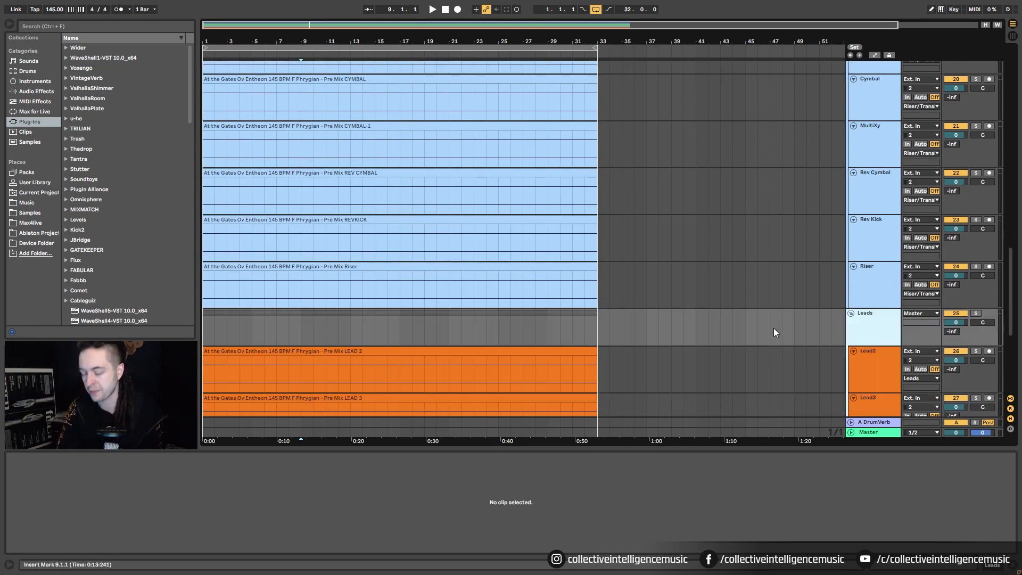
- Look over the Leads tracks, then examine the Kick n Bass group with its BASS and Kick tracks
scroll(770, 331, up, 7)
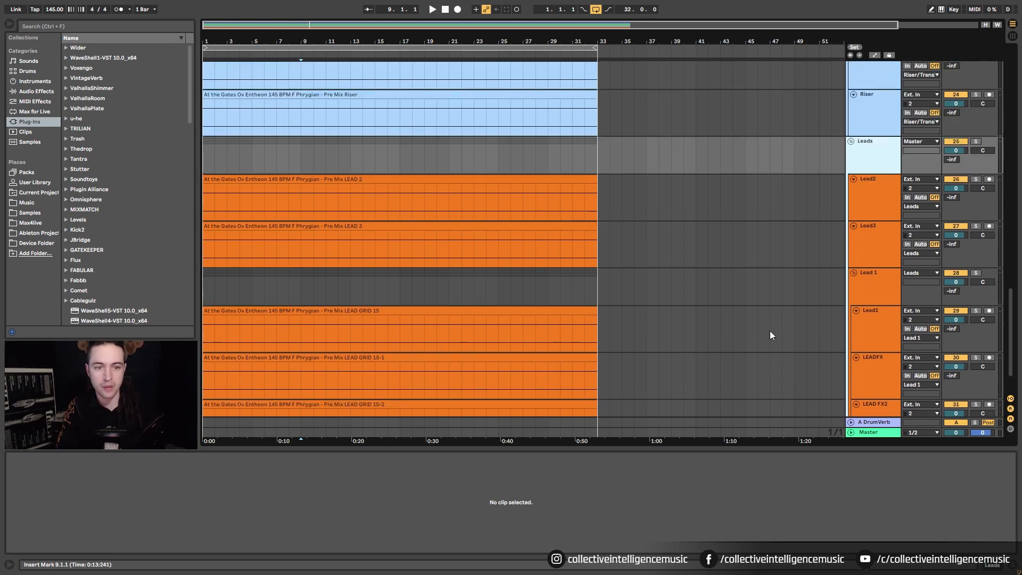
scroll(769, 331, up, 2)
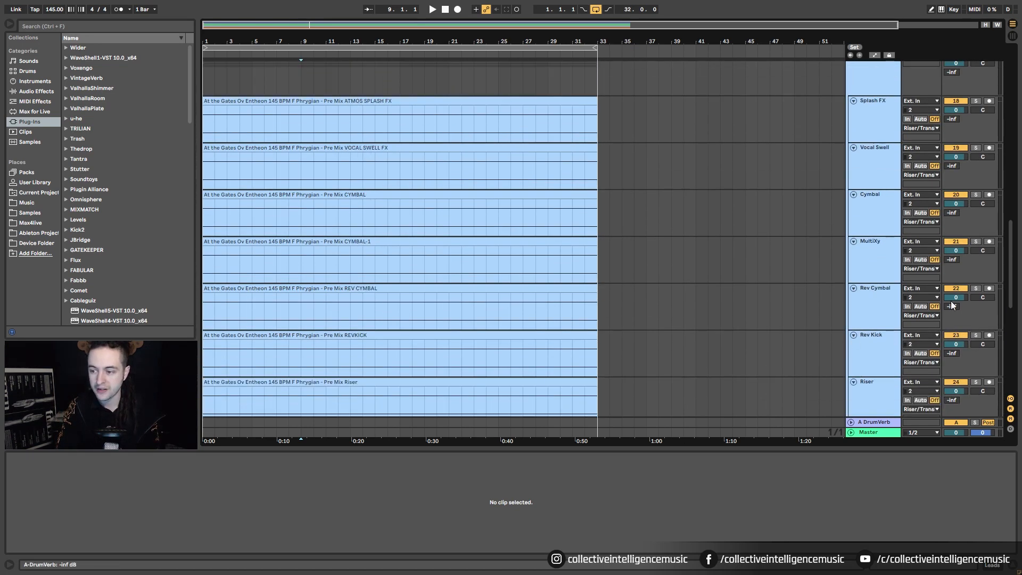
drag(1009, 285, 1018, 101)
click(886, 82)
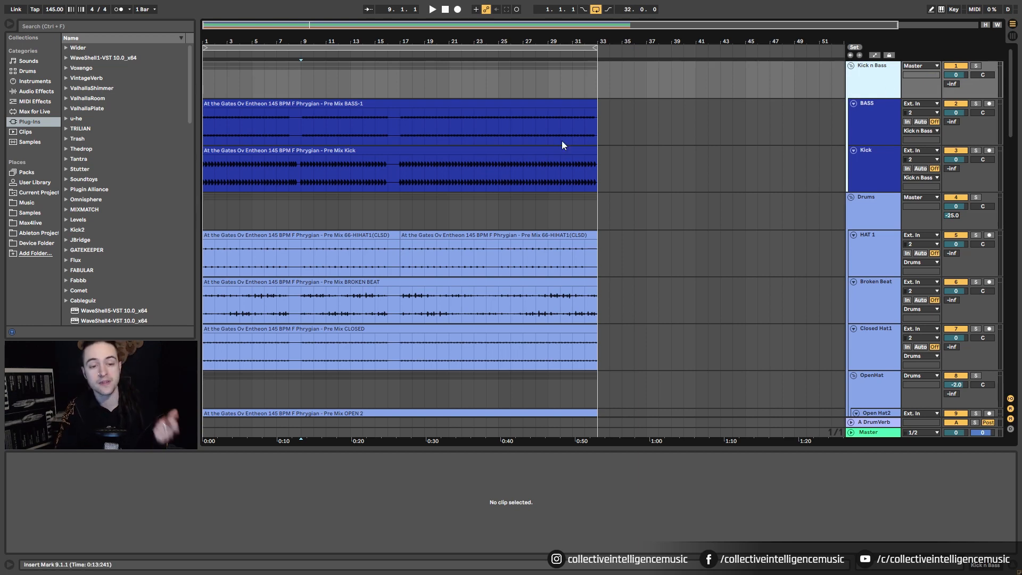
click(873, 114)
click(870, 157)
click(874, 85)
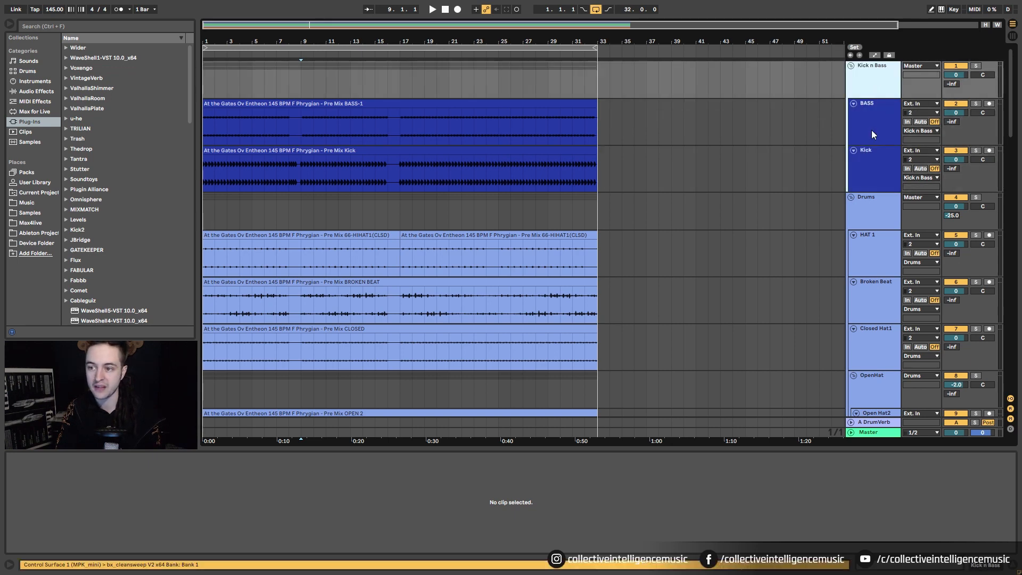
- Examine the Drums group and its HAT 1, Broken Beat and Closed Hat1 tracks
scroll(866, 225, down, 1)
click(876, 171)
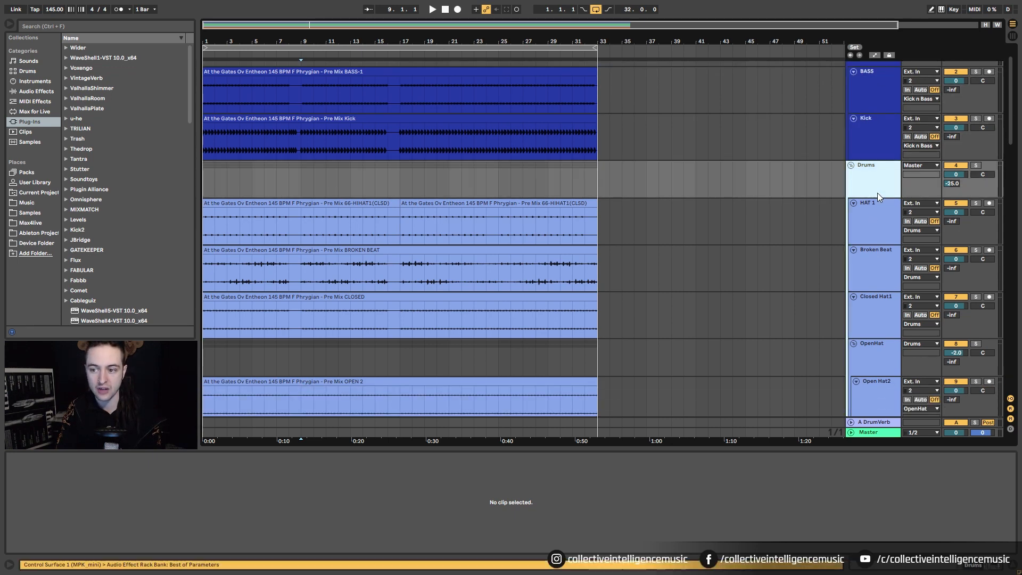
scroll(876, 192, down, 2)
click(877, 186)
click(876, 213)
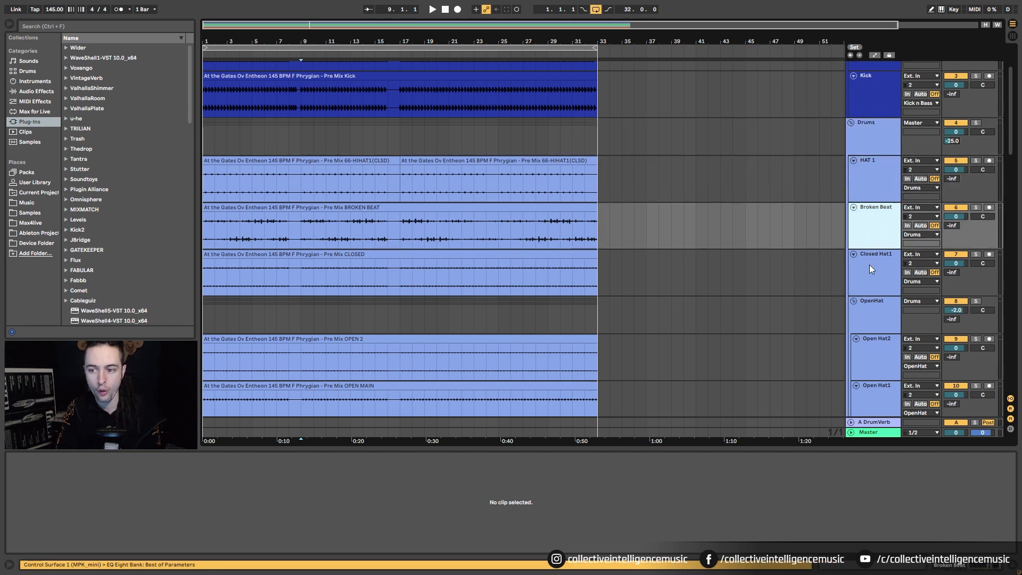
click(870, 264)
scroll(870, 265, down, 2)
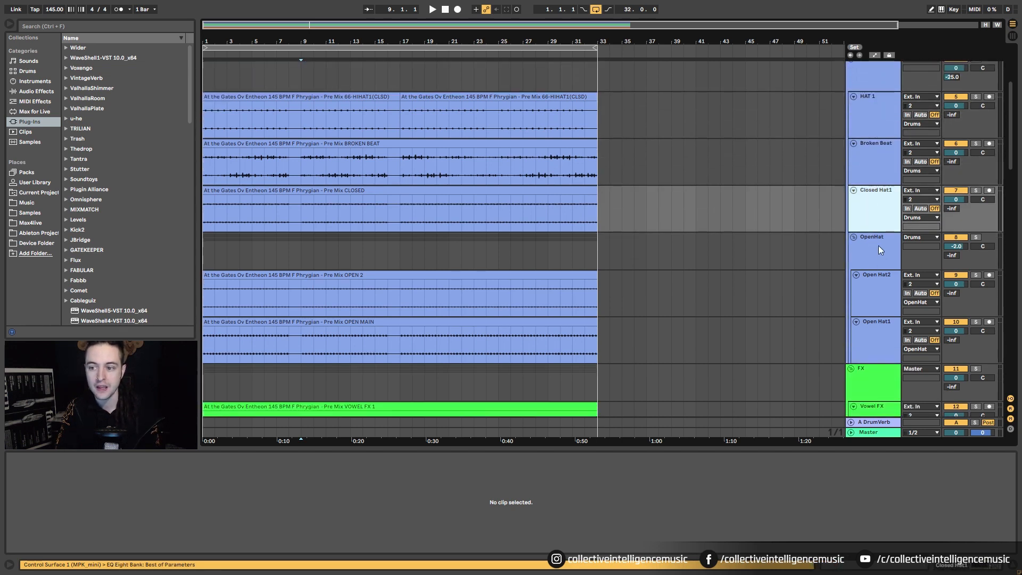
click(870, 107)
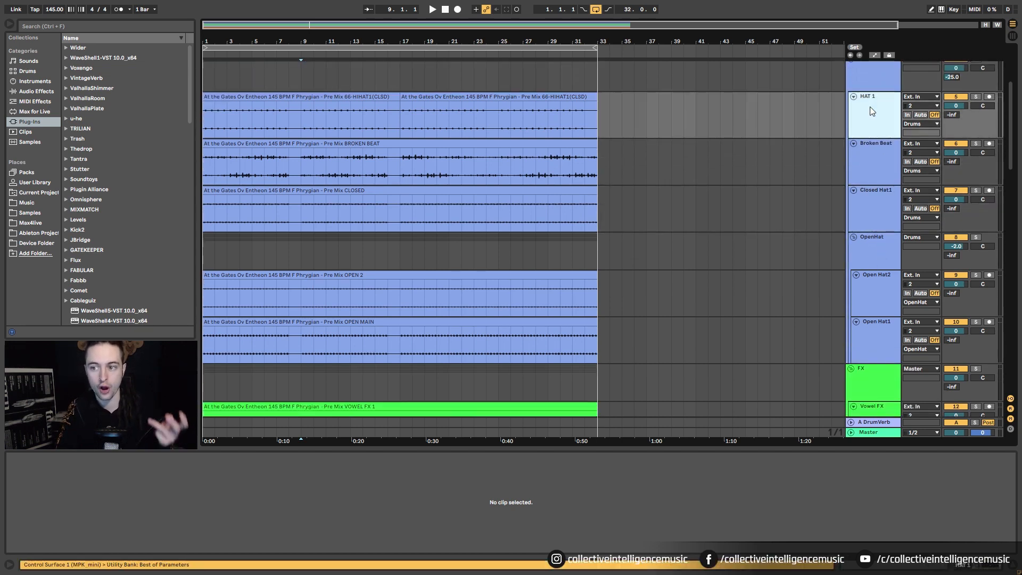
click(870, 167)
click(870, 204)
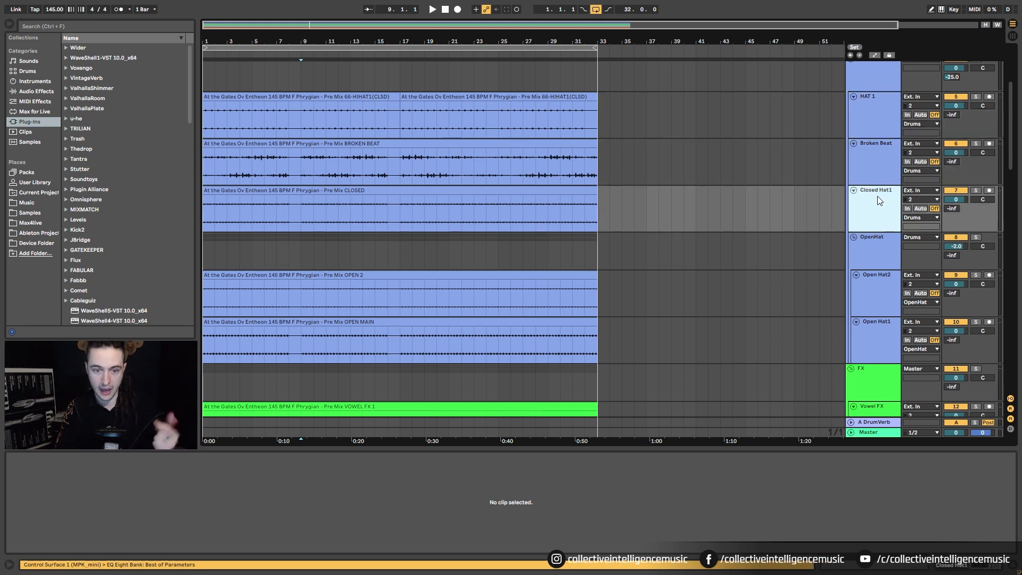
- Examine the OpenHat subgroup with its Open Hat2 and Open Hat1 tracks and how it sits within the Drums group
scroll(880, 196, down, 2)
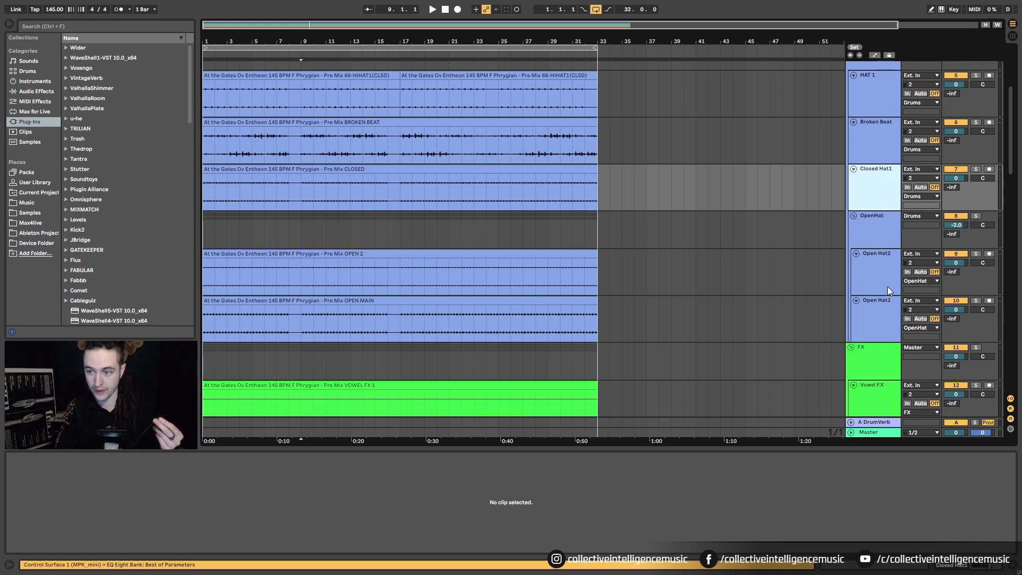
click(886, 285)
scroll(883, 317, down, 3)
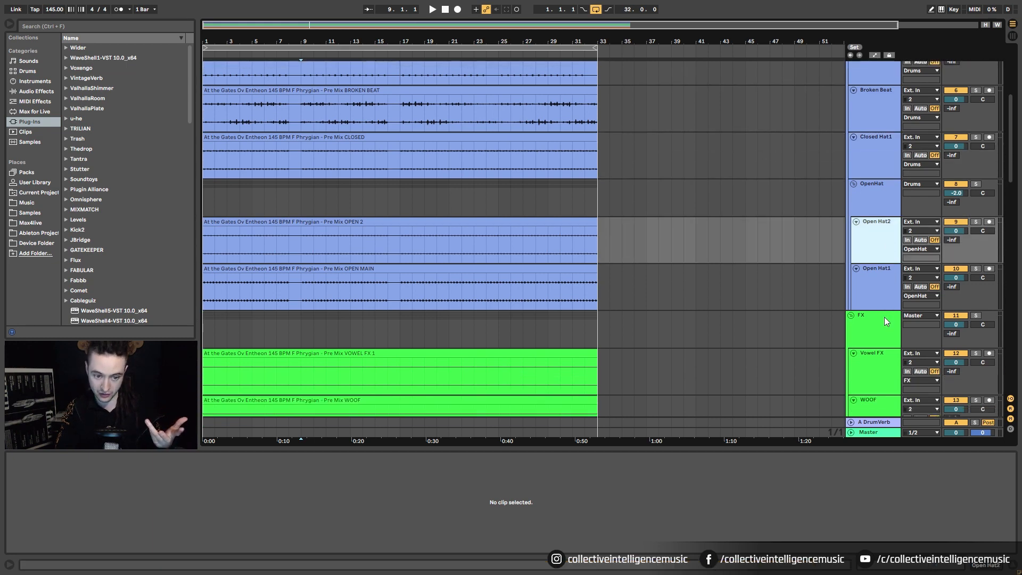
click(881, 196)
scroll(888, 241, up, 9)
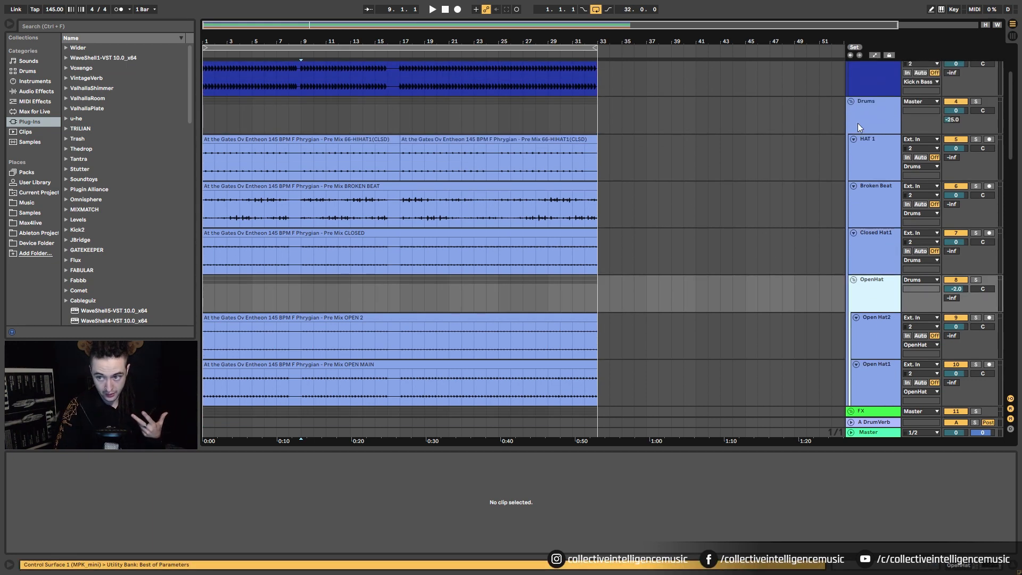
scroll(881, 261, down, 10)
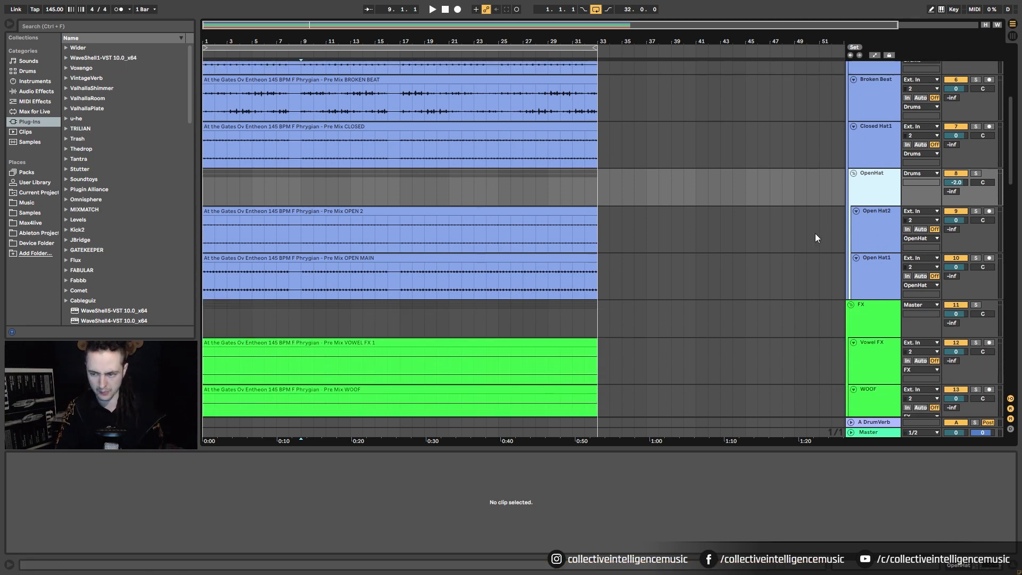
scroll(418, 305, up, 11)
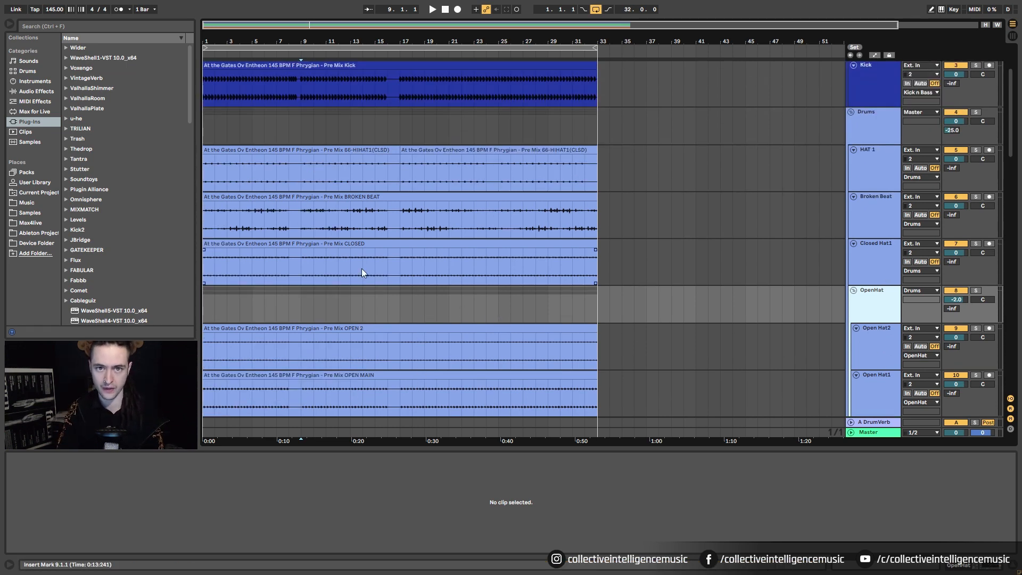
scroll(369, 271, down, 19)
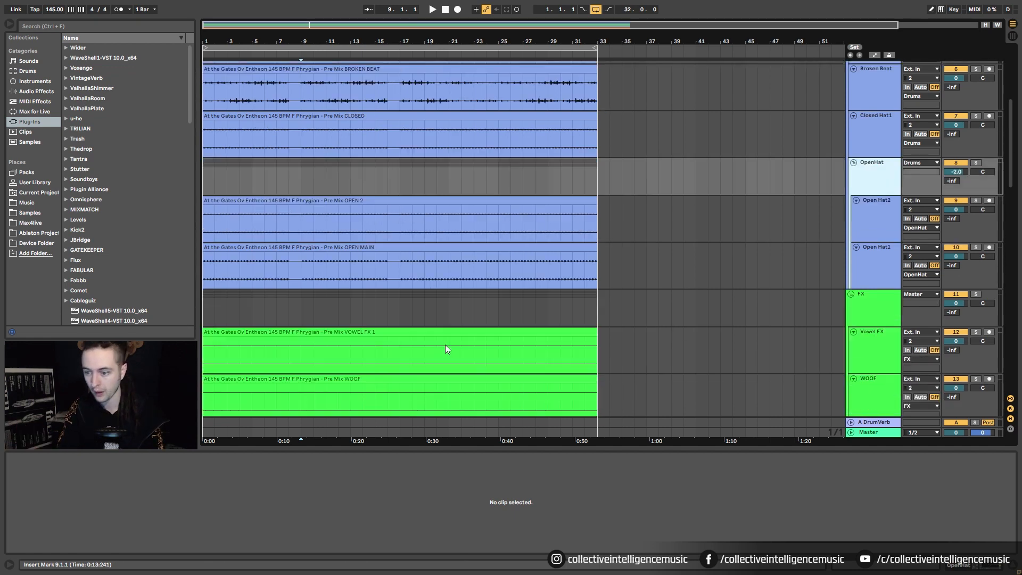
- Examine the FX group and its tracks from Vowel FX to Vocal Boi
click(893, 227)
scroll(811, 260, down, 5)
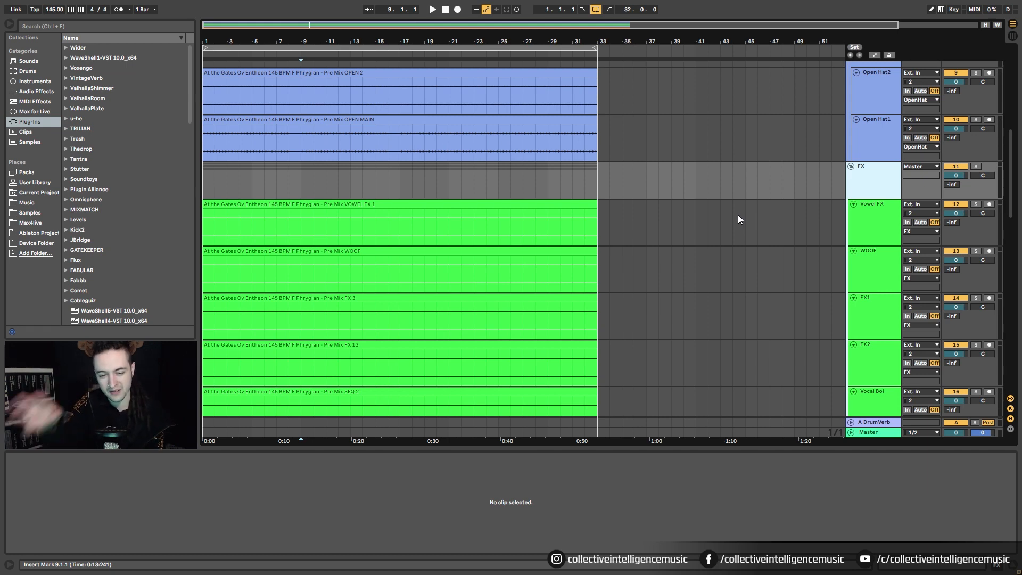
scroll(713, 215, down, 2)
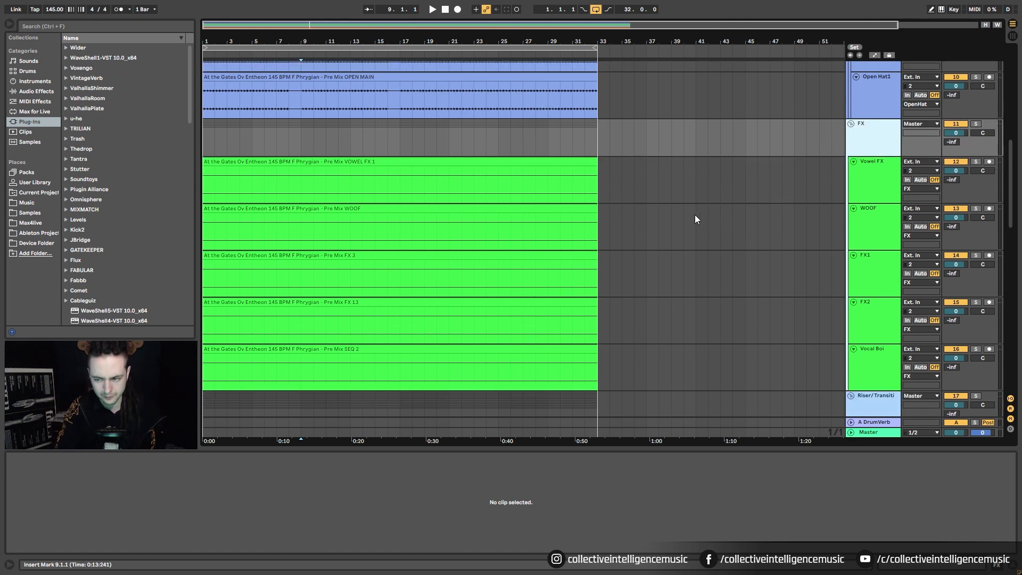
scroll(617, 207, down, 10)
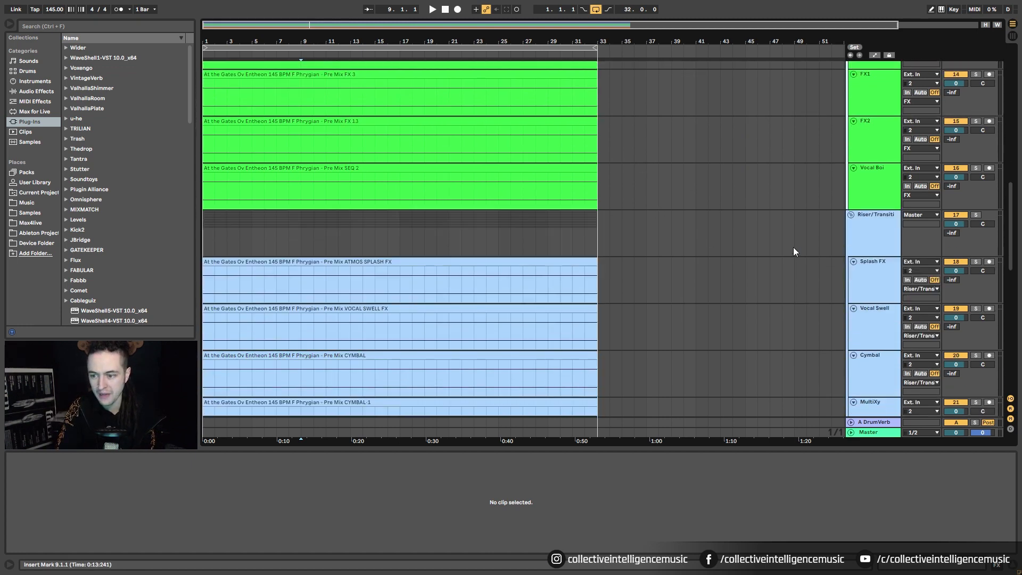
- Examine the Riser/Transitions group, including its Cymbal and Splash FX tracks
scroll(575, 210, down, 2)
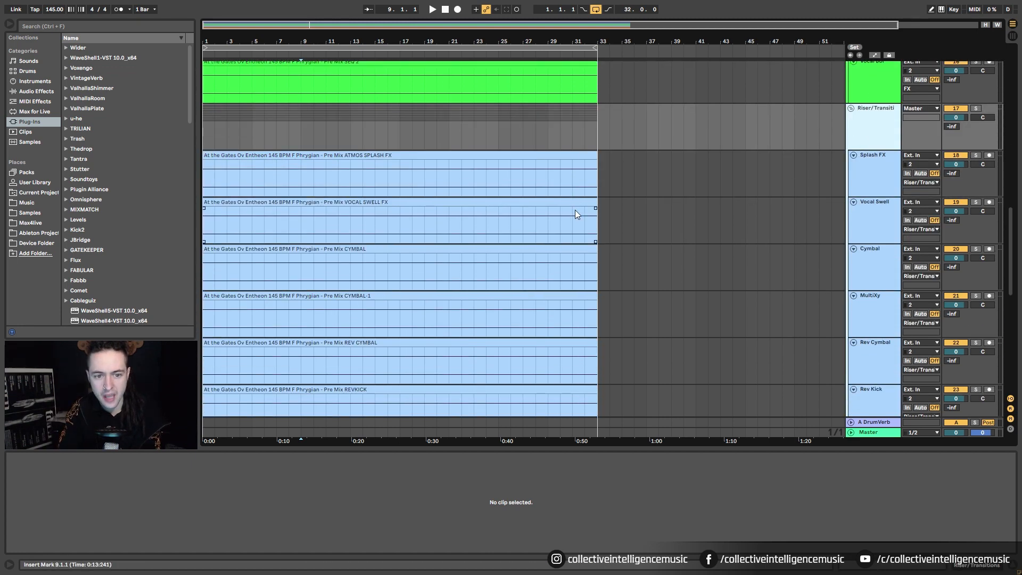
click(868, 254)
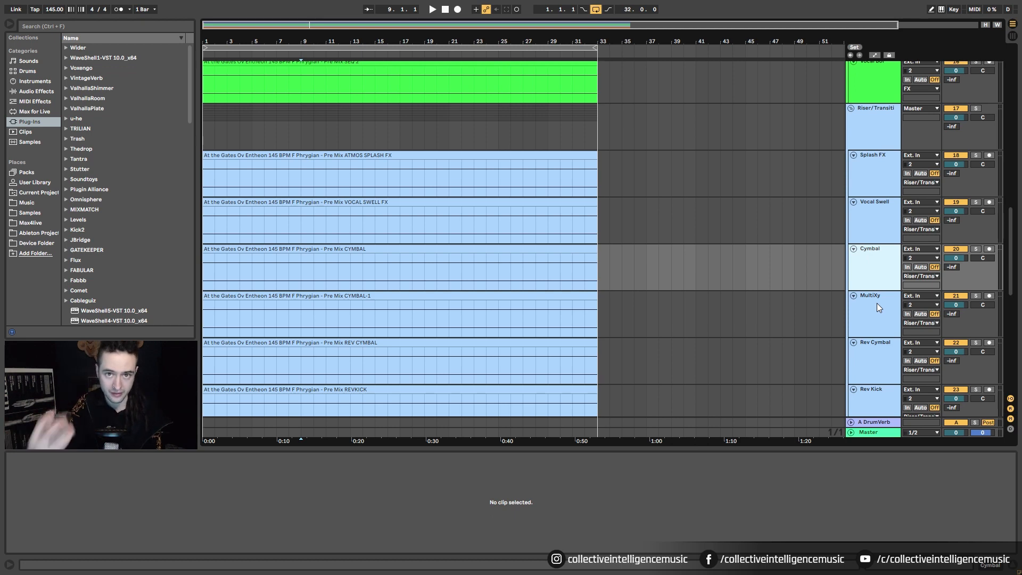
click(874, 183)
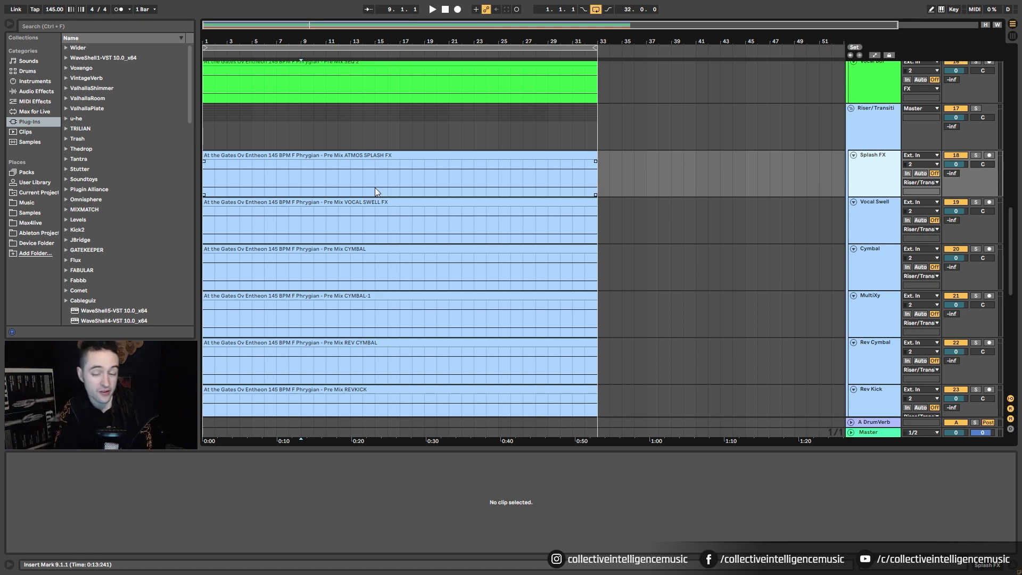
scroll(378, 190, down, 4)
scroll(480, 360, up, 2)
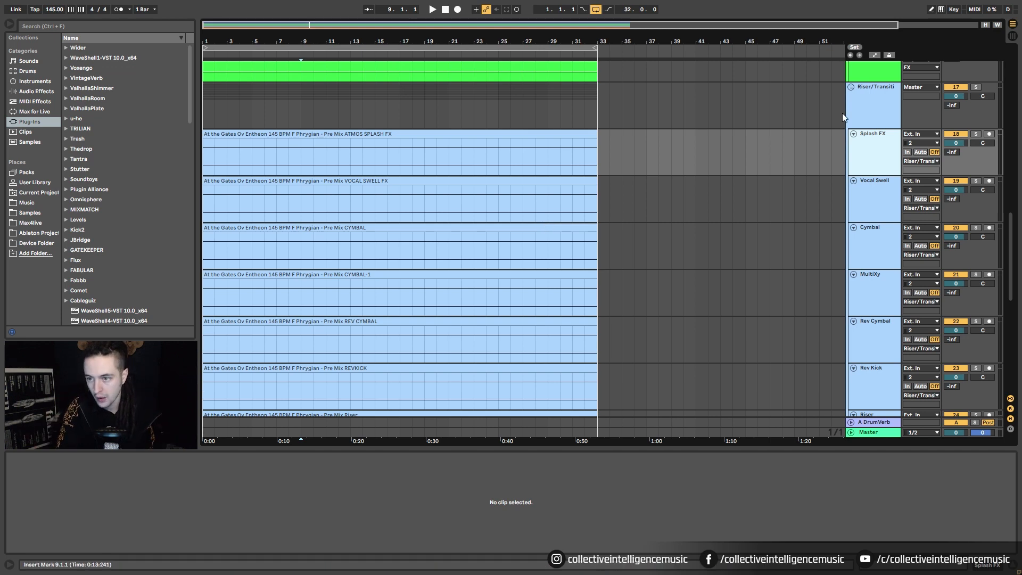
- Fold the Riser/Transitions group and select the Leads group
click(852, 90)
scroll(713, 139, down, 1)
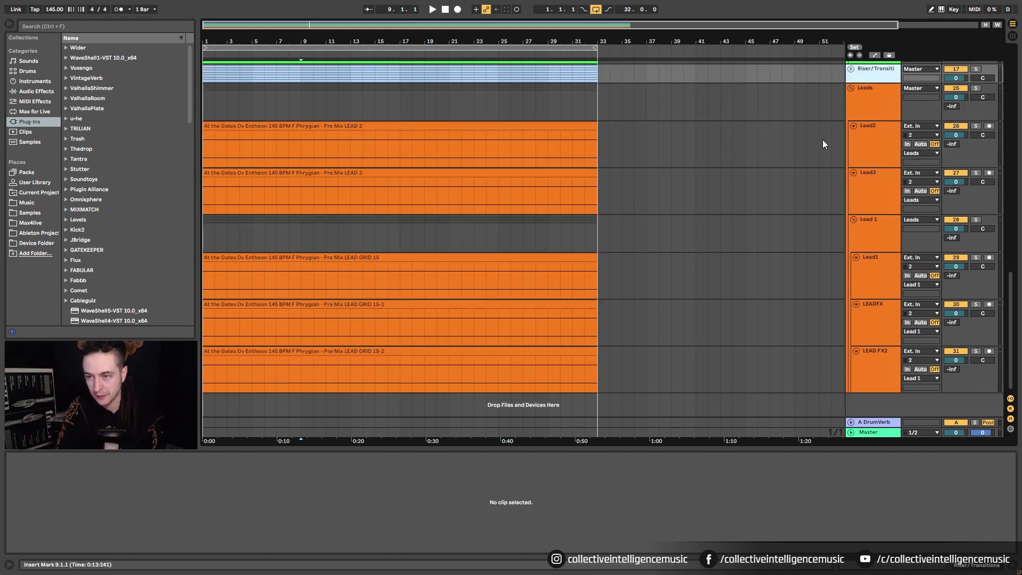
click(873, 104)
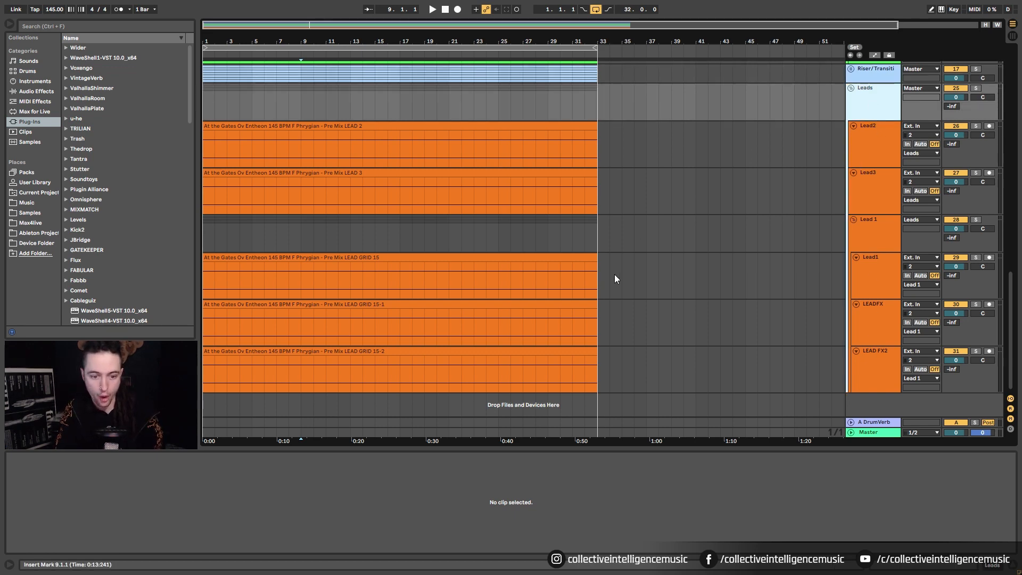
scroll(659, 270, up, 5)
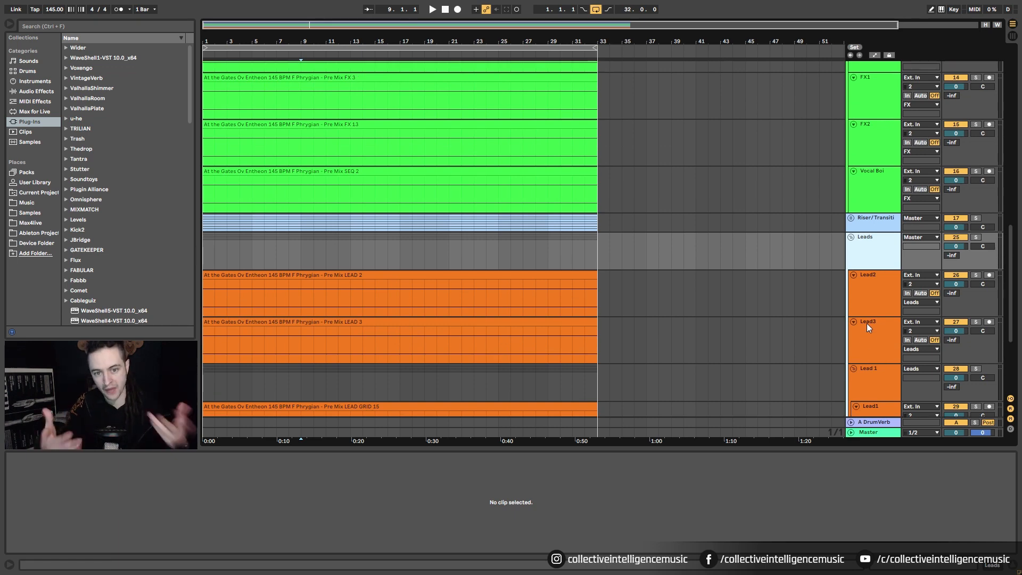
scroll(808, 314, up, 10)
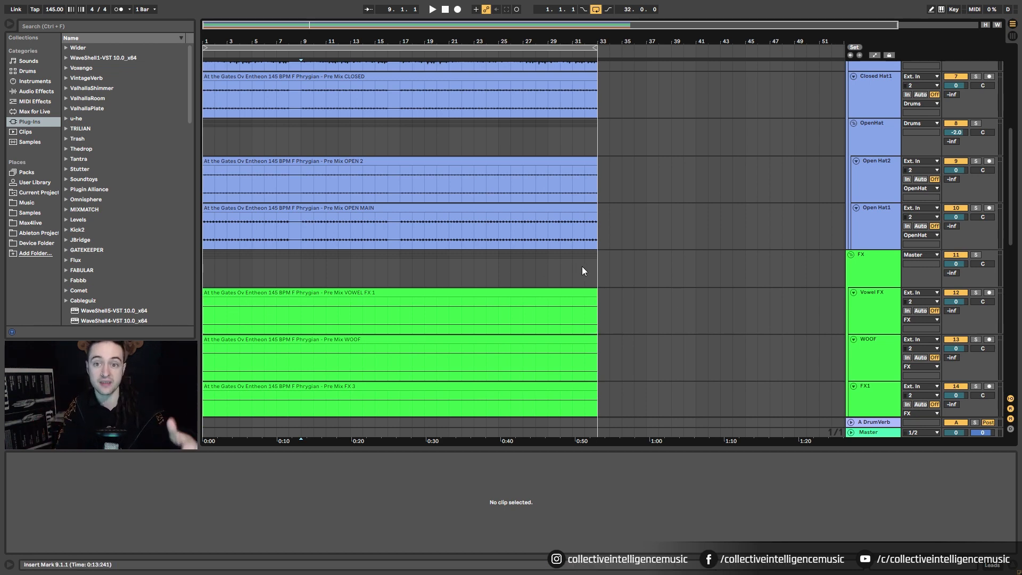
scroll(585, 266, up, 7)
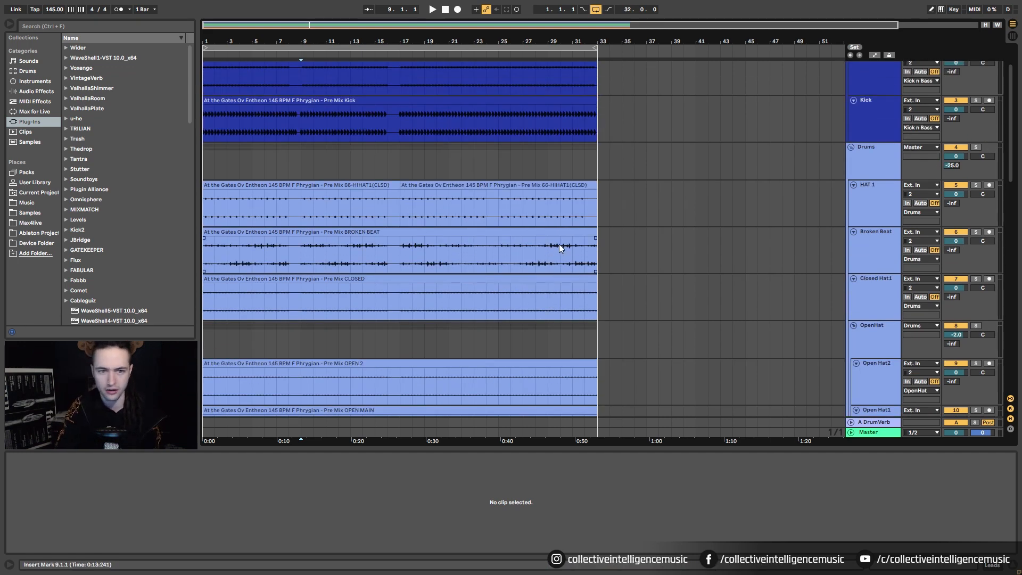
scroll(559, 245, up, 2)
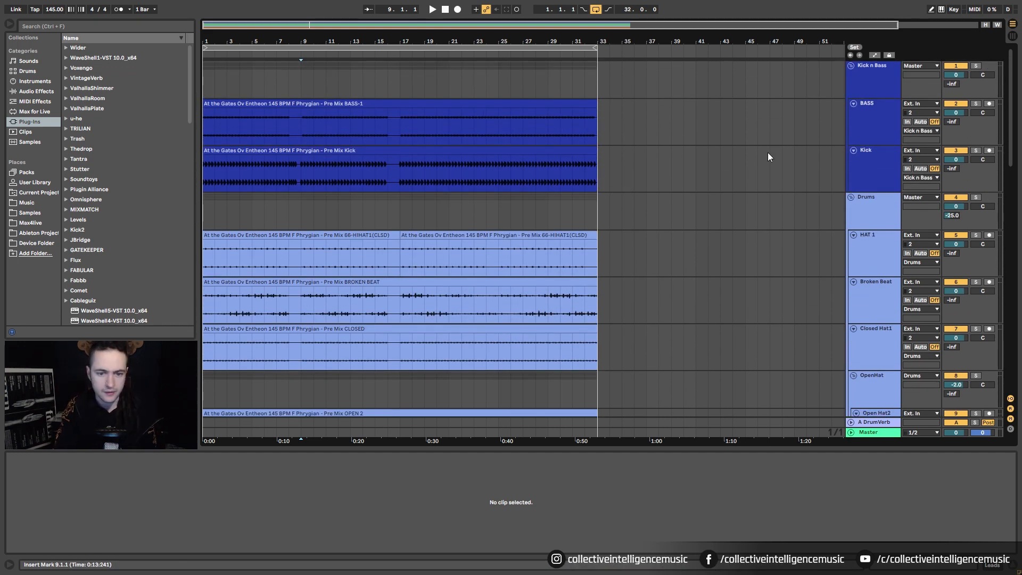
- Fold the Drums, FX and Leads groups, leaving the Kick n Bass group expanded
scroll(767, 152, down, 1)
scroll(790, 186, up, 1)
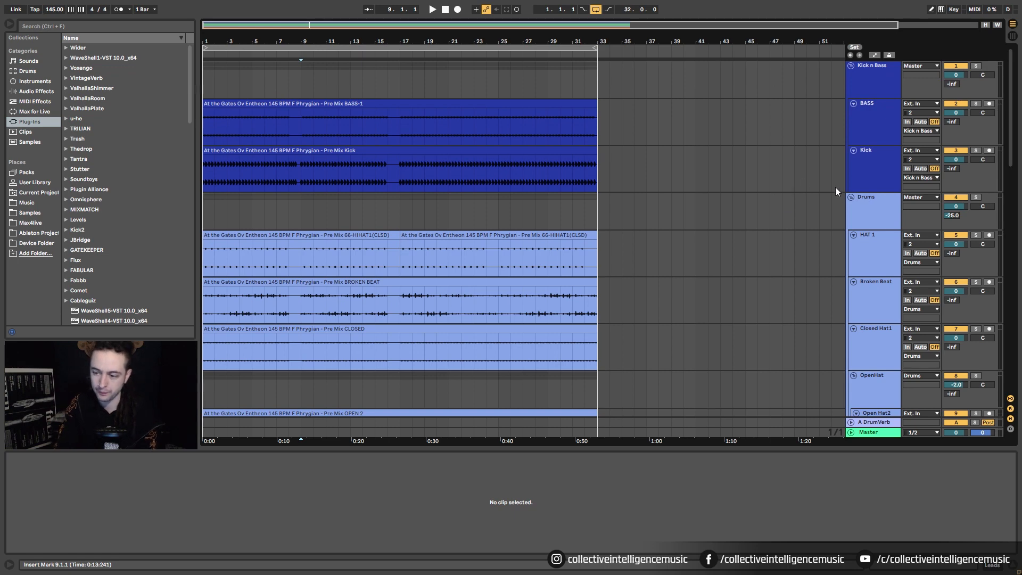
click(873, 209)
click(851, 196)
click(850, 207)
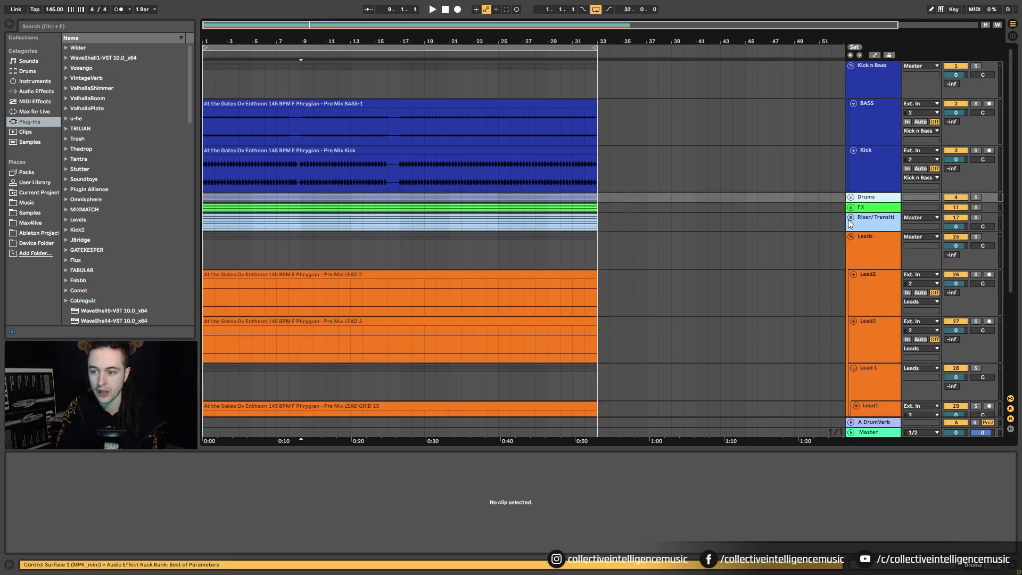
click(851, 237)
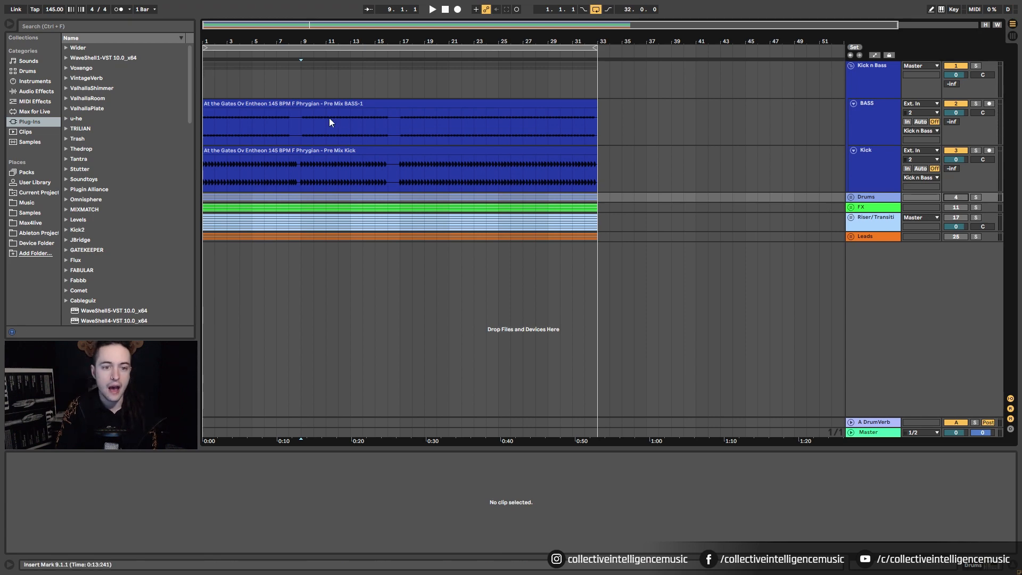
- Lower the clip gain of the BASS-1 and Kick clips to -inf dB
click(436, 133)
click(871, 154)
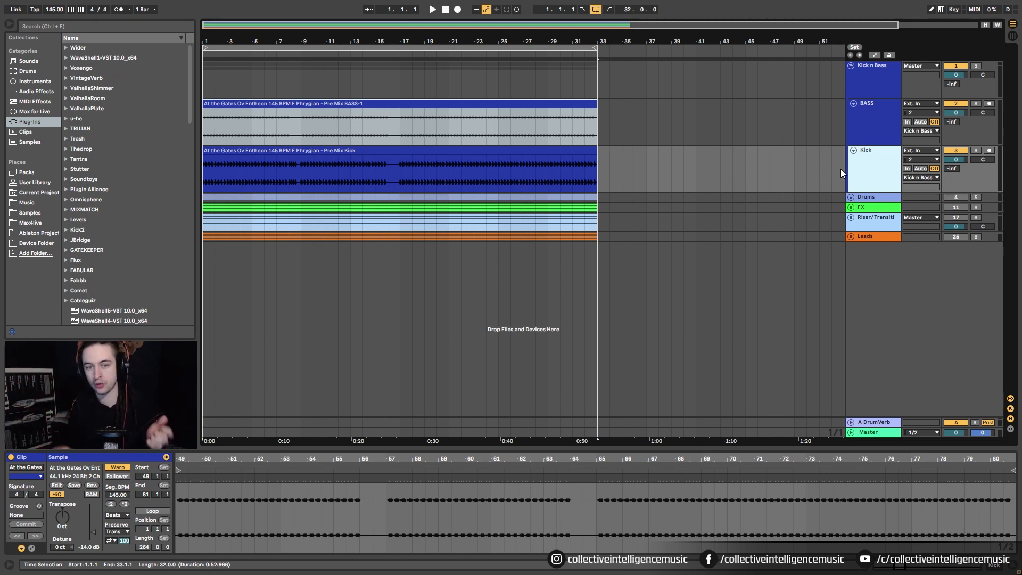
drag(206, 41, 275, 77)
drag(372, 42, 304, 32)
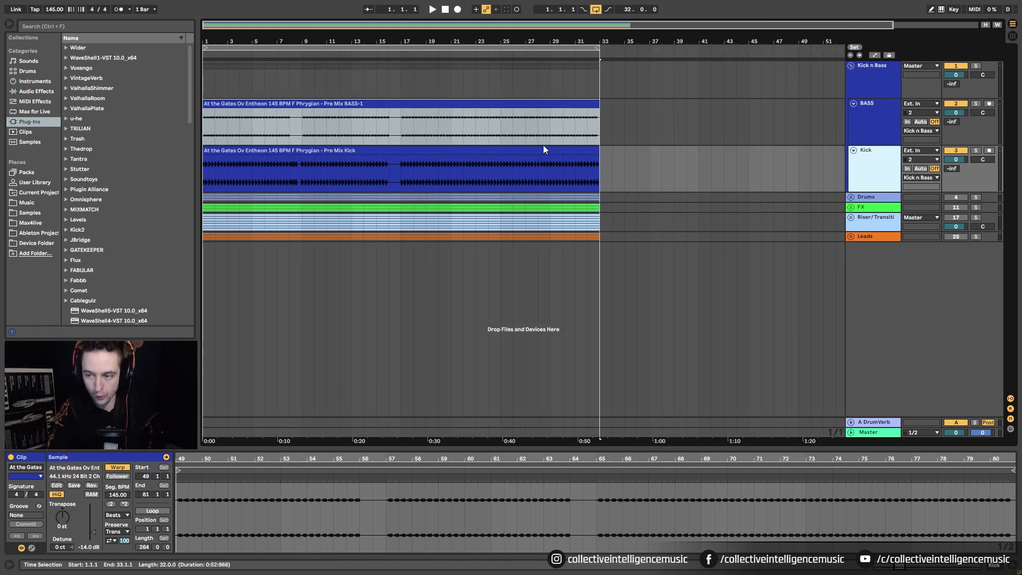
click(519, 104)
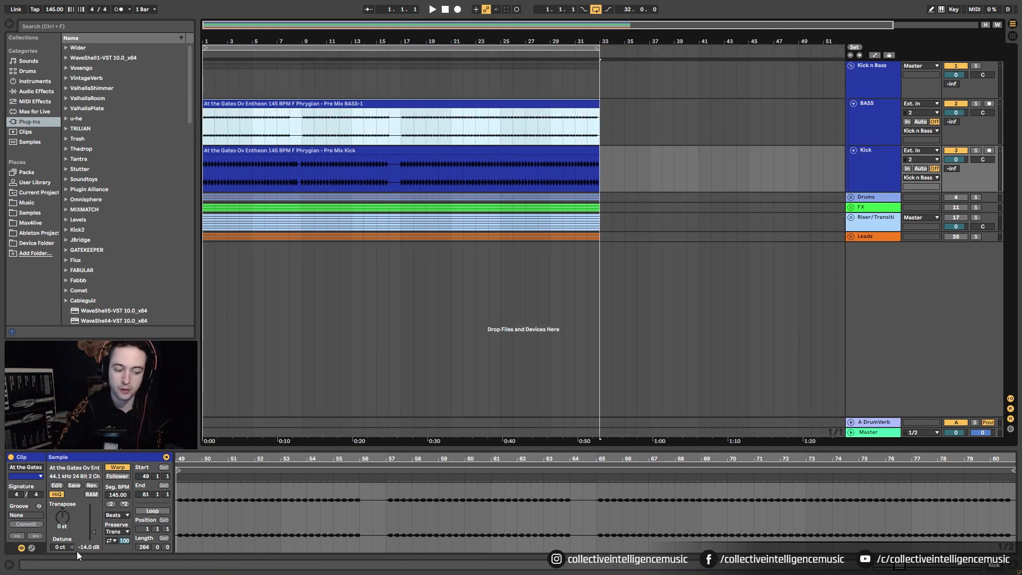
key(0)
click(500, 151)
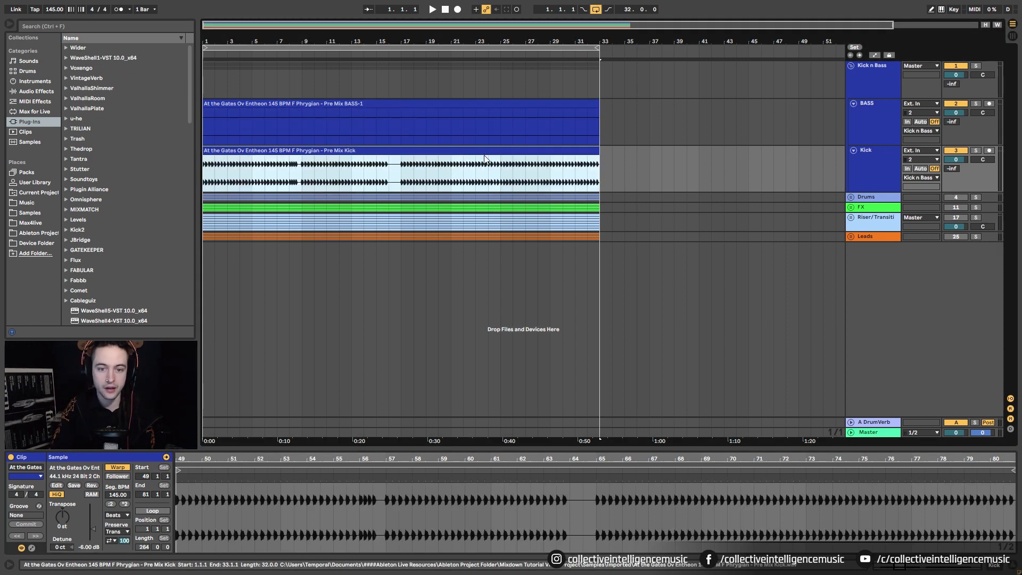
key(0)
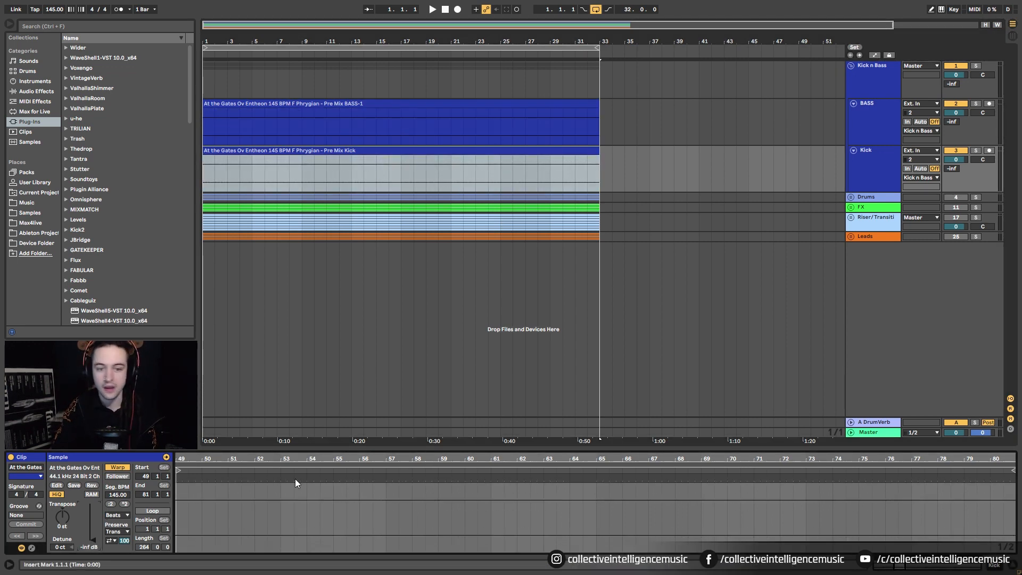
- Unfold the Drums group and set the gain of the HAT 1, Broken Beat and Closed Hat1 clips to -inf dB
click(851, 197)
key(0)
click(363, 234)
scroll(498, 282, down, 1)
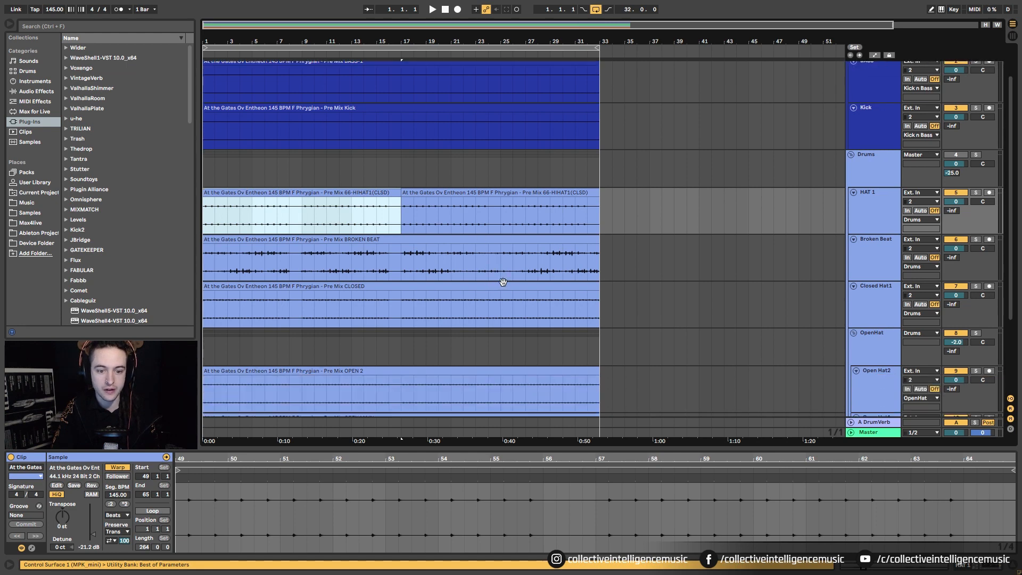
drag(525, 292, 593, 289)
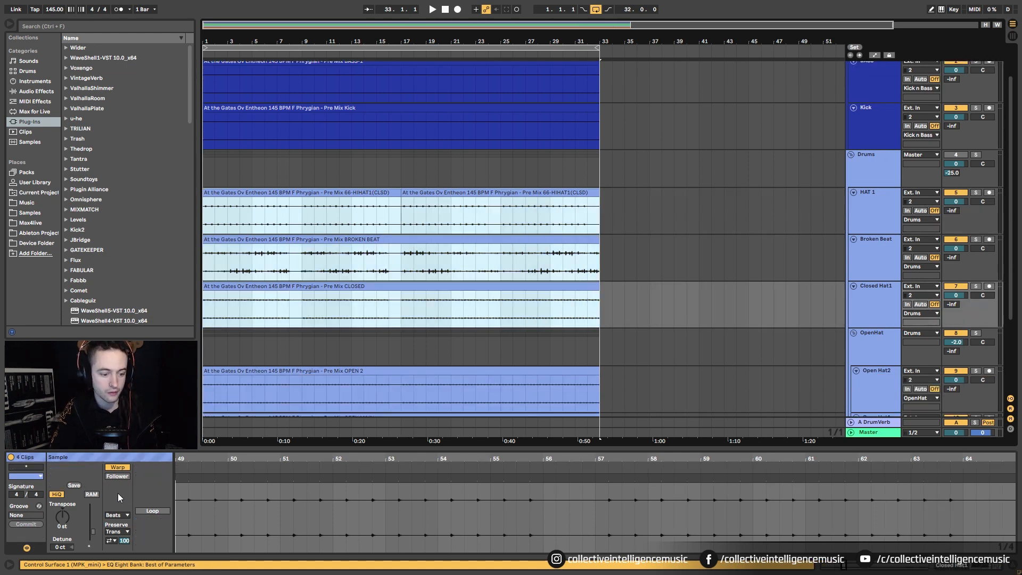
key(0)
- Lower the gain of the Open Hat2 and Open Hat1 clips together to -inf dB
scroll(566, 202, down, 2)
scroll(568, 203, down, 2)
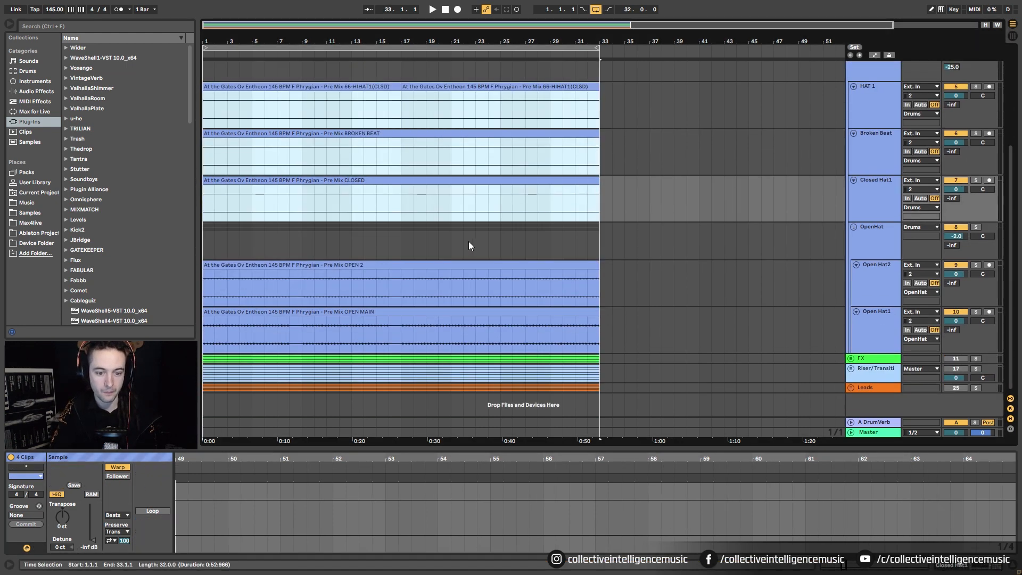
click(445, 291)
shift+click(476, 314)
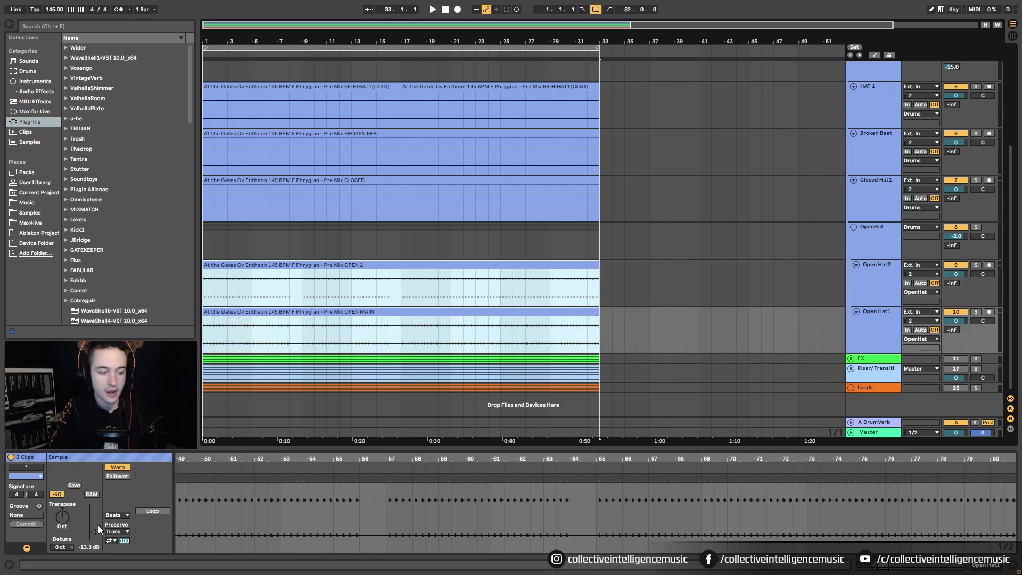
key(0)
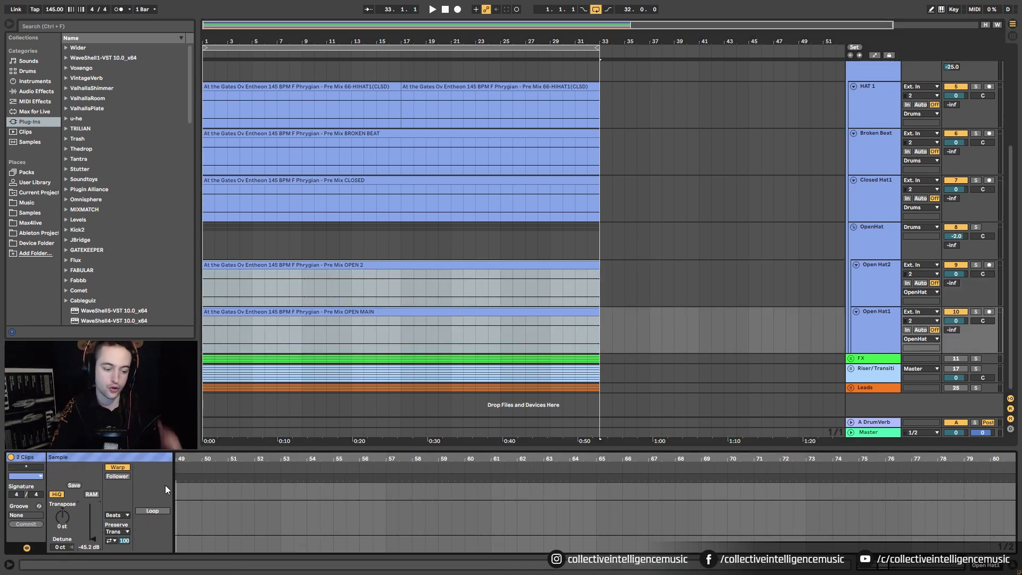
drag(92, 539, 93, 549)
- Return to the start of the arrangement and raise the Kick clip's gain to -15.4 dB
scroll(408, 251, up, 2)
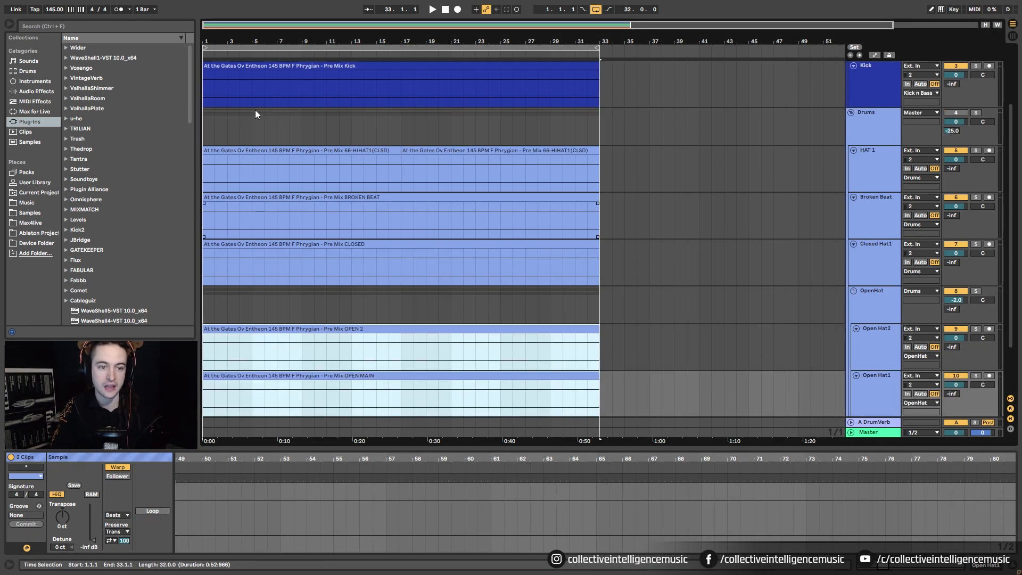
click(211, 124)
scroll(296, 117, up, 2)
click(298, 151)
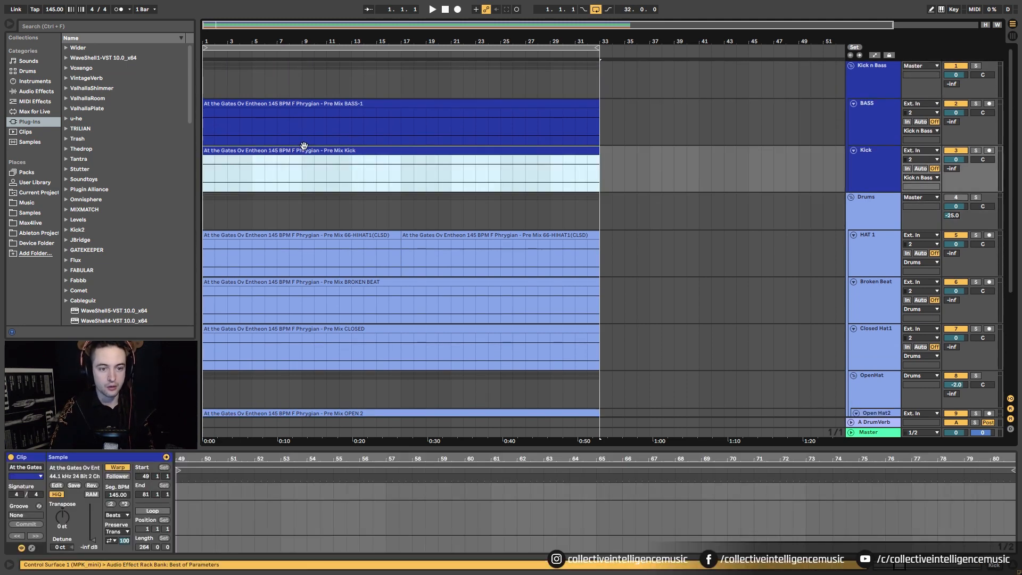
click(876, 161)
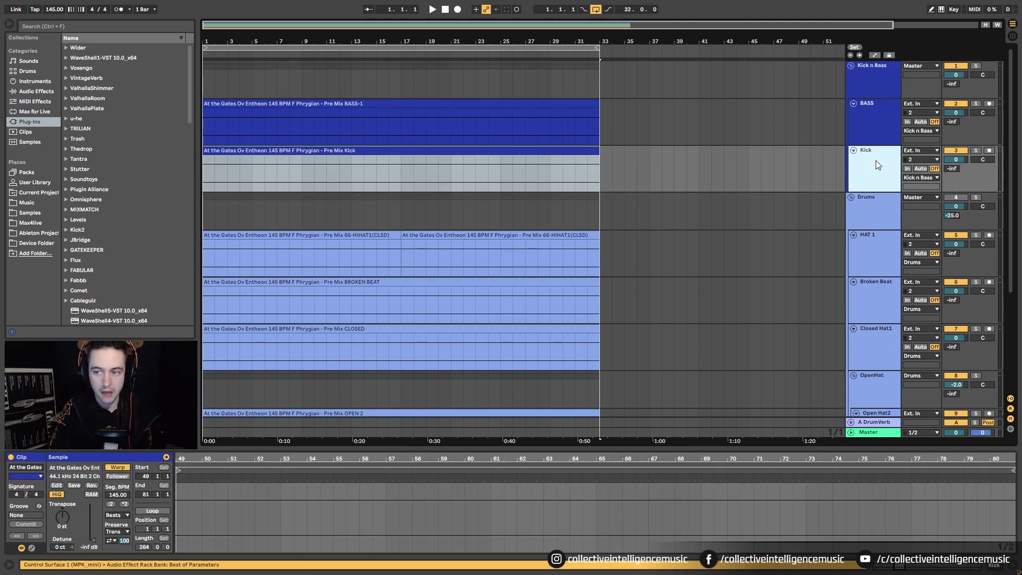
click(493, 155)
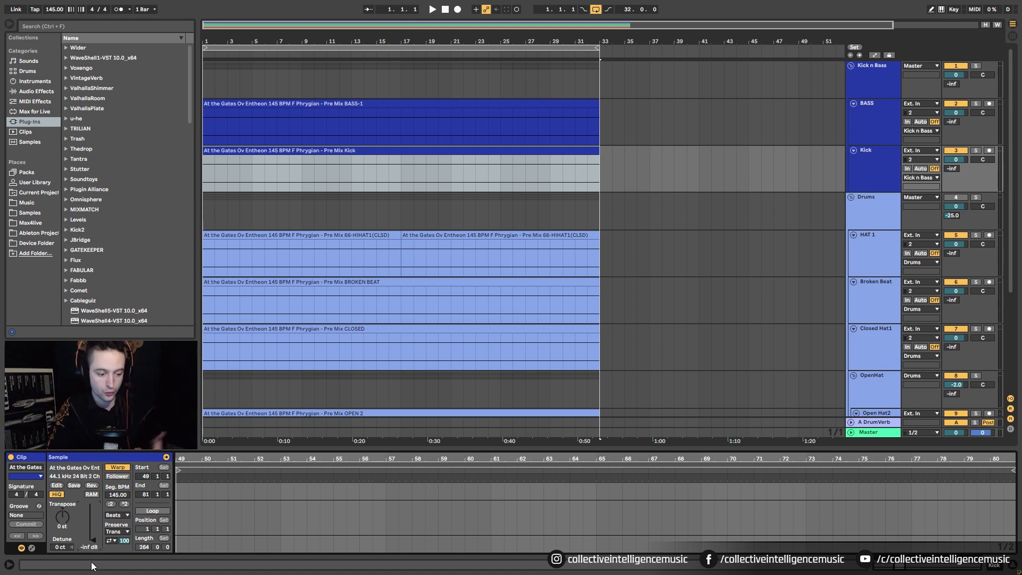
drag(96, 541, 96, 533)
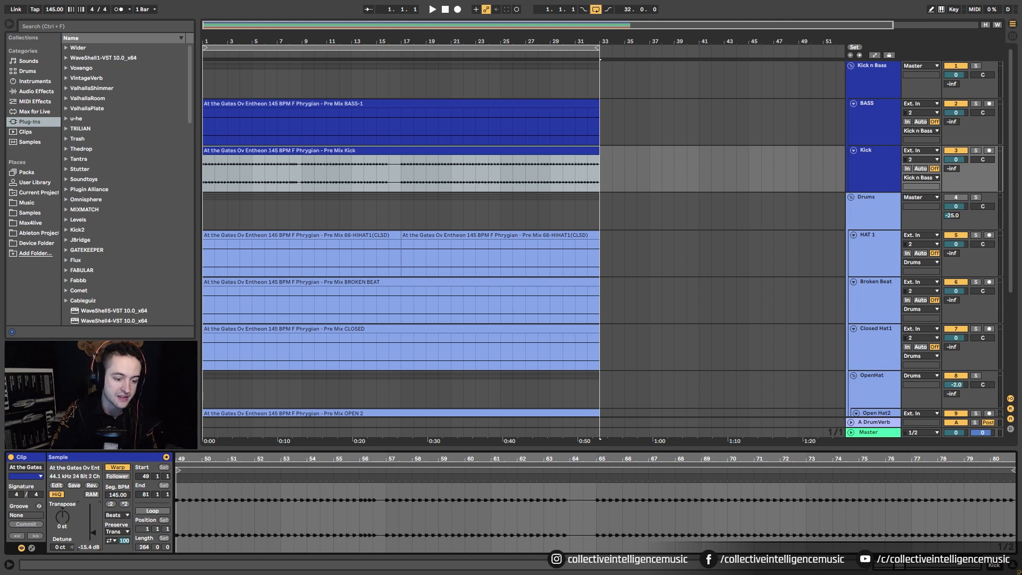
- Solo the Kick track, play it with the clip gain at -14.0 dB and check its level in the Session mixer
click(976, 151)
key(space)
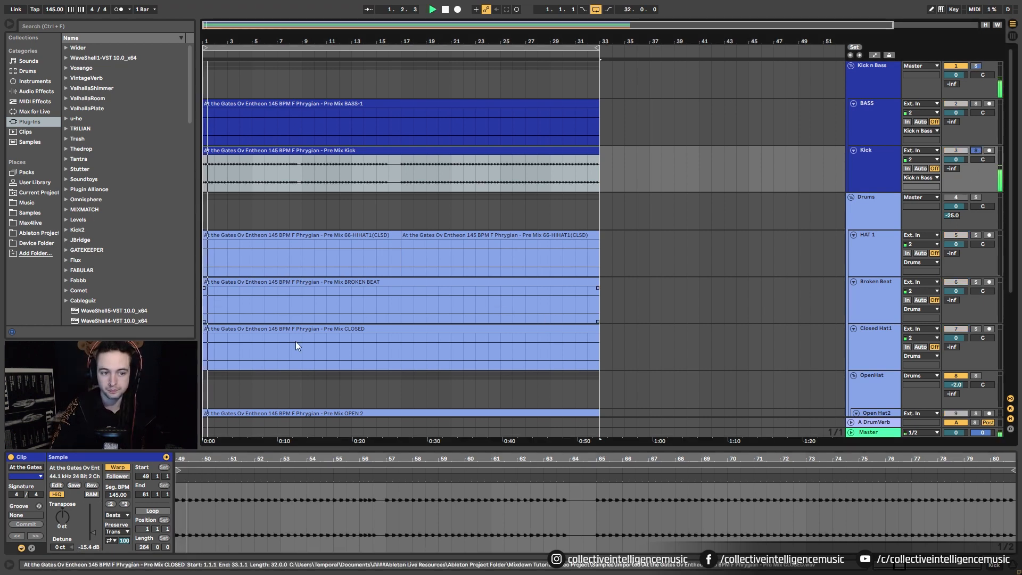
drag(95, 534, 95, 533)
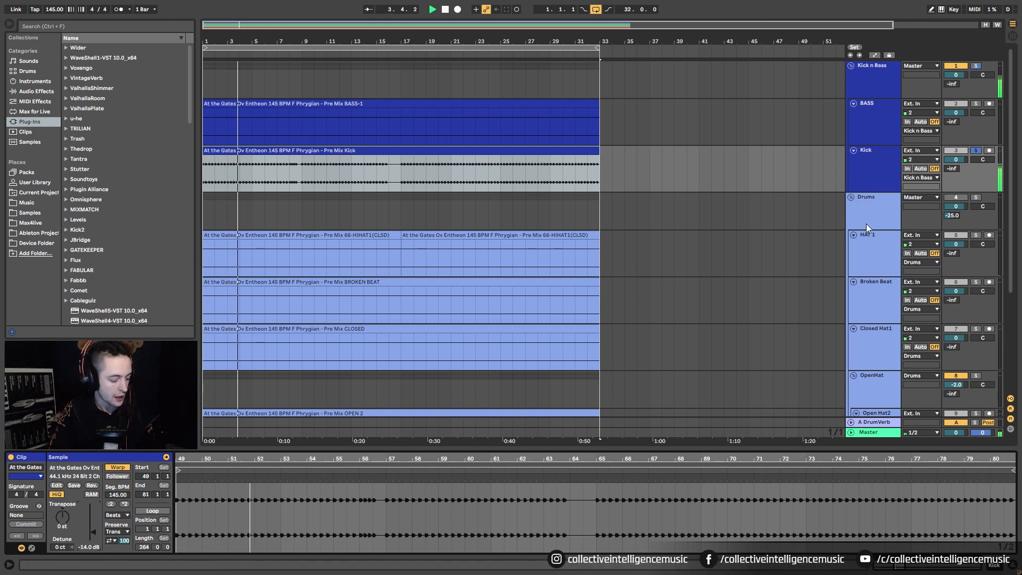
key(Tab)
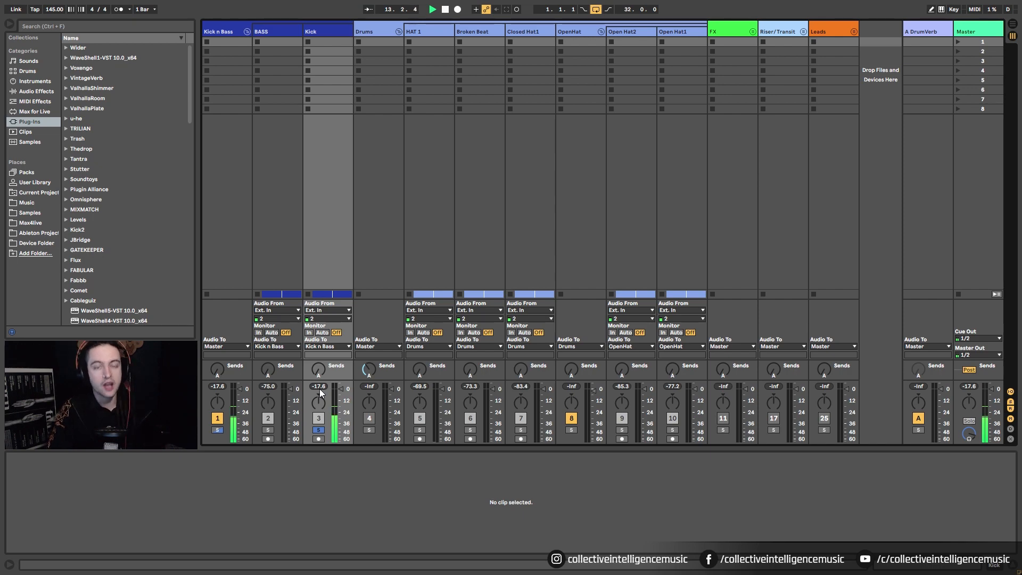
key(Tab)
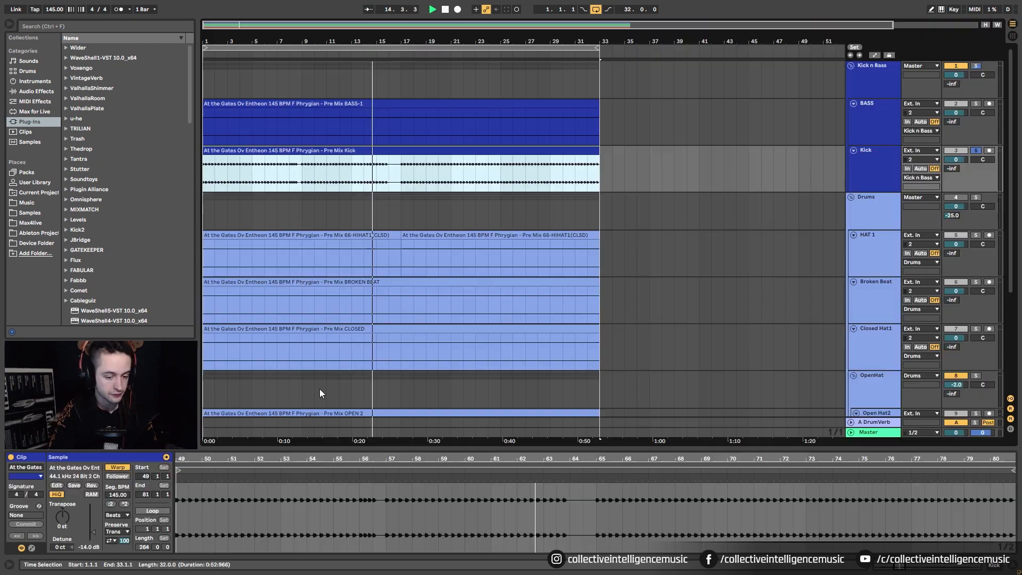
- Raise the Kick clip's gain to -8.00 dB while checking its peak level in the mixer, and stop playback and unsolo the track
drag(93, 532, 93, 530)
key(Tab)
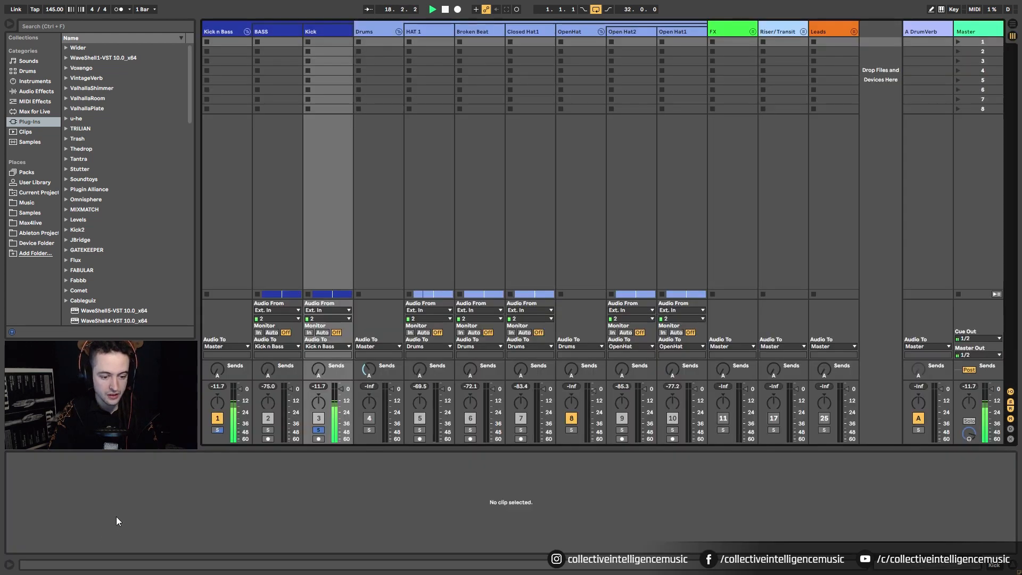
key(Tab)
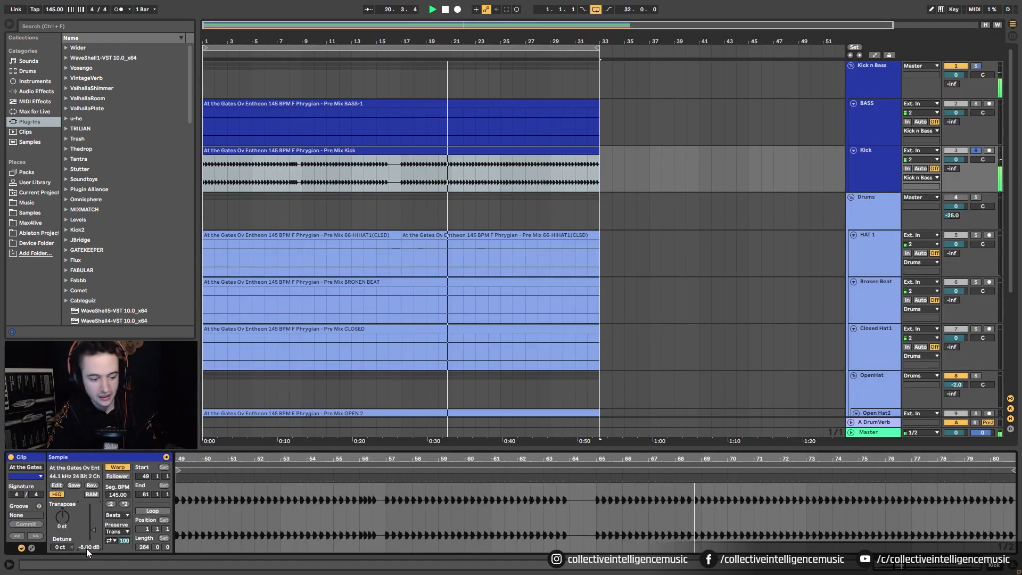
key(Tab)
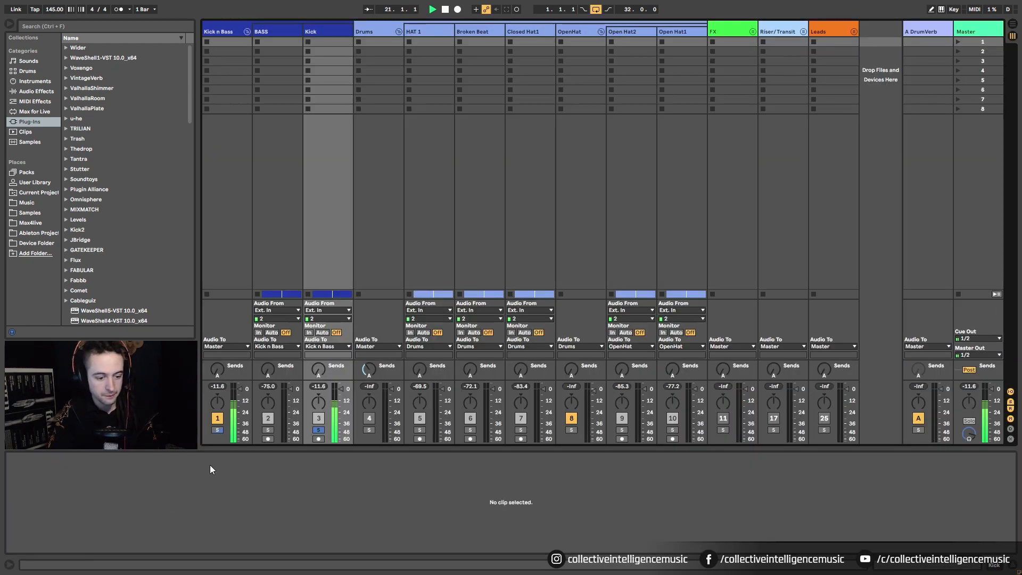
click(323, 386)
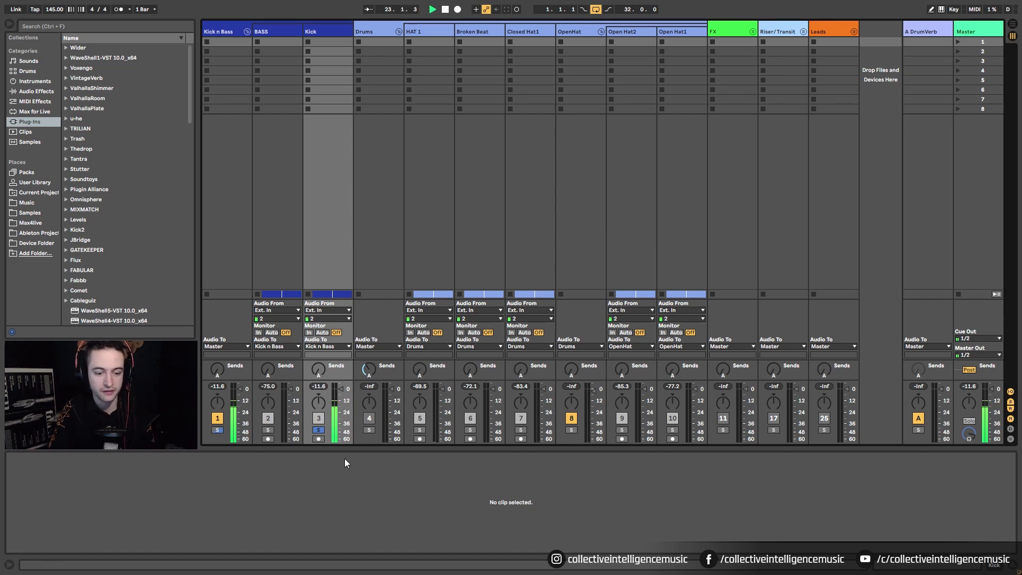
key(Tab)
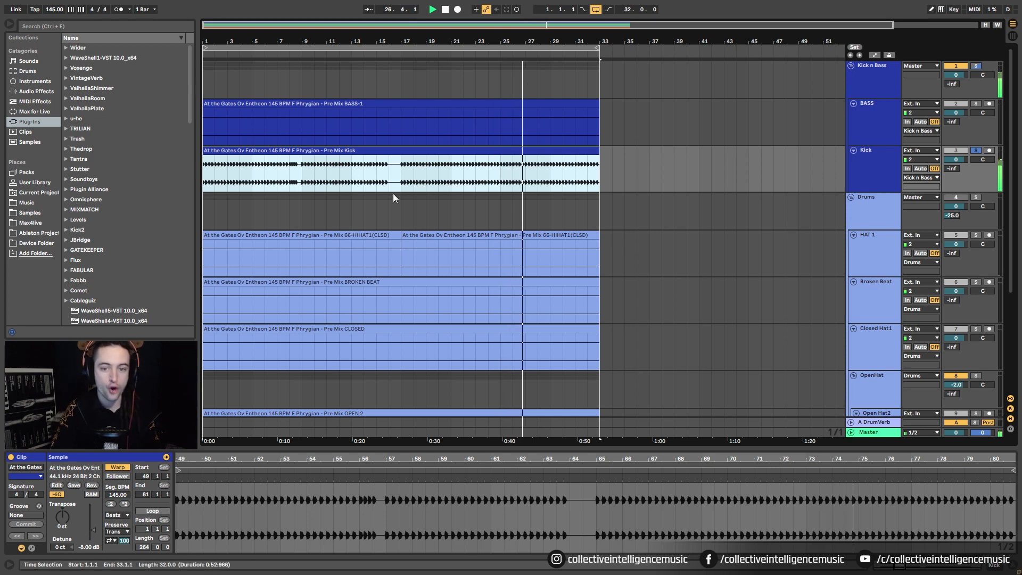
key(space)
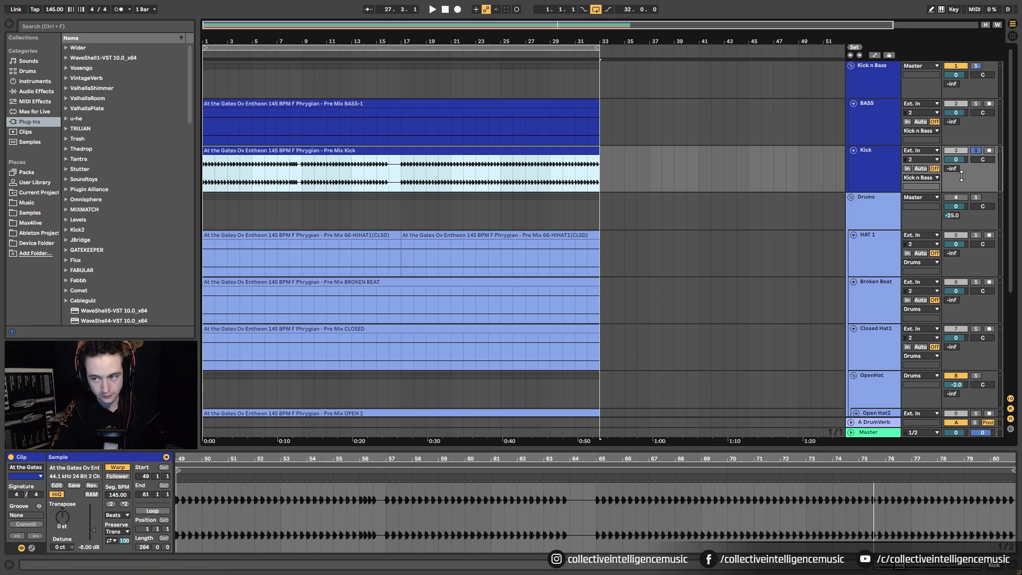
click(975, 151)
- Play the song from the start and balance the BASS-1 clip against the kick by setting its gain to -11.0 dB
click(413, 105)
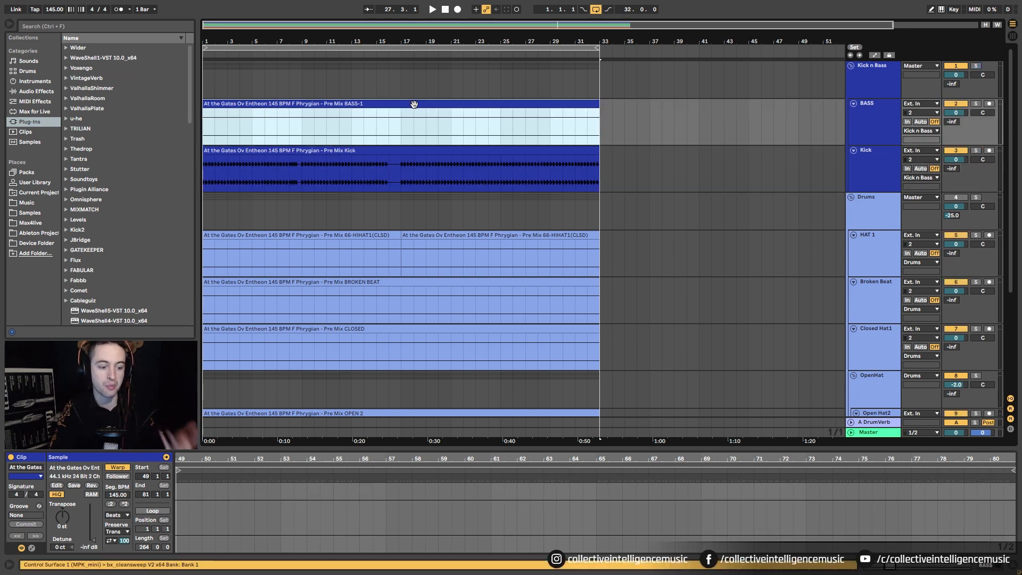
click(305, 189)
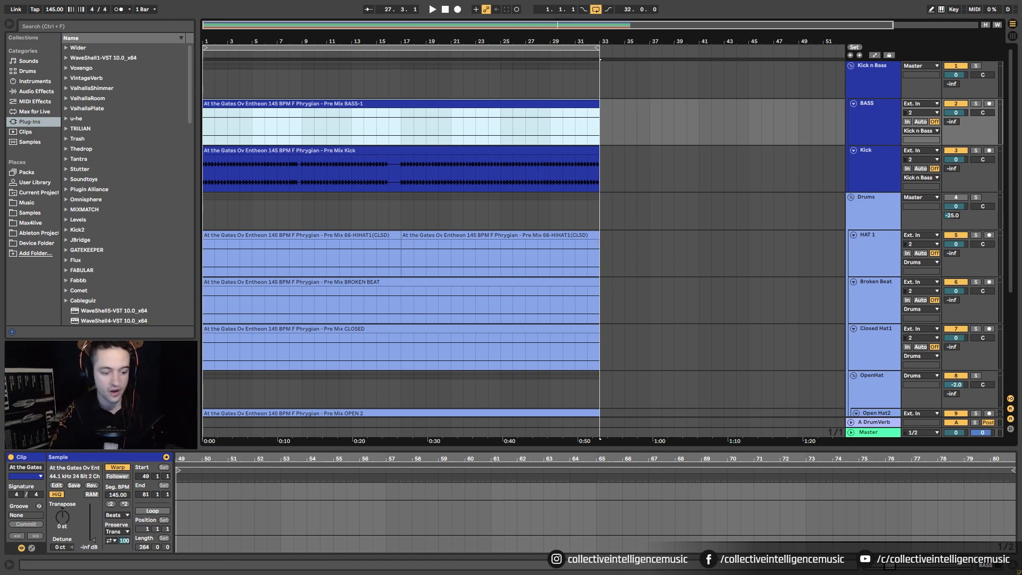
key(space)
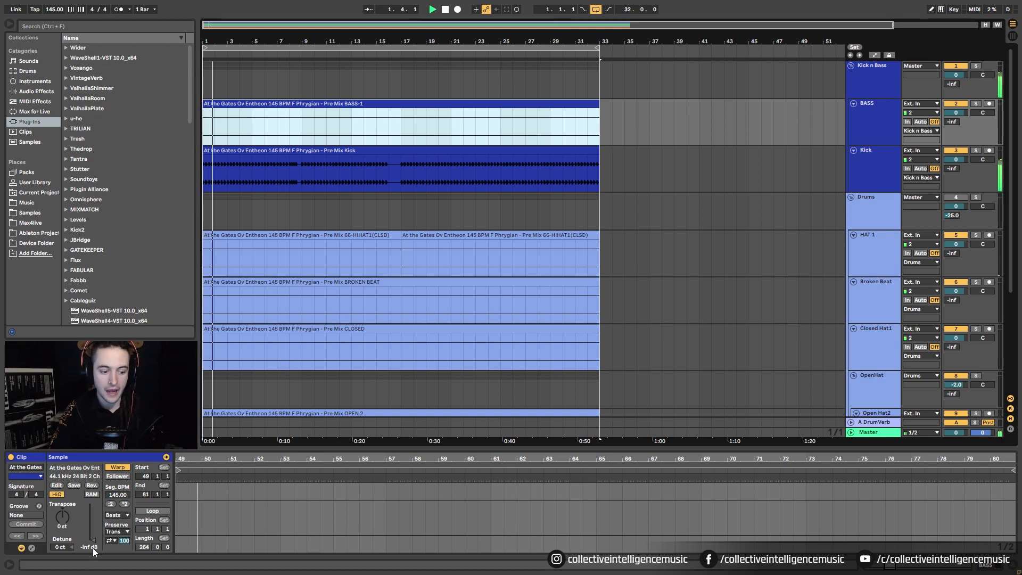
drag(93, 539, 93, 535)
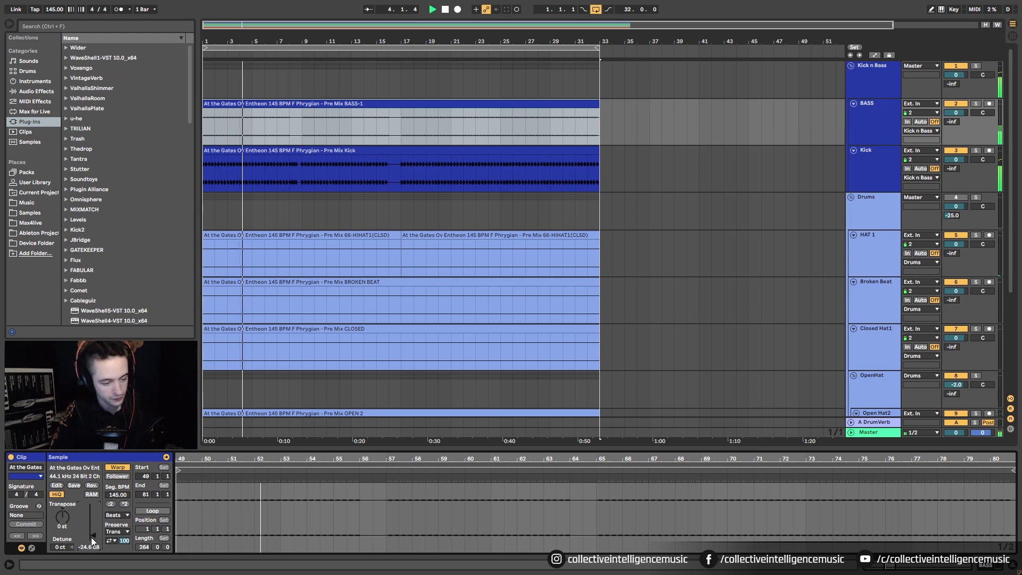
drag(91, 542, 94, 533)
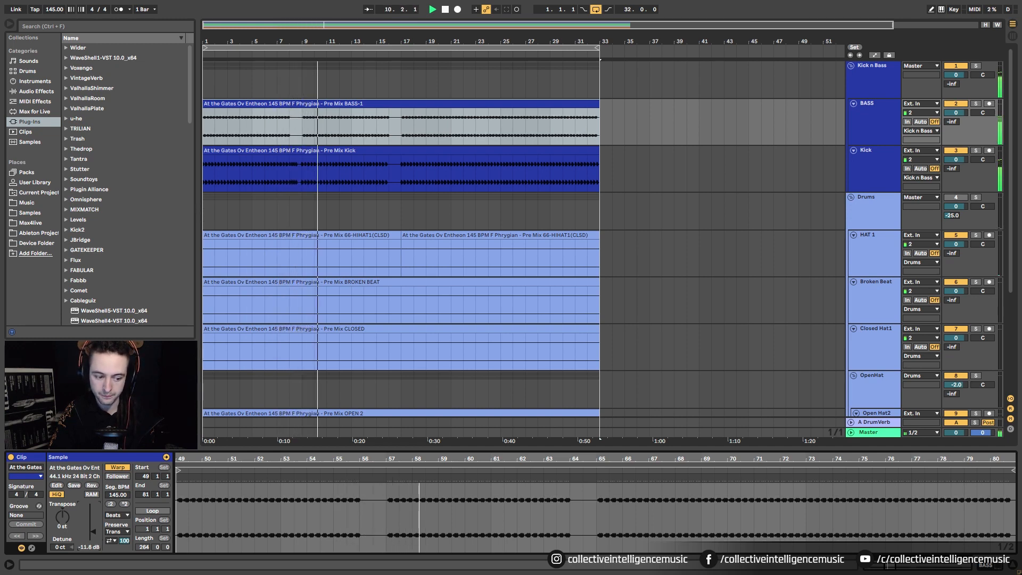
drag(94, 532, 92, 549)
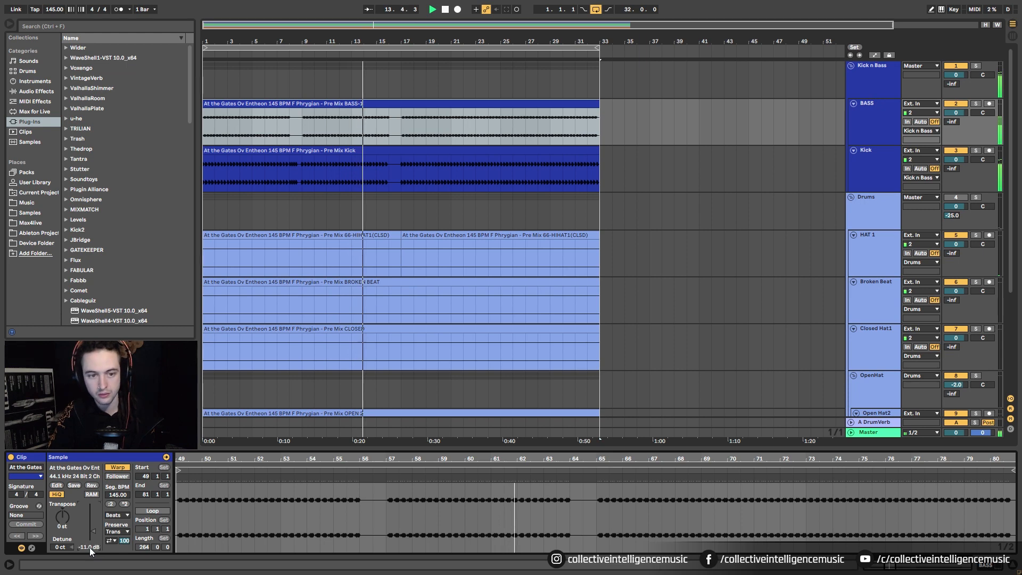
click(585, 348)
key(space)
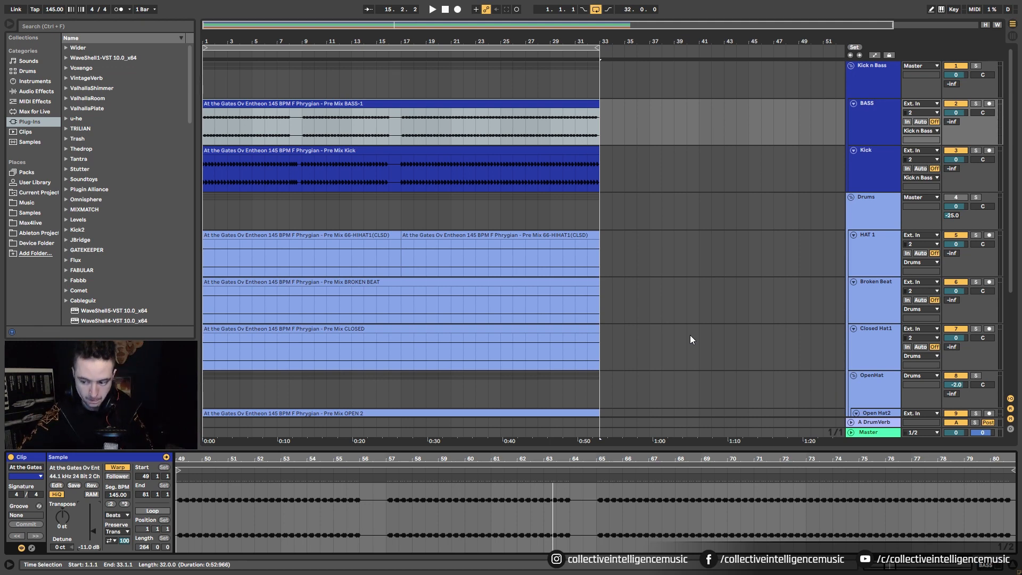
- Play the arrangement, audition the BASS-1 clip against the kick from silence through -20 and -11 dB, and set its gain to -14.0 dB
key(space)
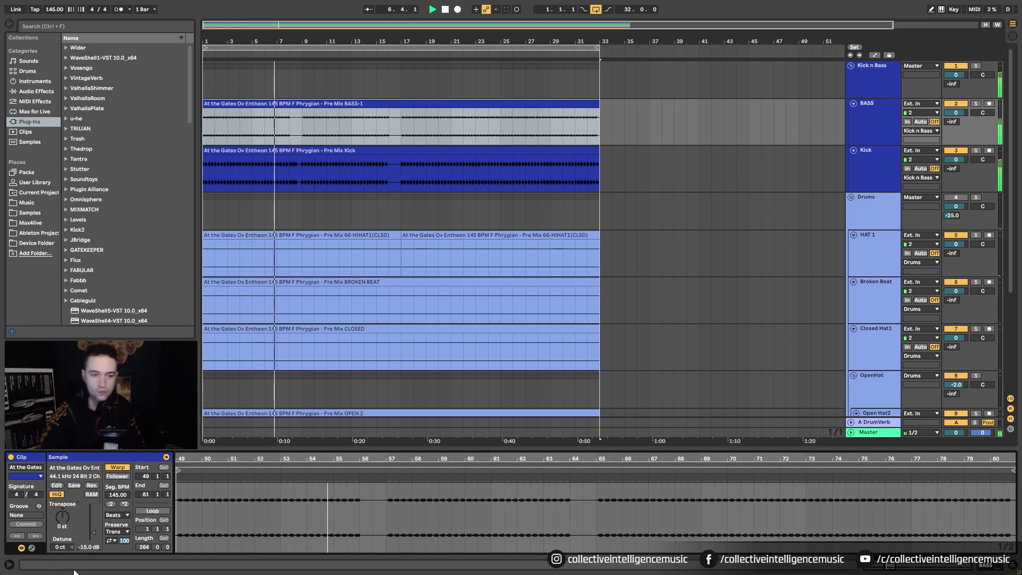
drag(87, 546, 87, 564)
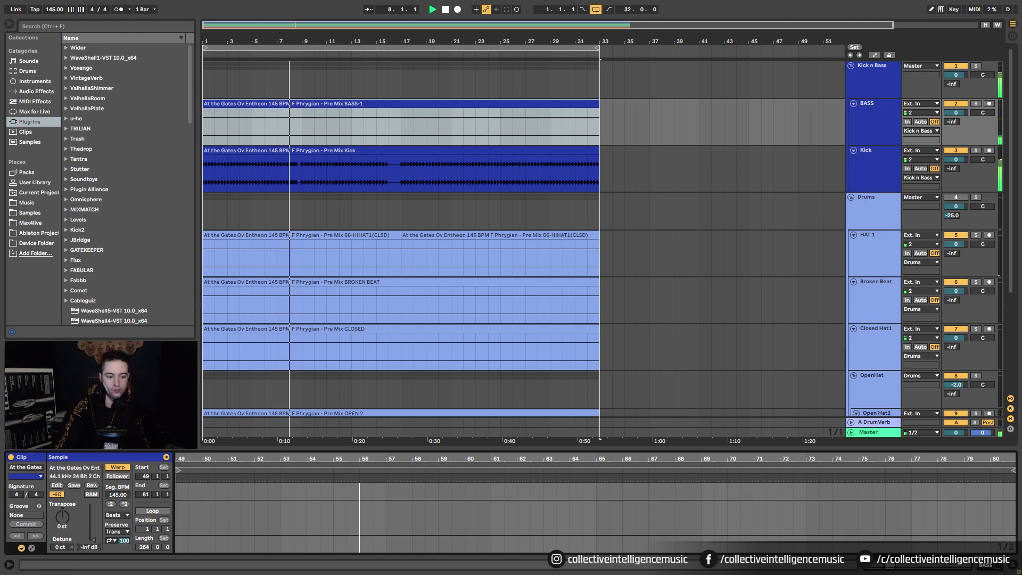
text(-20)
key(Return)
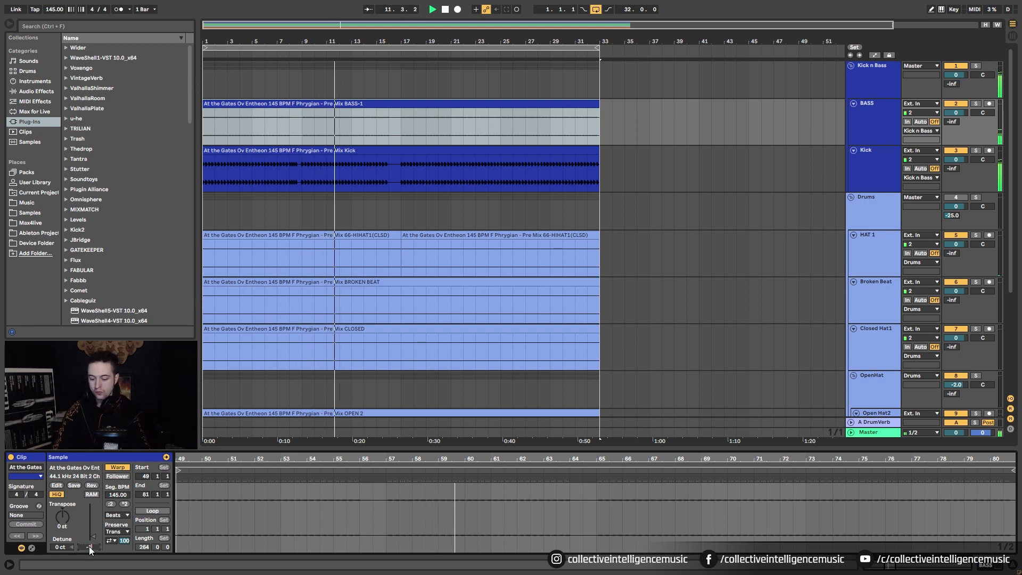
text(-11)
key(Return)
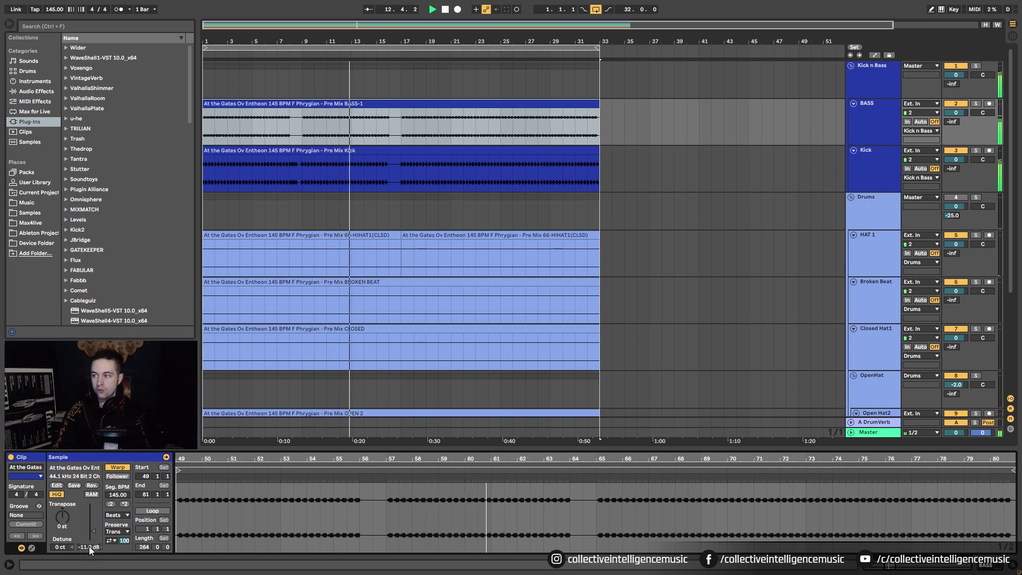
text(-1)
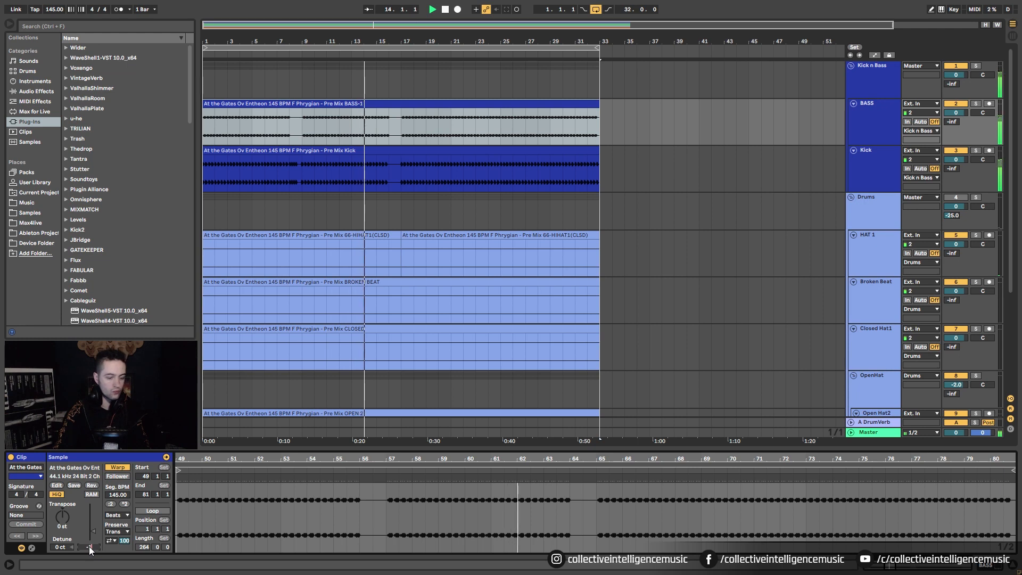
text(4)
key(Return)
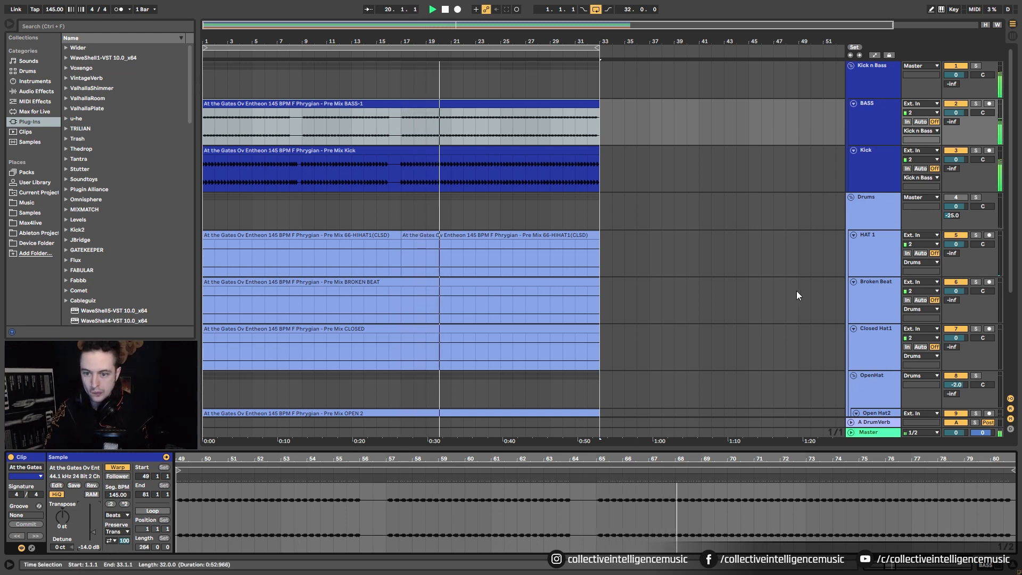
key(space)
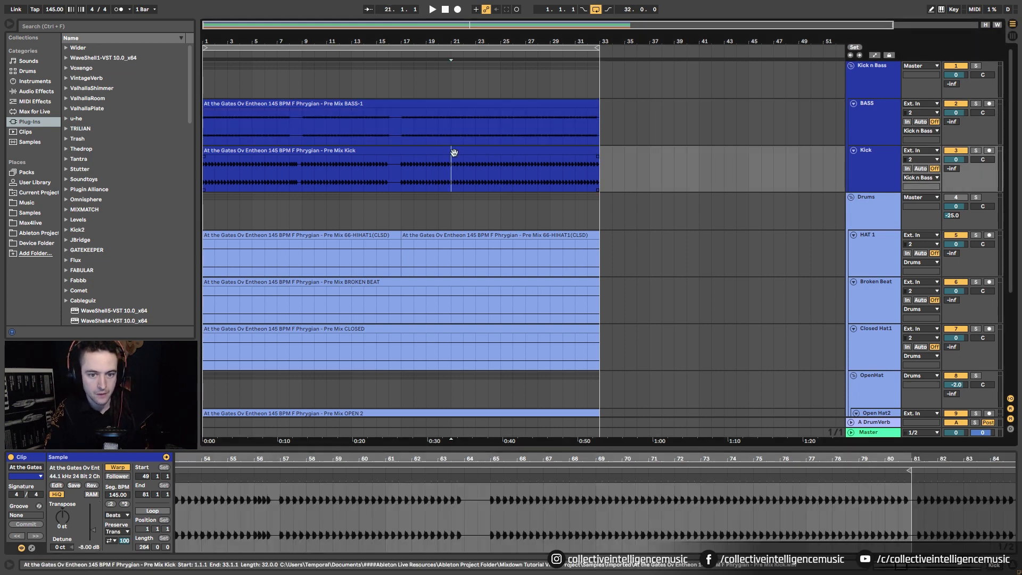
- Compare the Kick and BASS-1 waveforms at bar 9 and select the bass audio from 9.1.1 to 9.2.1
click(452, 151)
click(464, 110)
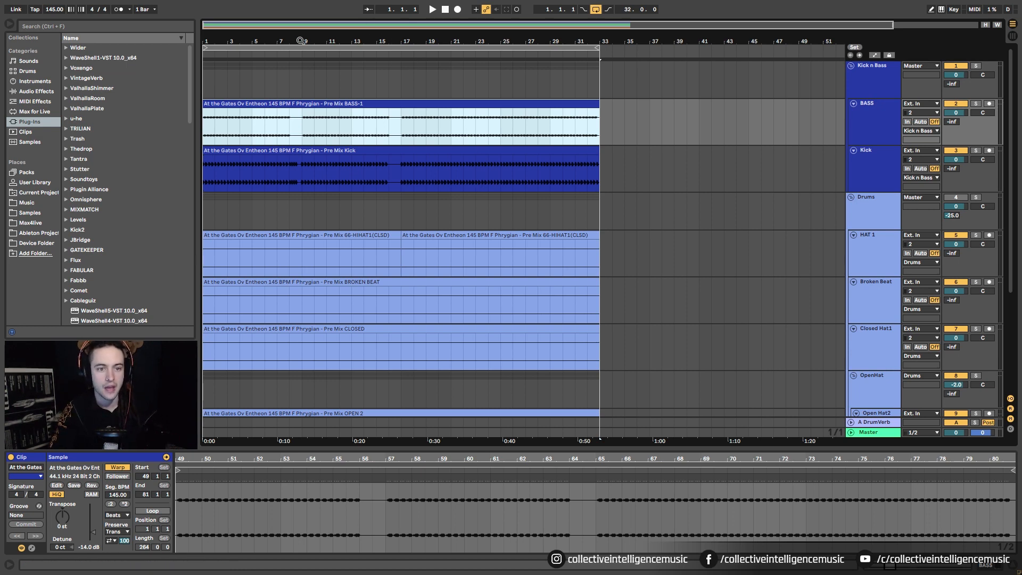
drag(295, 42, 296, 75)
drag(405, 41, 405, 65)
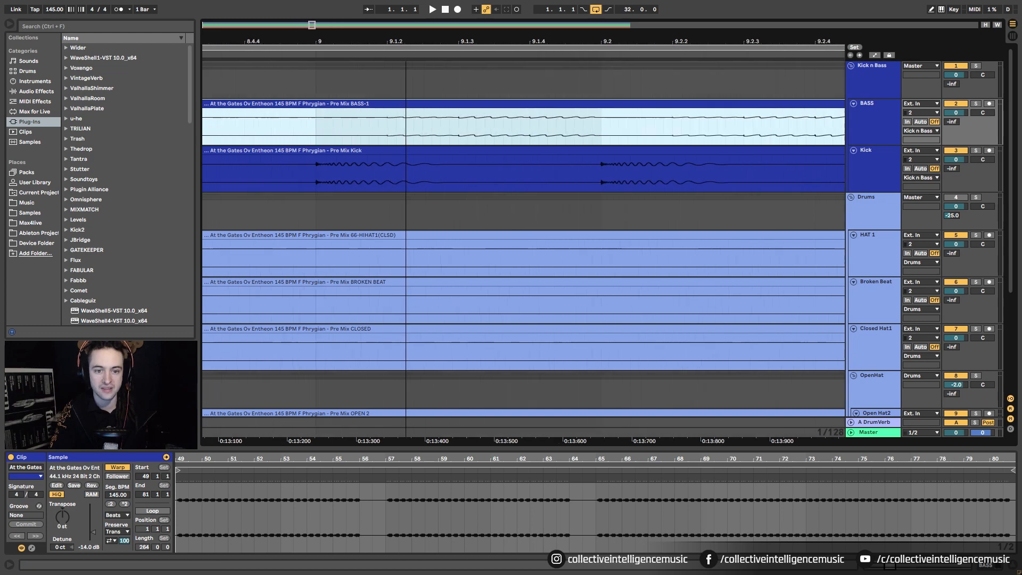
drag(452, 42, 452, 39)
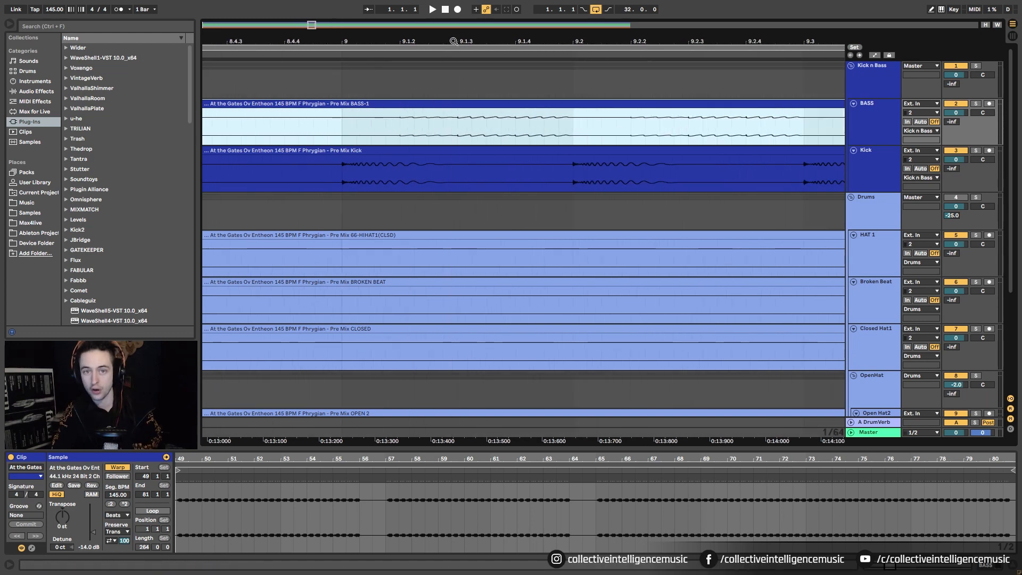
click(363, 131)
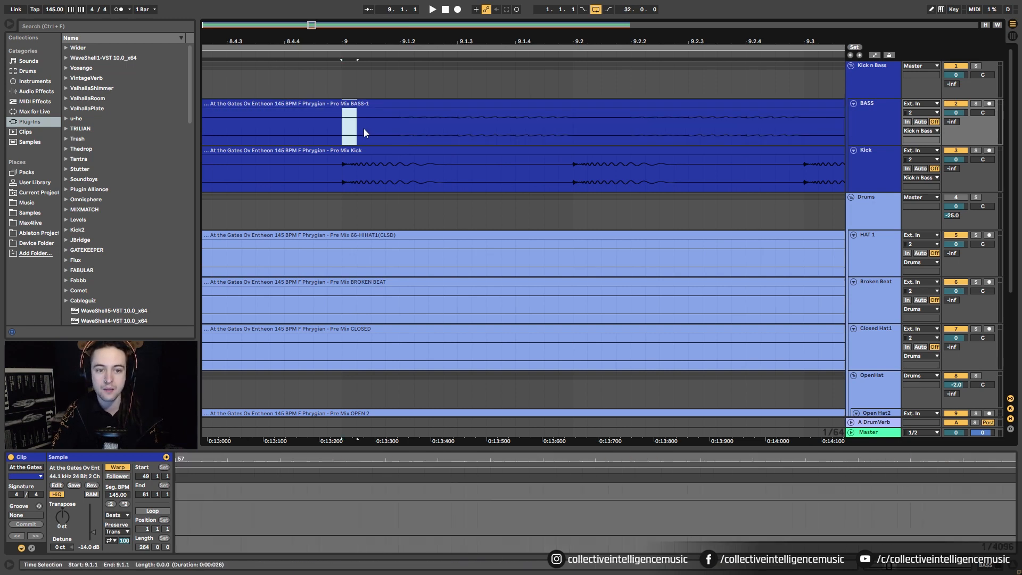
drag(364, 132, 574, 133)
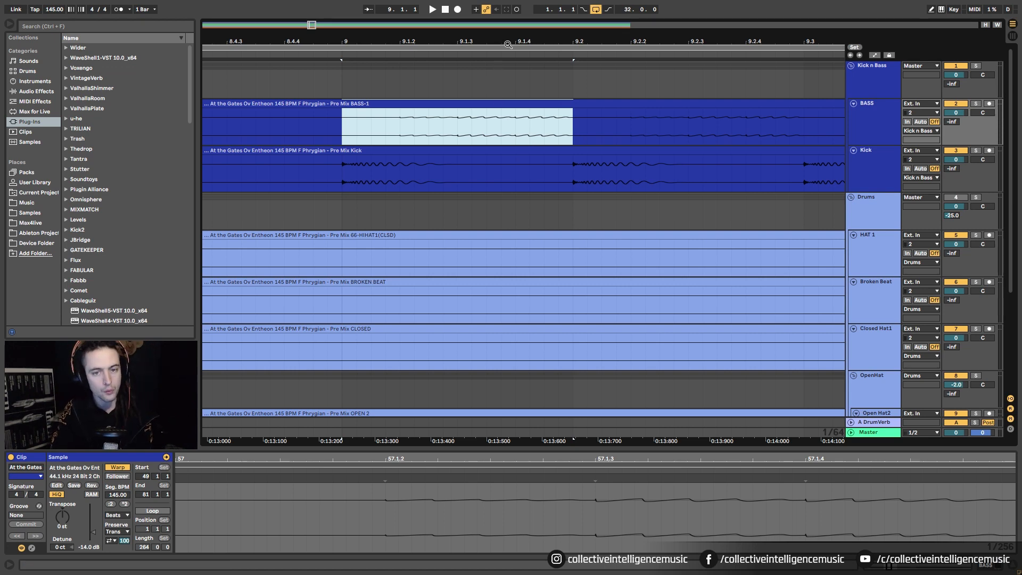
- Examine the kick and bass waveforms around bar 17 and select the one-bar bass section from 8.1.1 to 9.1.1
drag(506, 43, 508, 3)
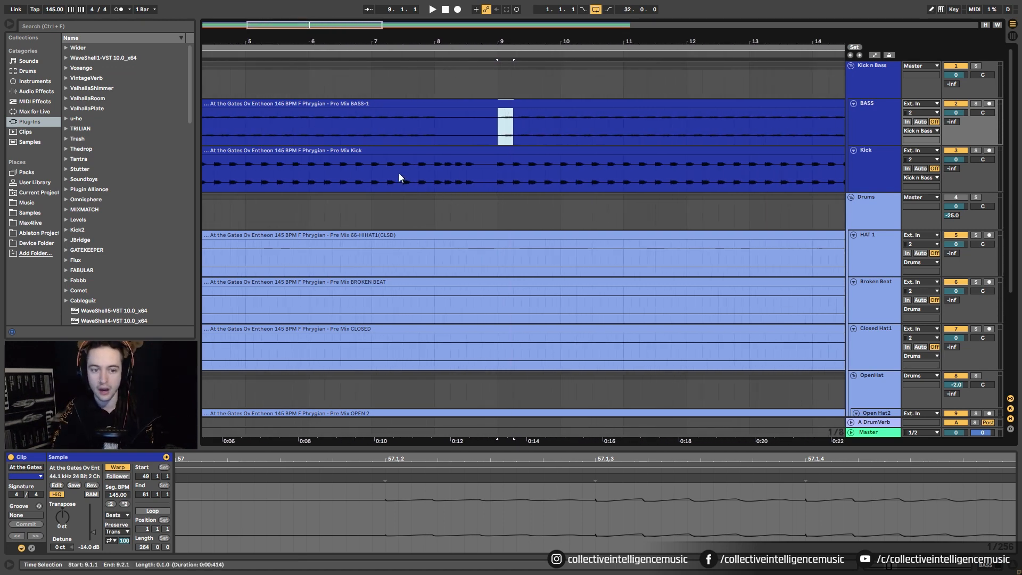
drag(588, 45, 588, 14)
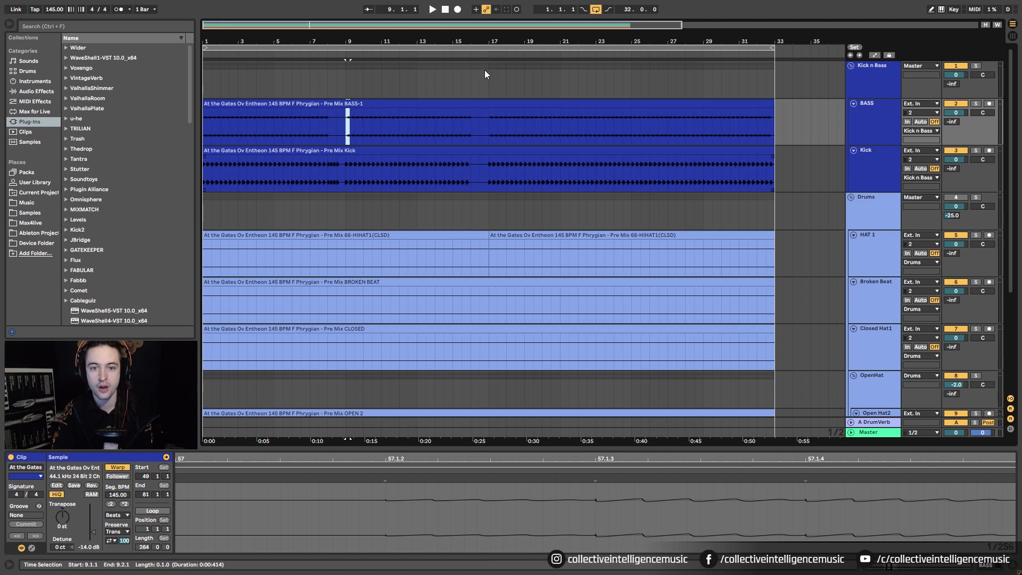
drag(491, 44, 376, 112)
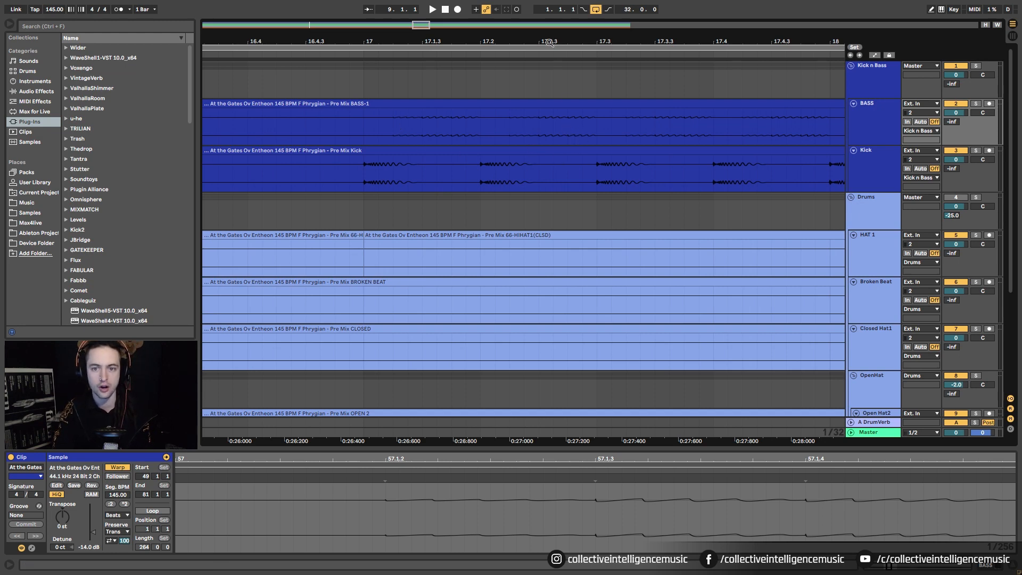
drag(549, 42, 384, 16)
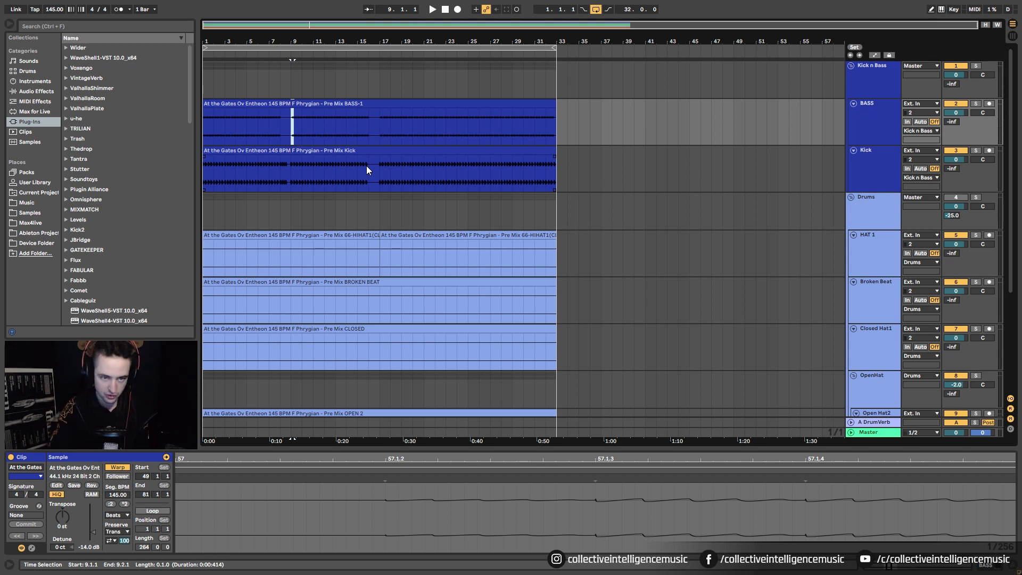
drag(292, 136, 280, 134)
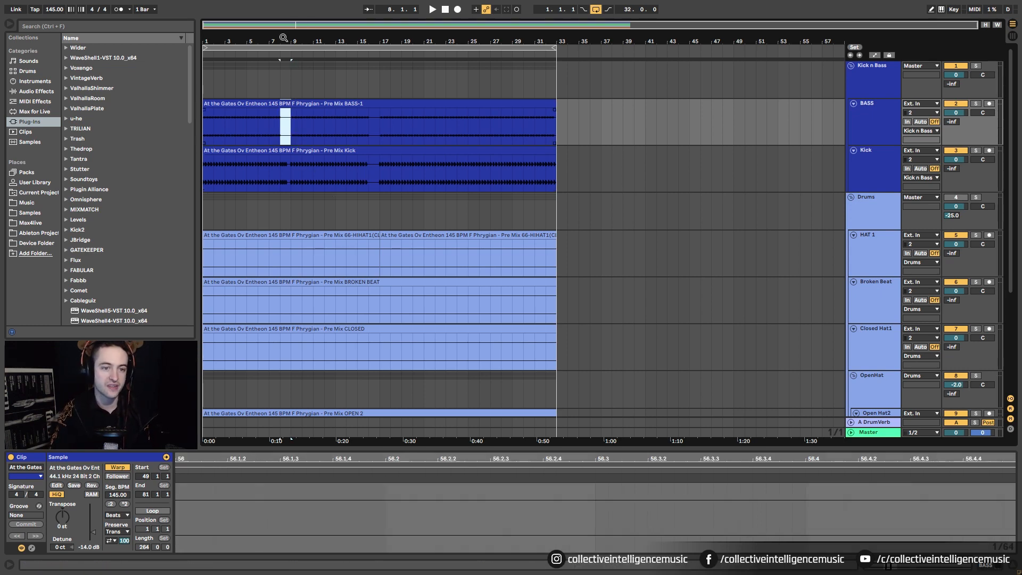
mouse_move(283, 42)
mouse_down()
mouse_move(283, 59)
mouse_move(290, 36)
mouse_up()
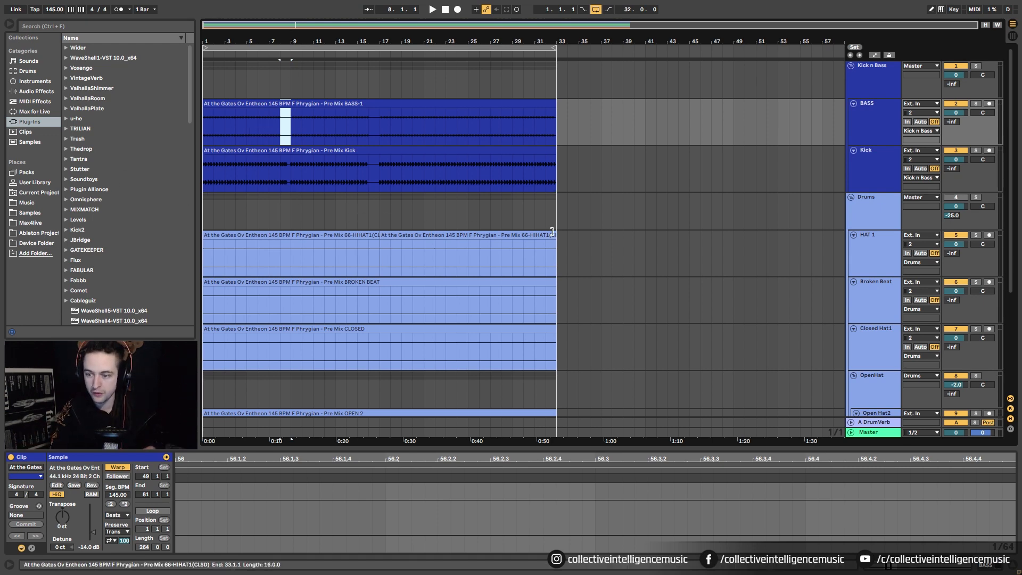
- Play from the start, raise the CLOSED hat clip's gain to -3.30 dB and activate the Drums group
scroll(480, 270, down, 1)
scroll(483, 274, down, 1)
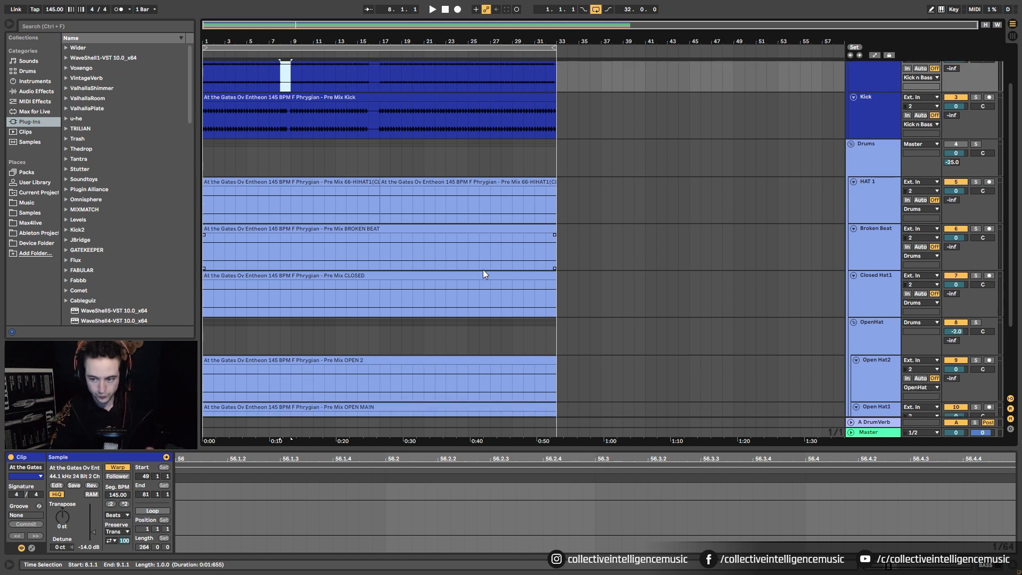
click(490, 301)
scroll(525, 272, up, 1)
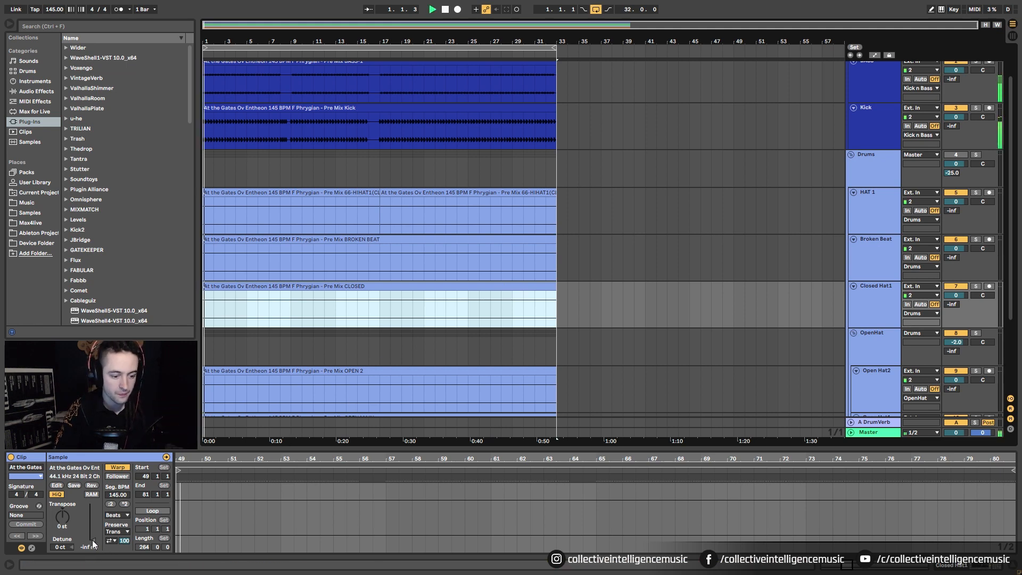
click(977, 287)
click(977, 288)
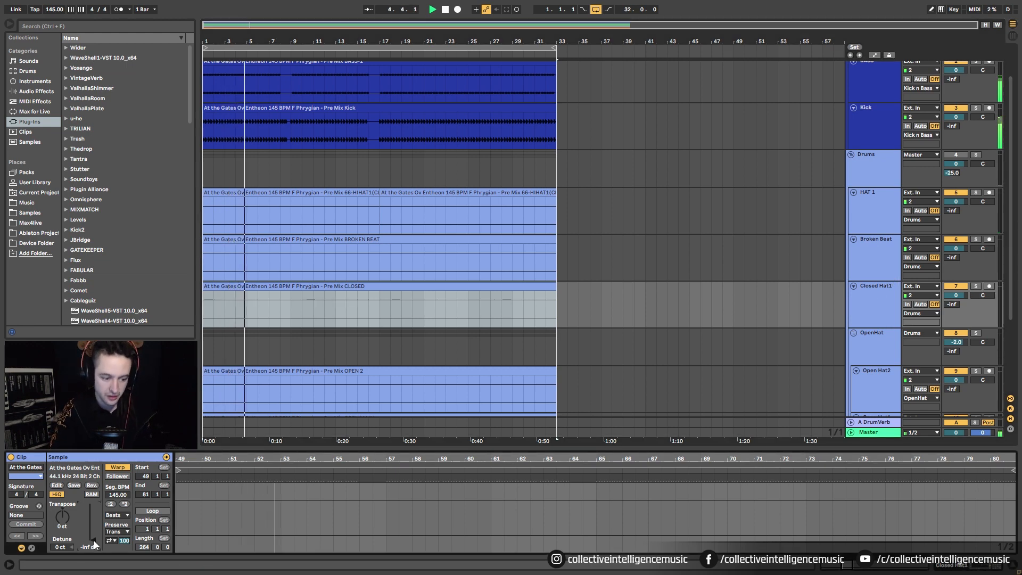
drag(94, 541, 93, 526)
click(956, 154)
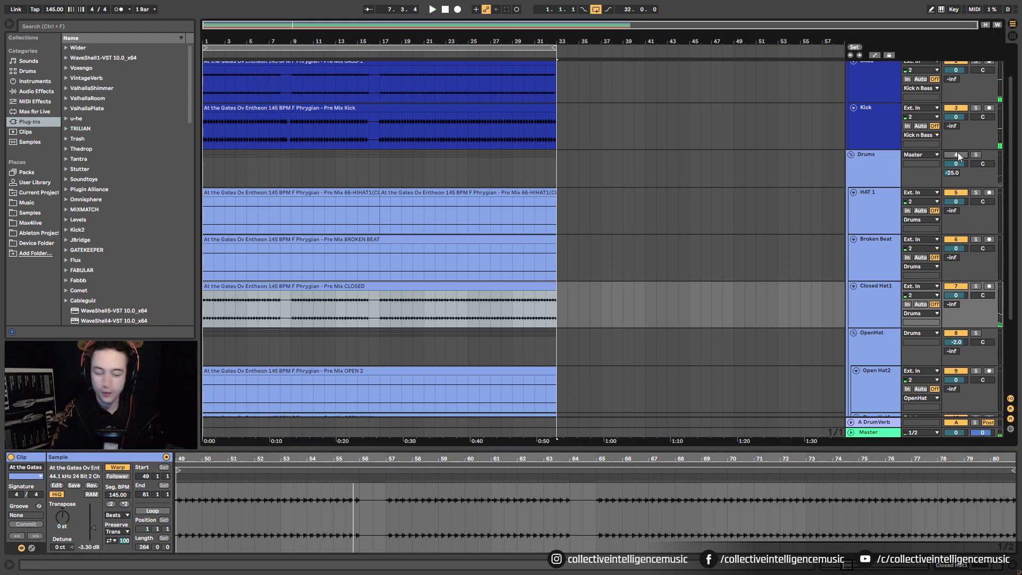
- Play the CLOSED hat against the kick and bass from -30.1 dB and set its clip gain to -15.1 dB
drag(95, 527, 94, 539)
key(space)
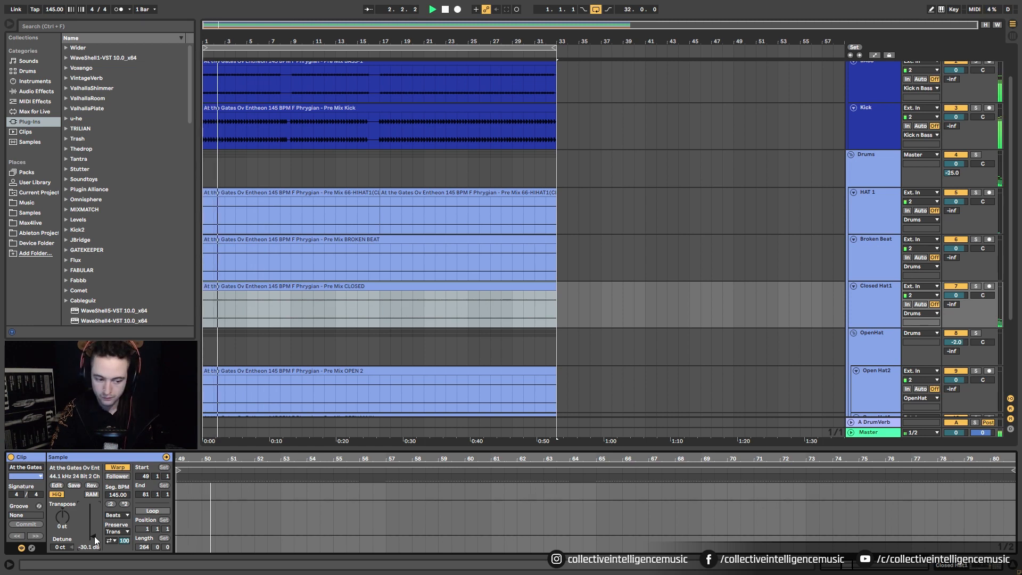
drag(94, 539, 93, 533)
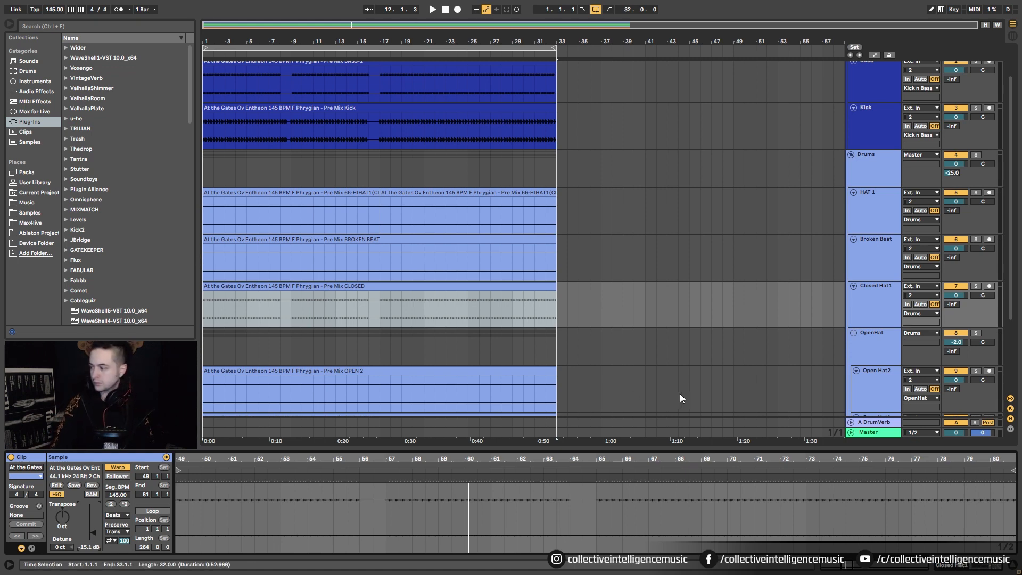
key(space)
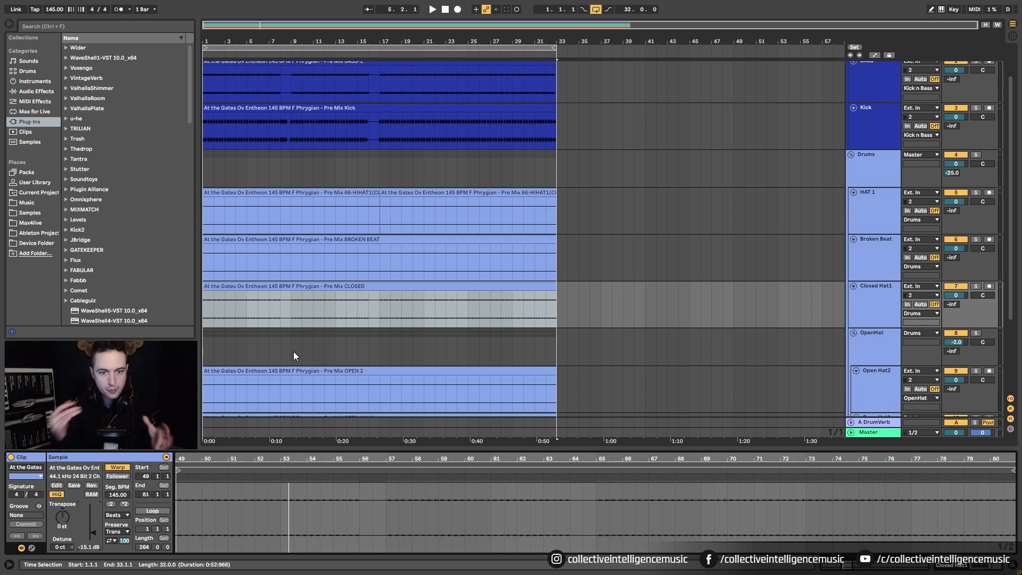
- Select the first HAT 1 clip and lower the Drums group's send to A DrumVerb to -inf
click(505, 195)
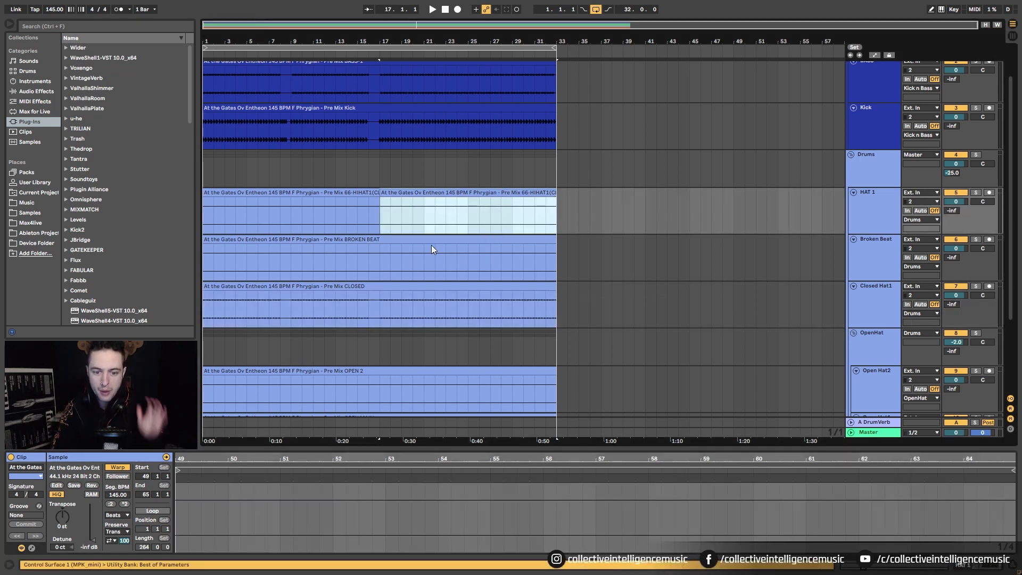
click(371, 195)
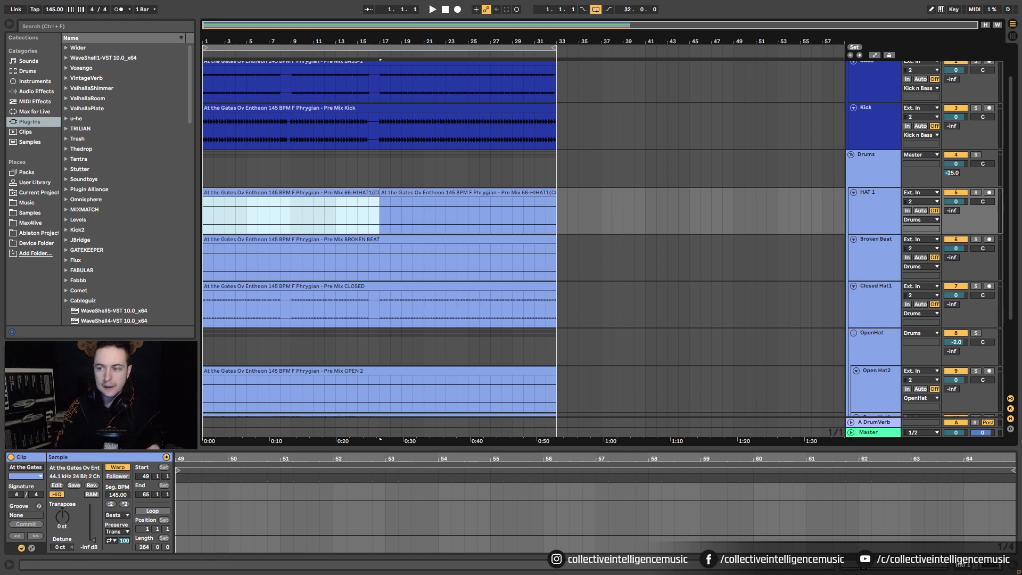
drag(955, 175, 956, 195)
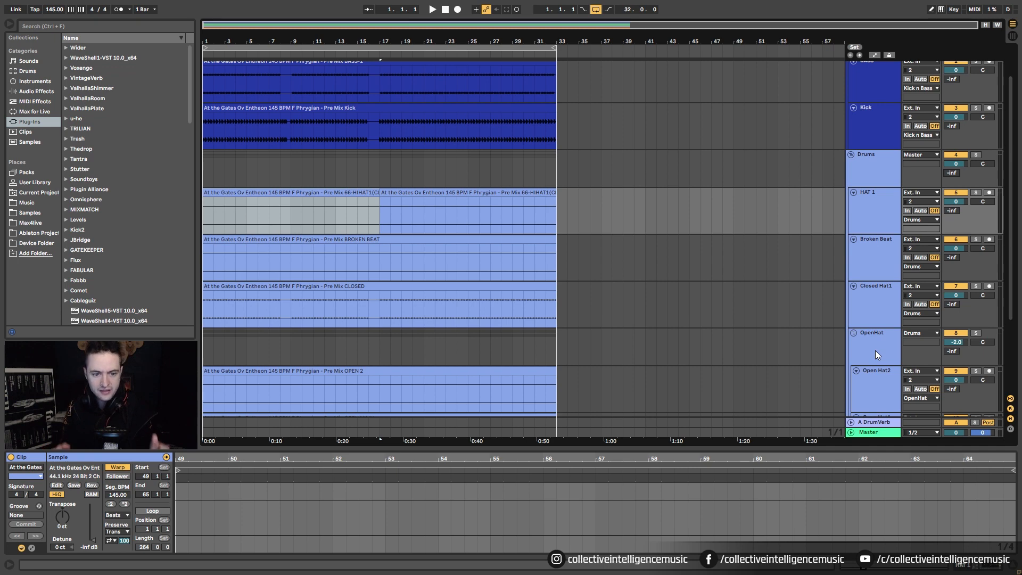
- Show the HAT 1 track's device chain and select its EQ Eight
click(886, 257)
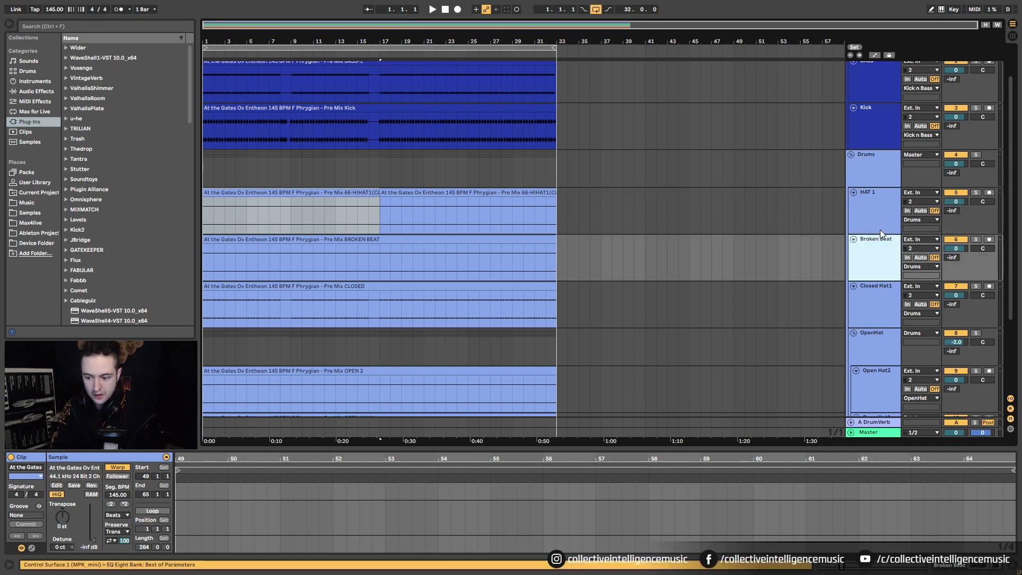
click(879, 230)
click(967, 570)
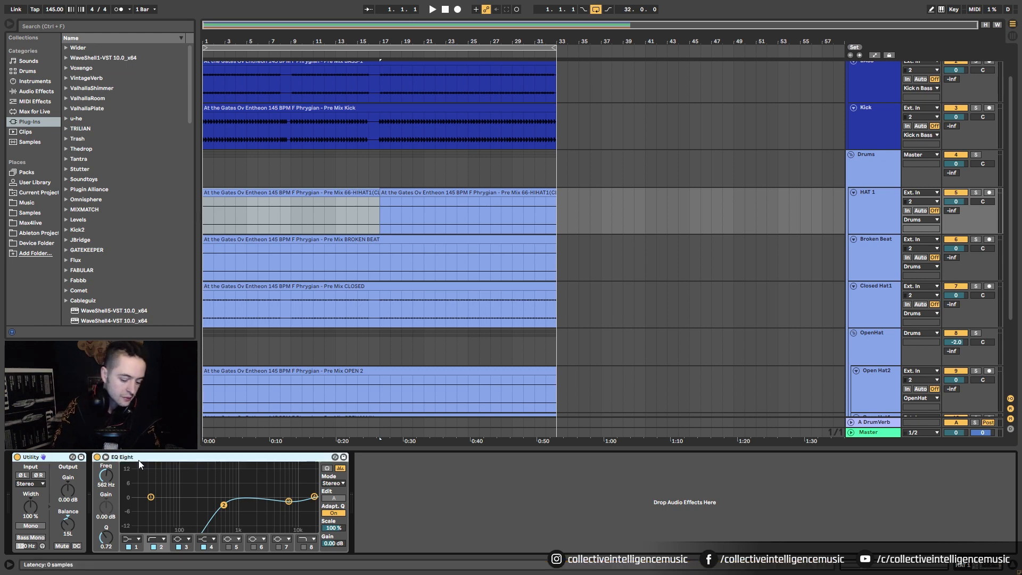
click(391, 340)
- Remove the EQ Eight and Auto Pan effects from the Closed Hat1 track
click(868, 254)
click(868, 300)
click(171, 456)
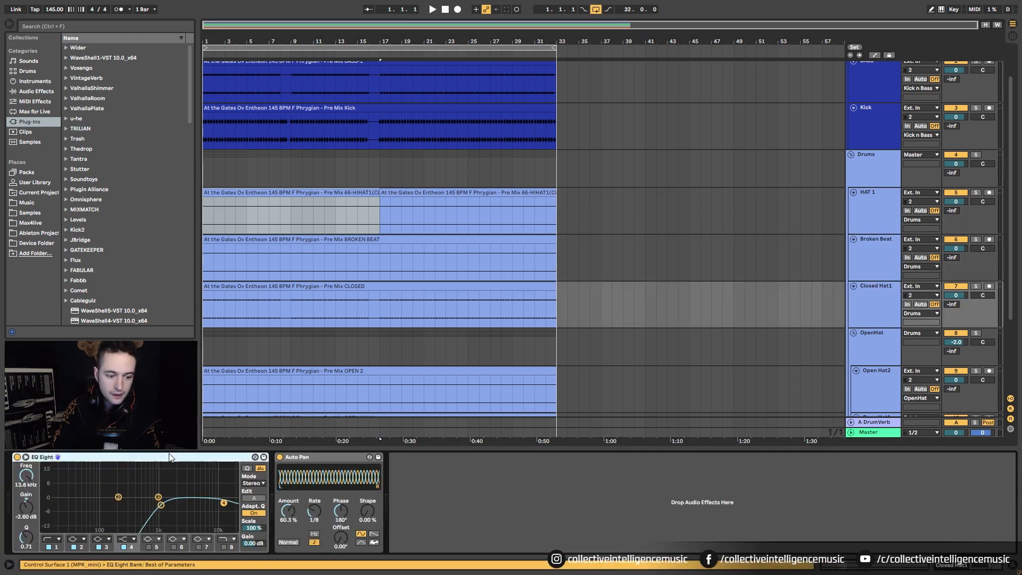
key(Delete)
key(Delete)
- Delete the EQ Eight and Compressor effects from the Broken Beat track
click(825, 273)
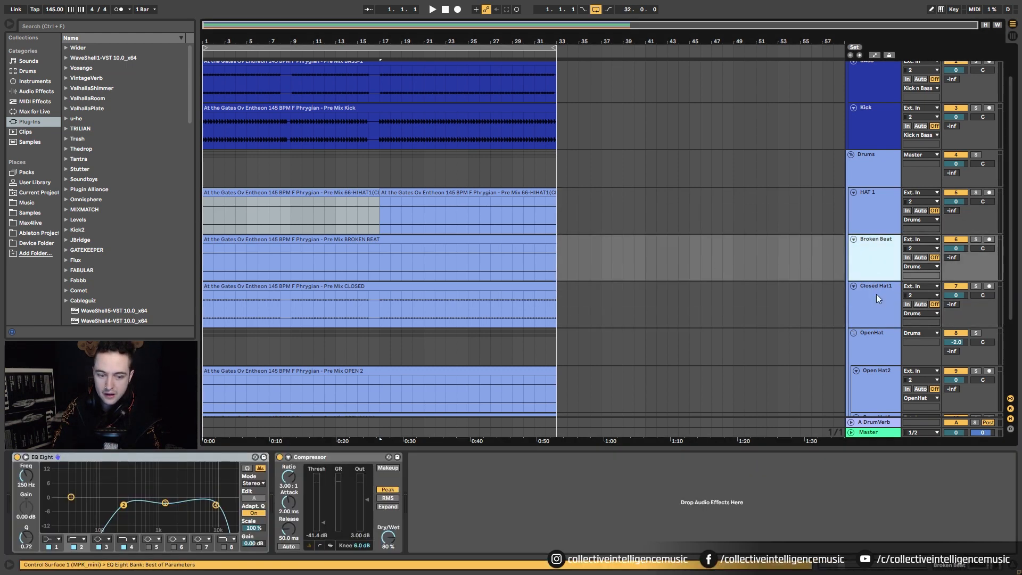
click(227, 459)
key(Delete)
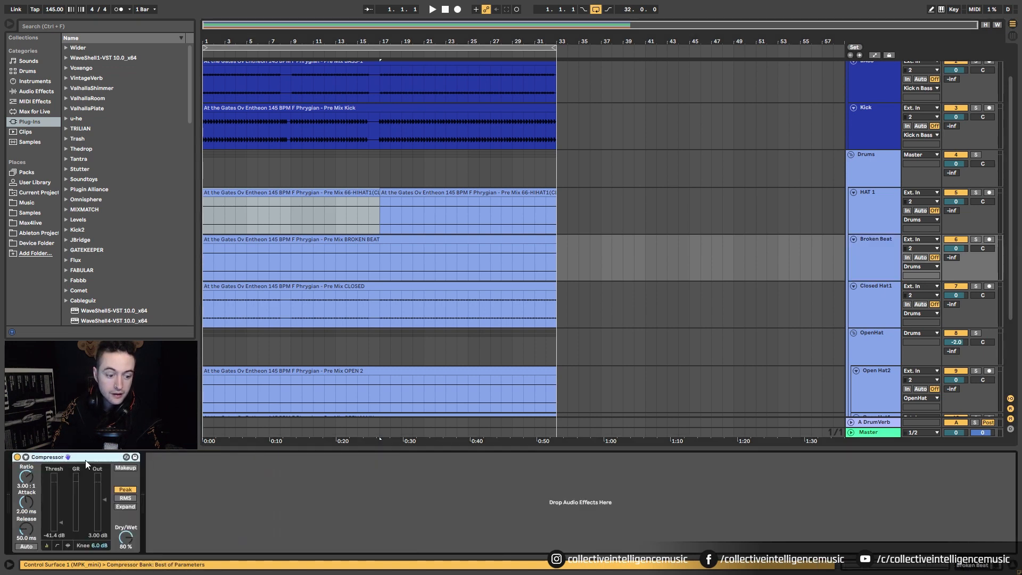
key(Delete)
- Check the Open Hat2 device chain and remove the EQ Eight from the OpenHat group
scroll(362, 311, down, 3)
click(337, 336)
scroll(638, 334, down, 1)
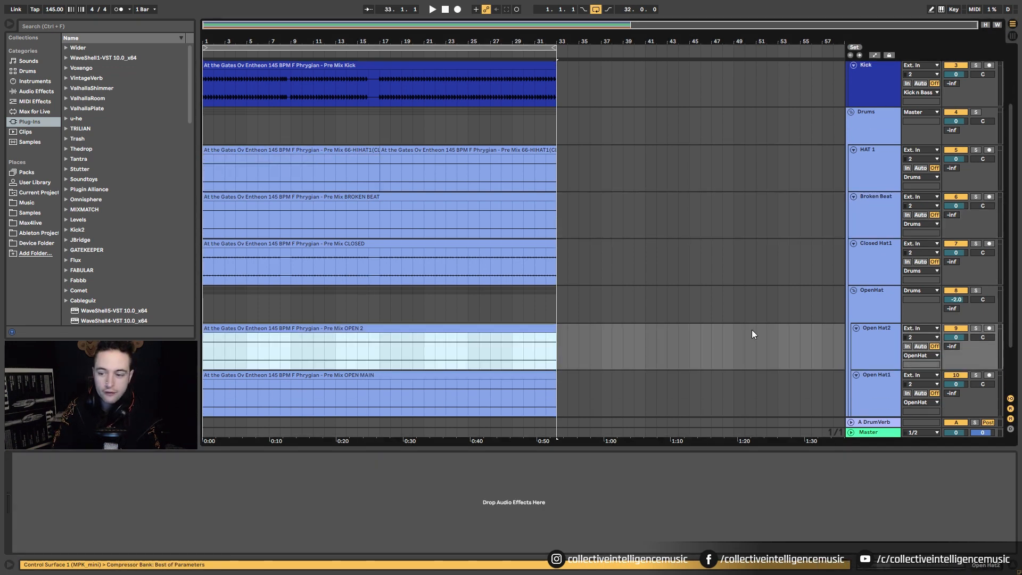
click(865, 309)
click(32, 458)
key(Delete)
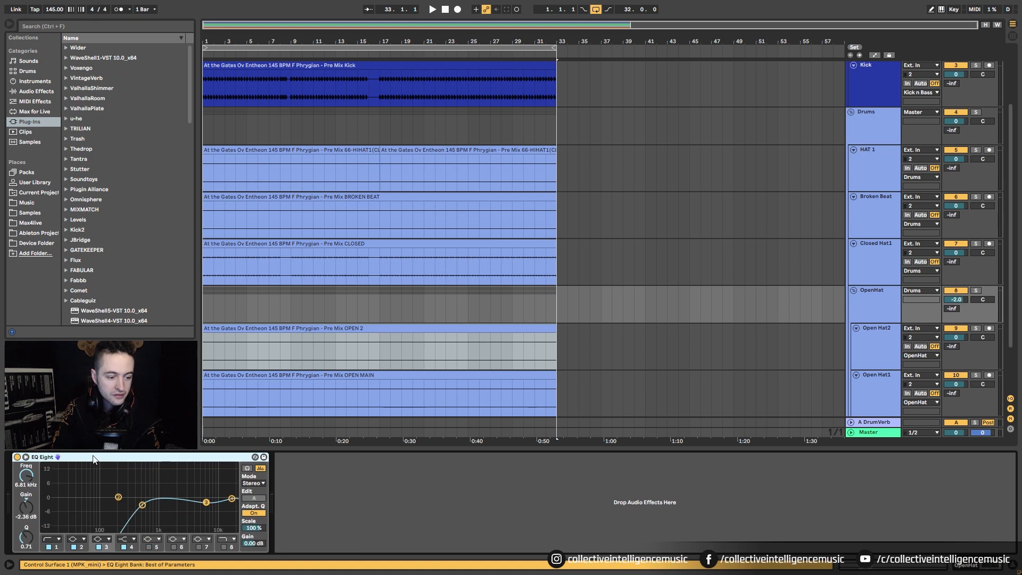
key(Delete)
- Check the Open Hat1, Closed Hat1 and HAT 1 device chains for any remaining effects
click(401, 379)
scroll(808, 365, down, 2)
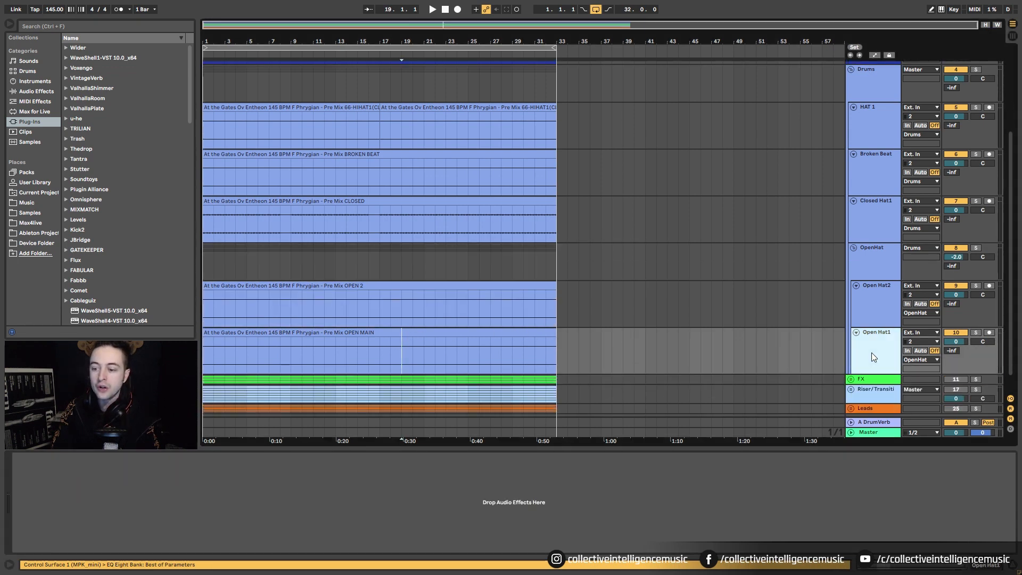
scroll(843, 349, up, 2)
click(883, 257)
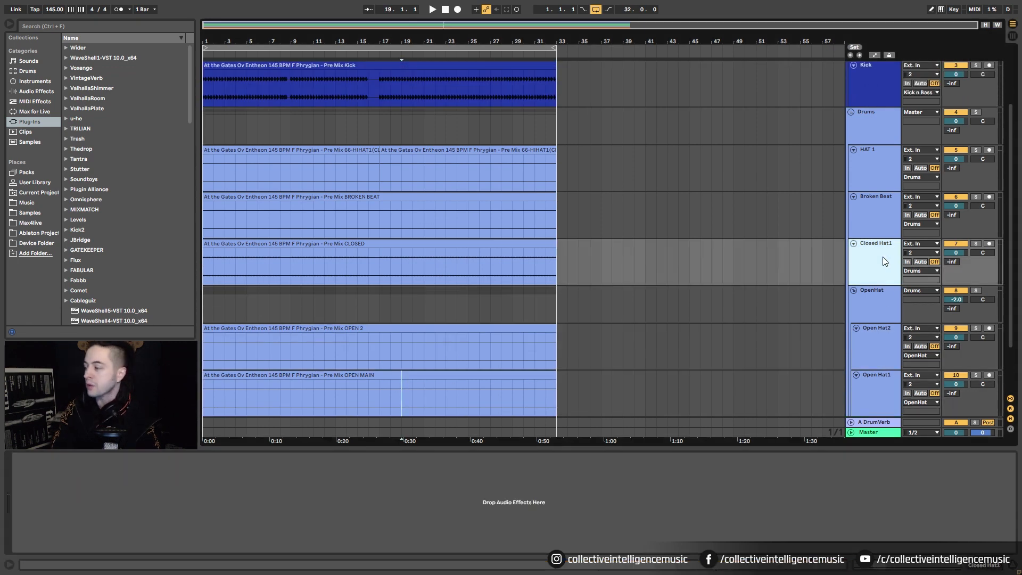
scroll(391, 251, up, 2)
click(342, 206)
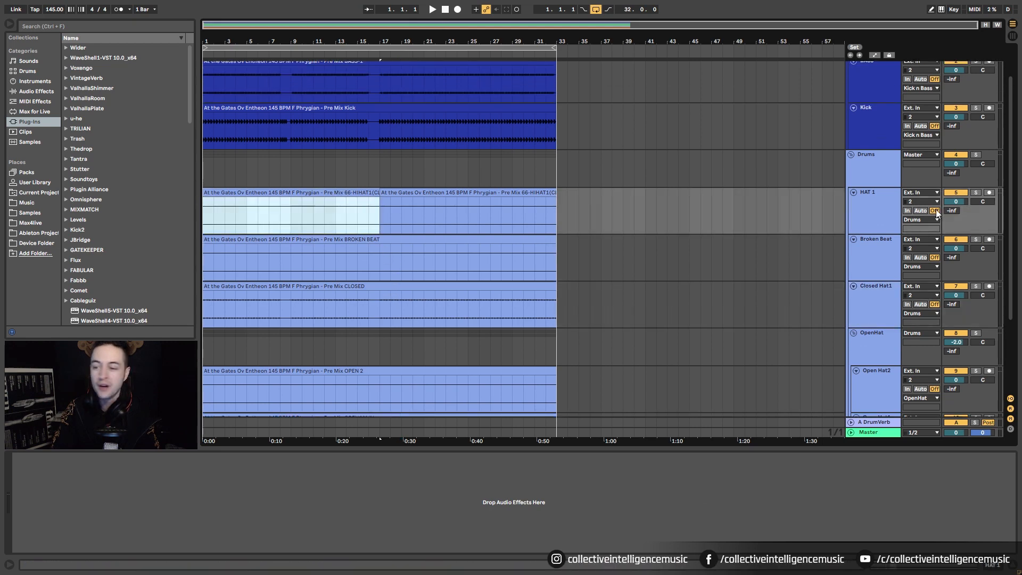
click(874, 202)
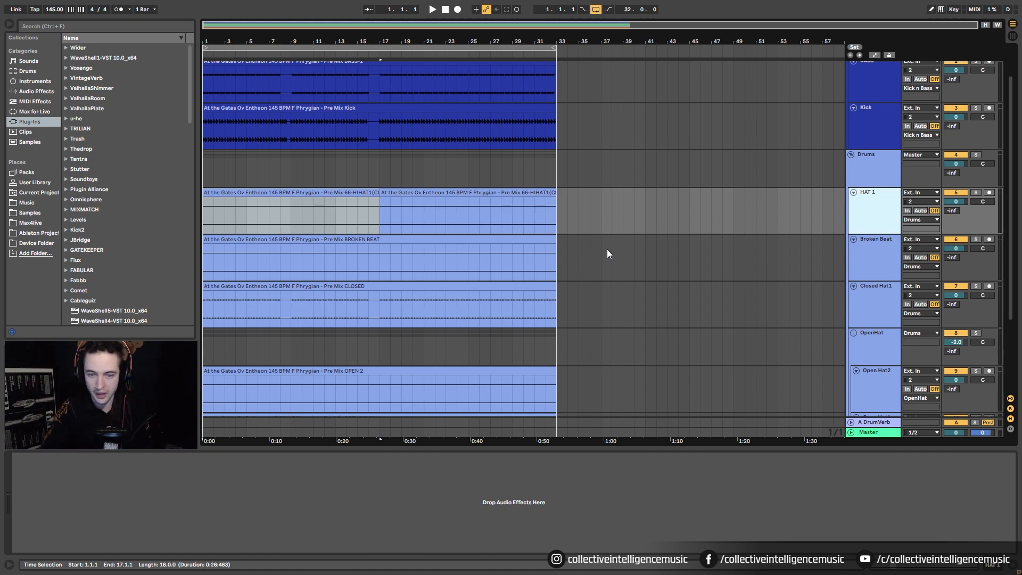
click(344, 192)
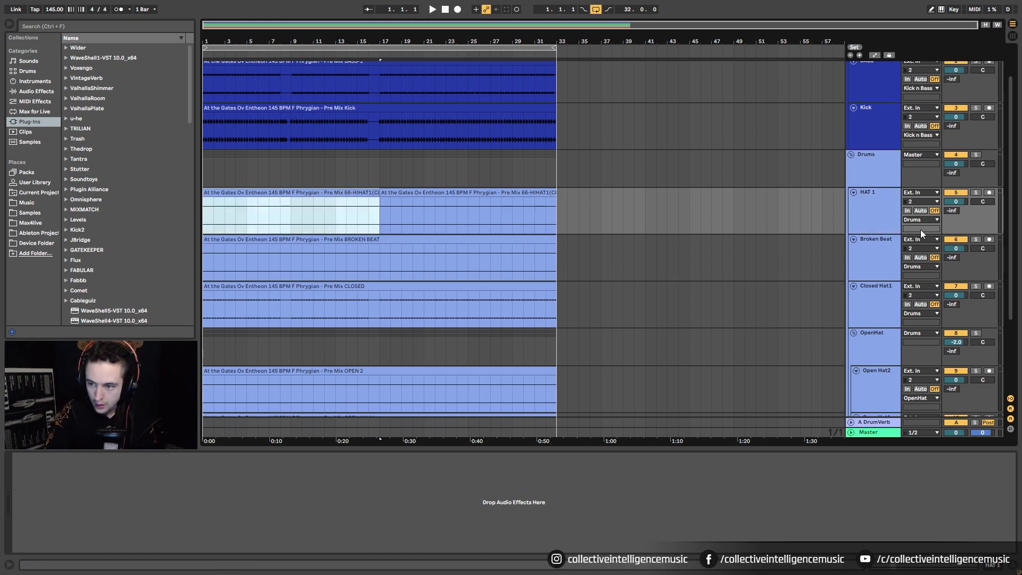
click(859, 209)
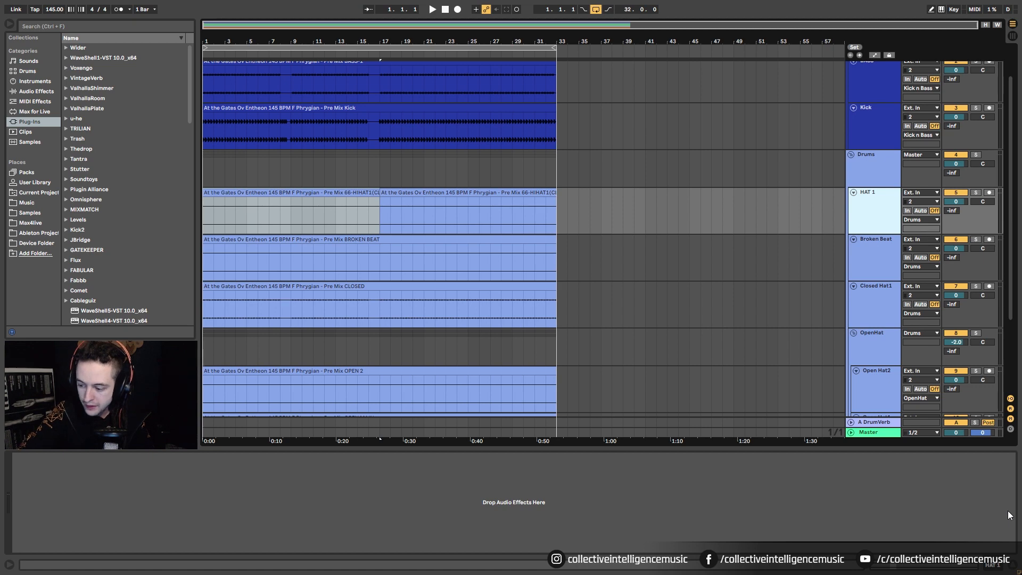
- Select both HAT 1 clips and raise their gain from silence to -11.9 dB
click(354, 210)
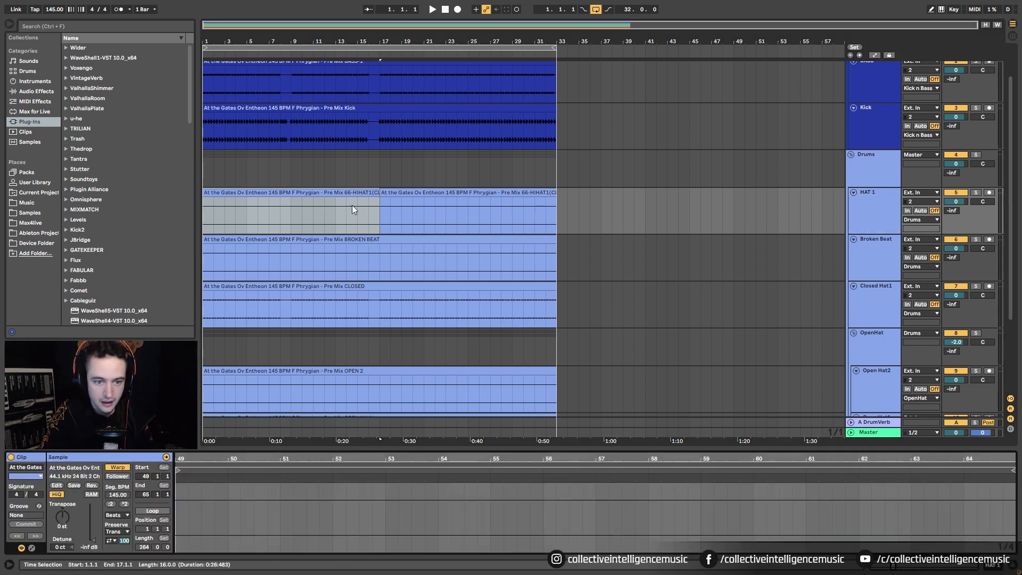
shift+click(418, 193)
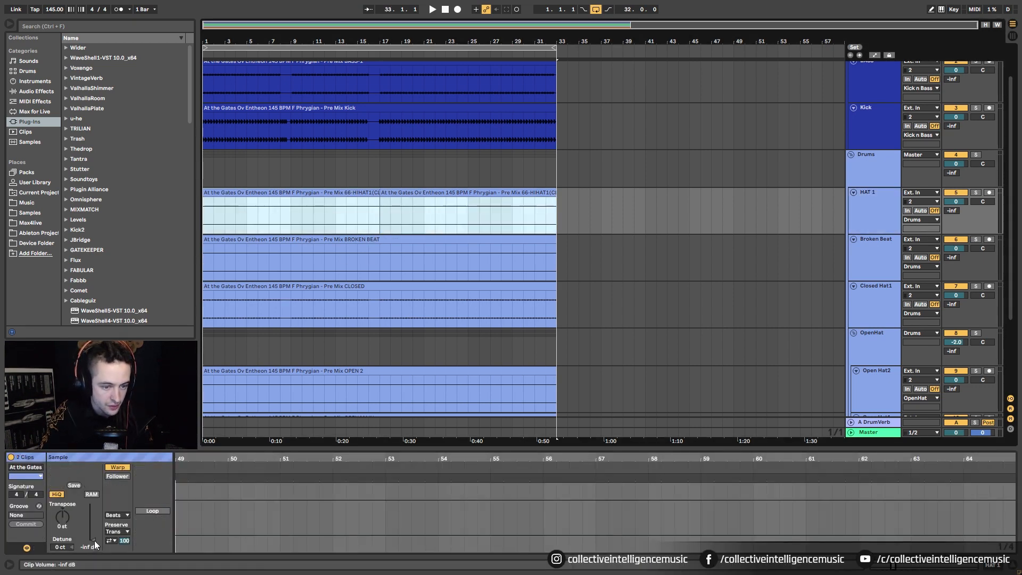
mouse_move(96, 544)
mouse_down()
mouse_move(94, 522)
mouse_move(93, 535)
mouse_up()
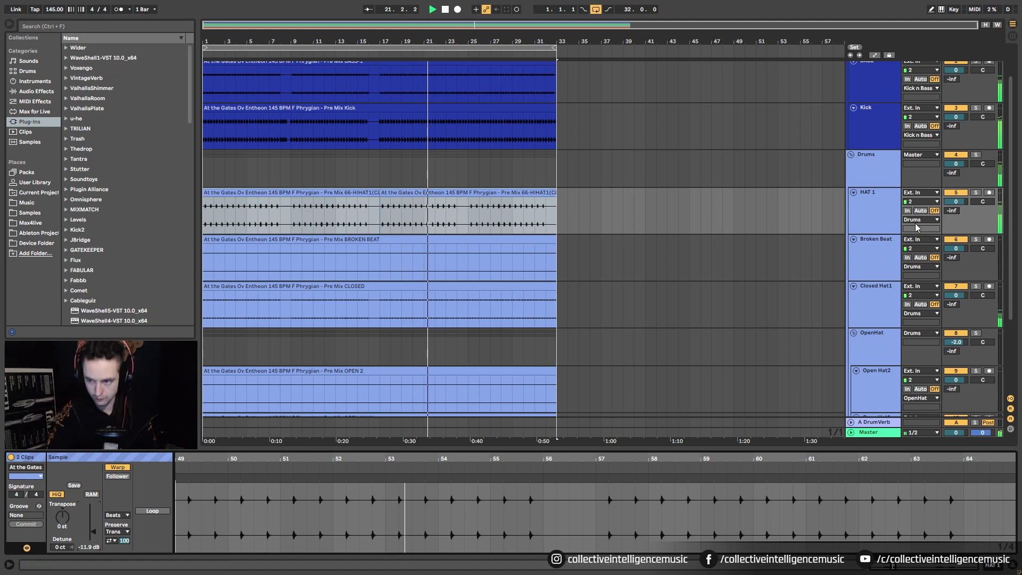
- Raise the OPEN MAIN clip's gain to -14.2 dB and the OPEN 2 clip's gain to -12.3 dB
scroll(627, 224, down, 1)
scroll(627, 224, down, 1)
click(492, 278)
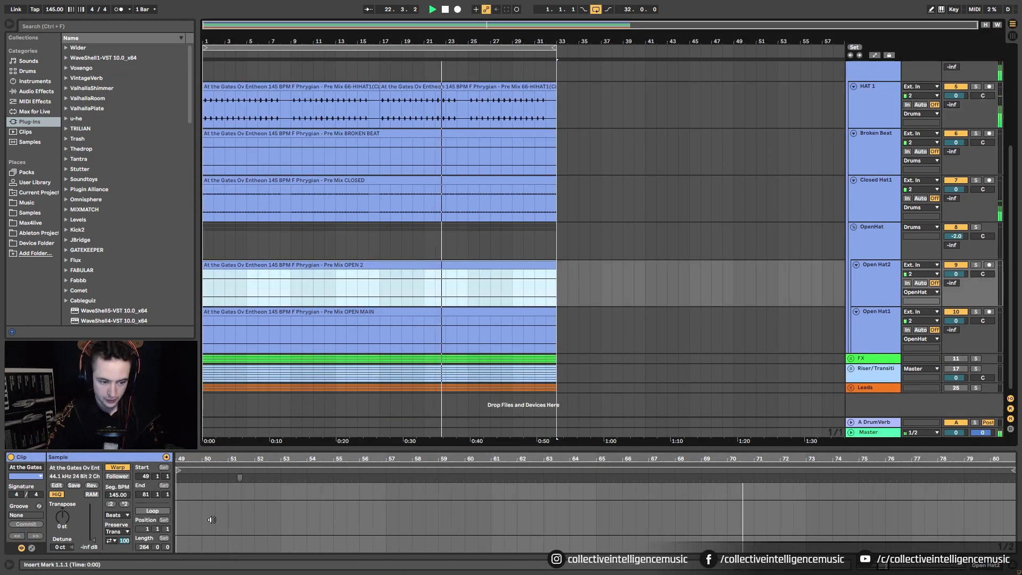
key(0)
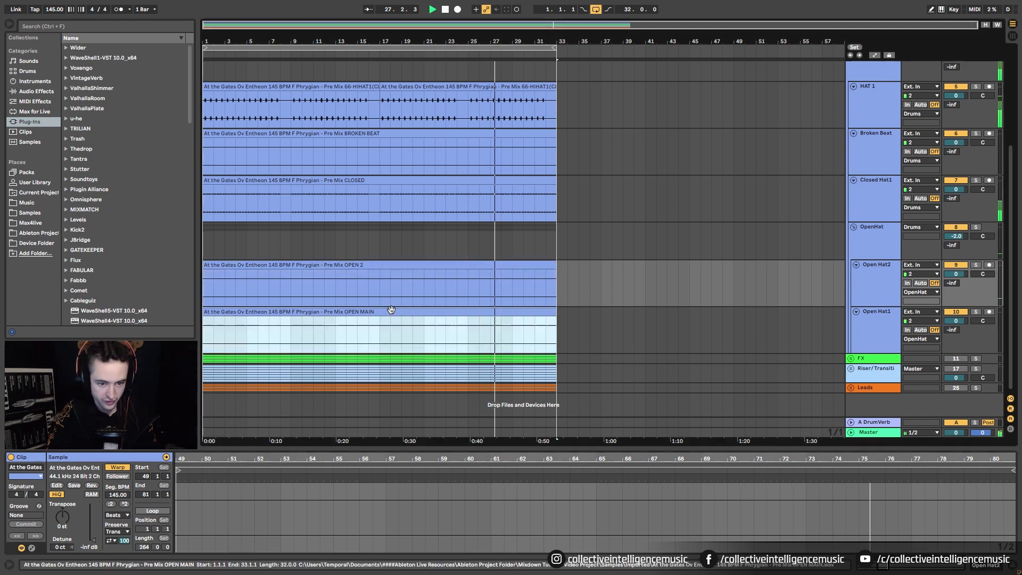
key(Down)
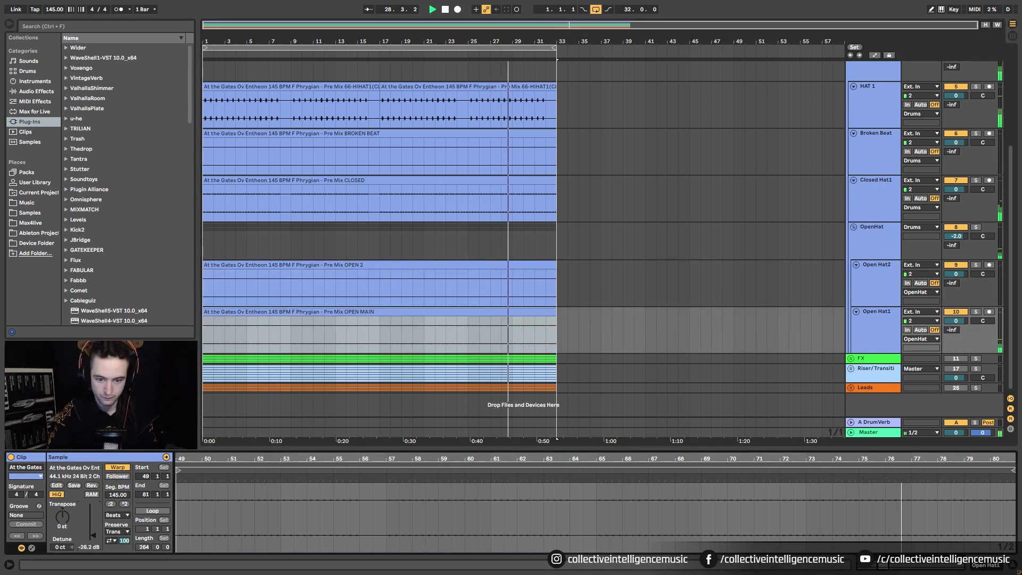
drag(92, 535, 92, 531)
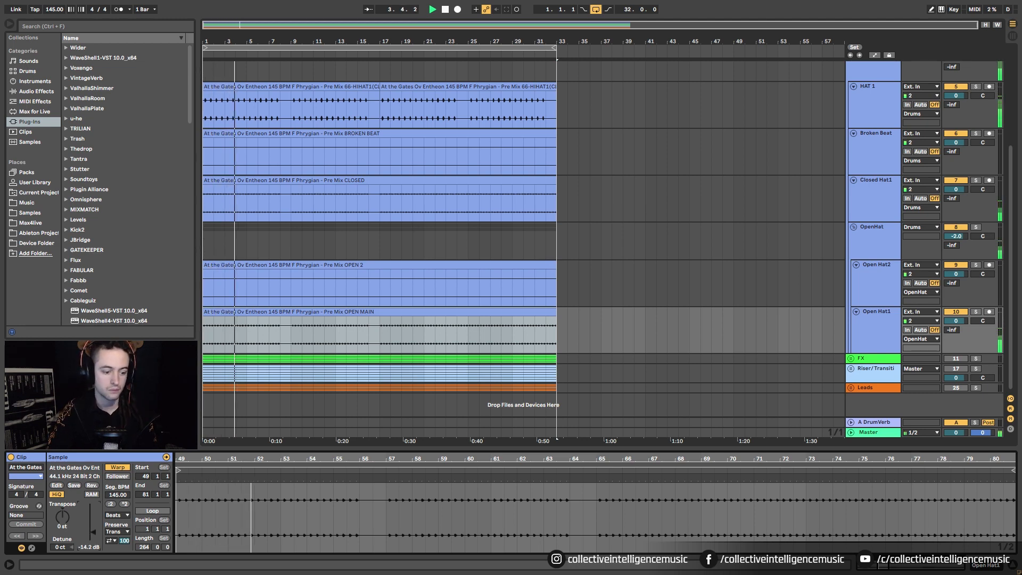
click(322, 275)
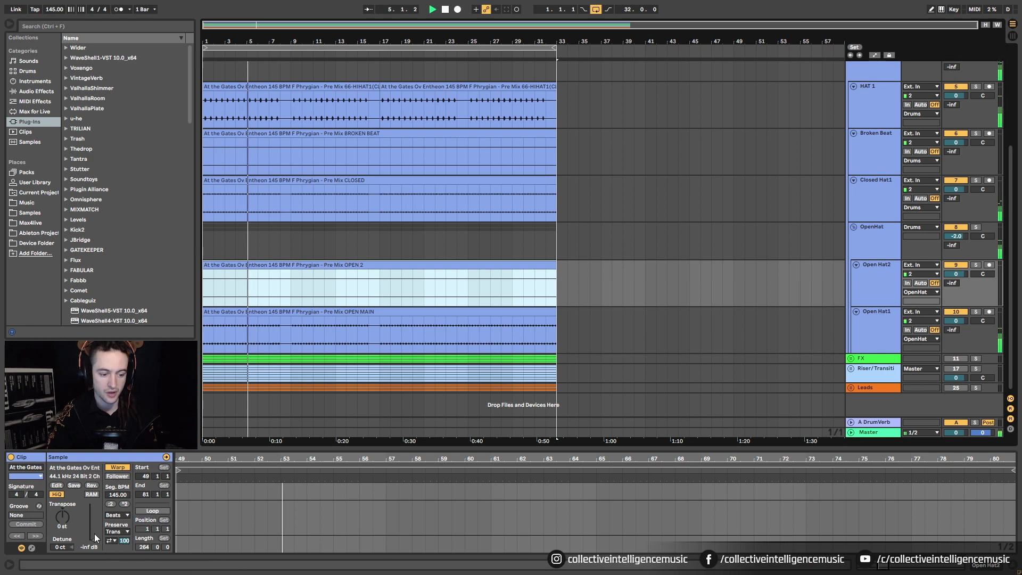
mouse_move(94, 533)
mouse_down()
mouse_move(94, 521)
mouse_move(97, 536)
mouse_up()
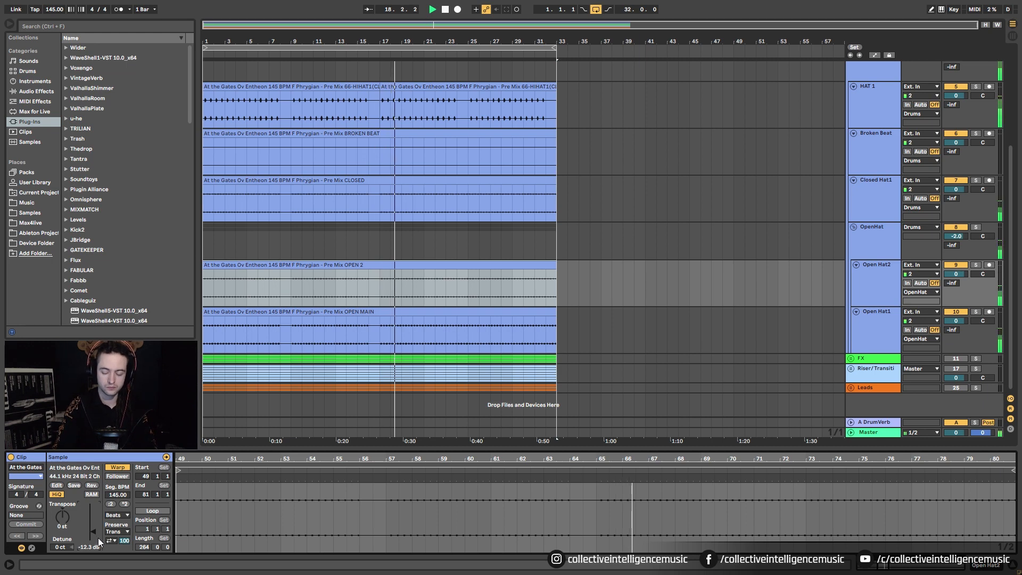
- Reselect both HAT 1 clips and lower their gain to -13.3 dB during playback
click(884, 105)
click(407, 92)
click(403, 87)
shift+click(354, 87)
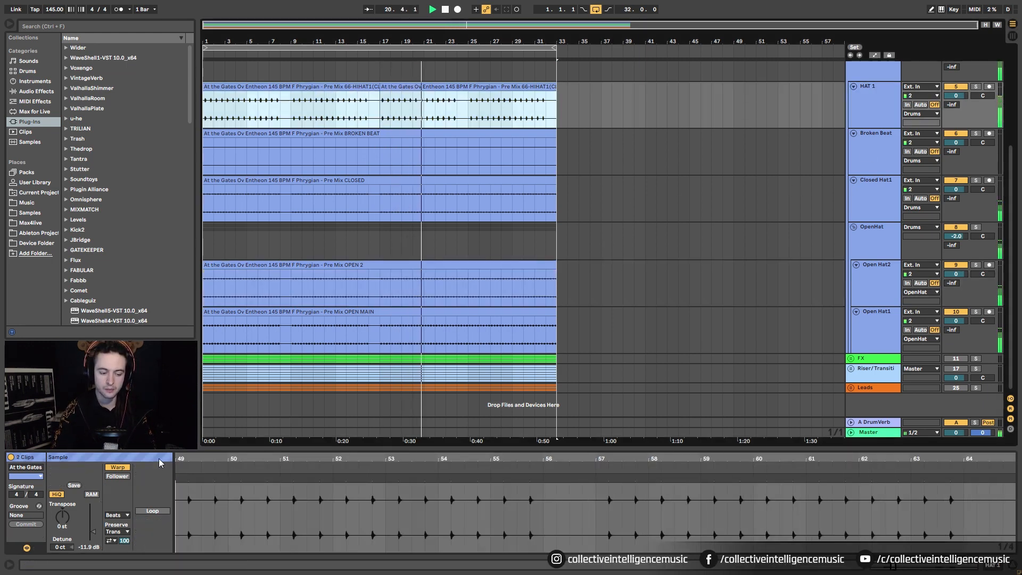
drag(92, 531, 92, 532)
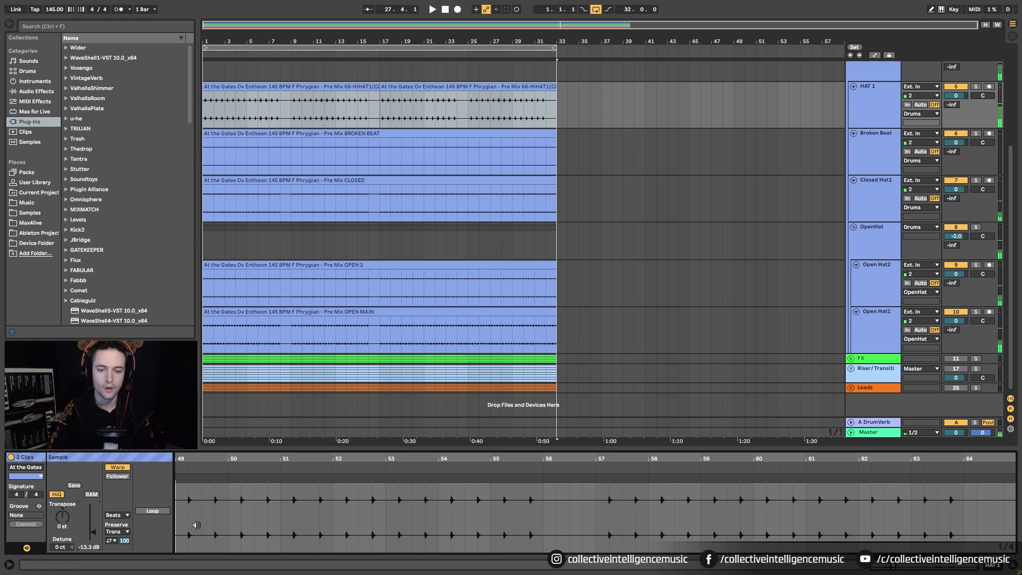
- Bring the BROKEN BEAT clip's gain up from silence to -12.1 dB
click(388, 152)
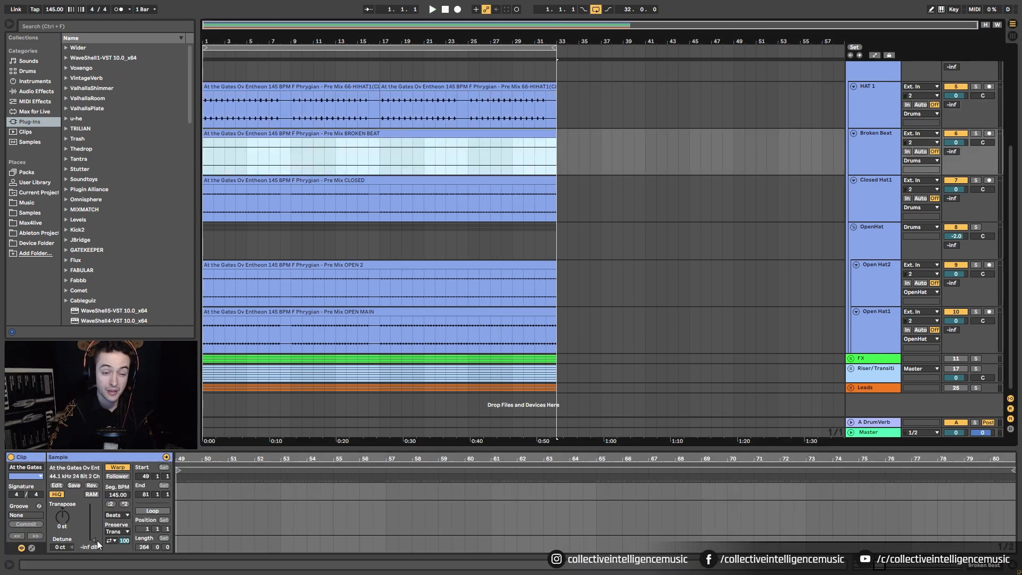
scroll(598, 232, up, 2)
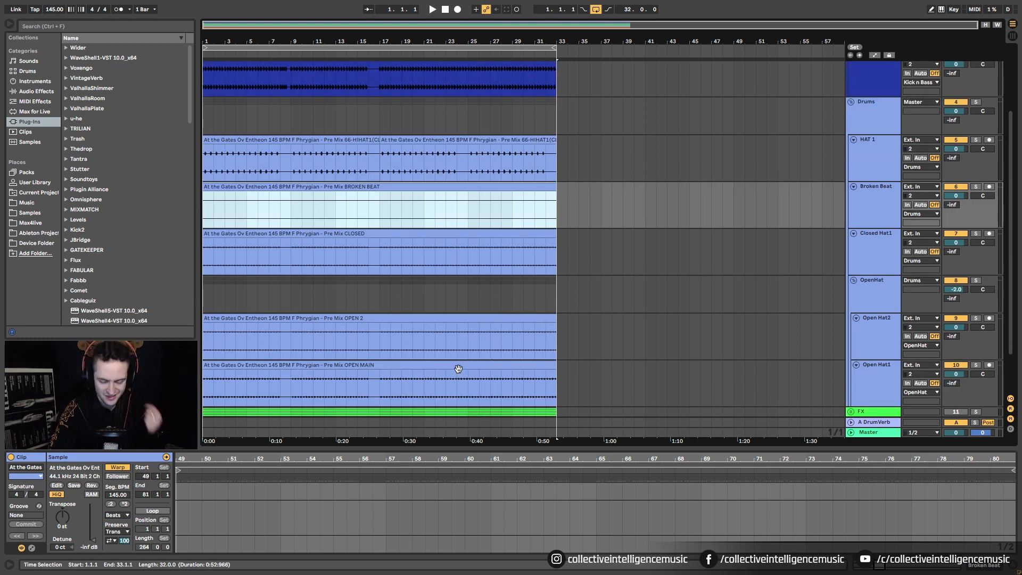
click(92, 543)
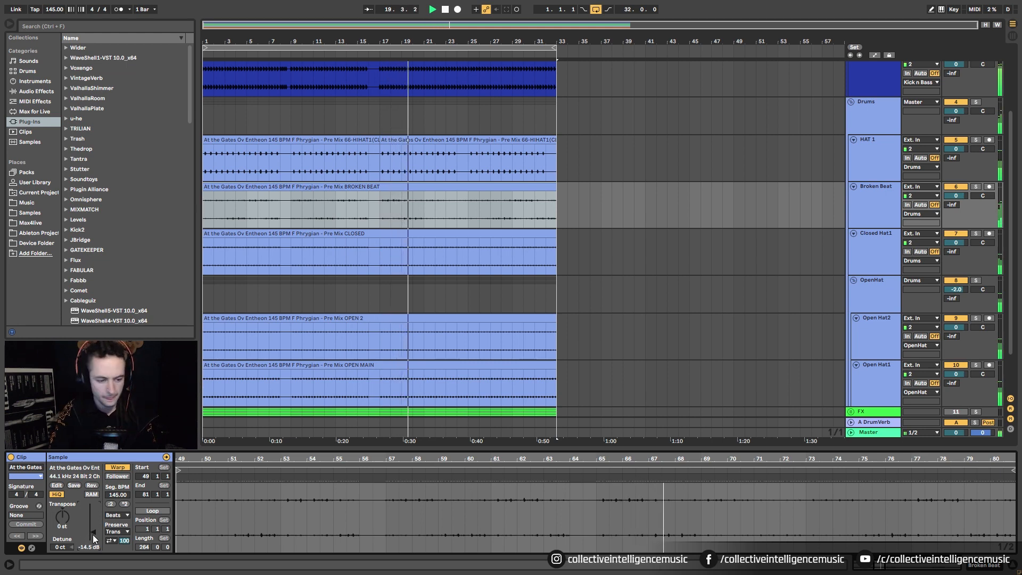
drag(94, 535, 95, 525)
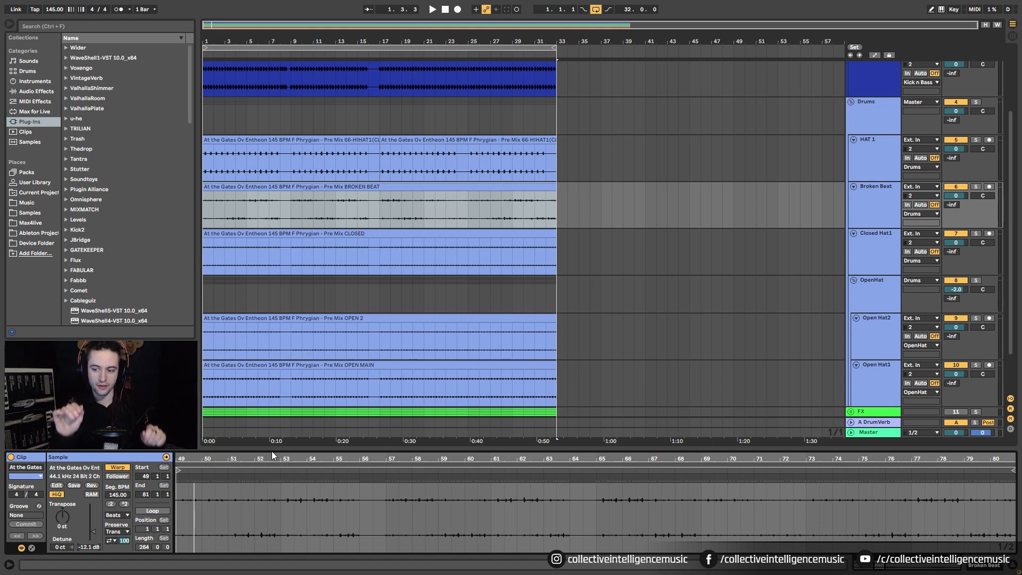
- Delete the A DrumVerb return track
click(887, 426)
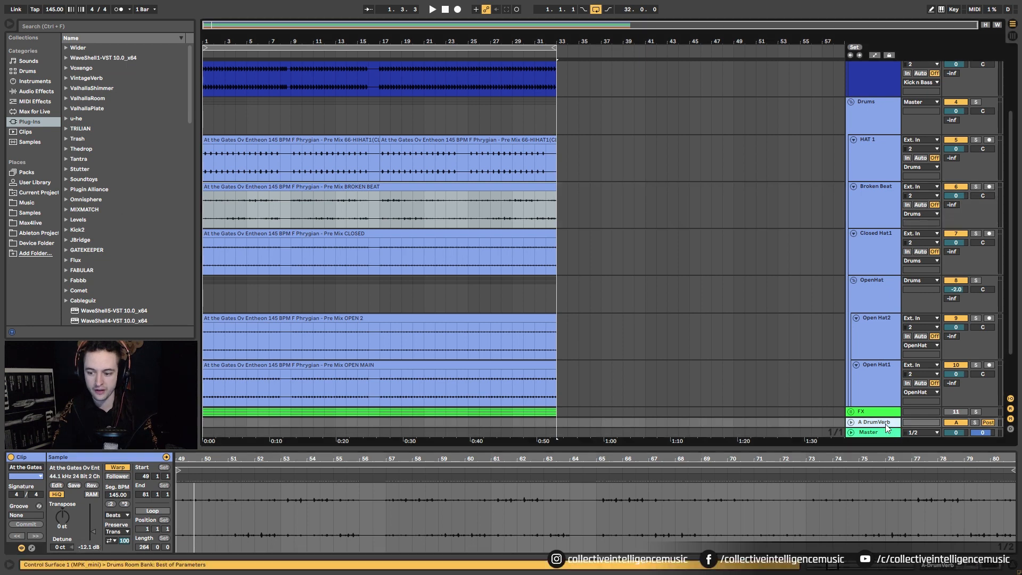
key(Delete)
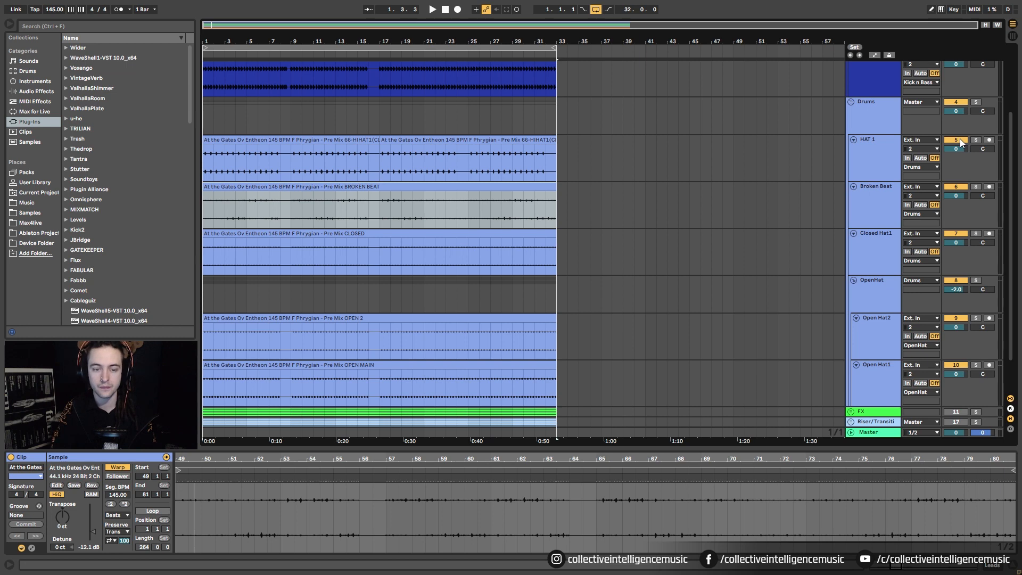
- Play the arrangement and switch the HAT 1 track off and on to compare the groove with and without it
key(space)
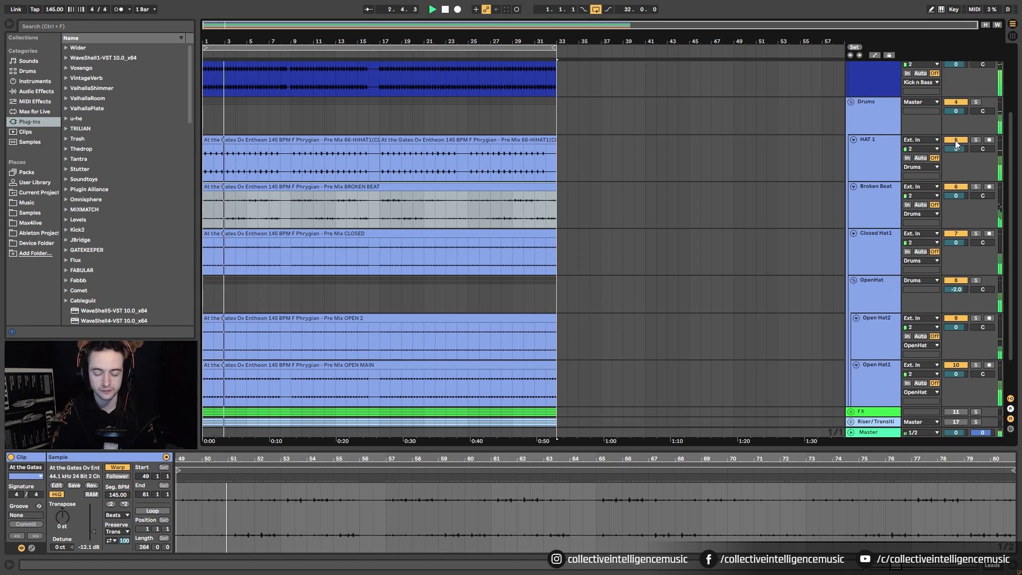
click(955, 141)
click(955, 141)
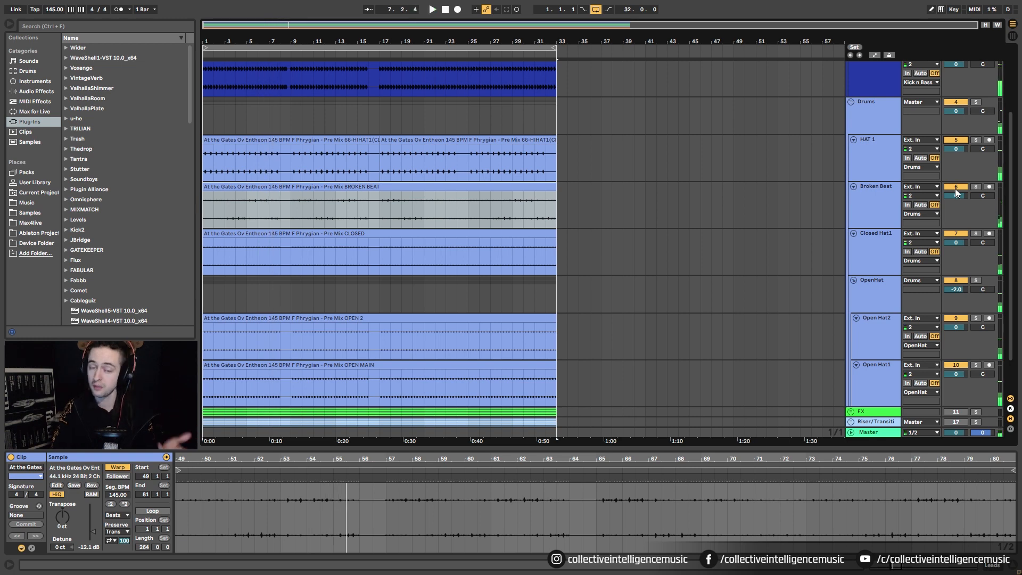
key(space)
- Loop the Broken Beat section from 1.1.1 to 8.1.1 and audition it with the track switched off and on
drag(204, 212, 281, 226)
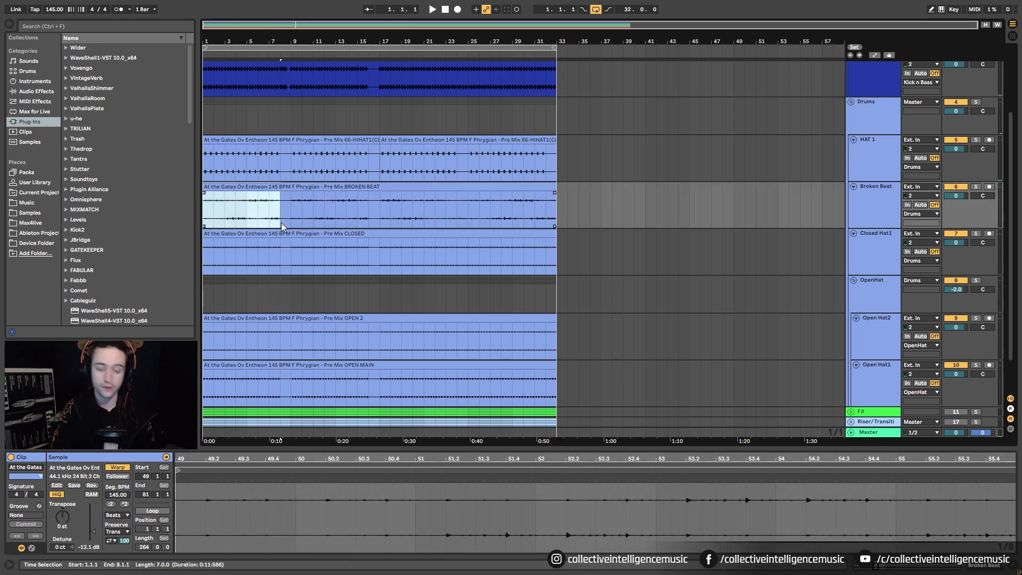
key(ctrl+l)
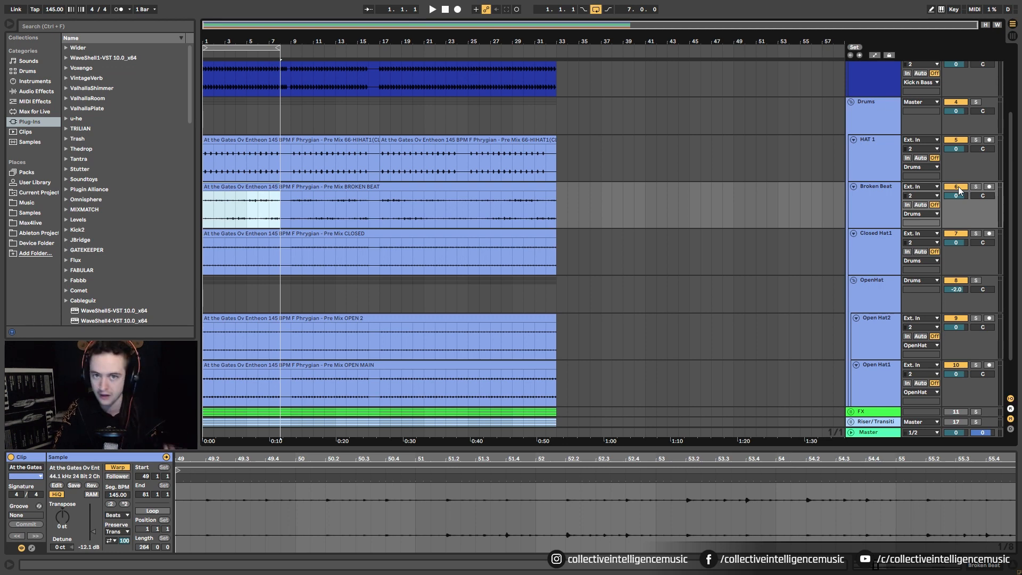
key(space)
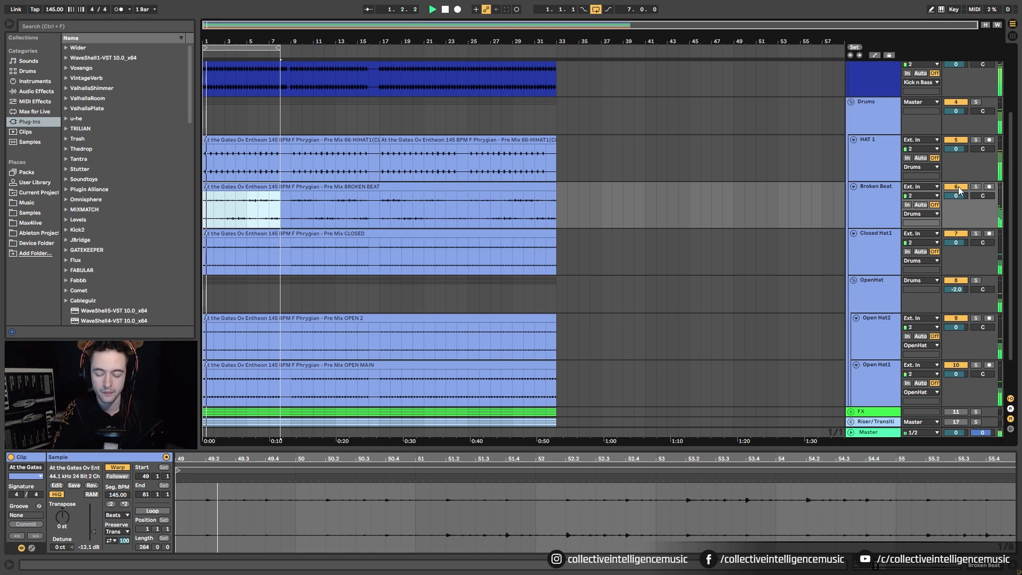
click(955, 186)
click(956, 187)
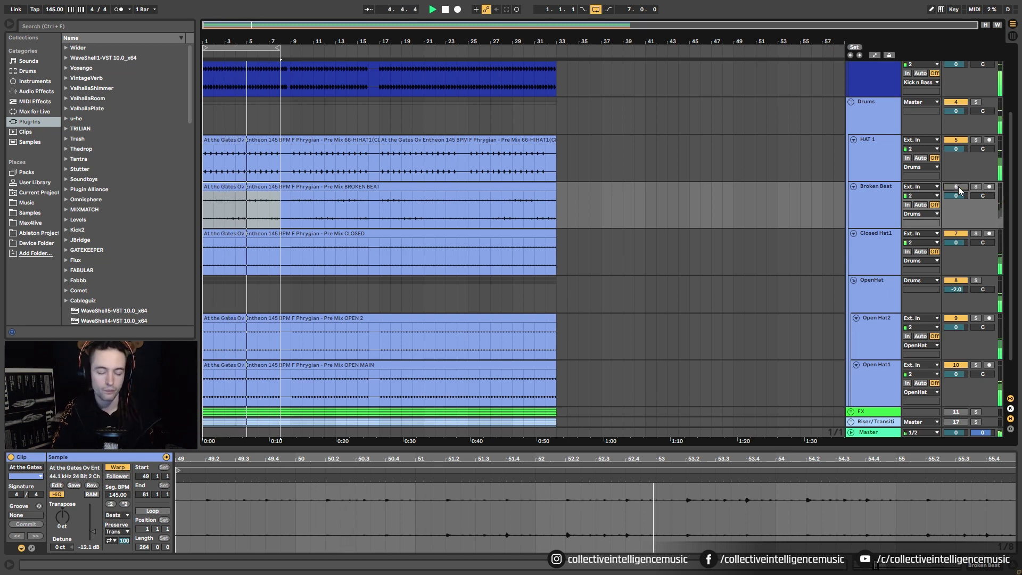
key(space)
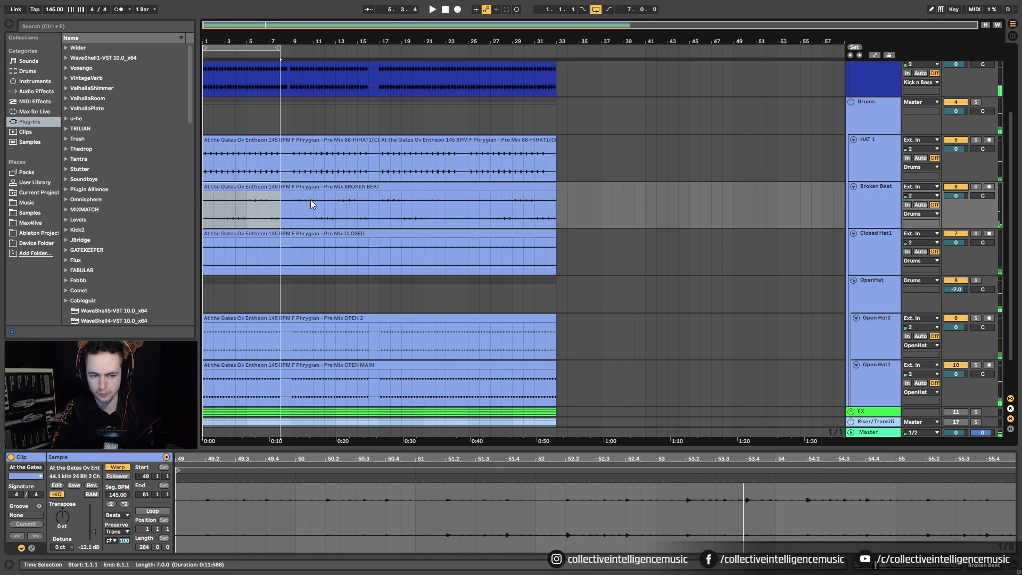
- Select the CLOSED clip and play the loop, switching the Closed Hat1 track off and on to compare its contribution
click(244, 206)
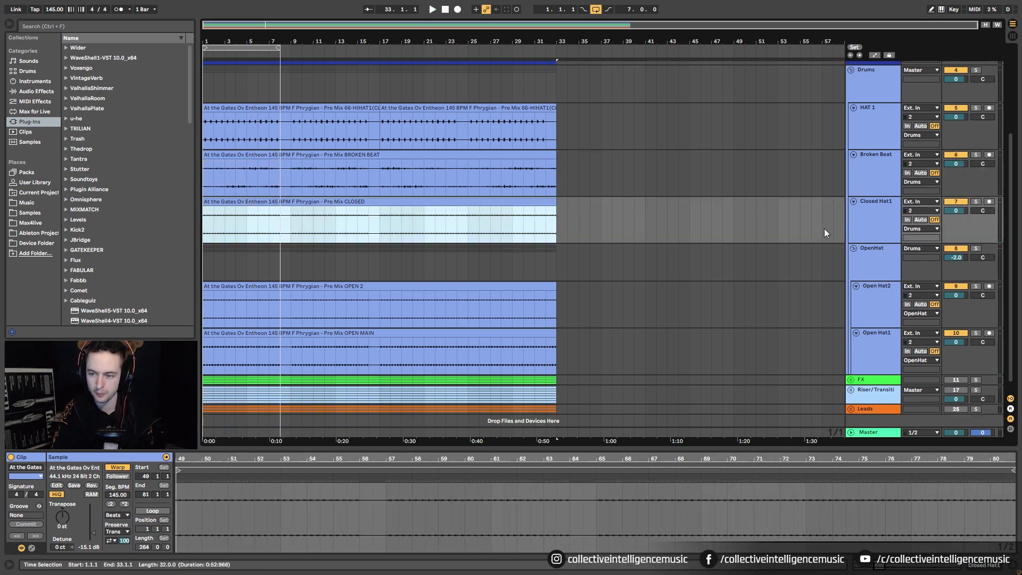
key(space)
click(956, 202)
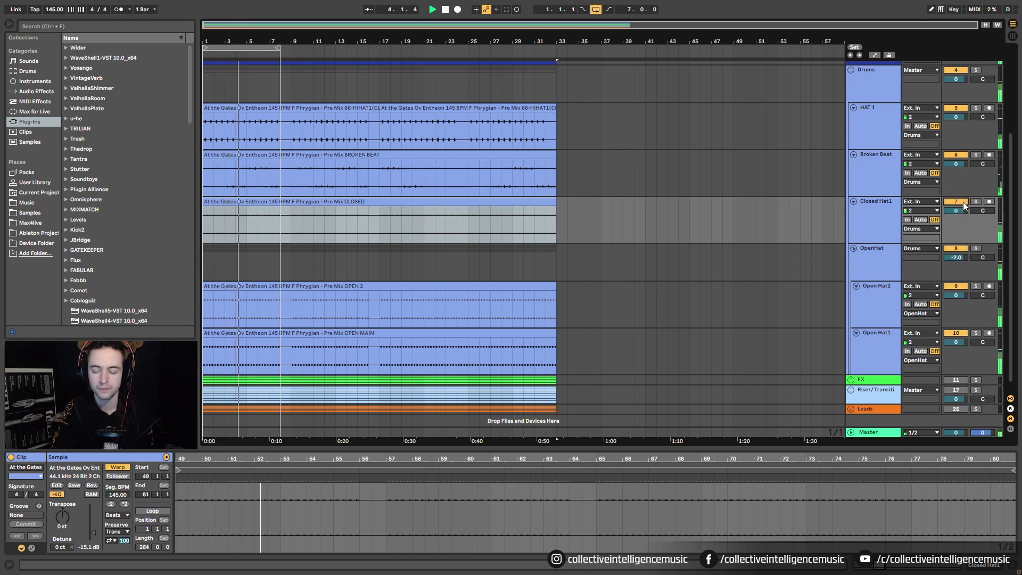
click(965, 206)
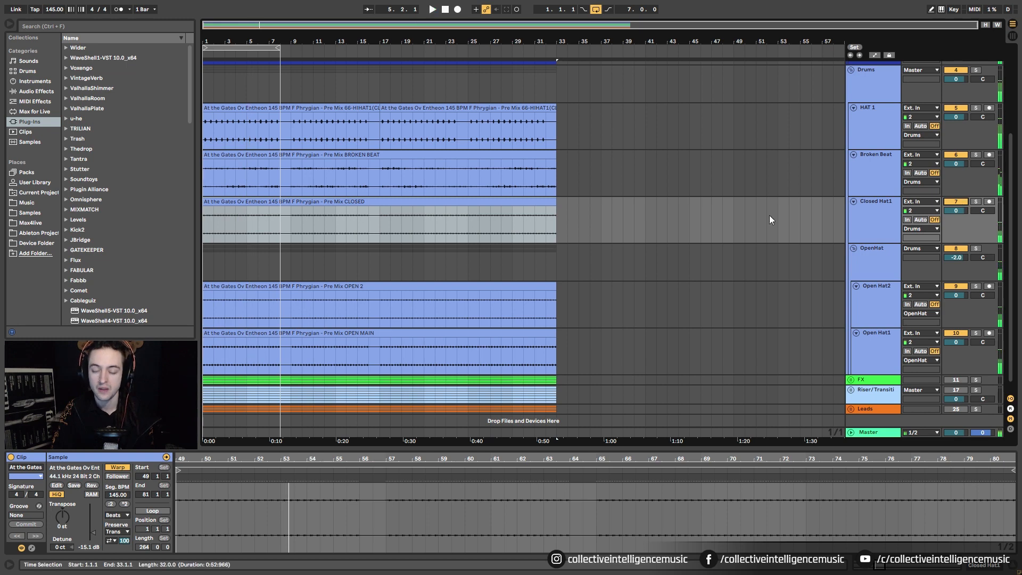
- Play the loop, switching the Open Hat1 and Open Hat2 tracks off and on to compare their contribution
click(261, 205)
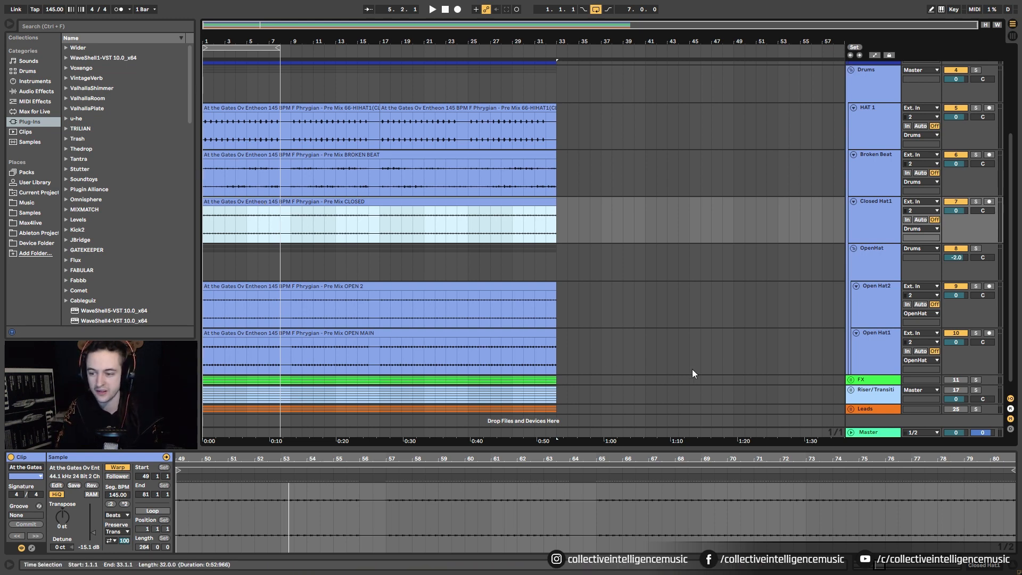
click(956, 333)
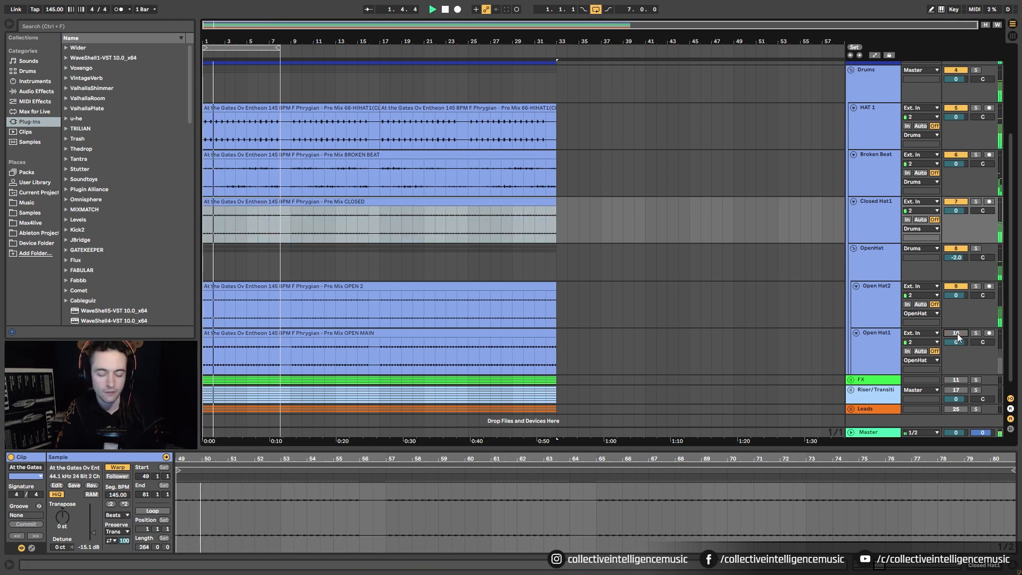
click(956, 333)
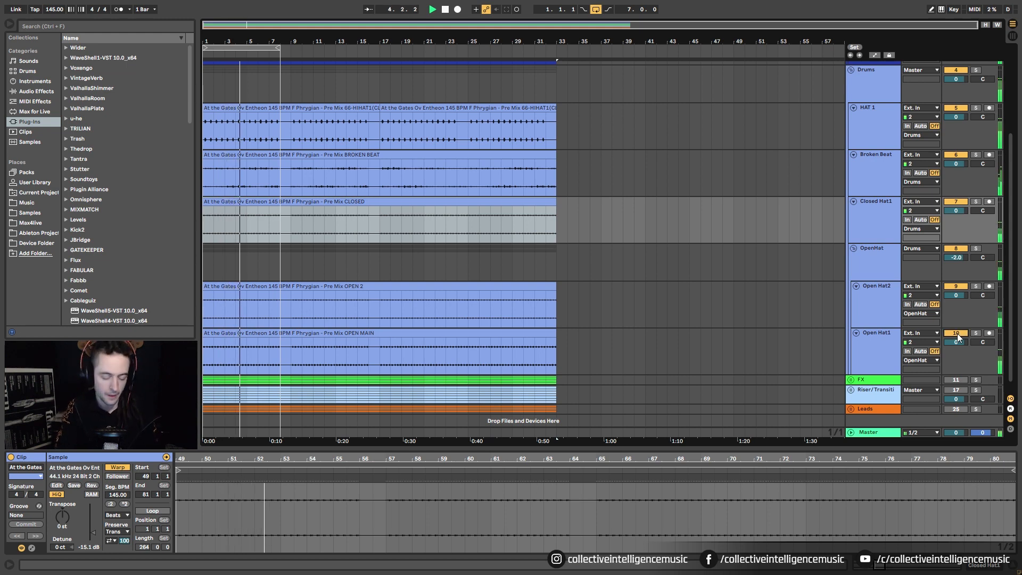
click(956, 286)
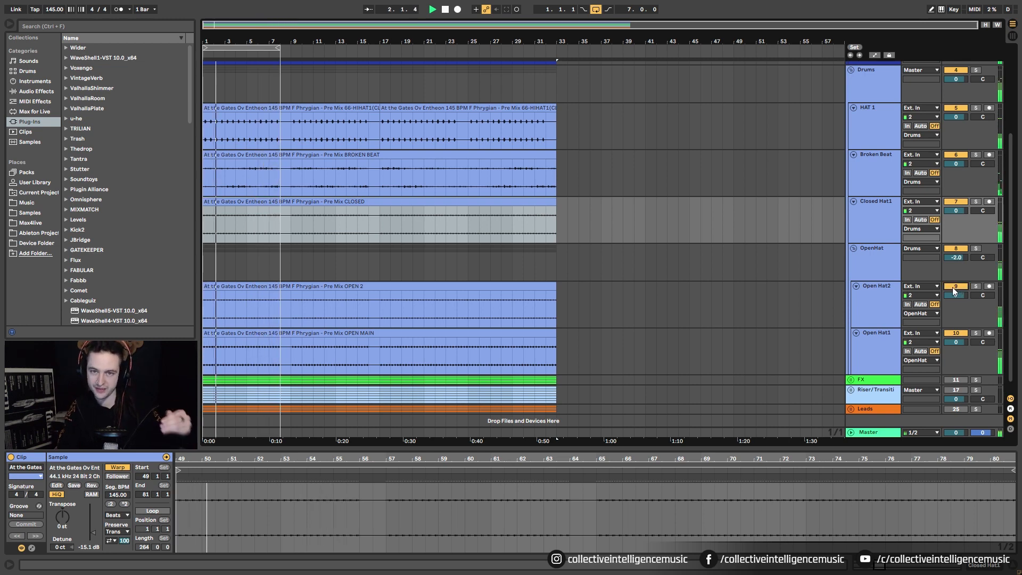
- Find the Spectrum audio effect by searching for "spec" and add it to the HAT 1 track
click(852, 127)
click(56, 27)
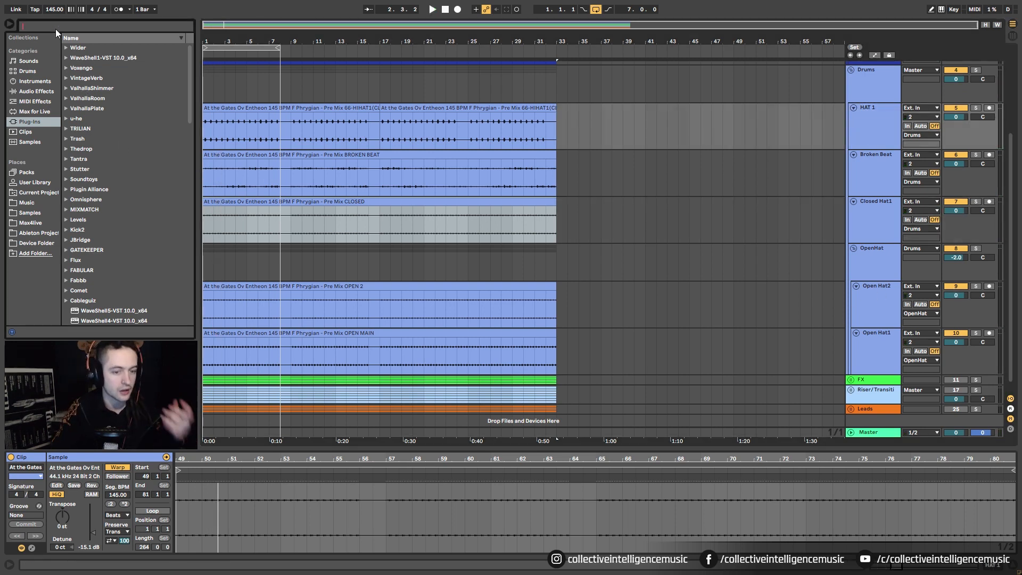
click(240, 107)
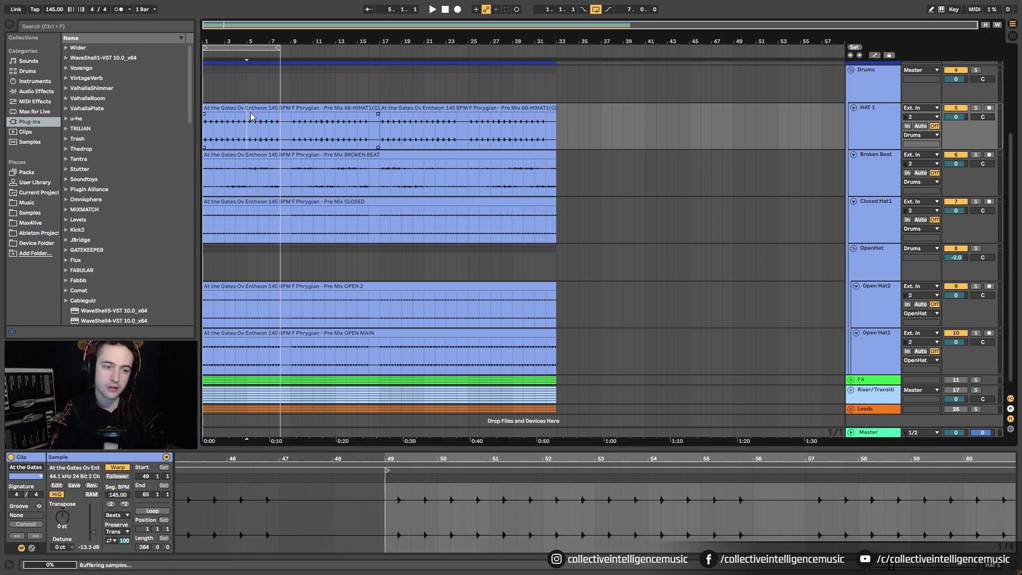
click(32, 91)
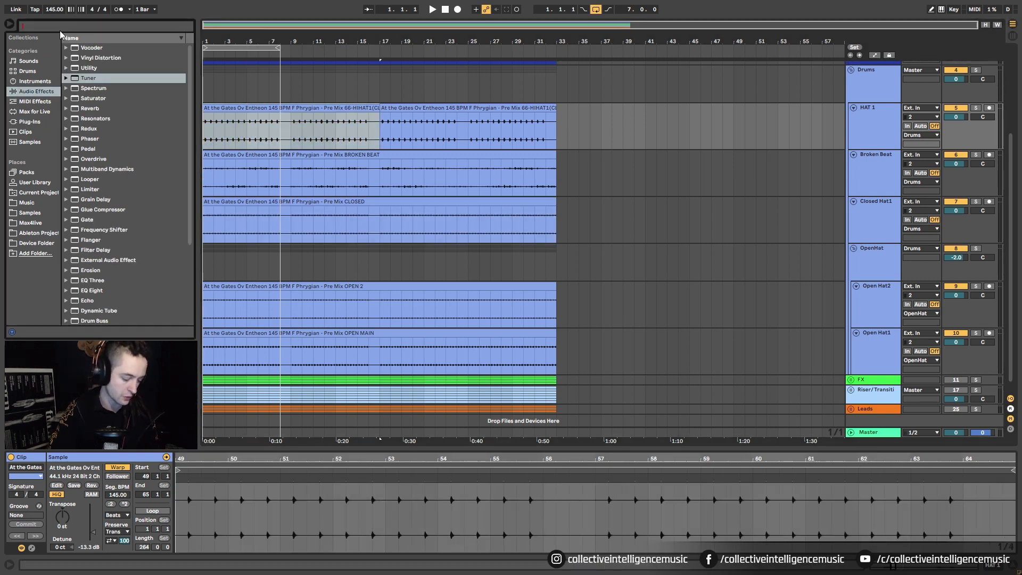
click(59, 31)
text(spec)
double_click(84, 48)
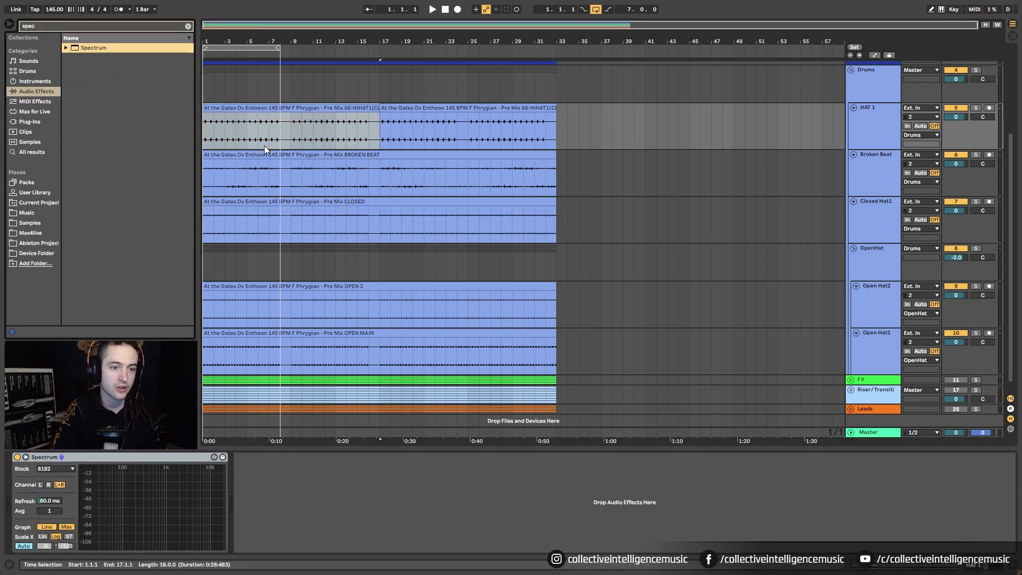
- Solo the HAT 1 track and play it to examine its frequency content in Spectrum
key(space)
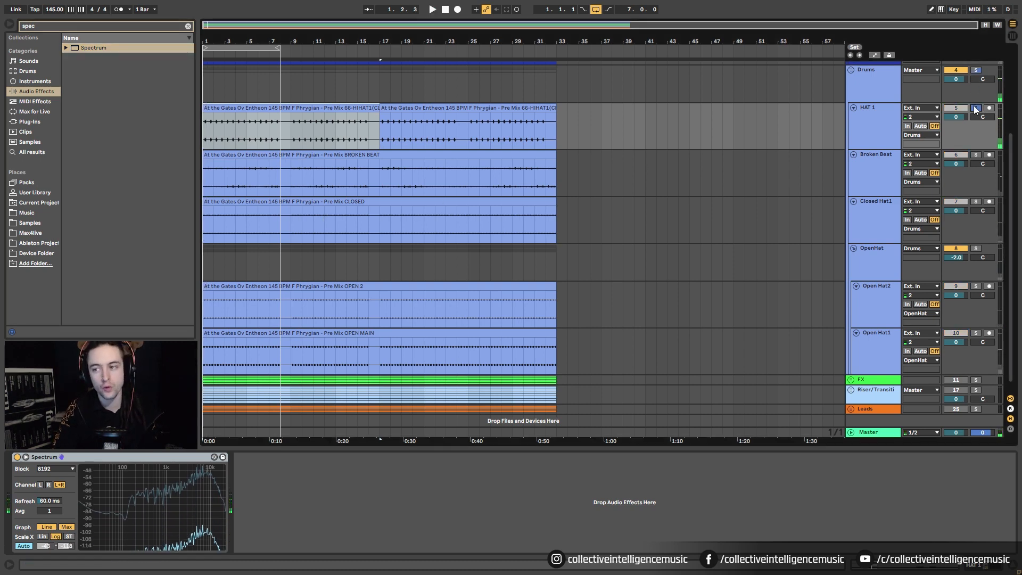
click(976, 108)
key(space)
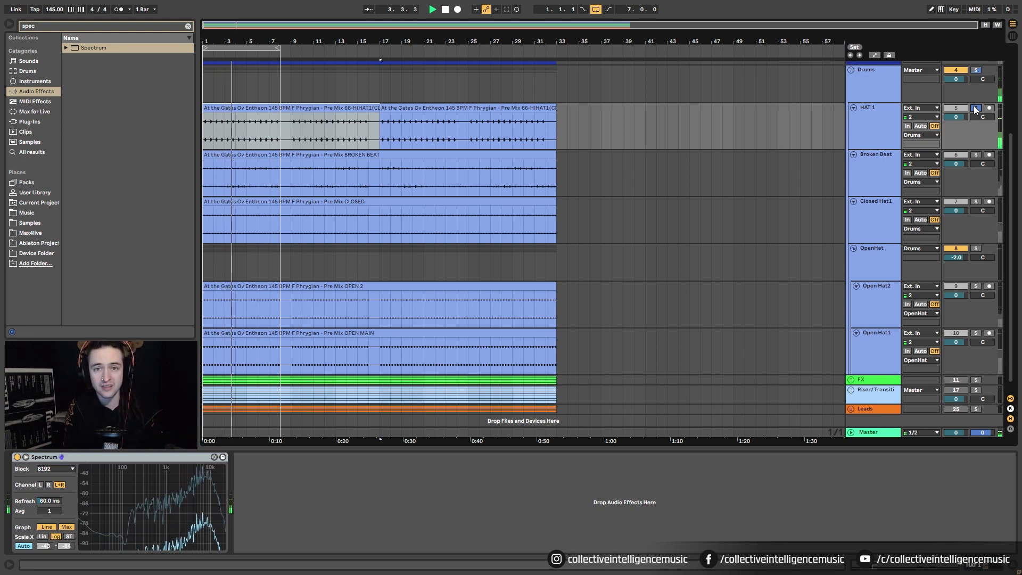
click(975, 108)
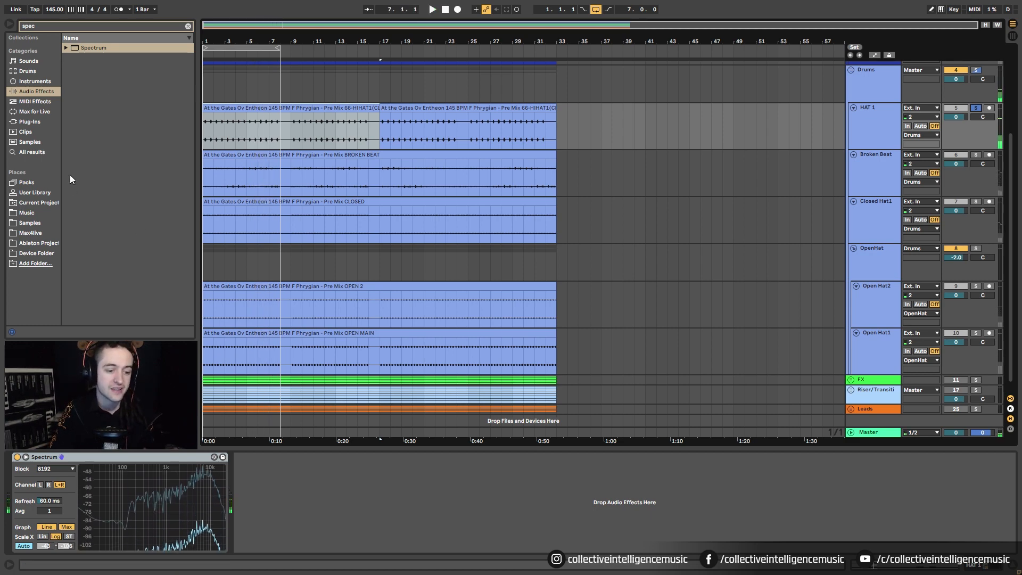
- Add a Channel EQ after the Spectrum on HAT 1, with Low at -15 dB and the 80 Hz high-pass on
click(35, 83)
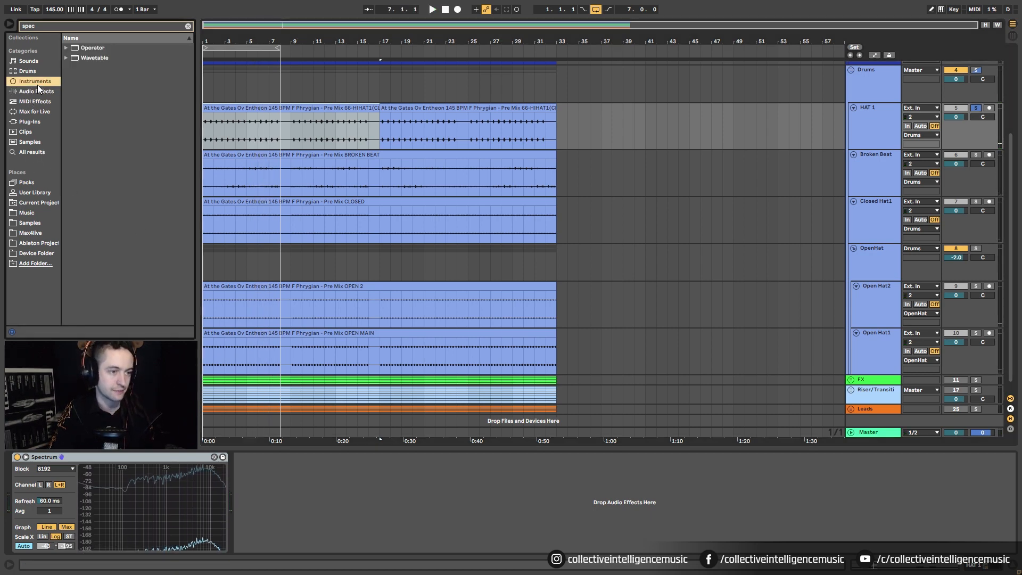
click(187, 26)
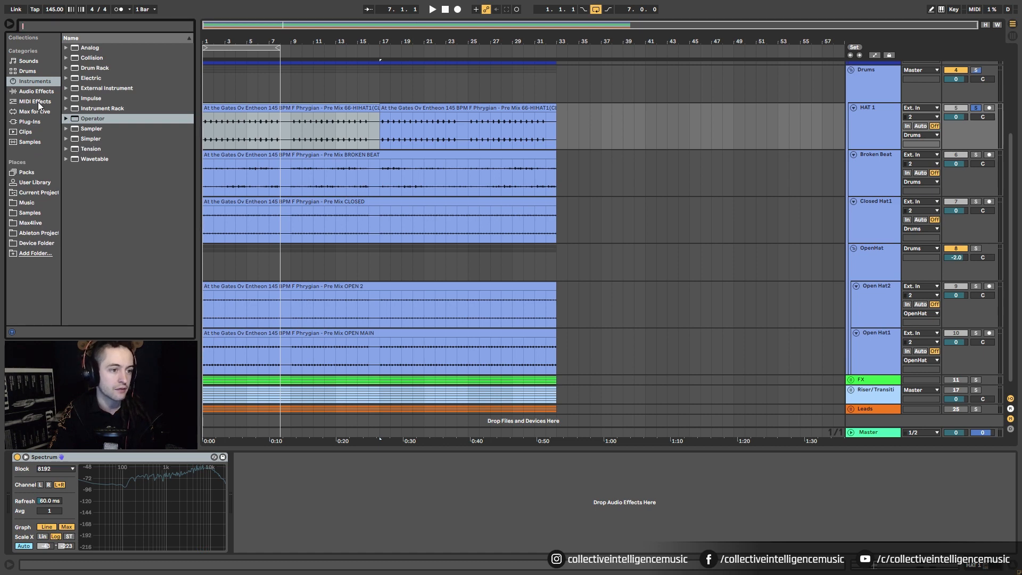
click(48, 91)
scroll(149, 197, down, 5)
scroll(151, 205, down, 1)
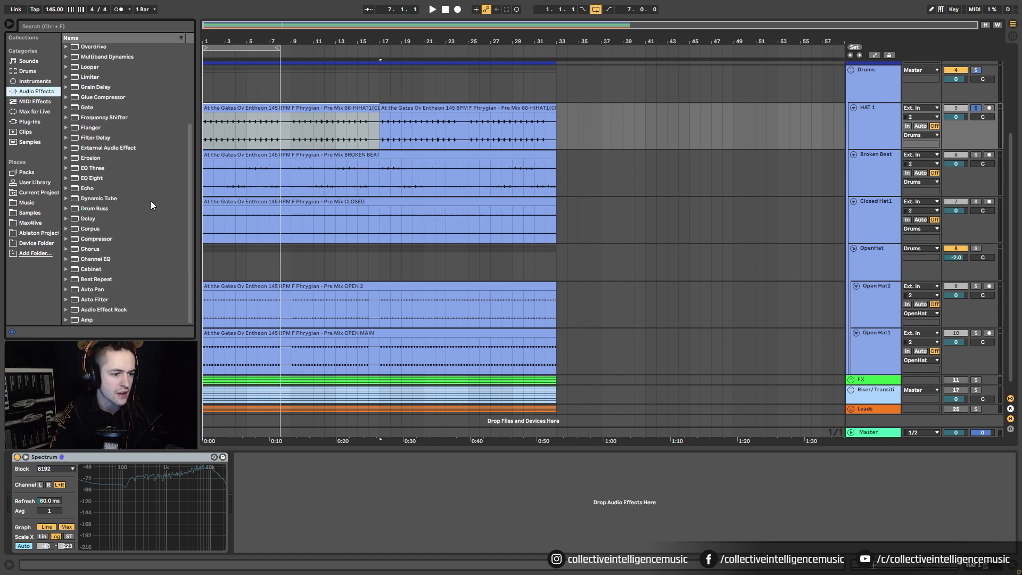
double_click(111, 259)
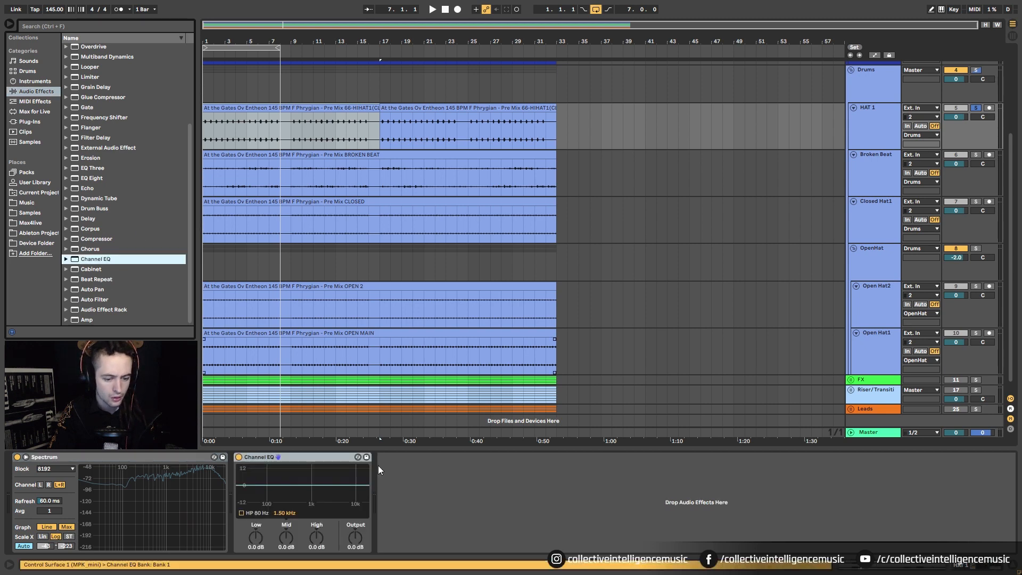
drag(256, 538, 256, 559)
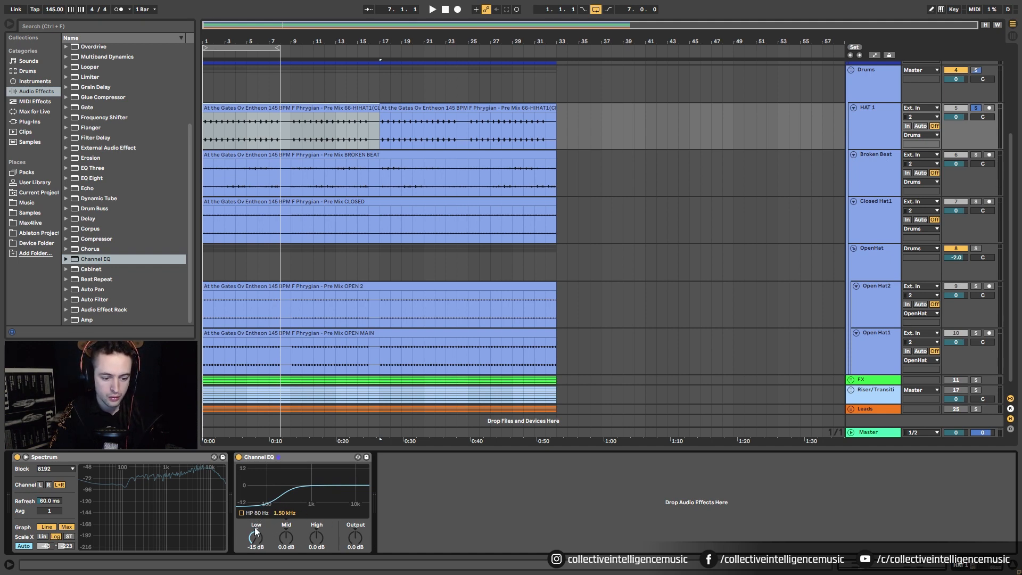
click(242, 512)
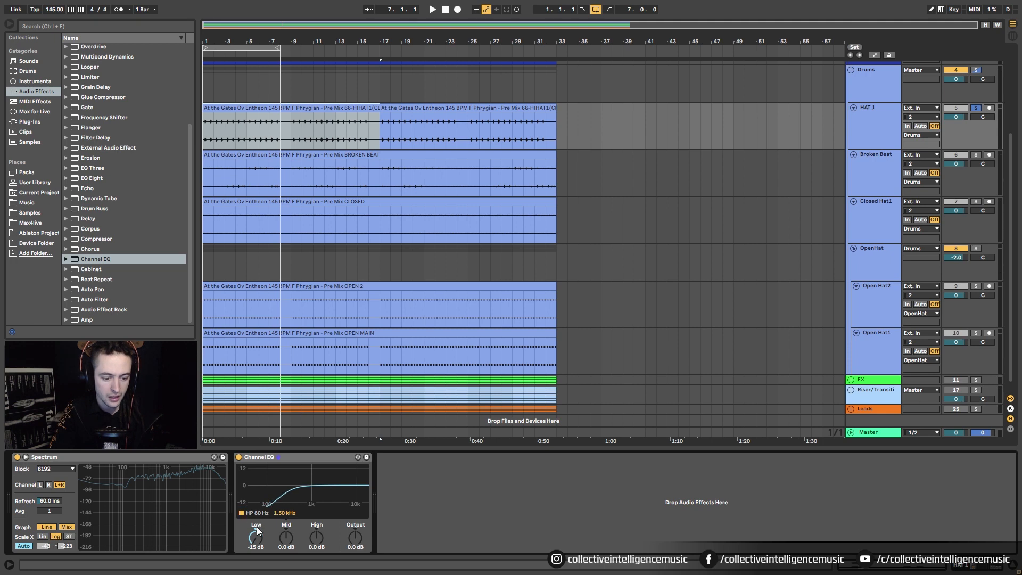
- Play the soloed HAT 1 and switch the Channel EQ off and on to compare the filtered and original sound
key(space)
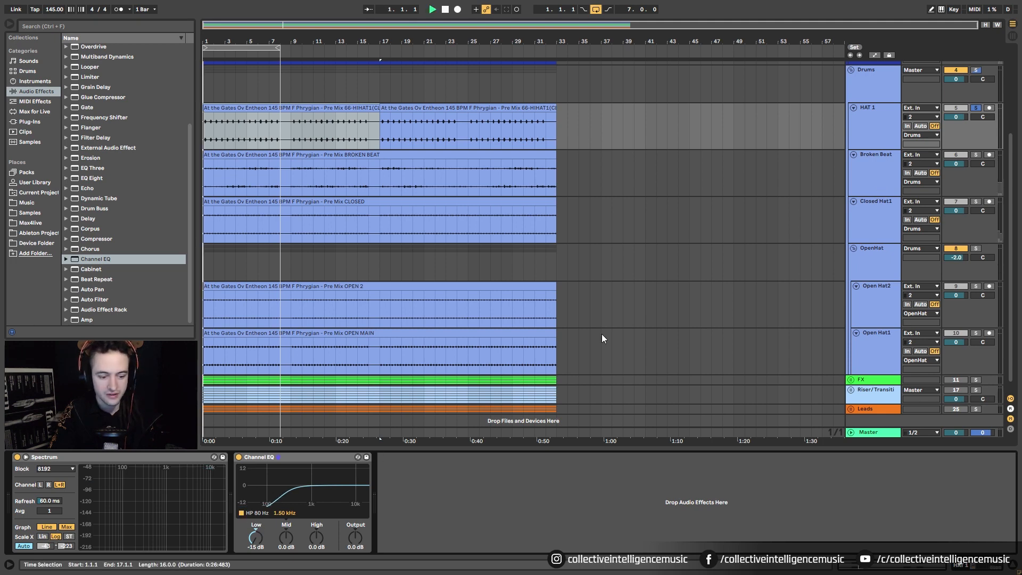
click(239, 457)
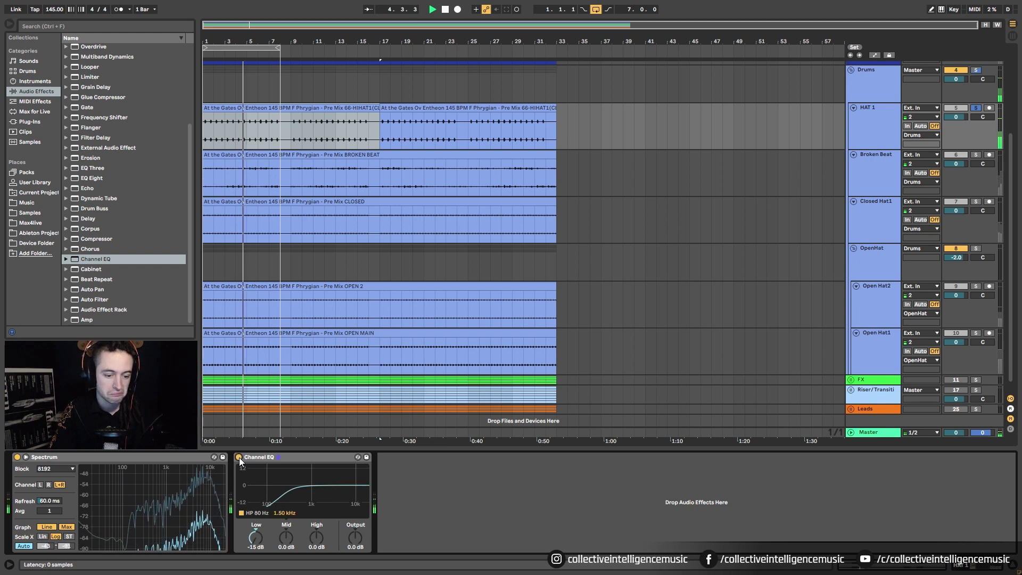
click(238, 458)
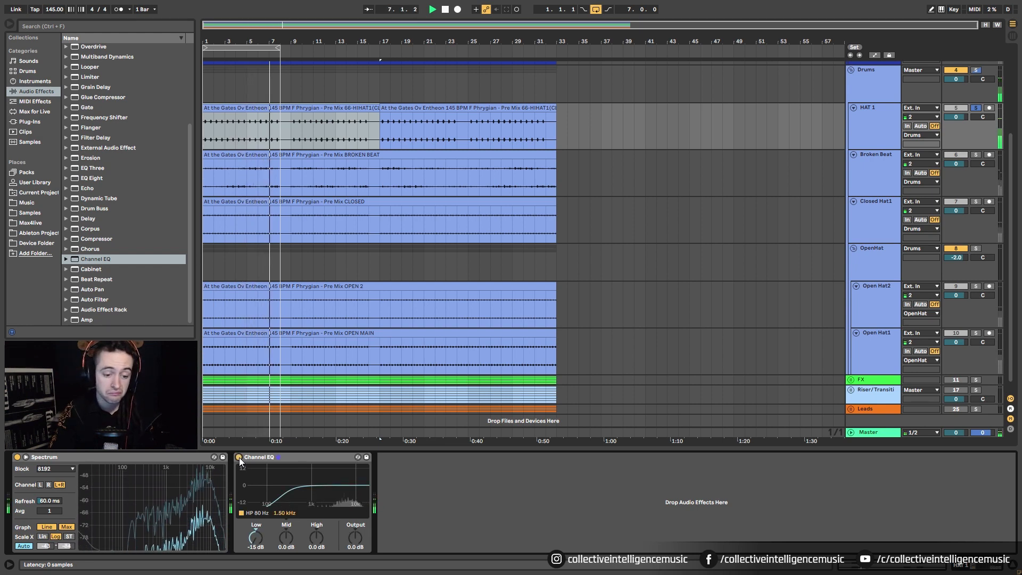
click(238, 457)
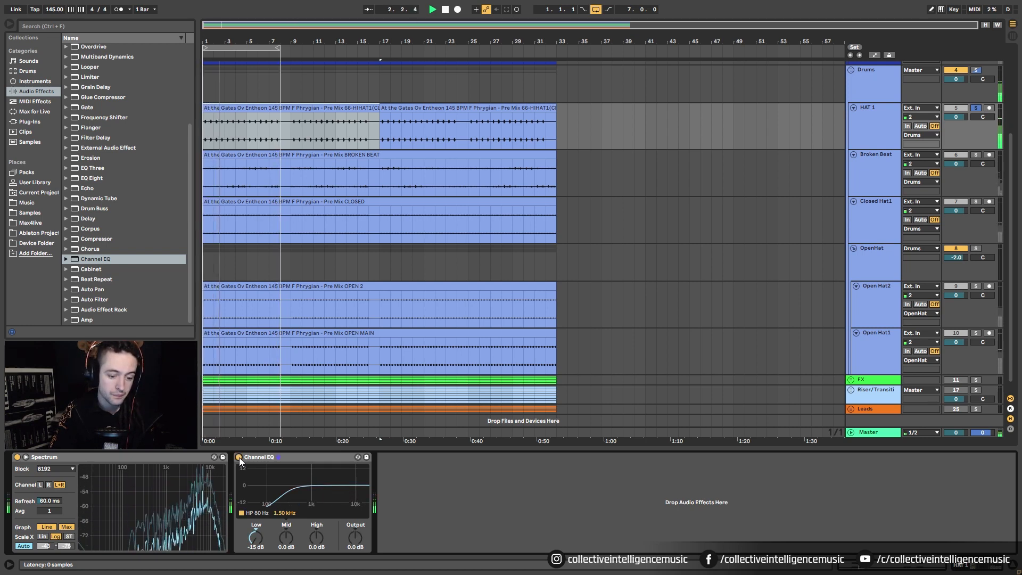
click(238, 458)
- Set the Channel EQ's Mid to -5.7 dB and High to 0.5 dB, and compare against the bypassed sound
drag(286, 535, 286, 562)
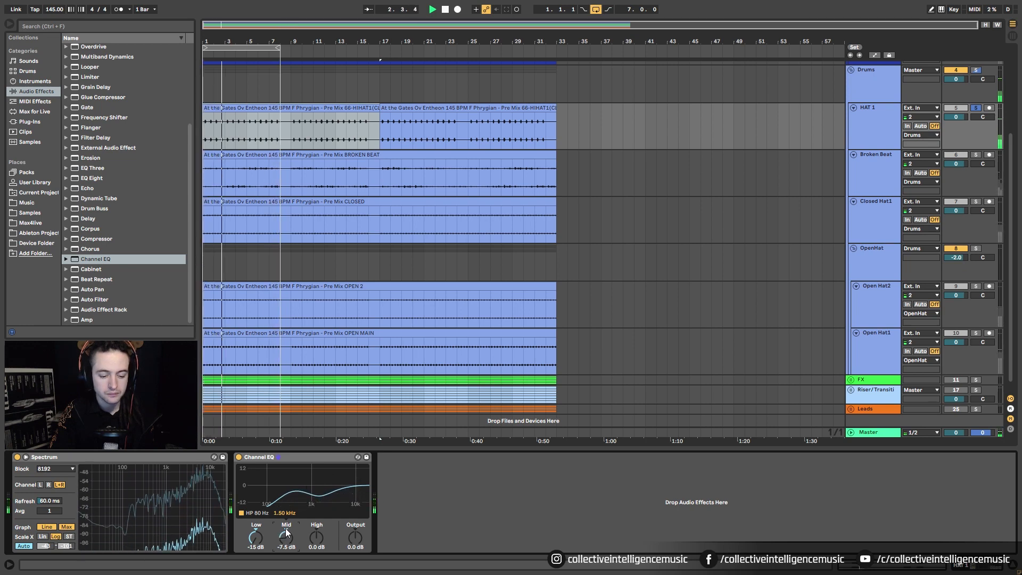
drag(285, 537, 316, 537)
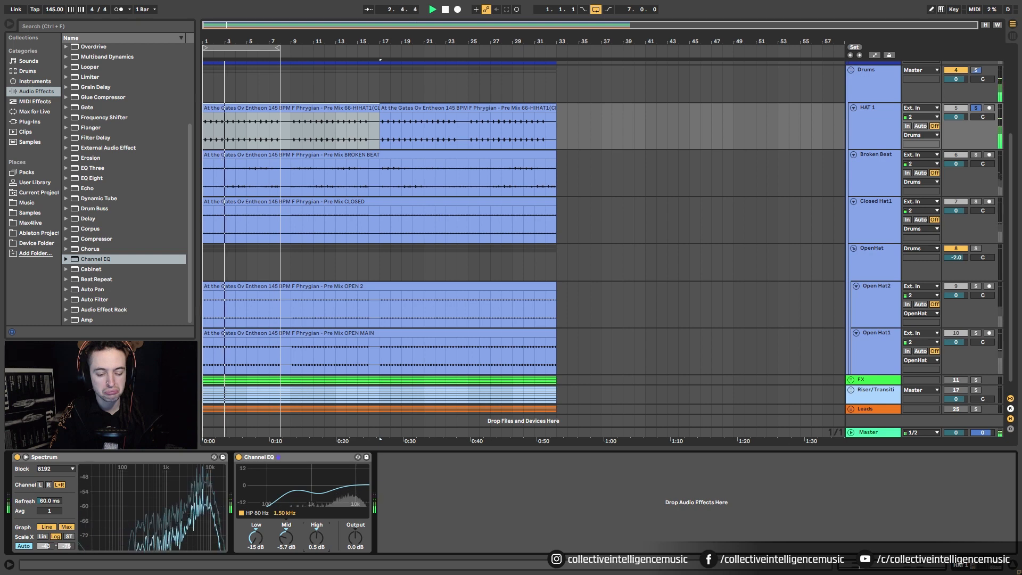
click(239, 456)
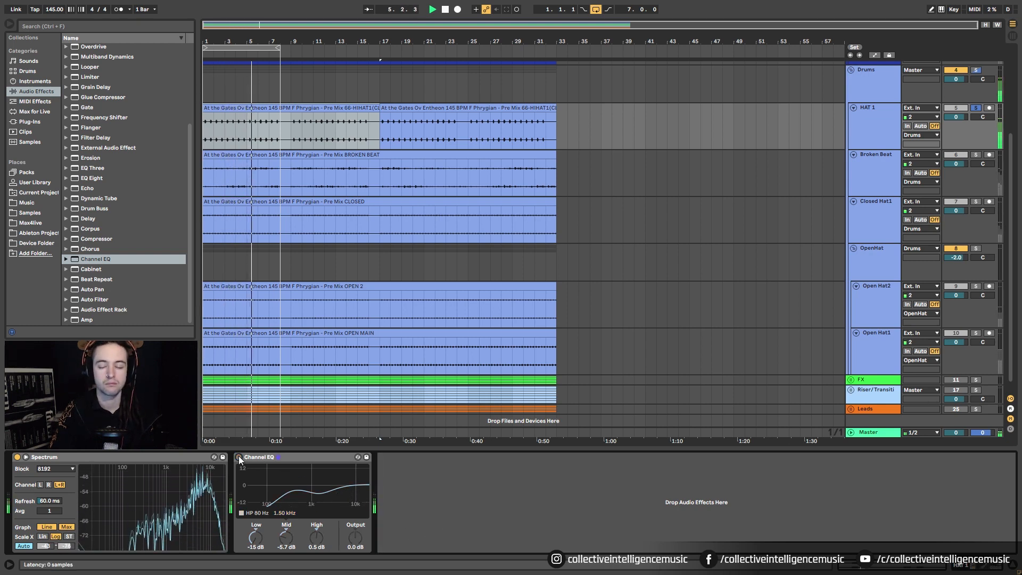
click(239, 456)
key(space)
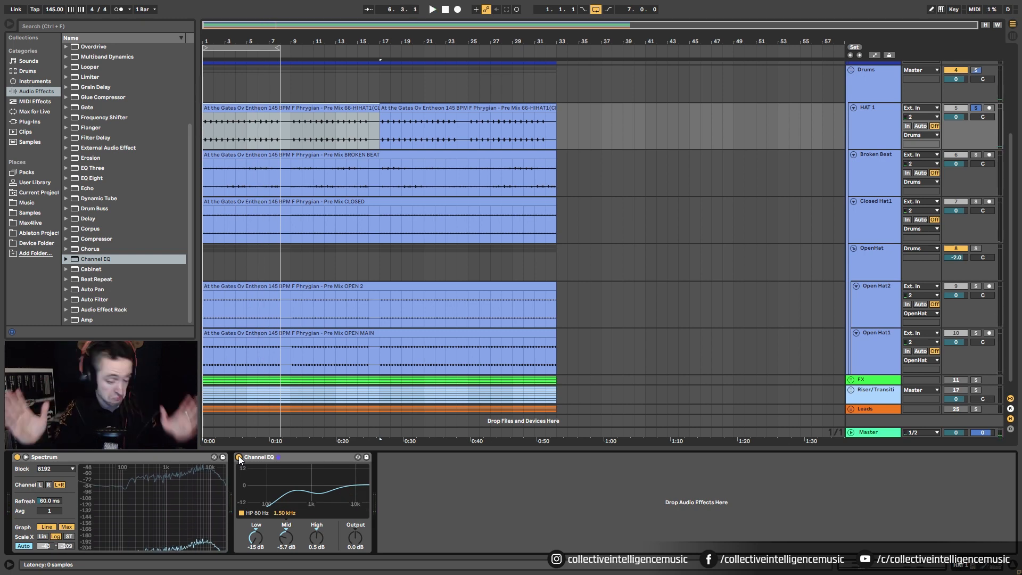
click(65, 458)
click(148, 259)
scroll(148, 260, up, 4)
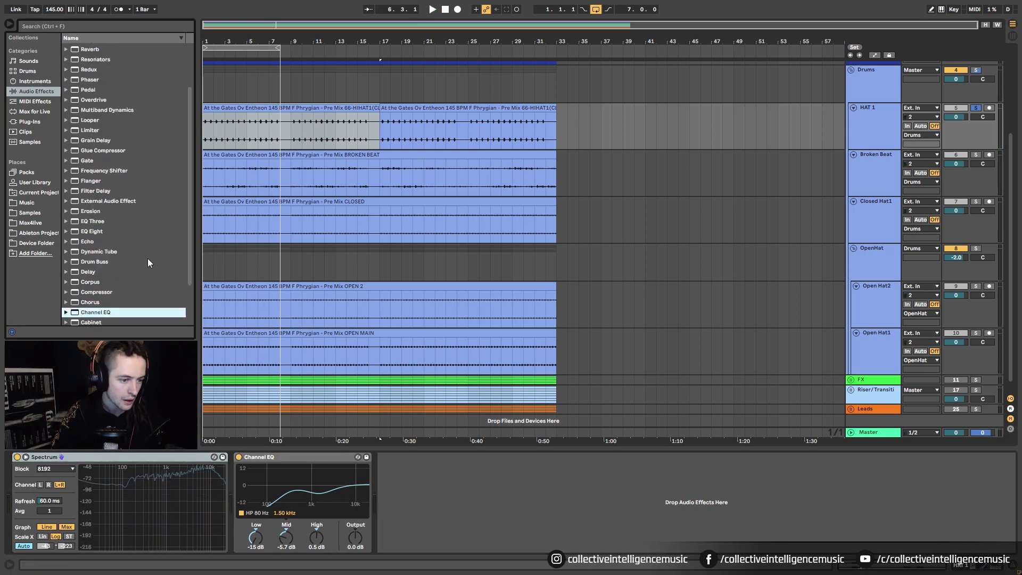
scroll(148, 259, down, 4)
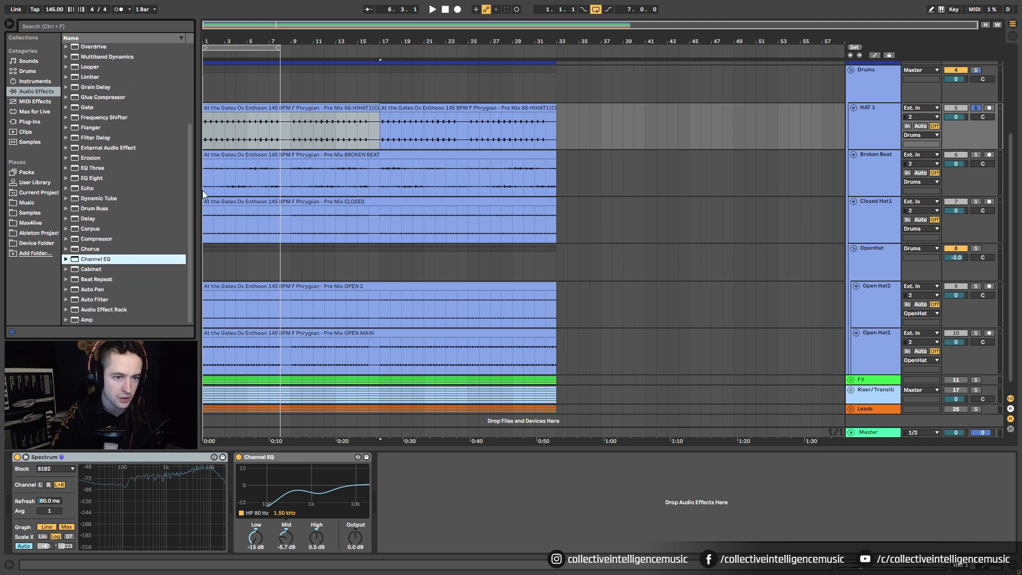
click(259, 108)
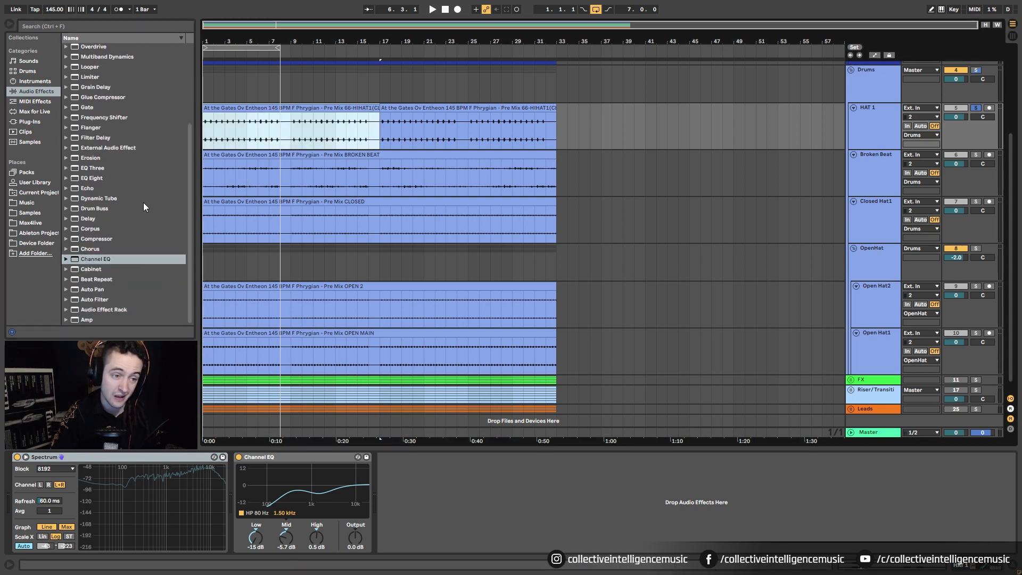
- Delete the Audio Effect Rack, EQ Eight and Glue Compressor from the Drums group track
click(770, 71)
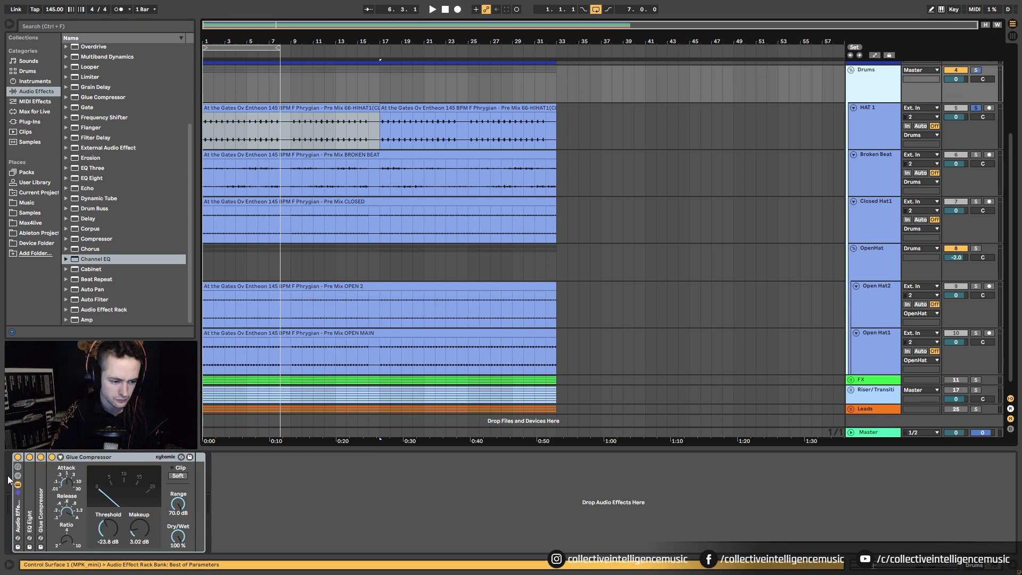
click(19, 515)
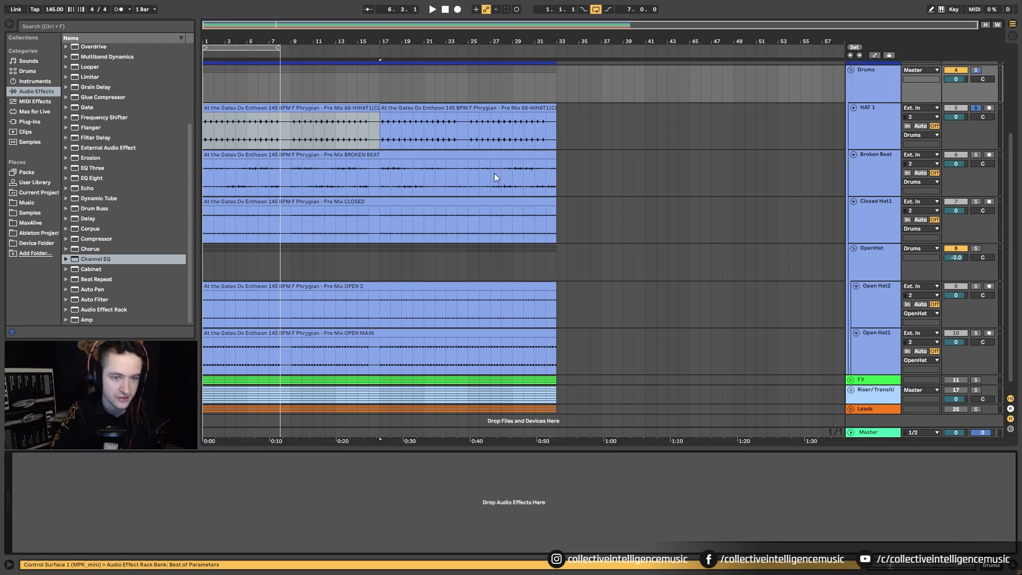
- Unsolo the HAT 1 track and play the loop to hear it with the other drums
click(301, 148)
key(z)
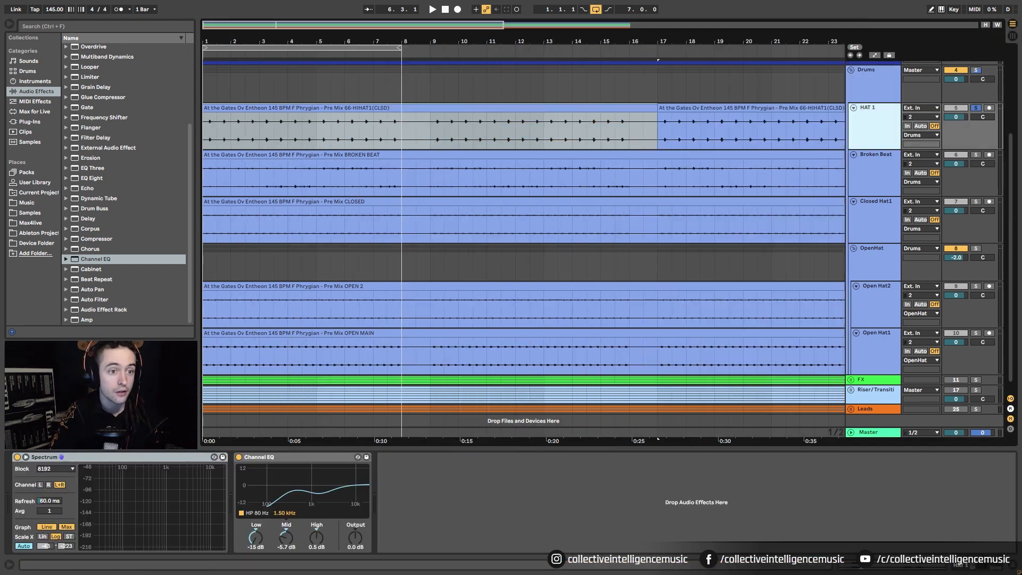
key(space)
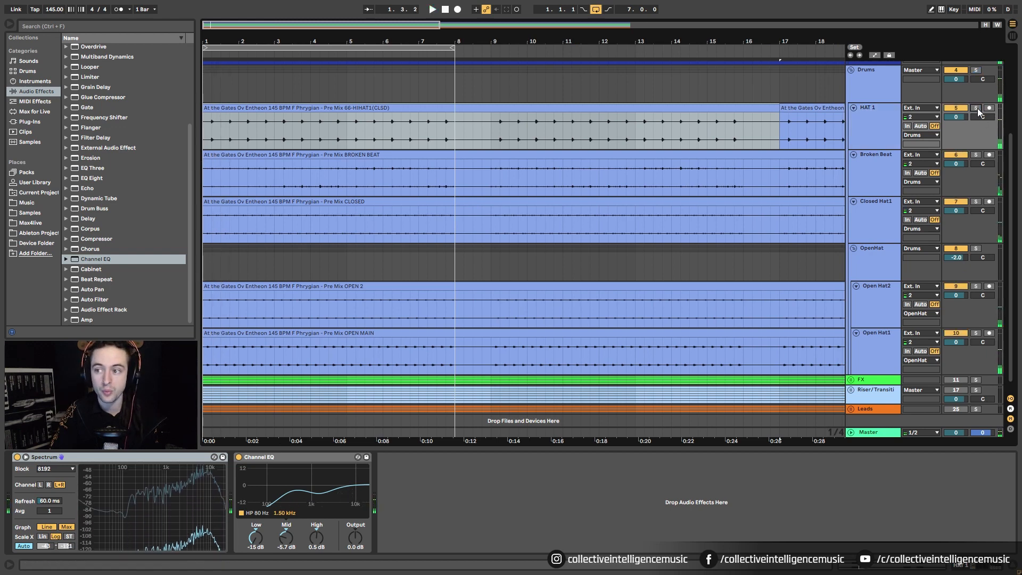
click(976, 108)
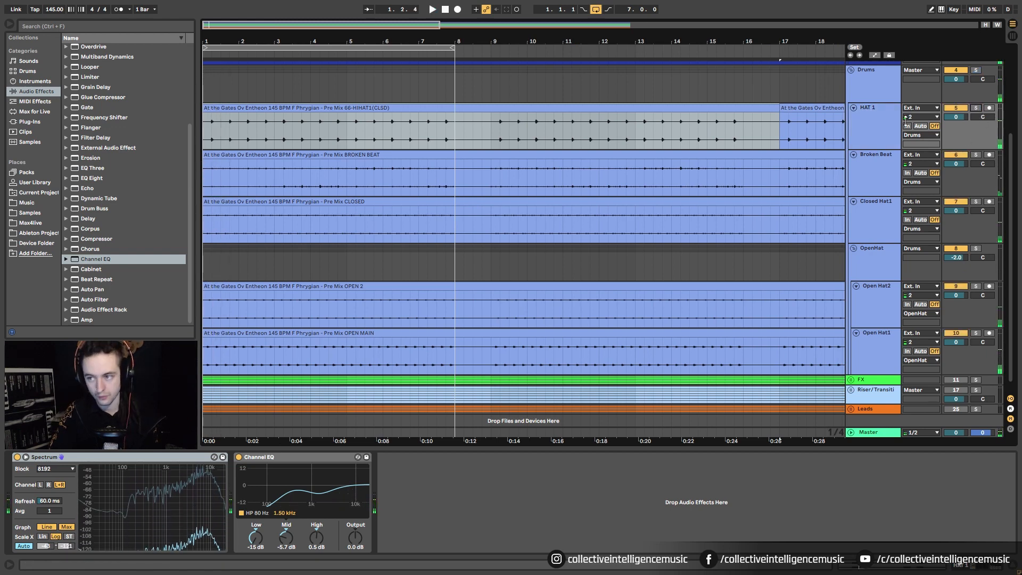
- Play the loop, check the clip settings of both HAT 1 clips and view the Drums group's device chain
click(879, 137)
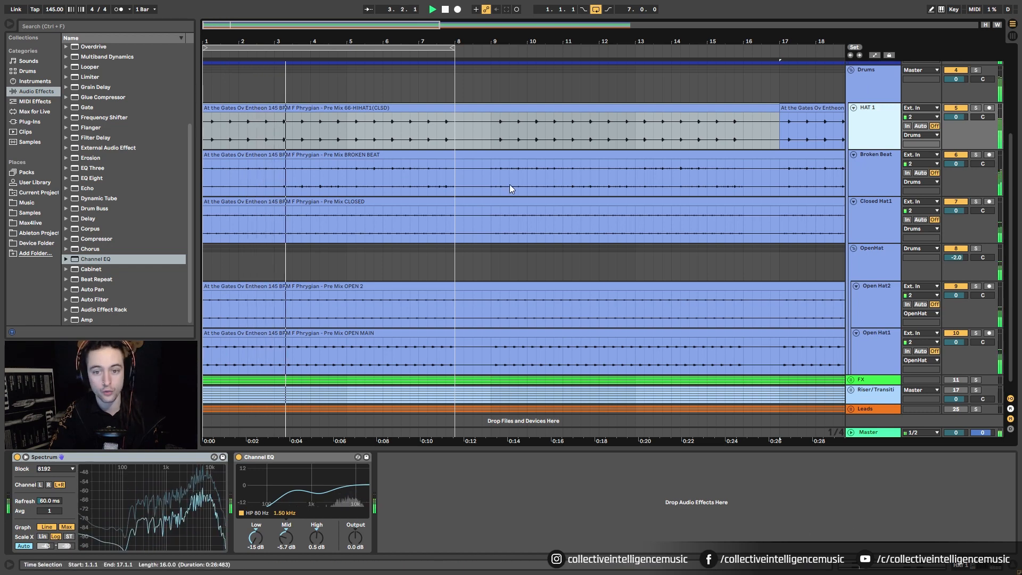
drag(479, 41, 479, 11)
shift+click(589, 108)
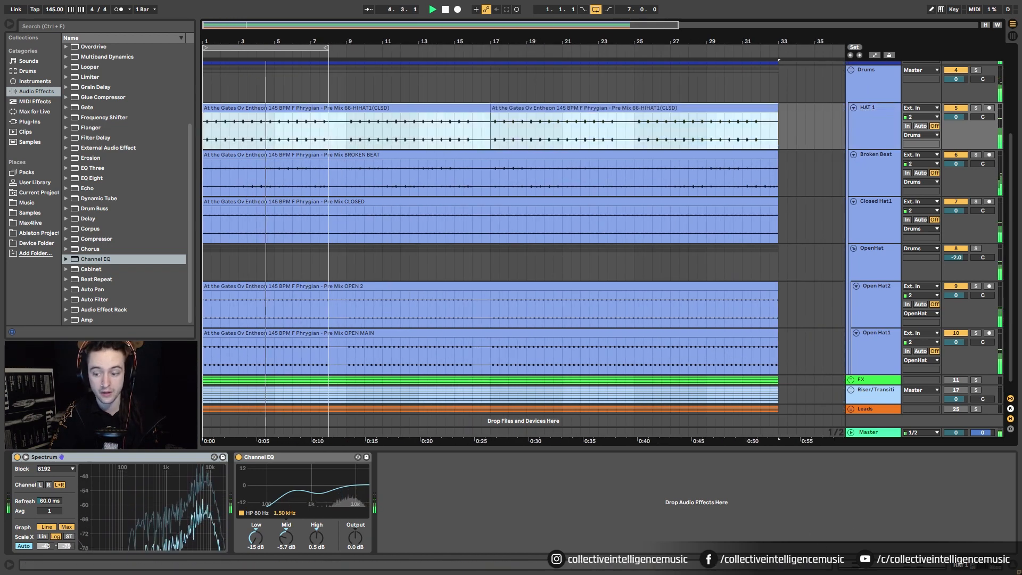
key(shift+Tab)
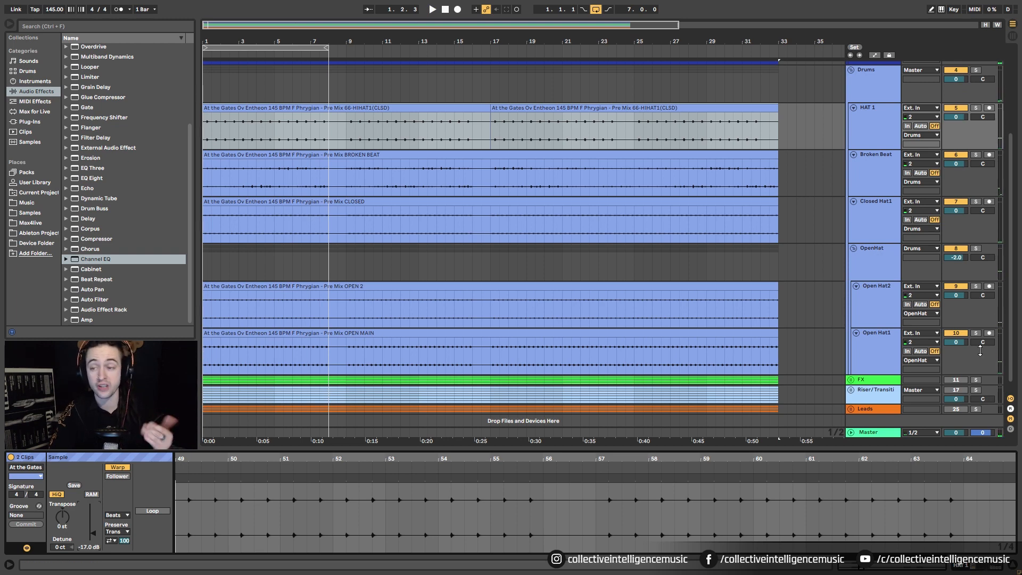
click(873, 88)
click(981, 568)
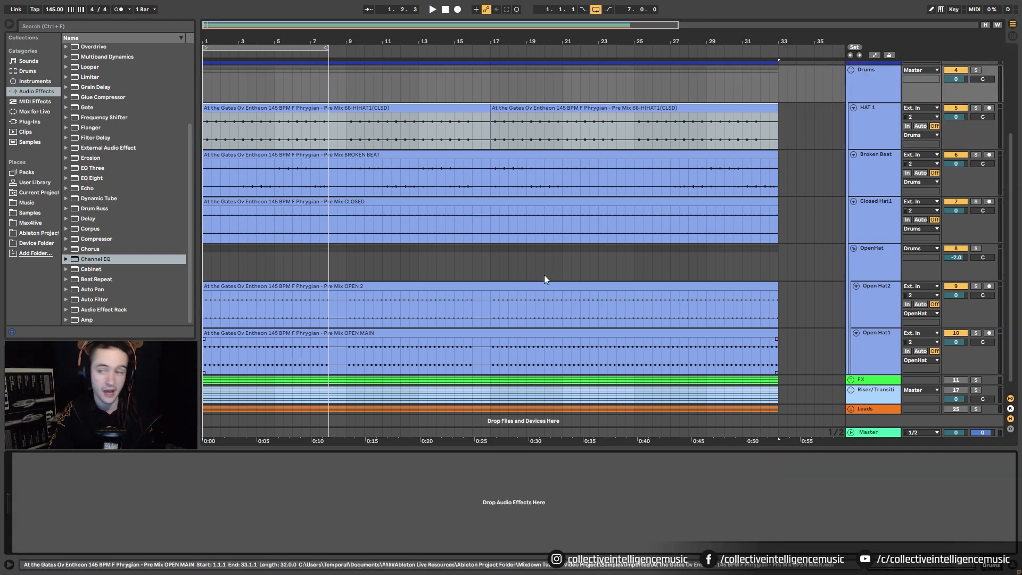
- Solo the Drums group, play it back, and select the HAT 1 track to view its devices
click(869, 128)
click(975, 71)
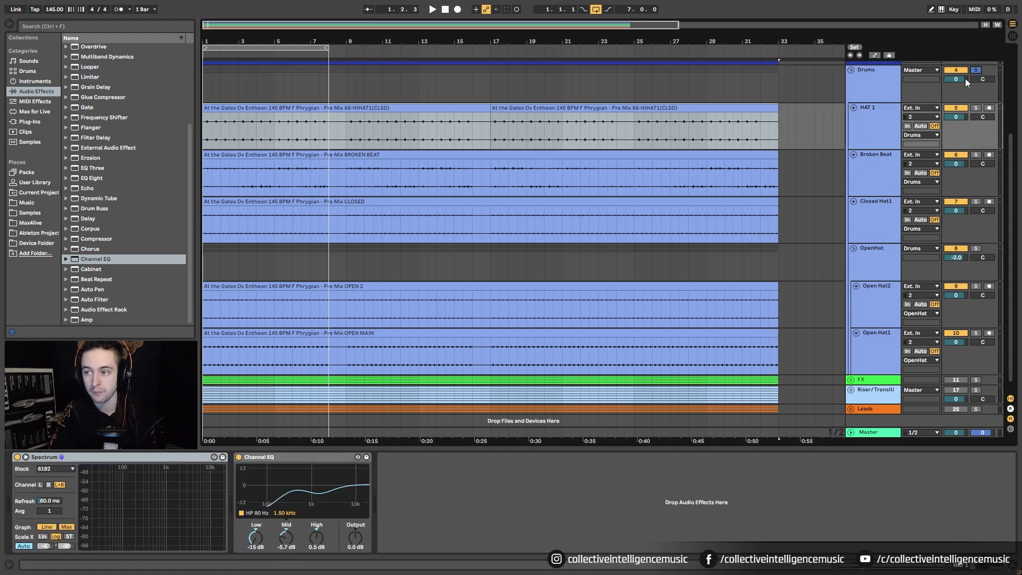
click(223, 137)
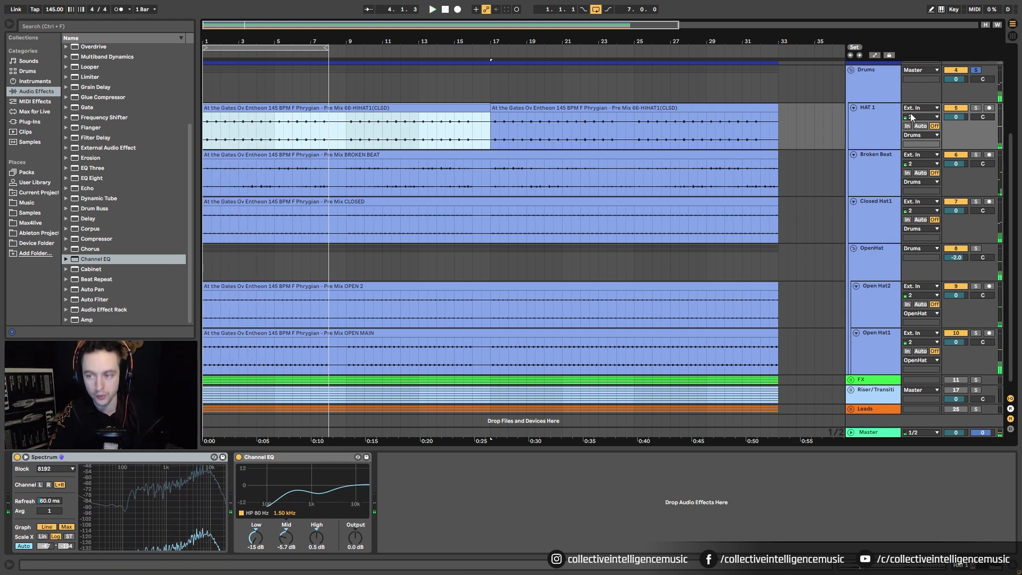
click(882, 100)
click(874, 128)
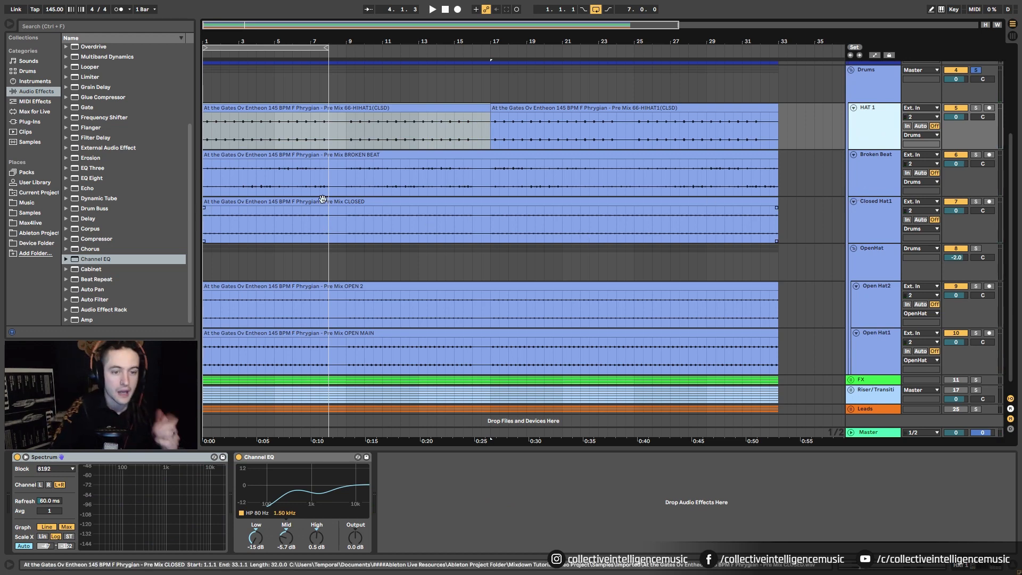
- Add a Channel EQ to the soloed Broken Beat track, with the 80 Hz high-pass on and Low at -15 dB
click(312, 156)
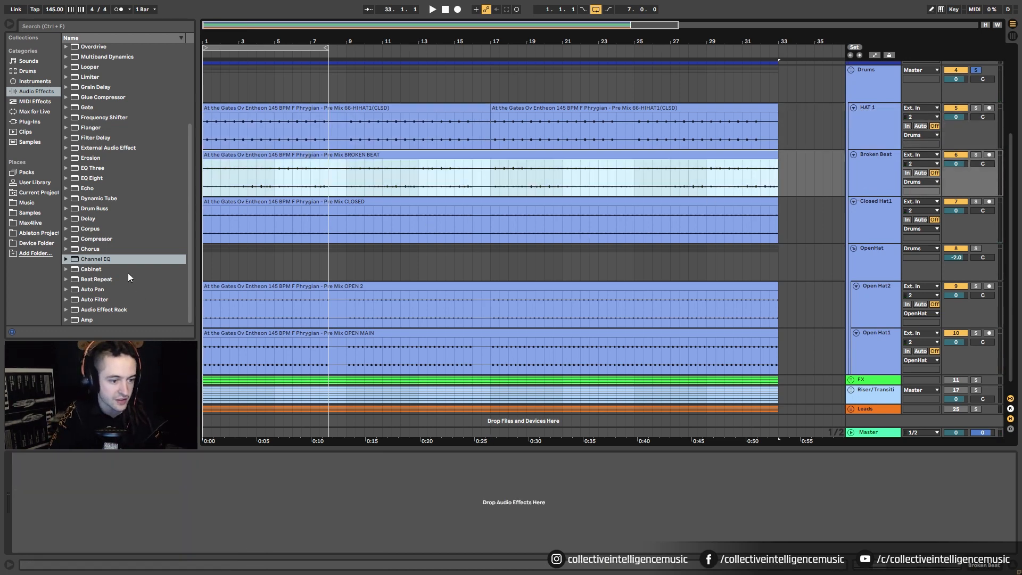
click(128, 259)
key(Return)
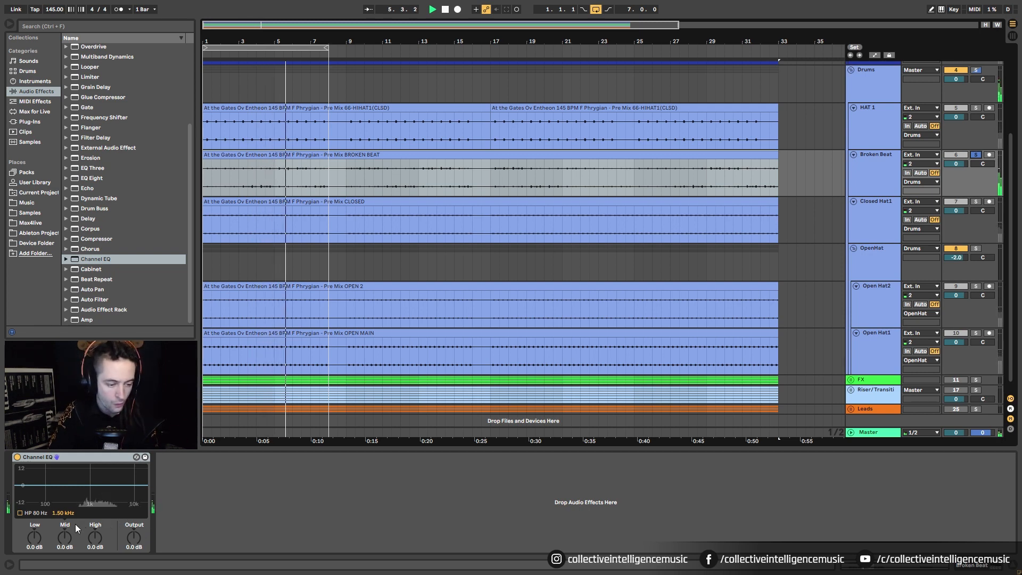
click(20, 512)
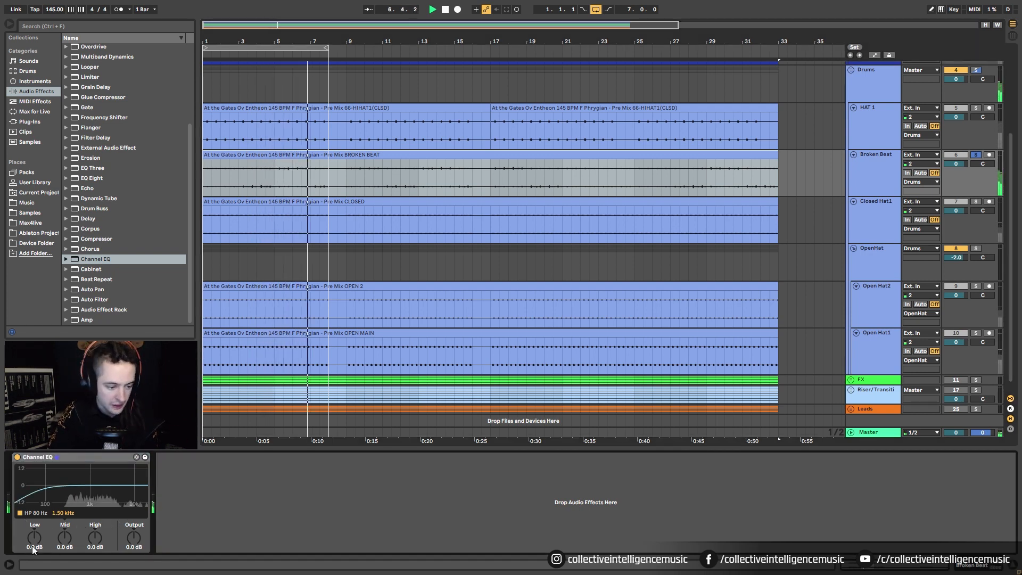
drag(34, 534, 34, 572)
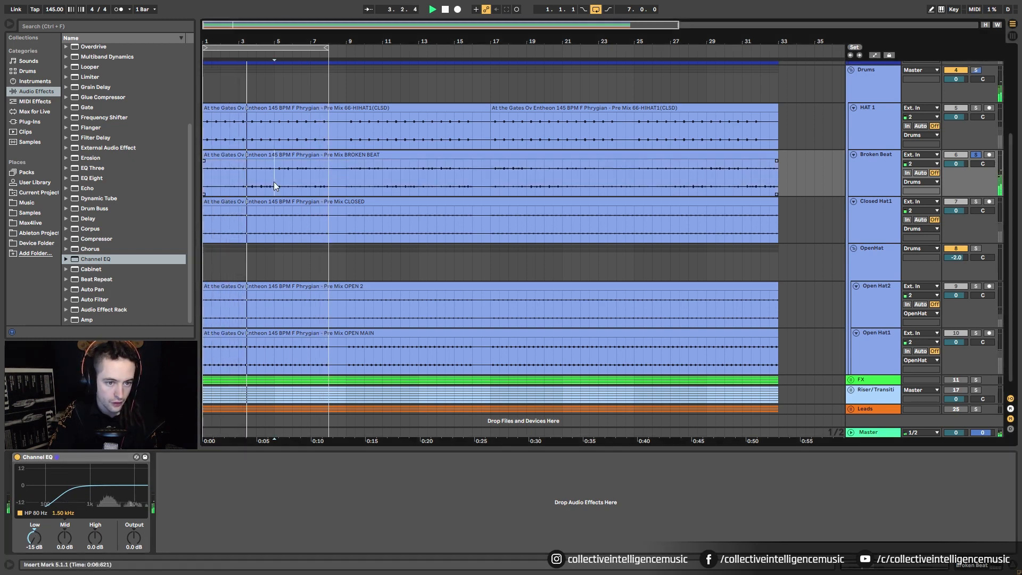
- Loop the Broken Beat from bar 5 to bar 8 and set its Channel EQ's Mid to -5.4 dB
drag(273, 181, 330, 181)
key(ctrl+l)
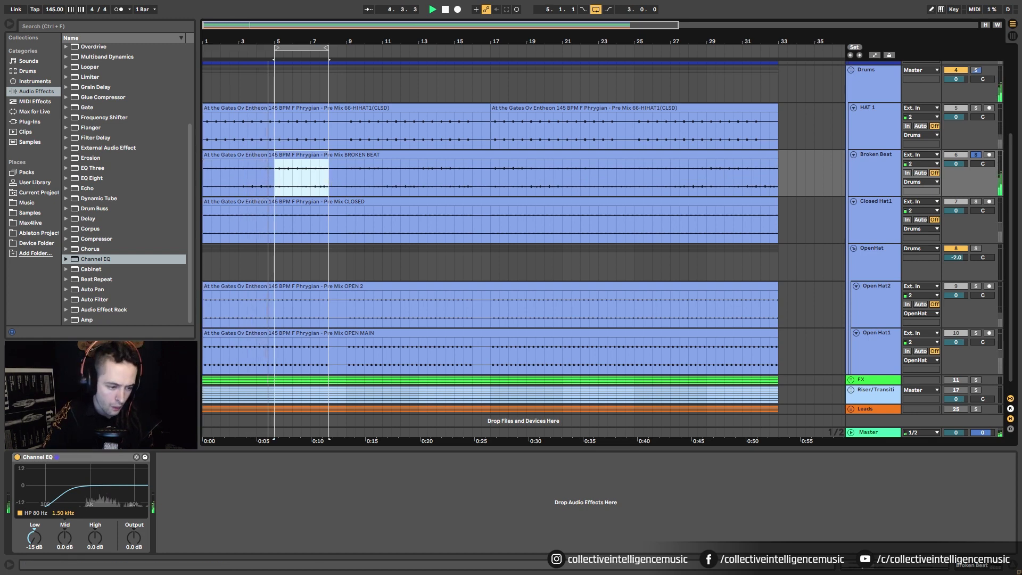
click(18, 456)
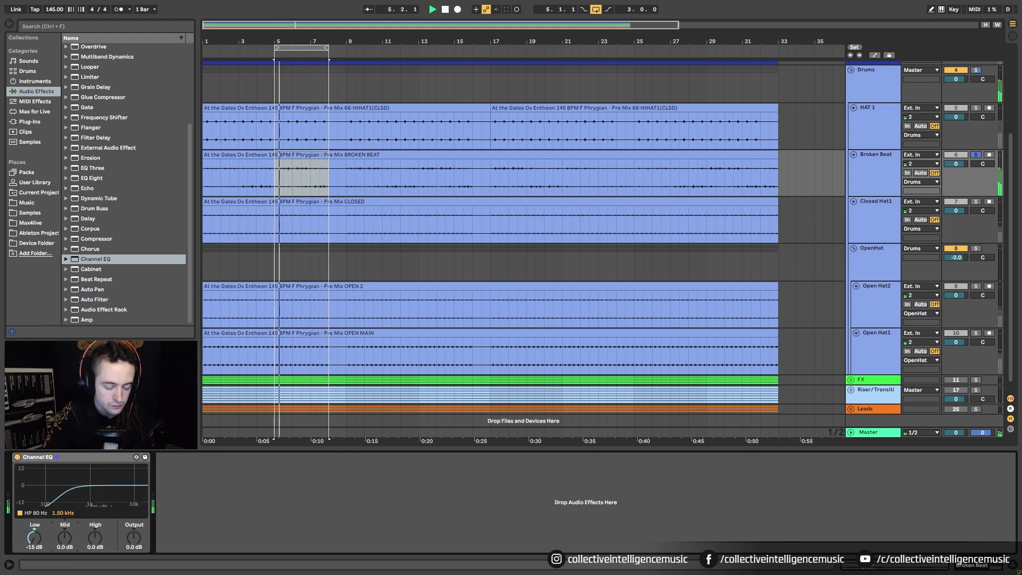
drag(60, 537, 59, 544)
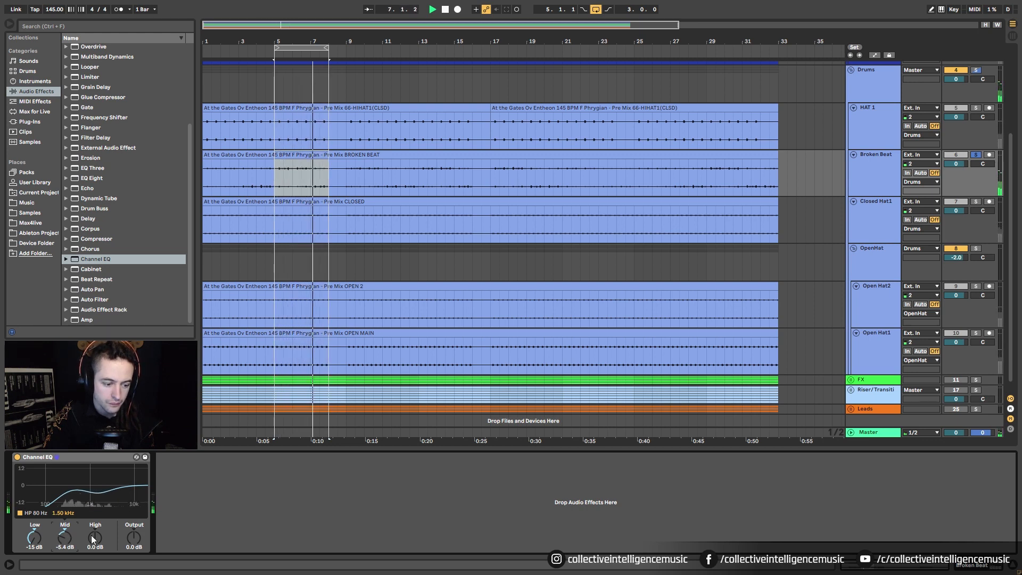
- Compare the Broken Beat with its Channel EQ off and on, and extend the loop's start back to bar 1
click(17, 457)
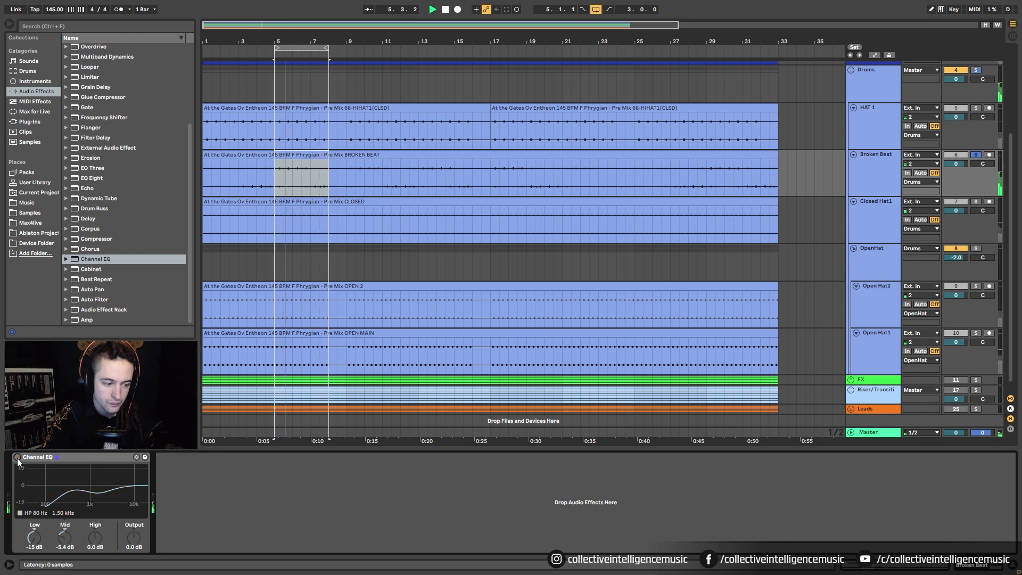
click(17, 457)
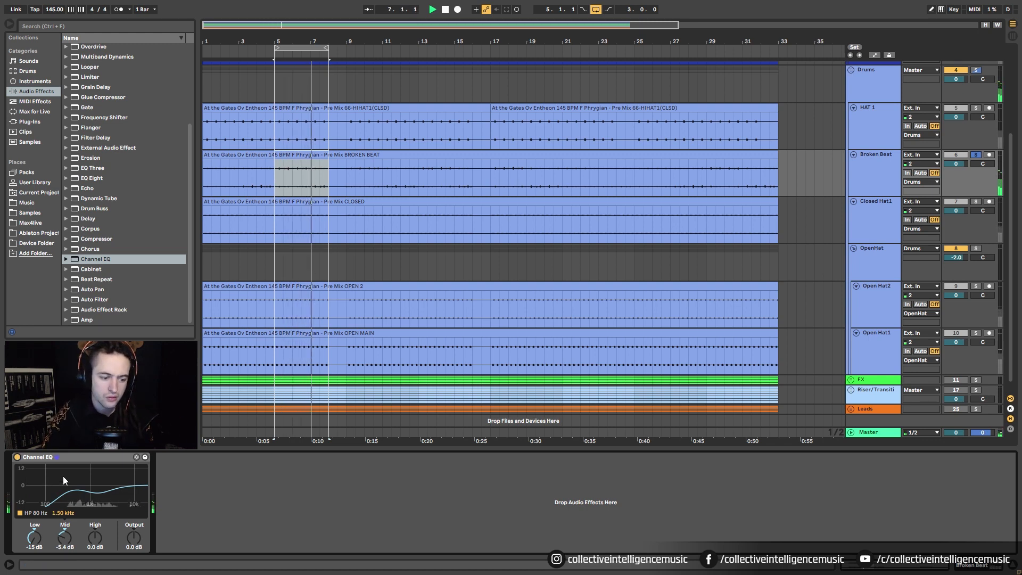
key(space)
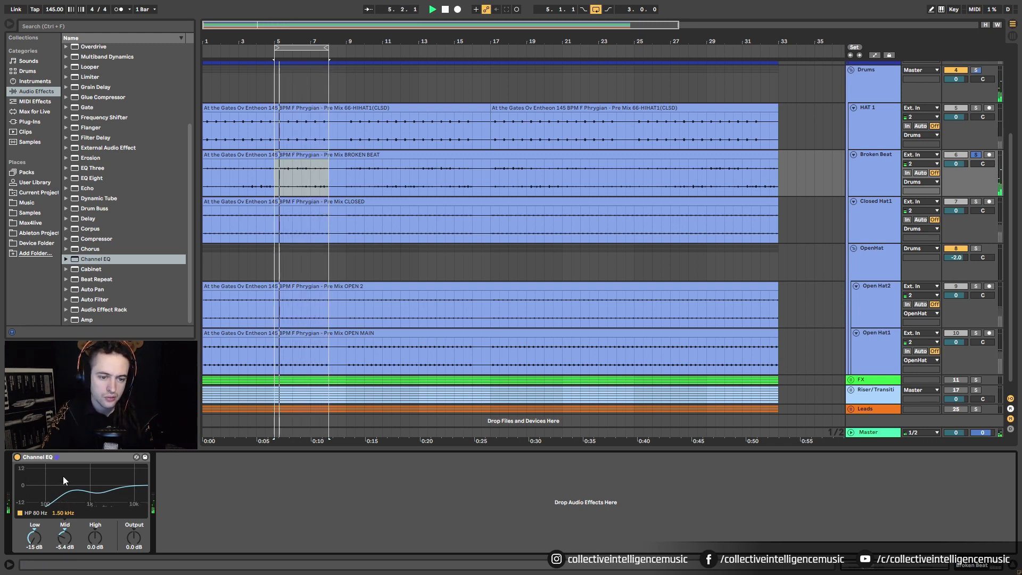
drag(278, 50, 180, 54)
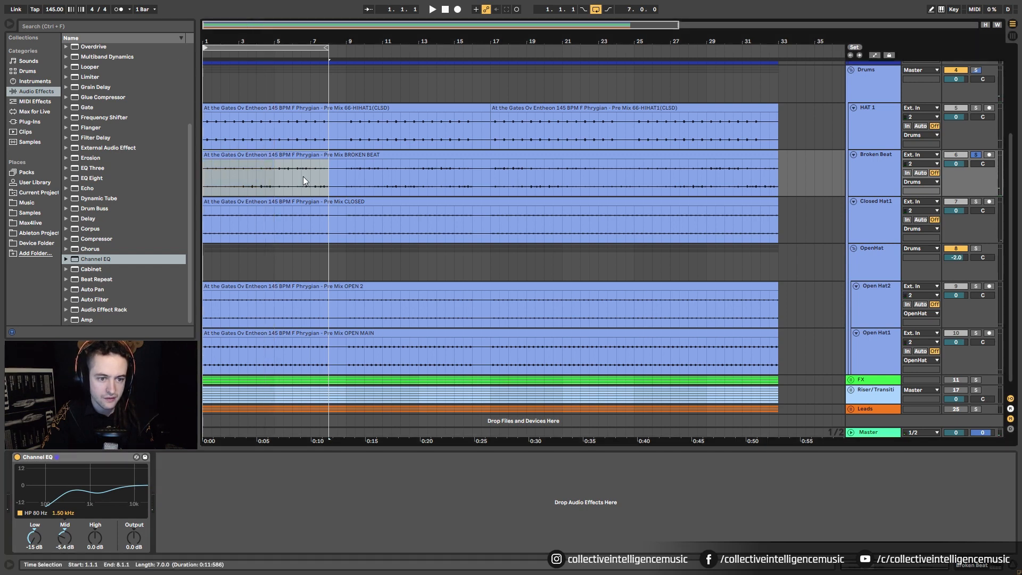
click(242, 186)
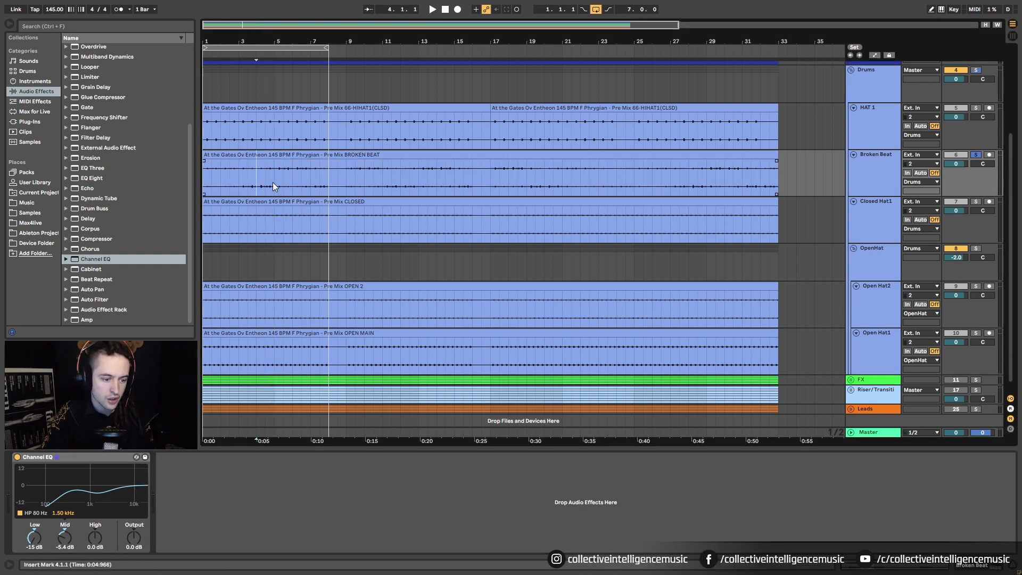
- Add a Compressor after the Broken Beat's Channel EQ with a 4.00:1 ratio, Makeup off and RMS detection
click(93, 238)
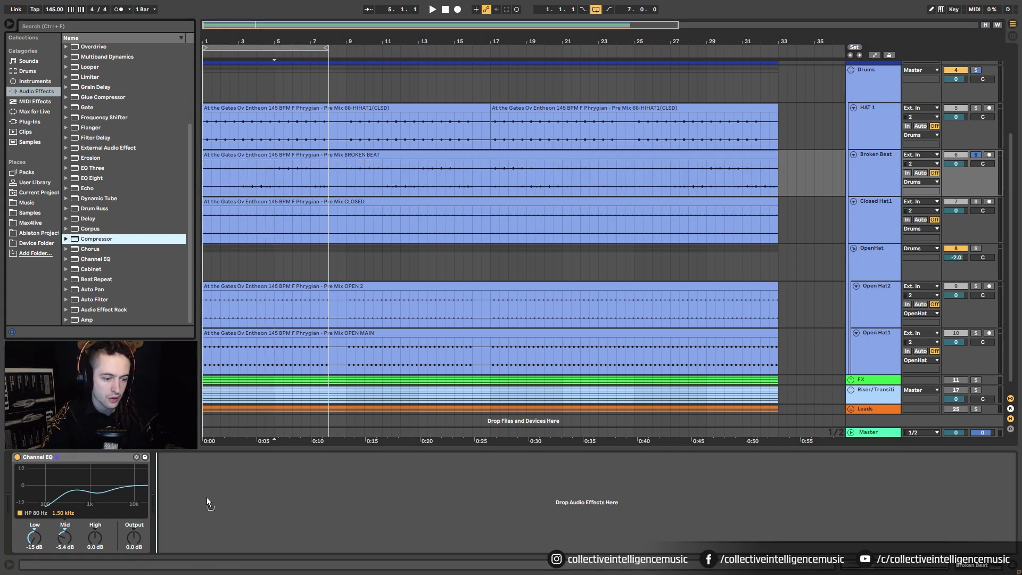
drag(245, 154, 244, 155)
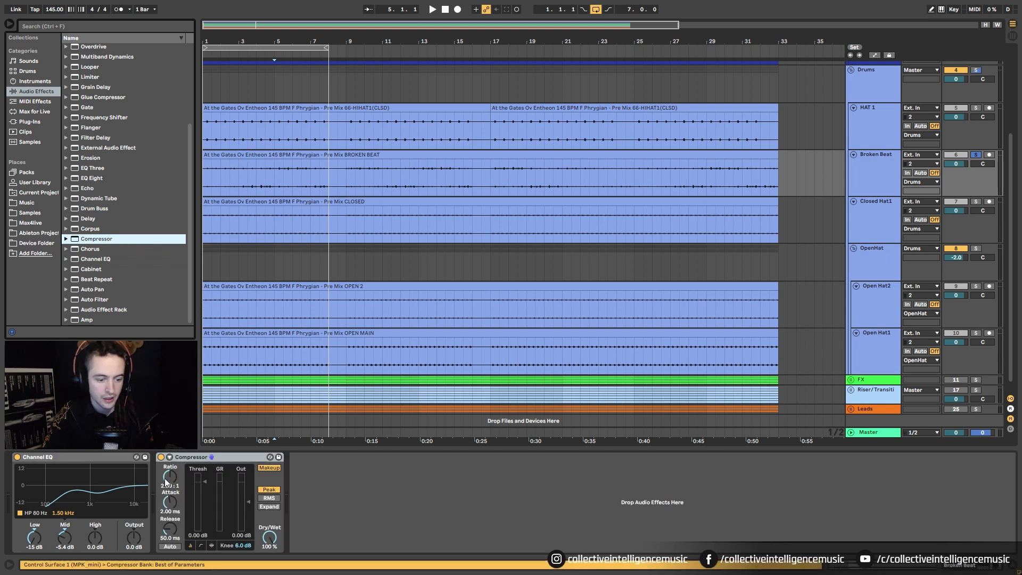
drag(168, 477, 168, 463)
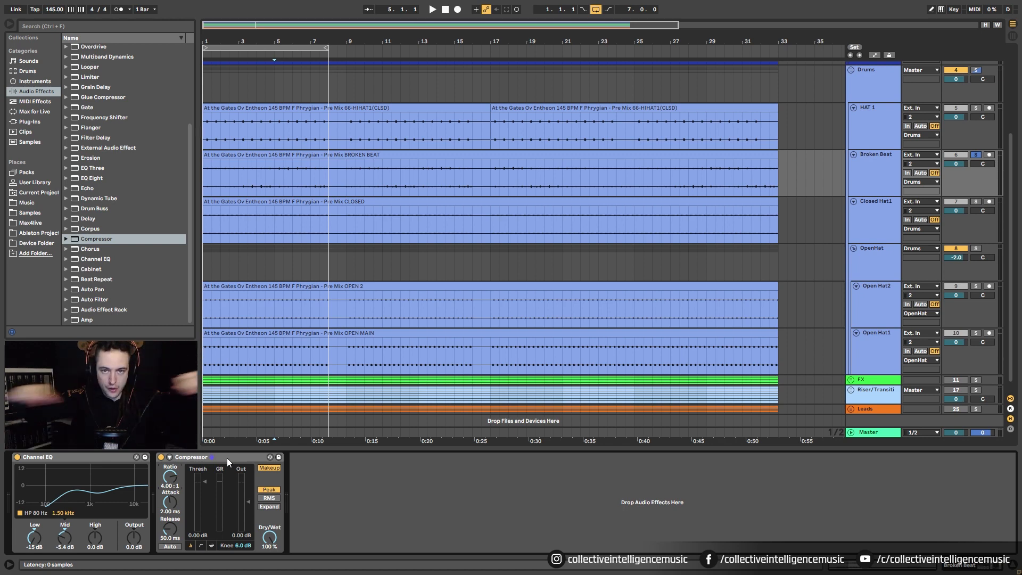
click(204, 178)
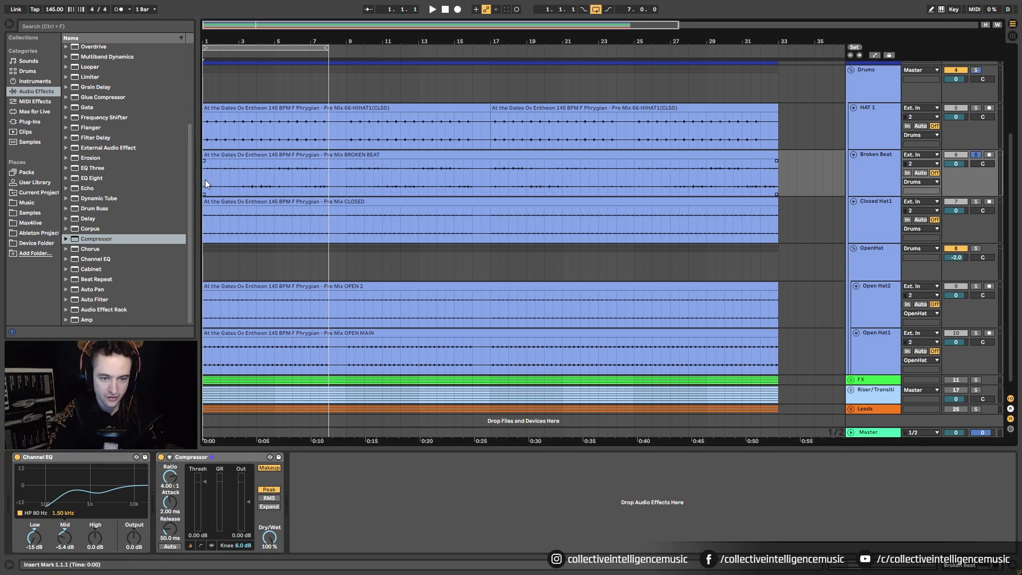
key(space)
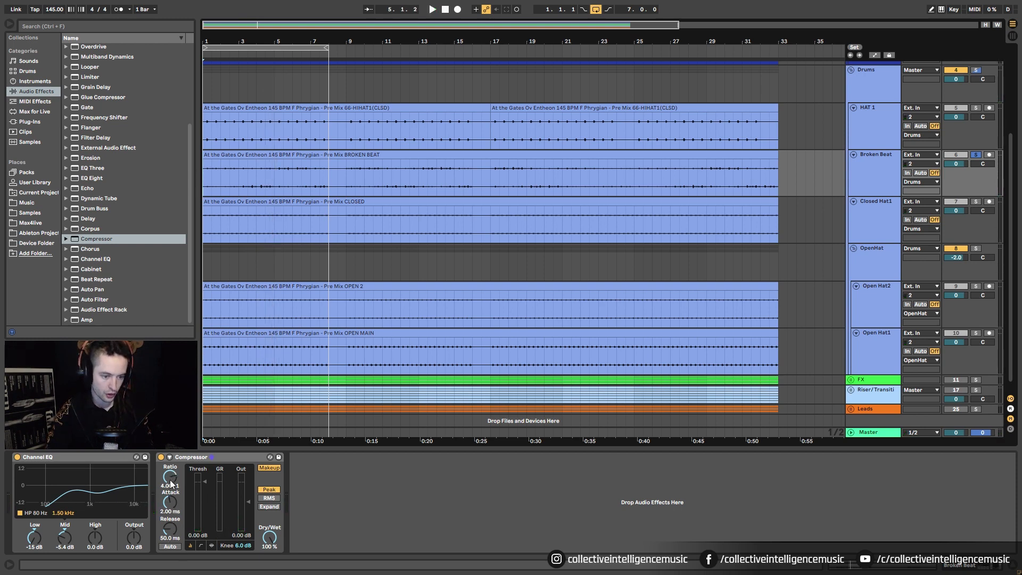
click(270, 467)
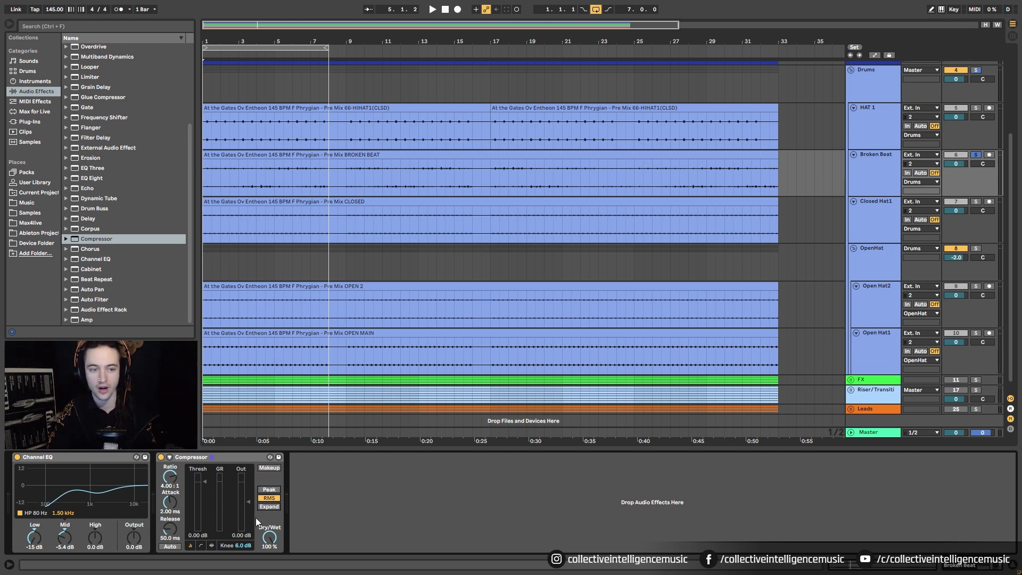
- Lower the Broken Beat Compressor's threshold to -44.1 dB while the loop plays
key(space)
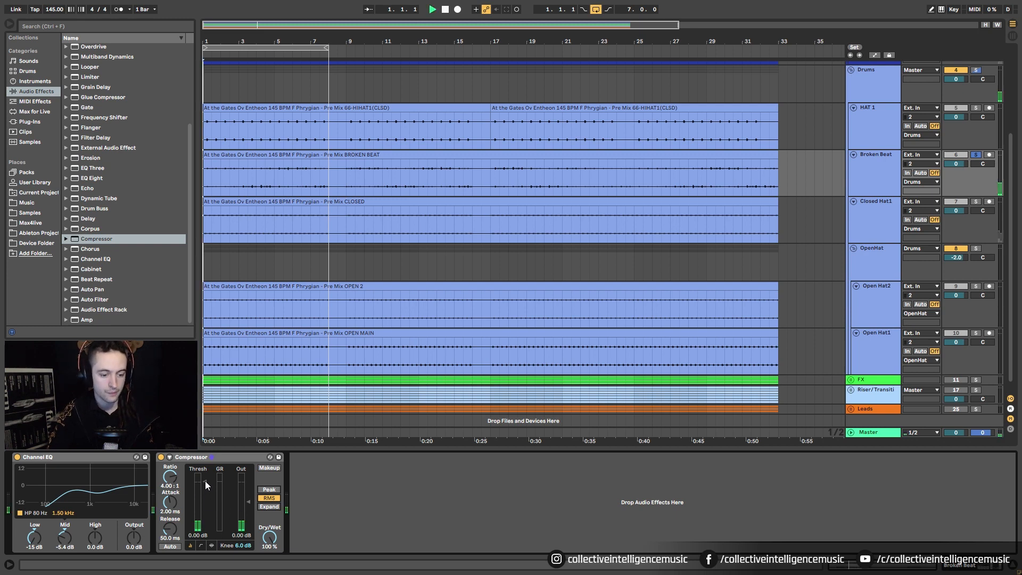
drag(205, 483, 206, 511)
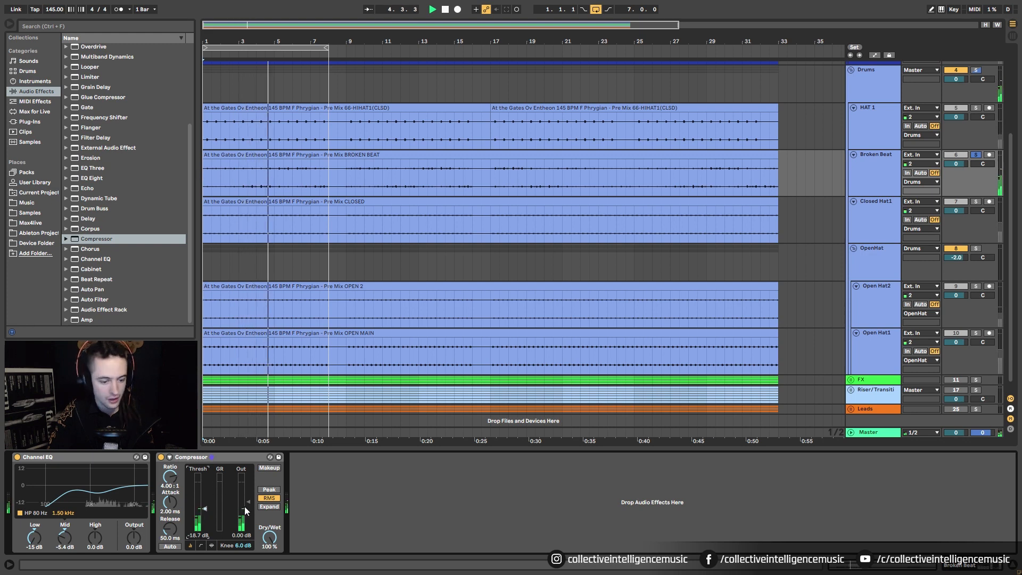
mouse_move(200, 512)
mouse_down()
mouse_move(200, 549)
mouse_move(203, 527)
mouse_up()
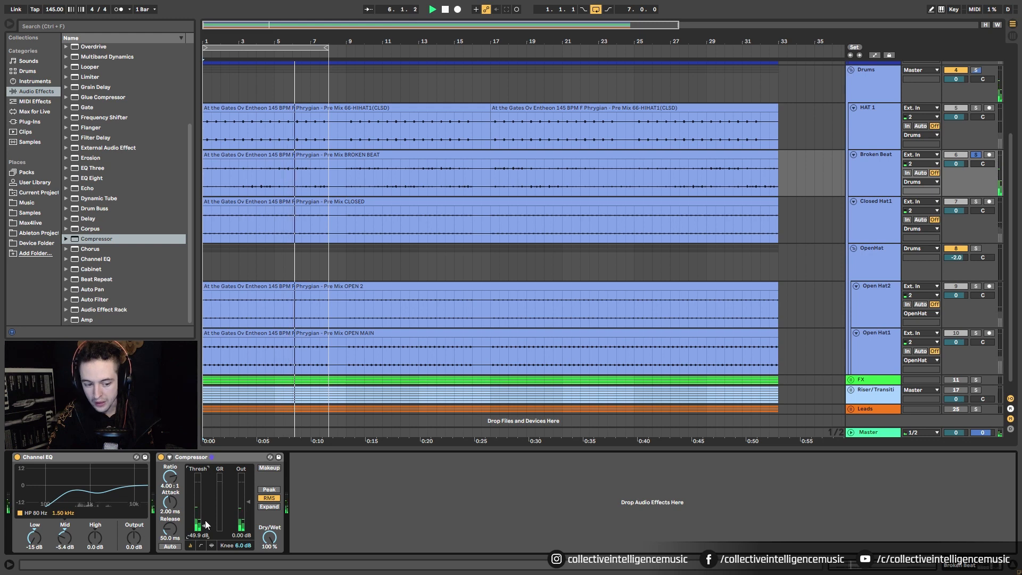
drag(203, 527, 203, 523)
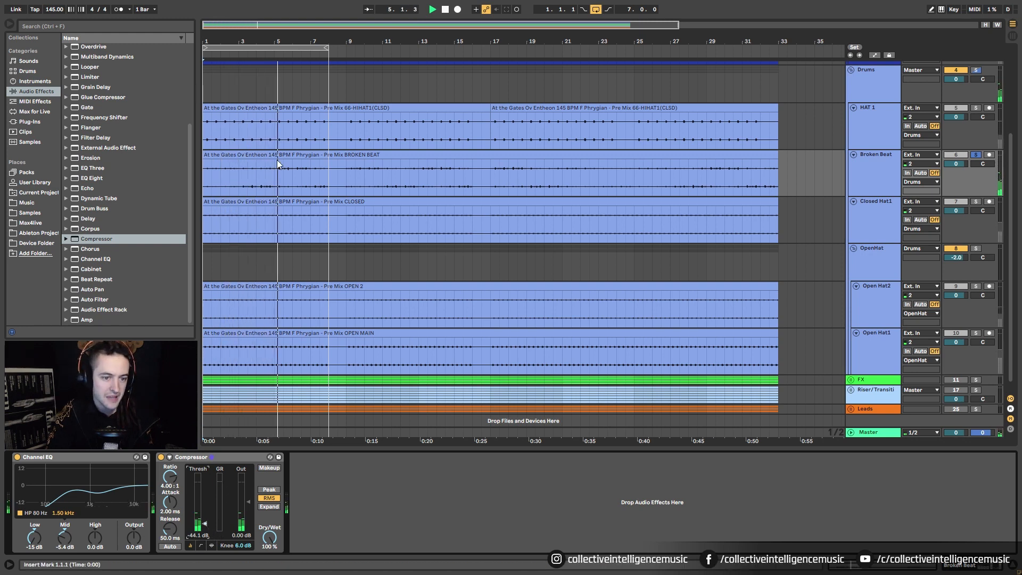
- Examine which Kick, HAT 1 and open hat hits coincide with the Broken Beat around 7.2, and reselect the Broken Beat track
scroll(274, 79, up, 5)
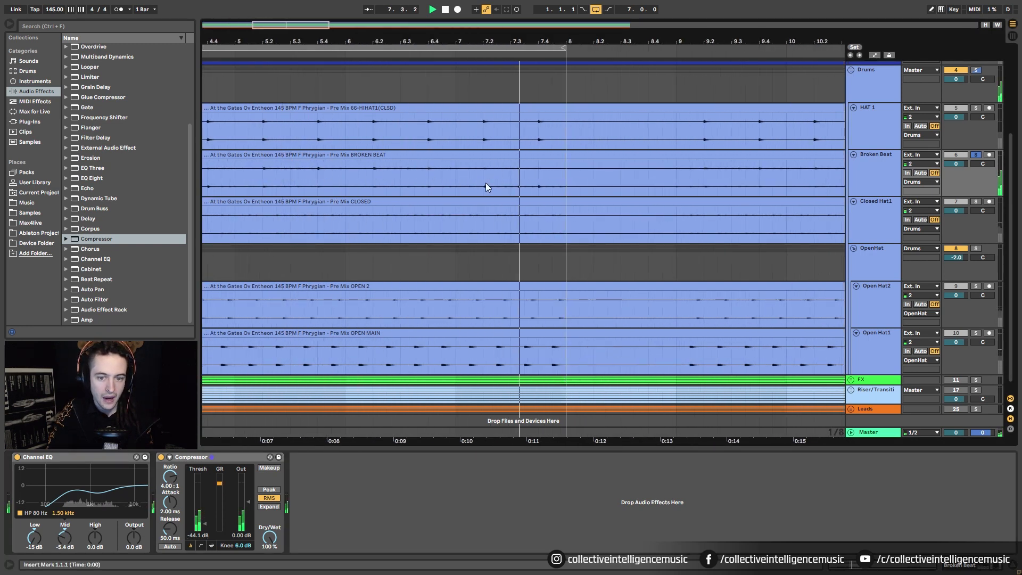
drag(484, 176, 488, 178)
scroll(488, 177, up, 4)
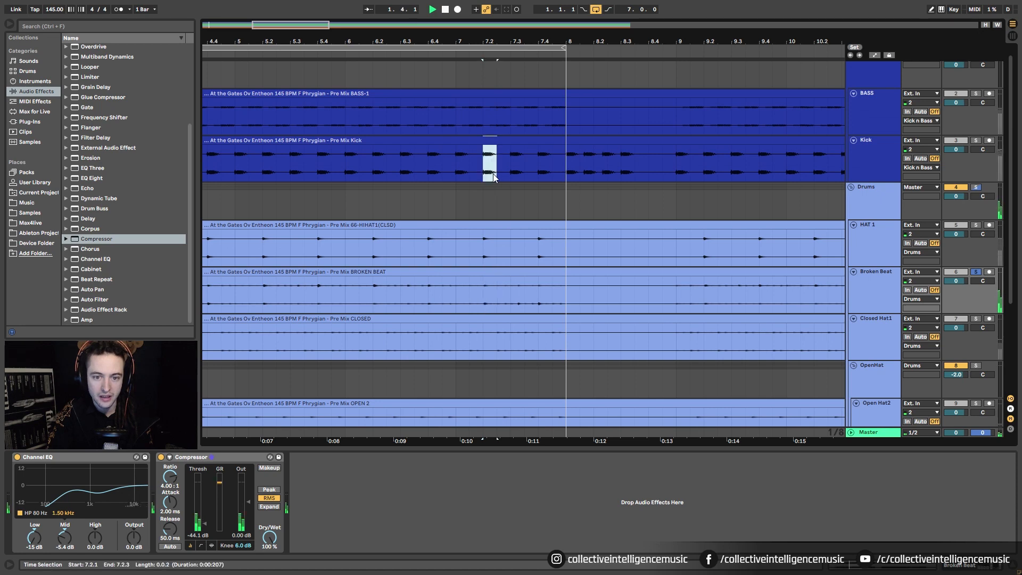
drag(484, 245, 488, 246)
scroll(490, 266, down, 4)
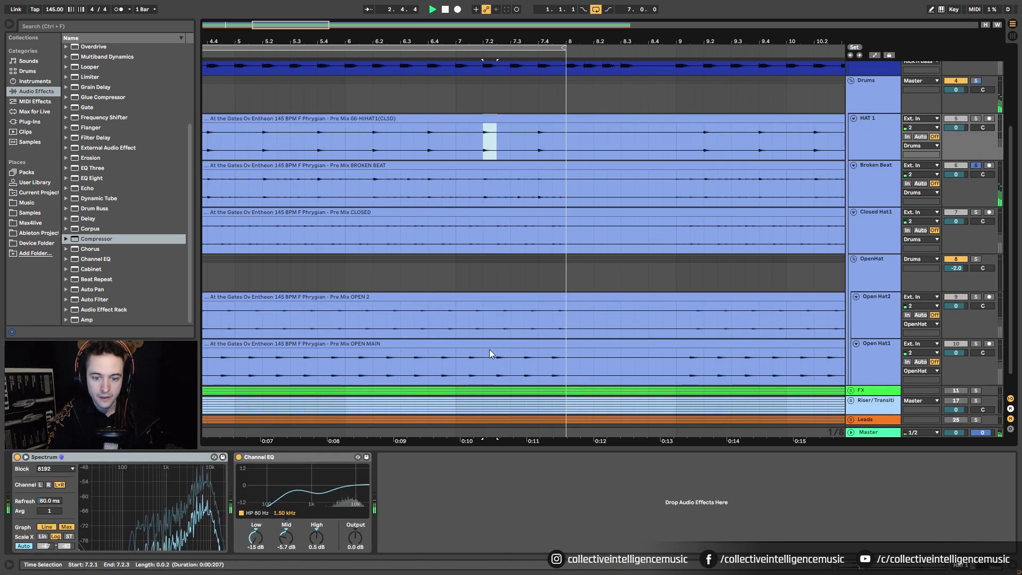
scroll(490, 351, down, 2)
click(850, 381)
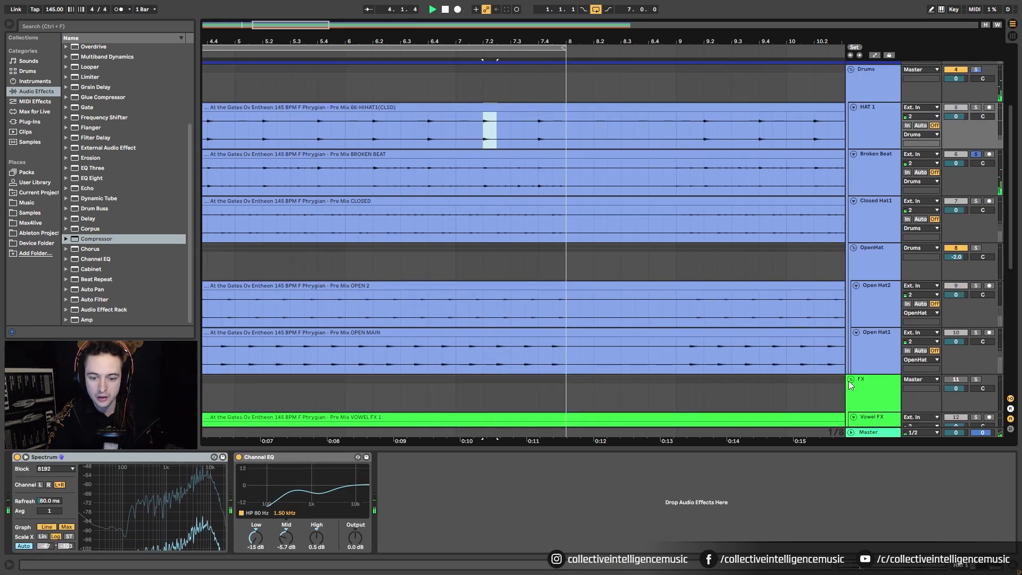
click(850, 381)
scroll(462, 212, up, 3)
drag(484, 146, 490, 143)
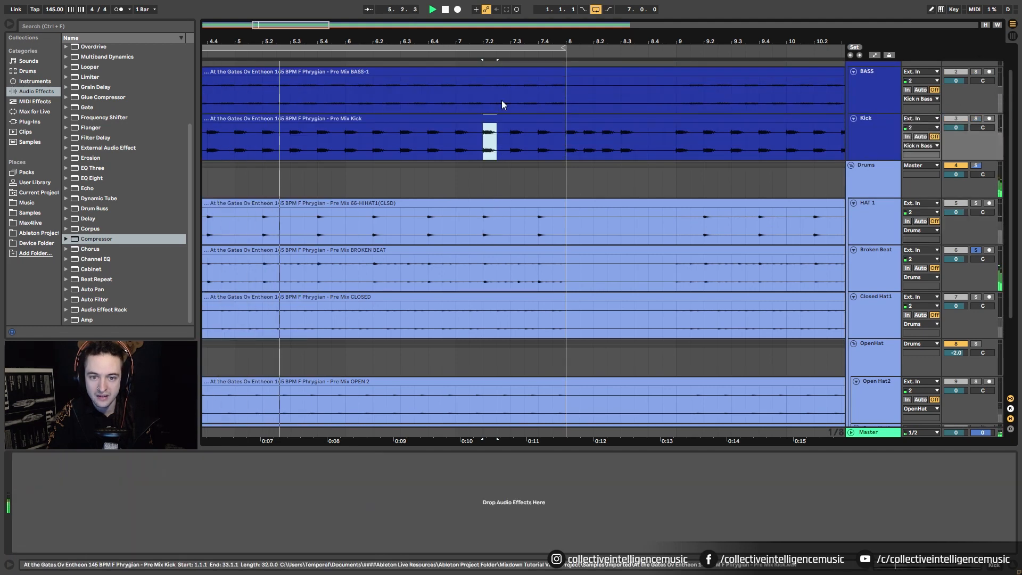
click(483, 270)
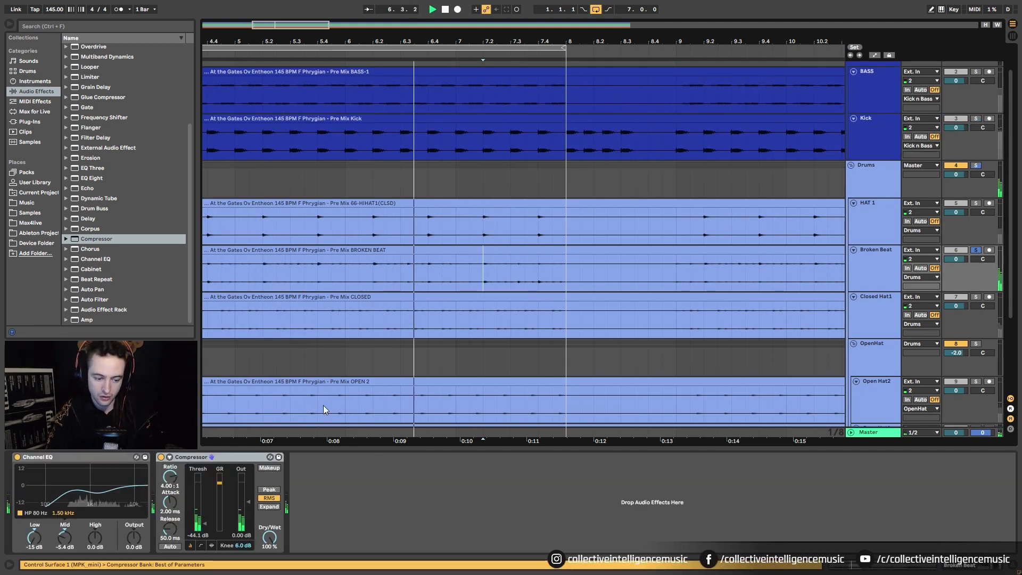
- Examine how the Broken Beat hits line up with the Kick and HAT 1 near 7.2 and 6.4
click(855, 277)
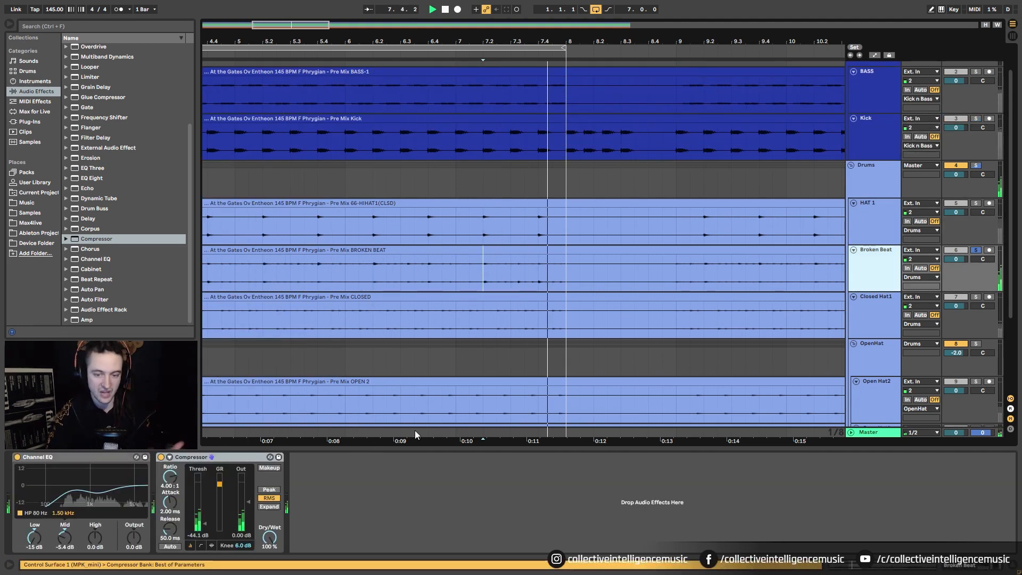
drag(482, 38, 507, 223)
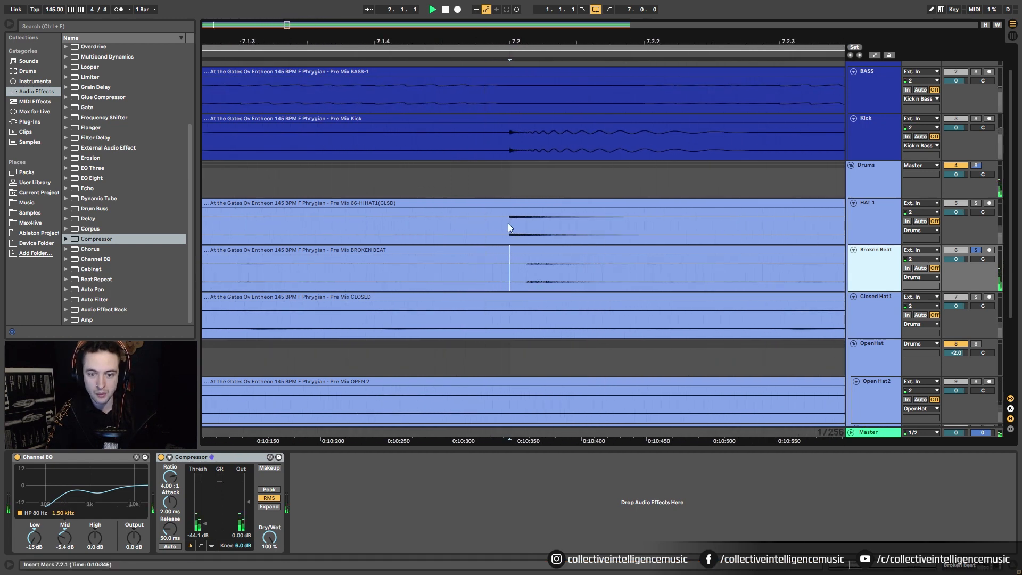
drag(524, 40, 518, 4)
mouse_move(518, 41)
mouse_down()
mouse_move(520, 202)
mouse_move(518, 37)
mouse_up()
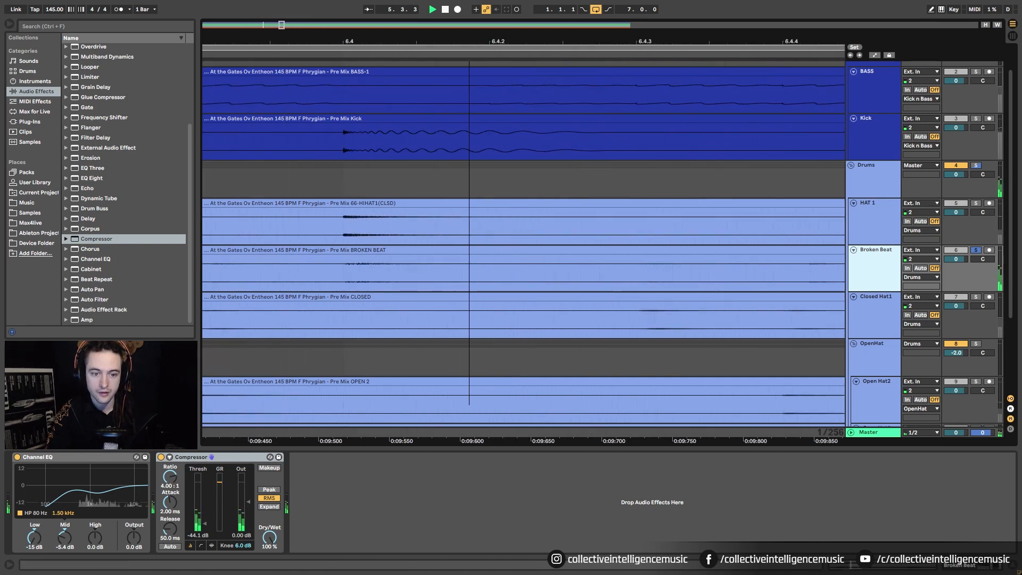
mouse_move(419, 41)
mouse_down()
mouse_move(419, 160)
mouse_move(421, 38)
mouse_up()
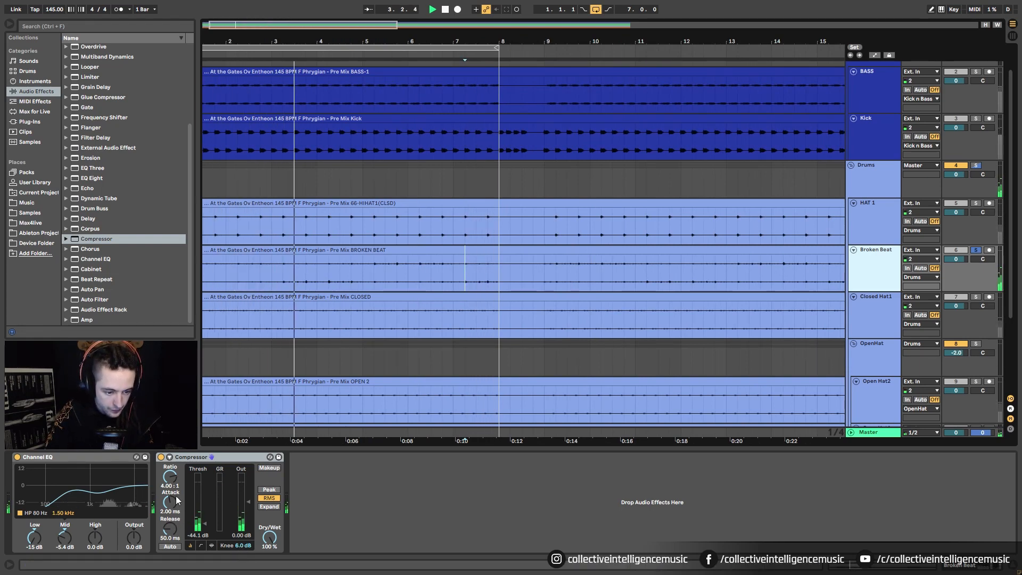
- Compare the soloed Broken Beat with its Compressor off and on, replaying from bar 4
click(161, 457)
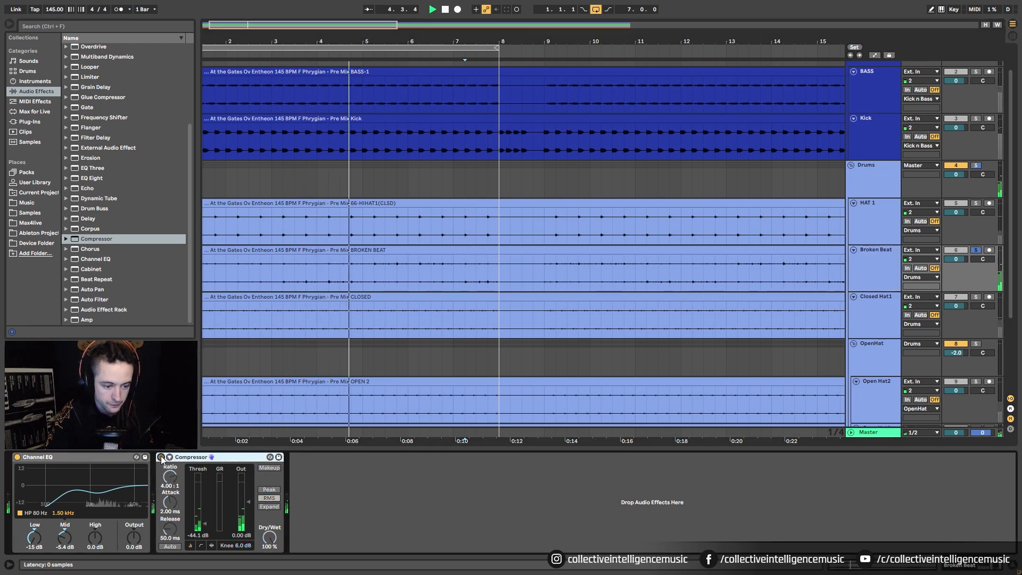
key(space)
click(325, 280)
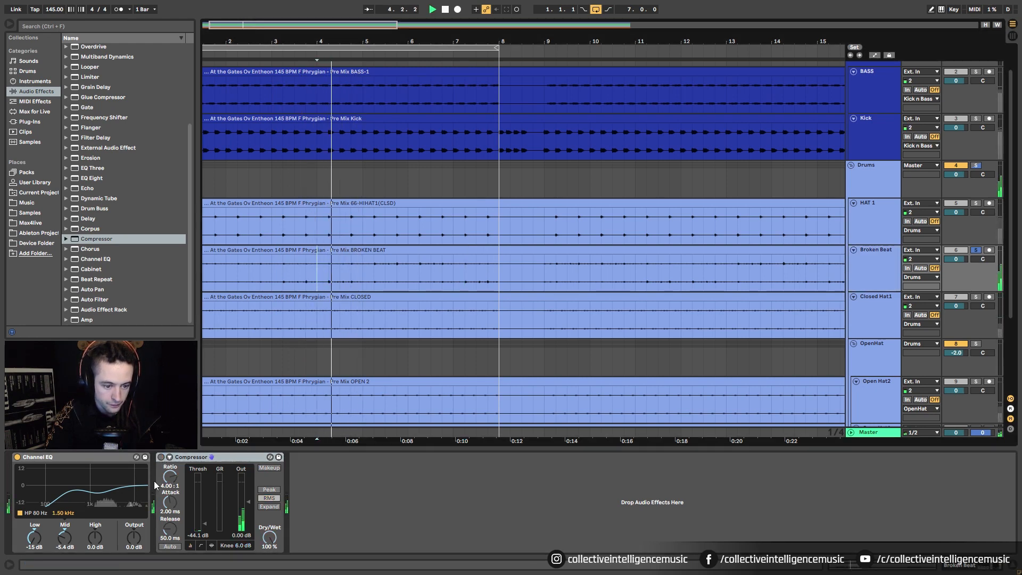
click(163, 458)
key(space)
key(space)
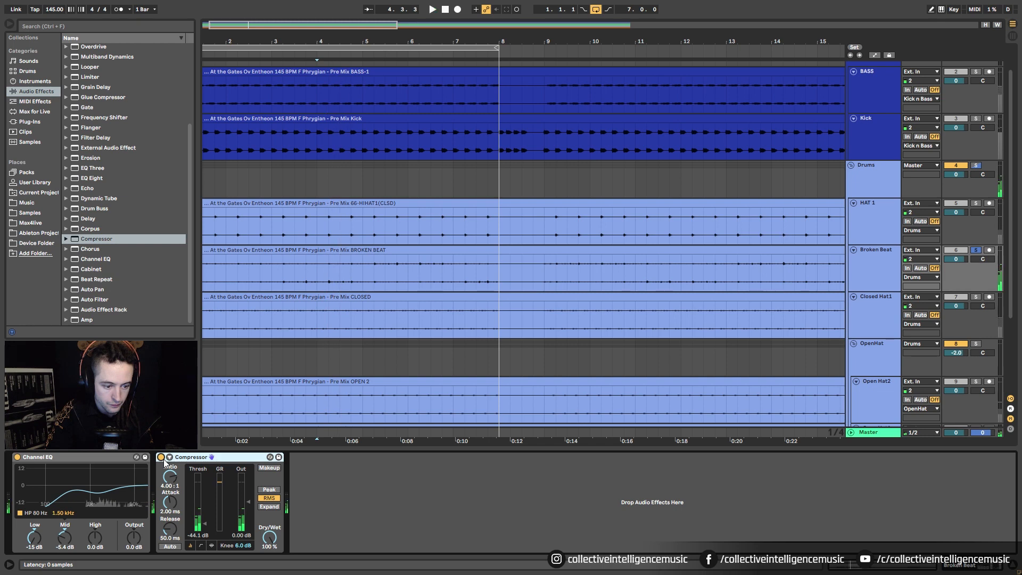
click(162, 458)
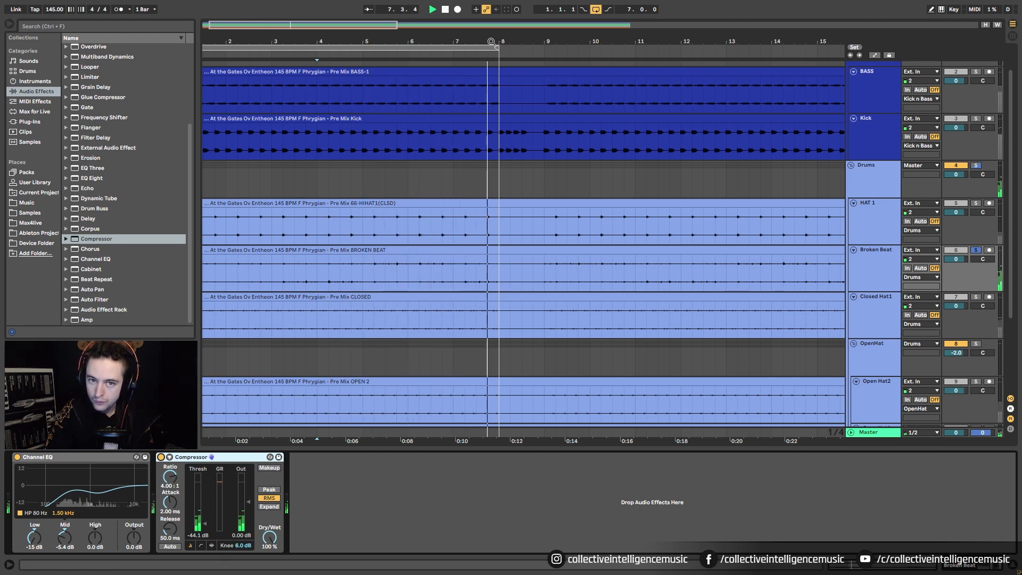
- Replay the Broken Beat from bar 1, set its Compressor's output gain to 2.00 dB and end the soloing
drag(491, 41, 488, 24)
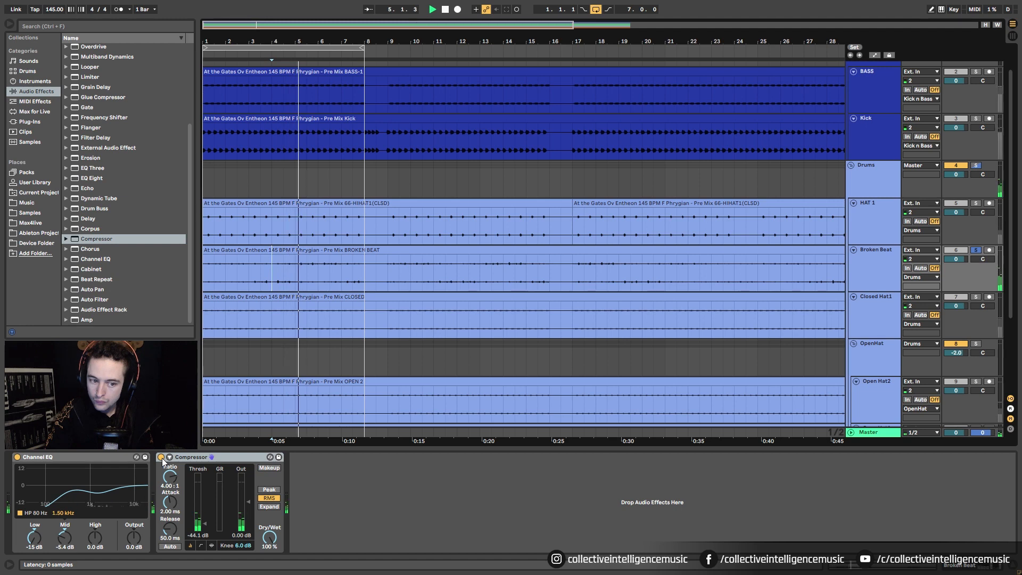
key(space)
click(223, 250)
key(space)
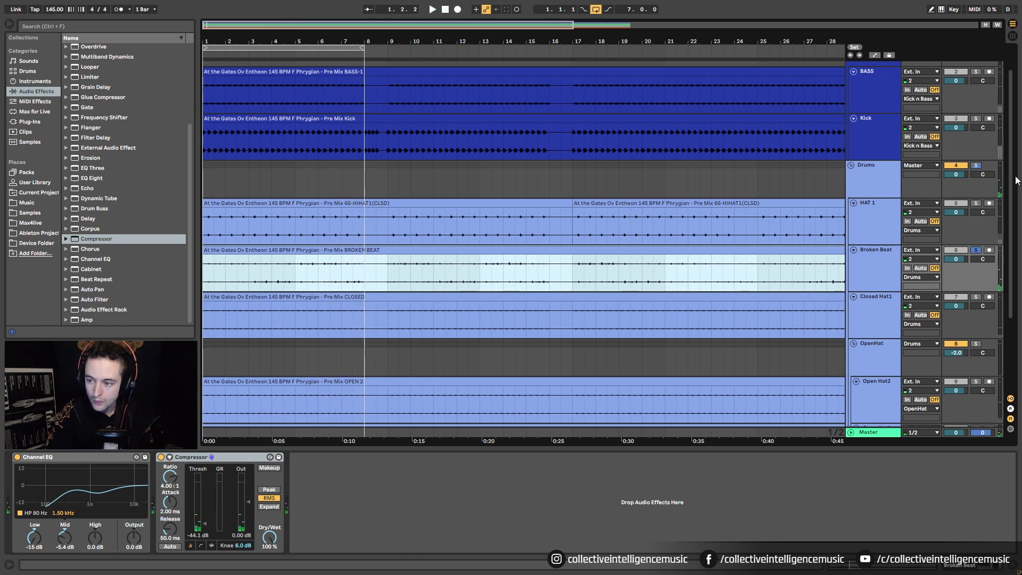
click(976, 165)
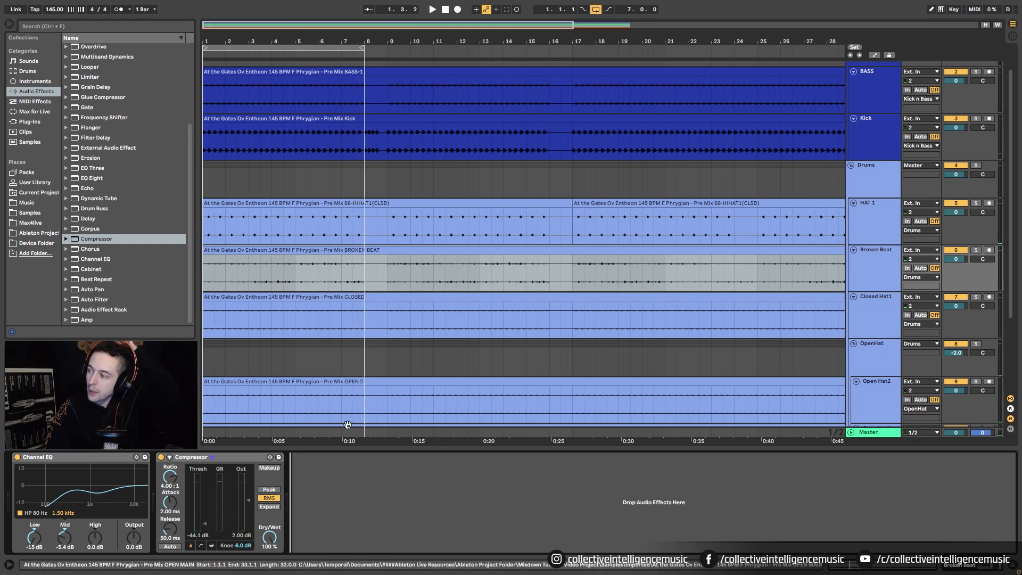
- Solo the Closed Hat1 track and add a Channel EQ to it
click(273, 309)
scroll(272, 261, down, 2)
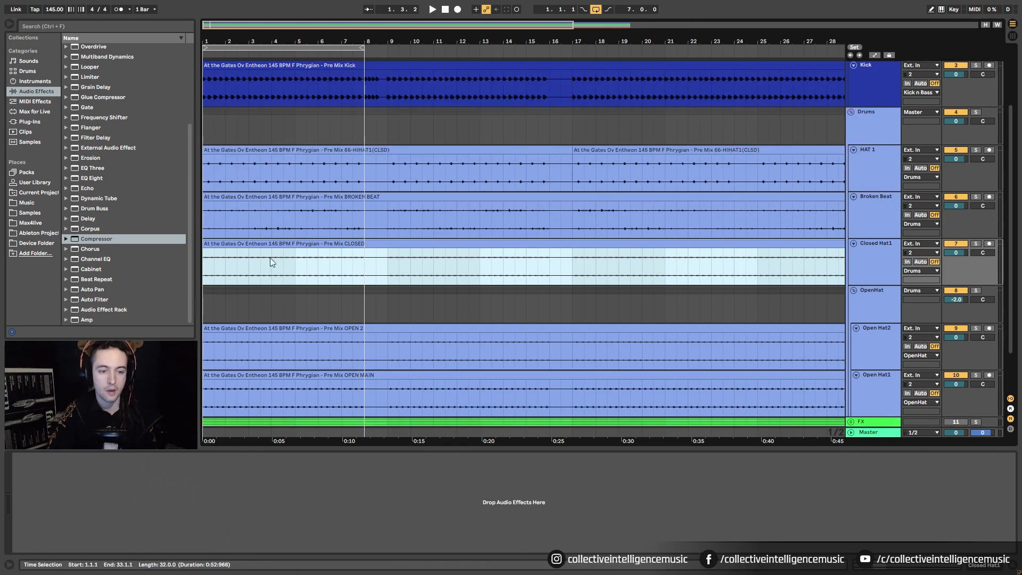
click(975, 243)
click(290, 252)
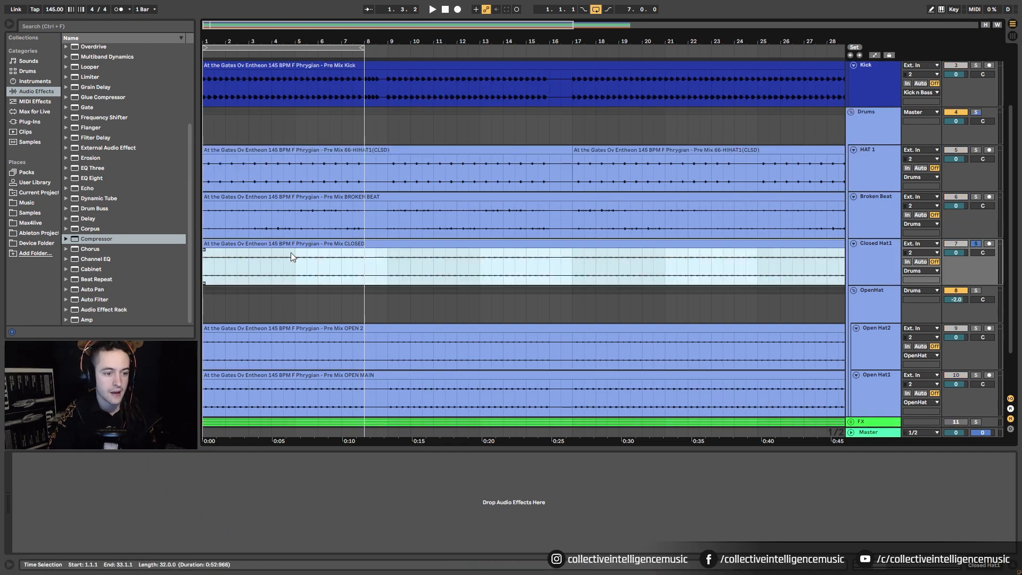
drag(110, 259, 177, 473)
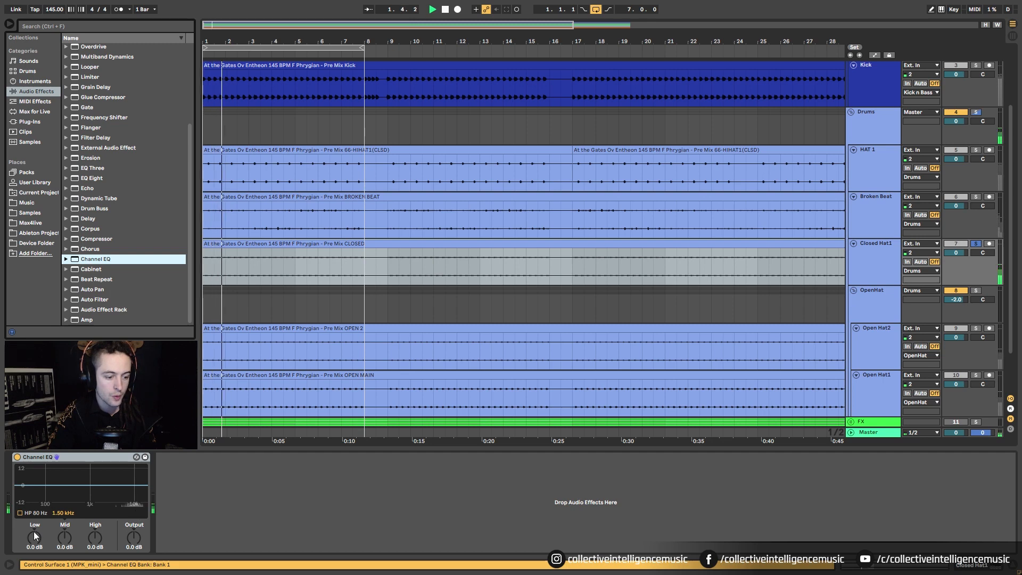
- Enable HP 80 Hz on Closed Hat1's Channel EQ with Low -15 dB, Mid -5.5 dB and High 2.4 dB, comparing it off and on
drag(34, 537, 34, 559)
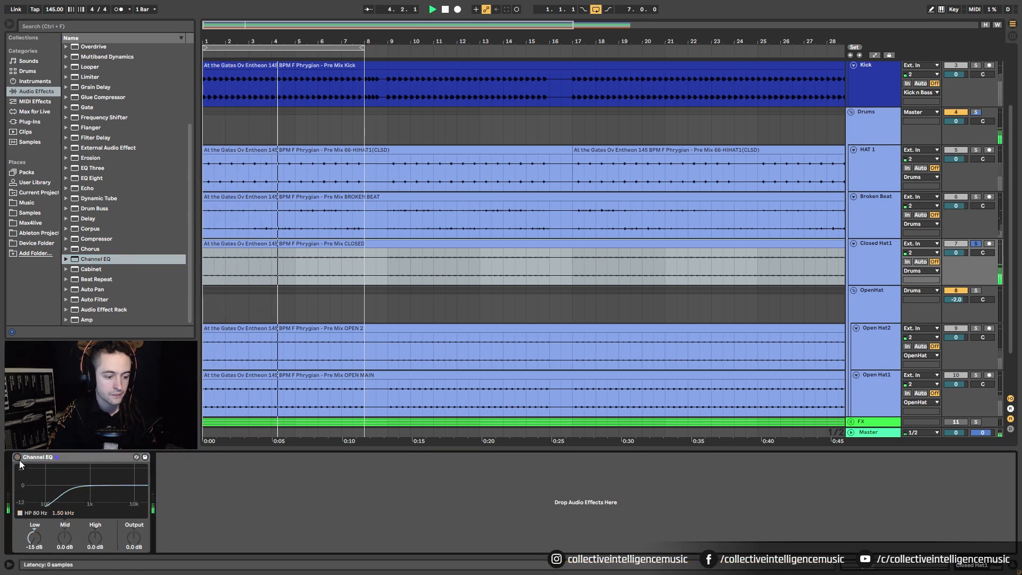
mouse_move(65, 537)
mouse_down()
mouse_move(64, 553)
mouse_move(65, 529)
mouse_up()
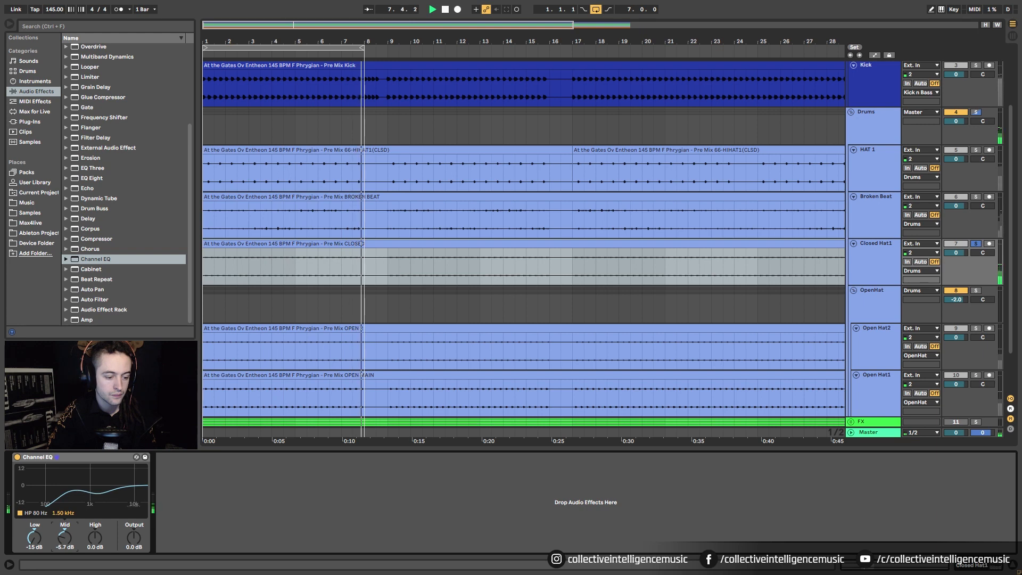
click(17, 457)
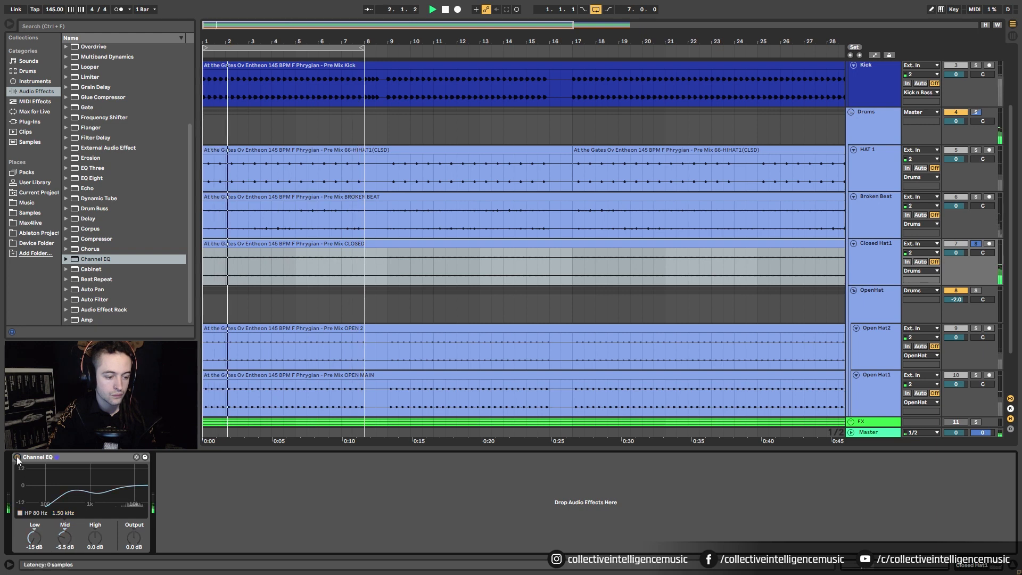
click(17, 457)
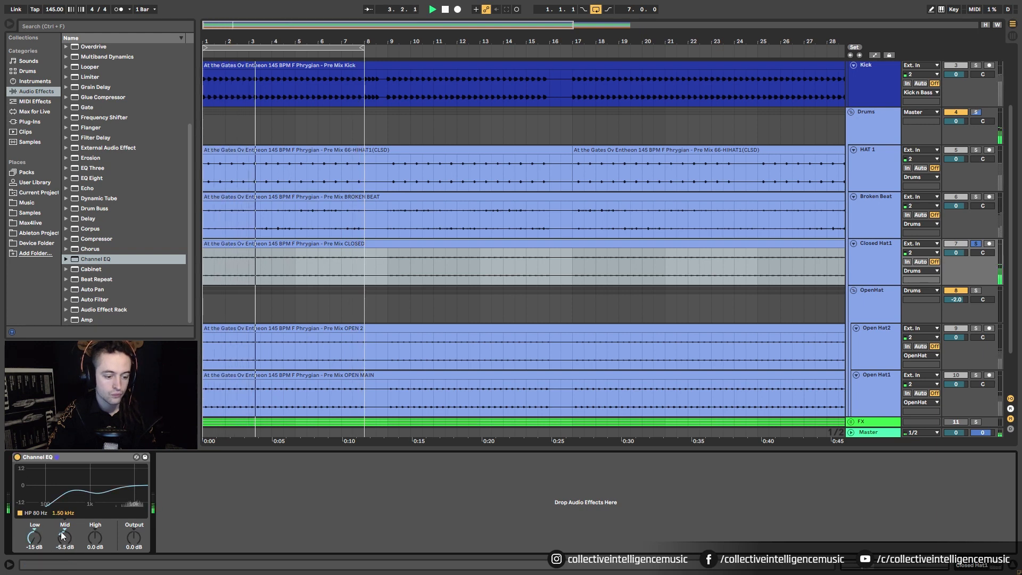
drag(96, 538, 95, 530)
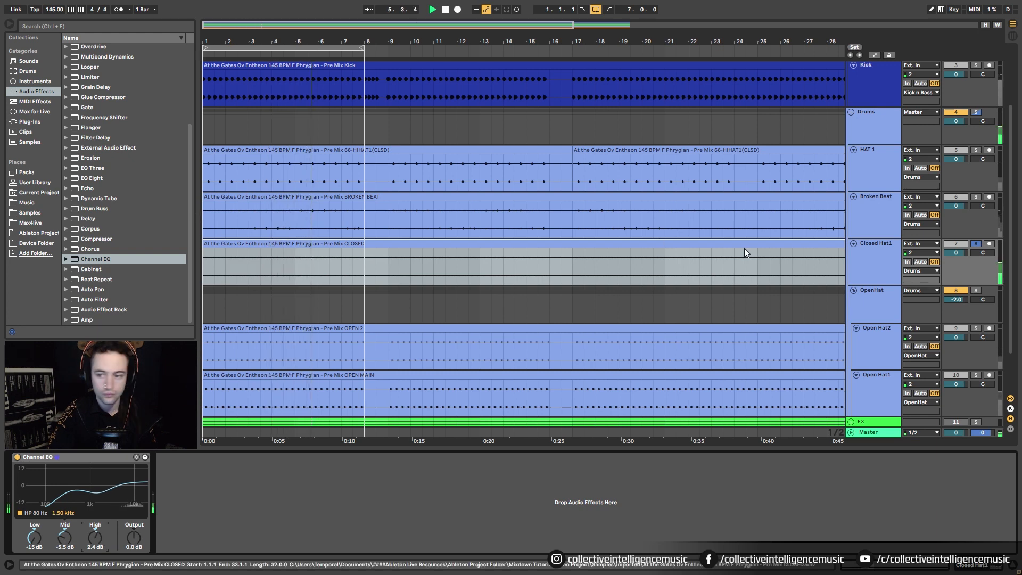
- Solo the Drums group to hear all its tracks together, and select Open Hat2
click(975, 112)
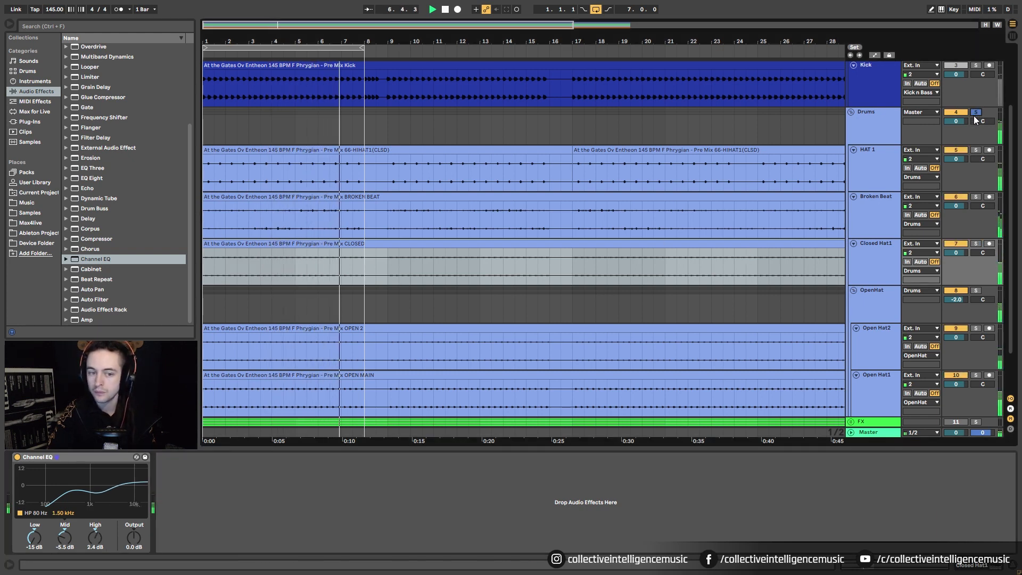
scroll(342, 286, down, 2)
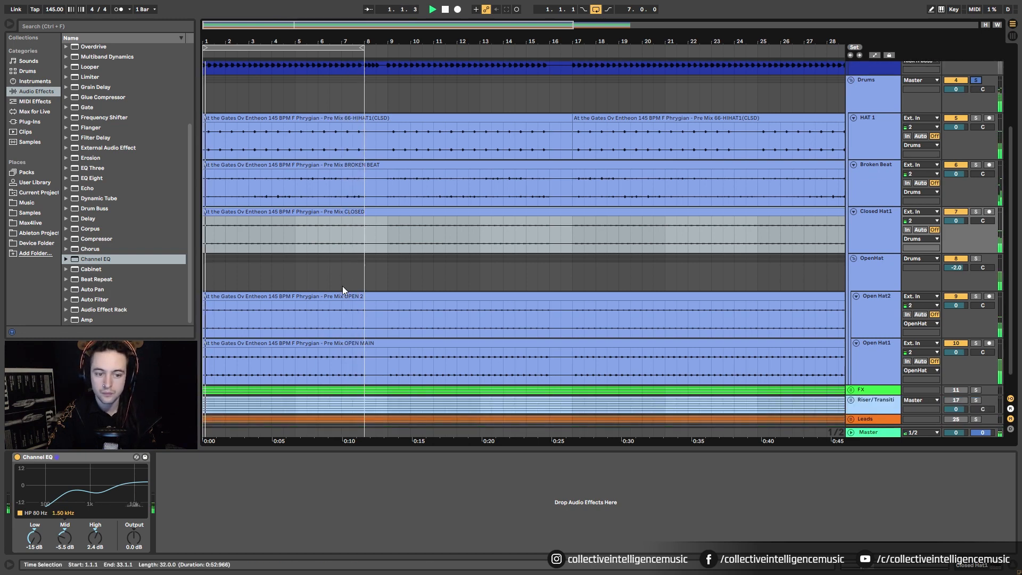
click(872, 311)
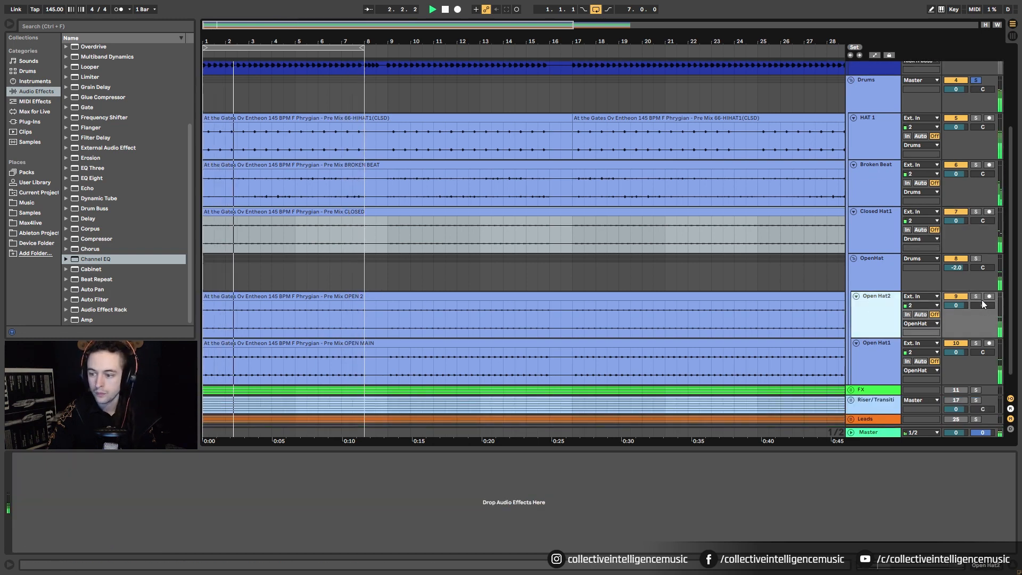
- Solo Open Hat1 and add a Channel EQ with HP 80 Hz on and Low at -15 dB
click(976, 343)
click(234, 344)
drag(96, 259, 33, 567)
click(20, 512)
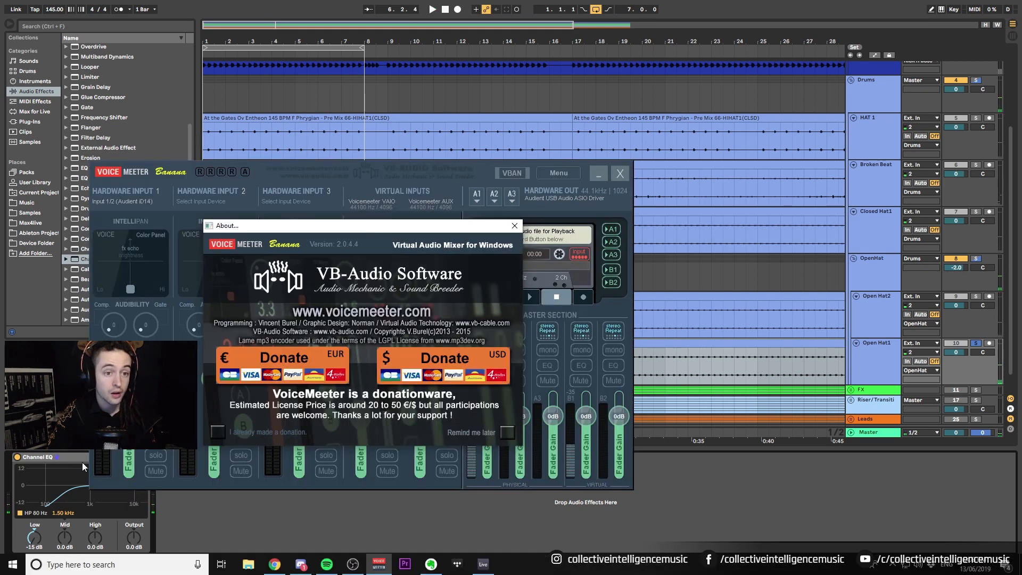
click(275, 564)
click(118, 9)
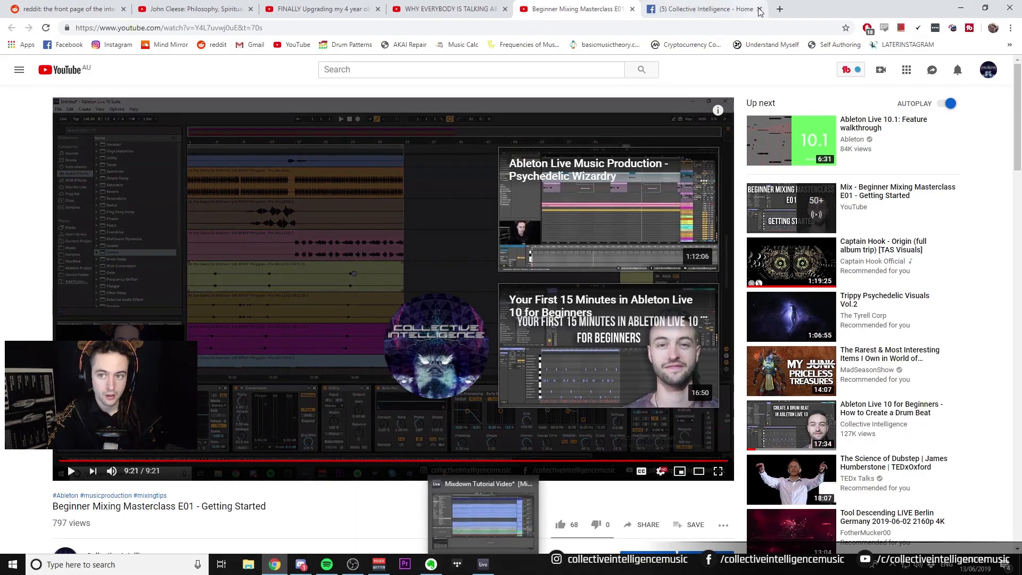
click(482, 566)
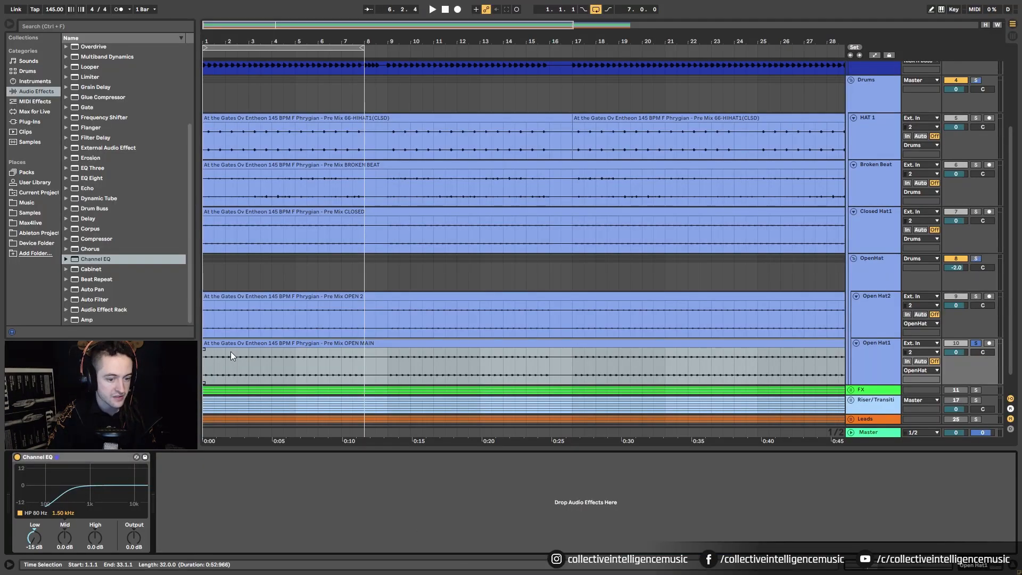
- Set Open Hat1's Channel EQ to Mid -5.4 dB and High 1.2 dB during playback, and compare it off and on
key(space)
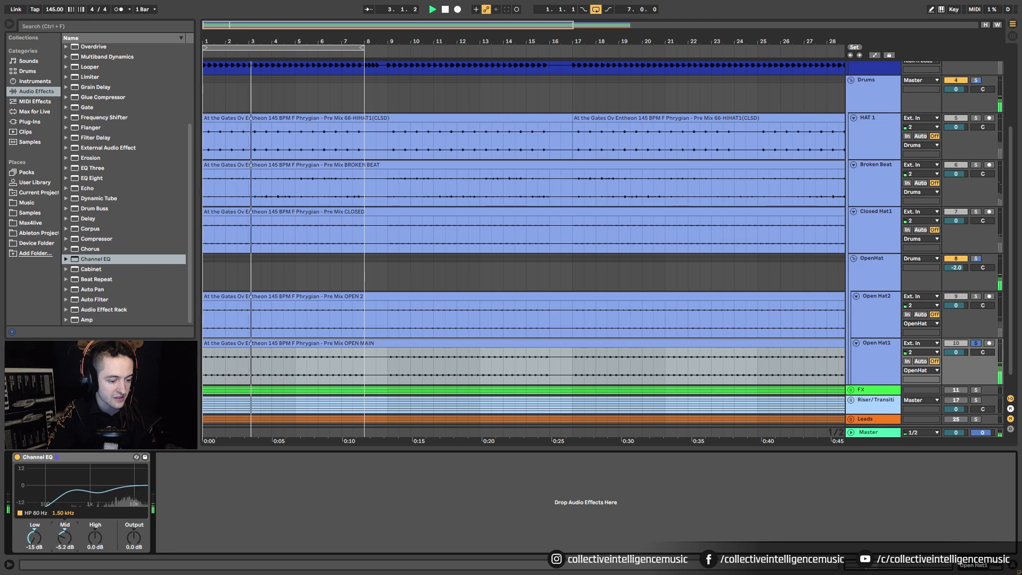
drag(65, 538, 95, 536)
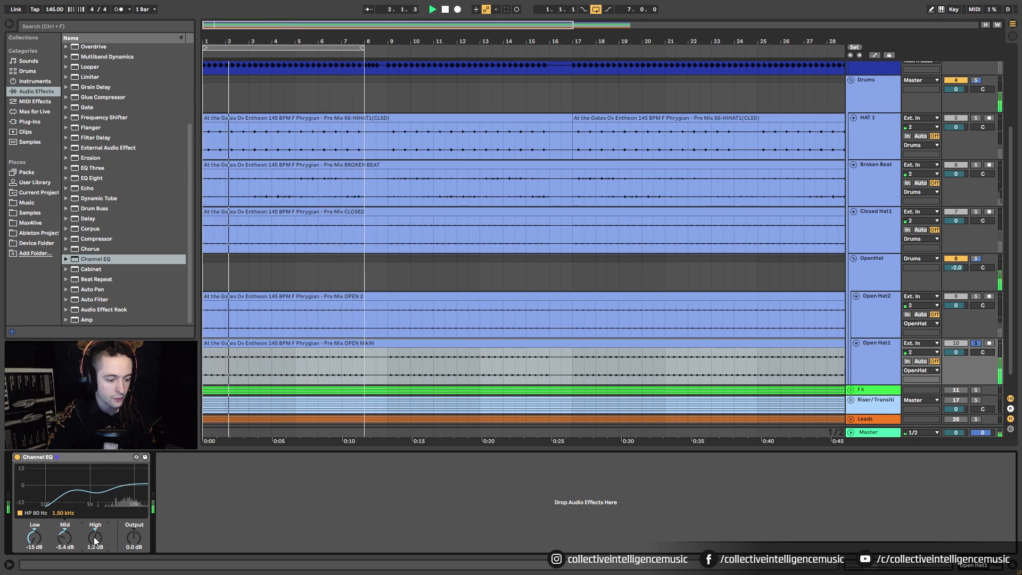
click(17, 456)
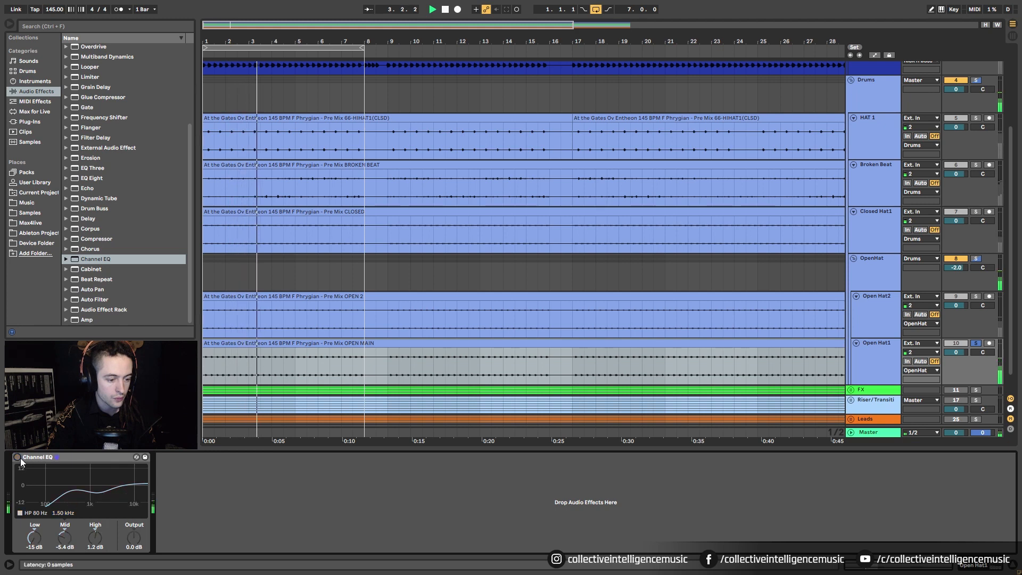
click(17, 456)
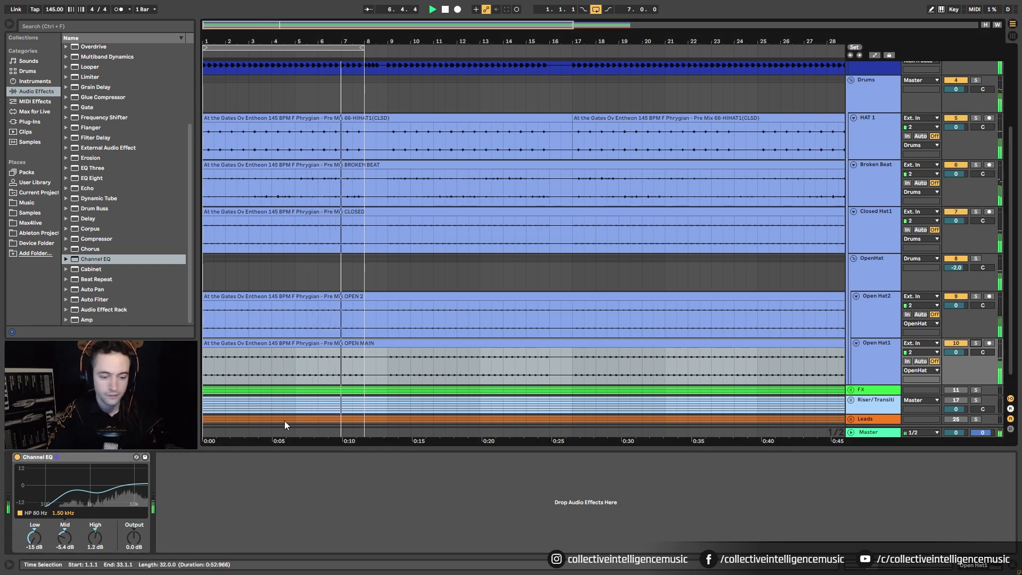
- Stop playback and copy Open Hat1's Channel EQ onto the Open Hat2 track
key(space)
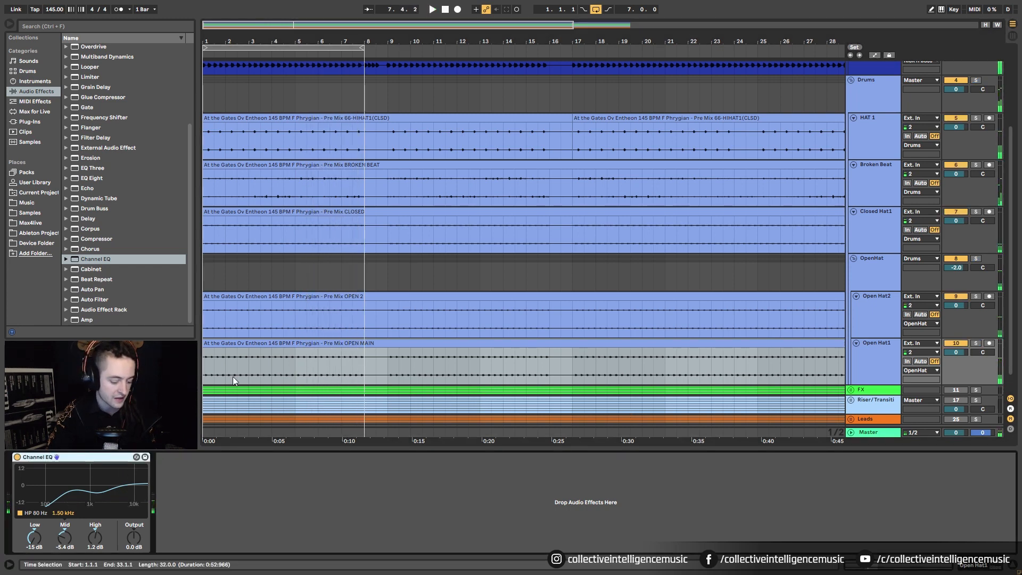
click(292, 292)
click(219, 520)
key(ctrl+v)
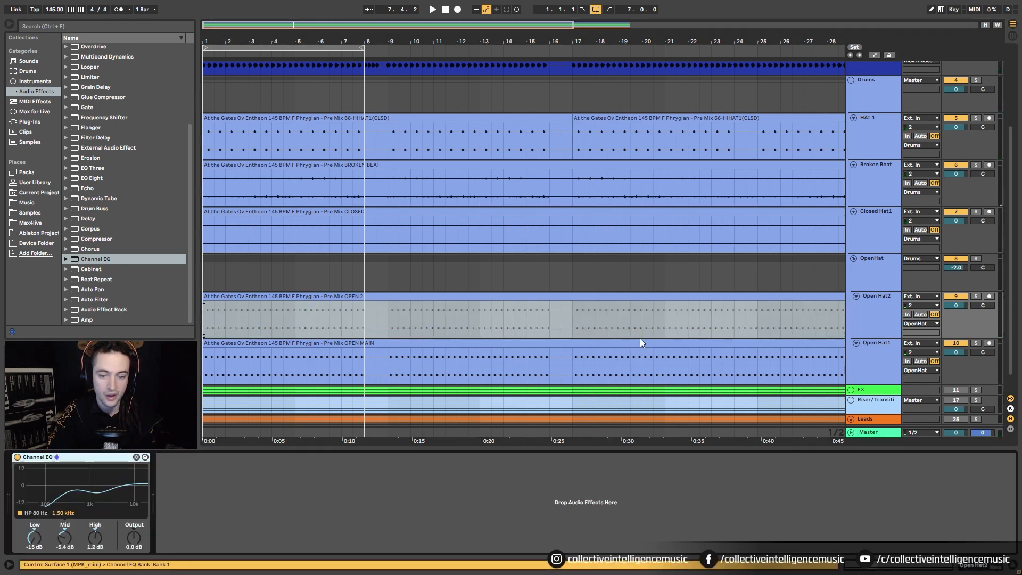
- Solo the Drums group and play the loop from bar 1 to check the processed drums together
scroll(892, 265, up, 3)
click(976, 112)
key(space)
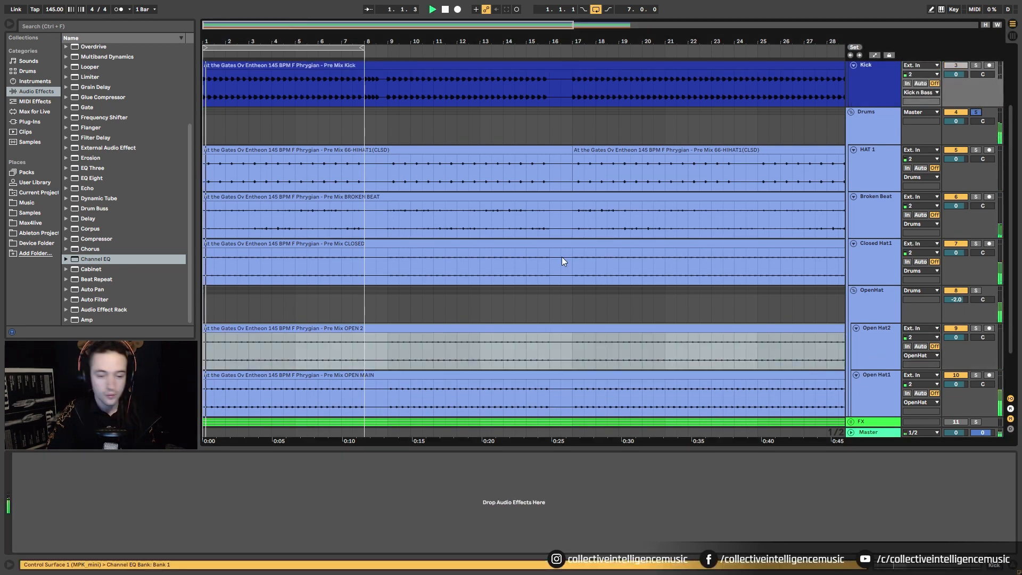
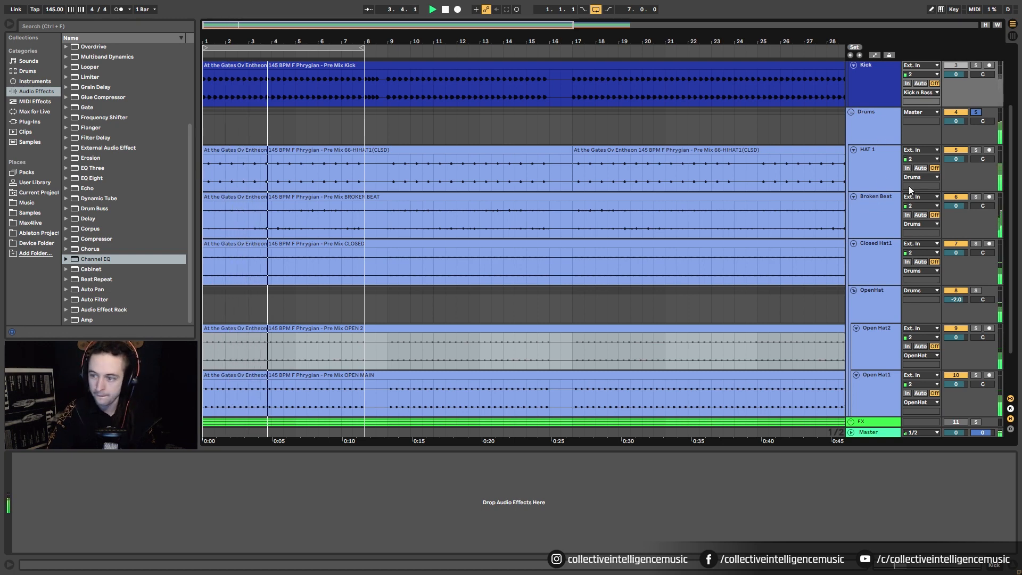
- Check the first HAT 1 clip's gain, and mute and unmute the HAT 1 track during playback to compare
click(875, 170)
click(394, 150)
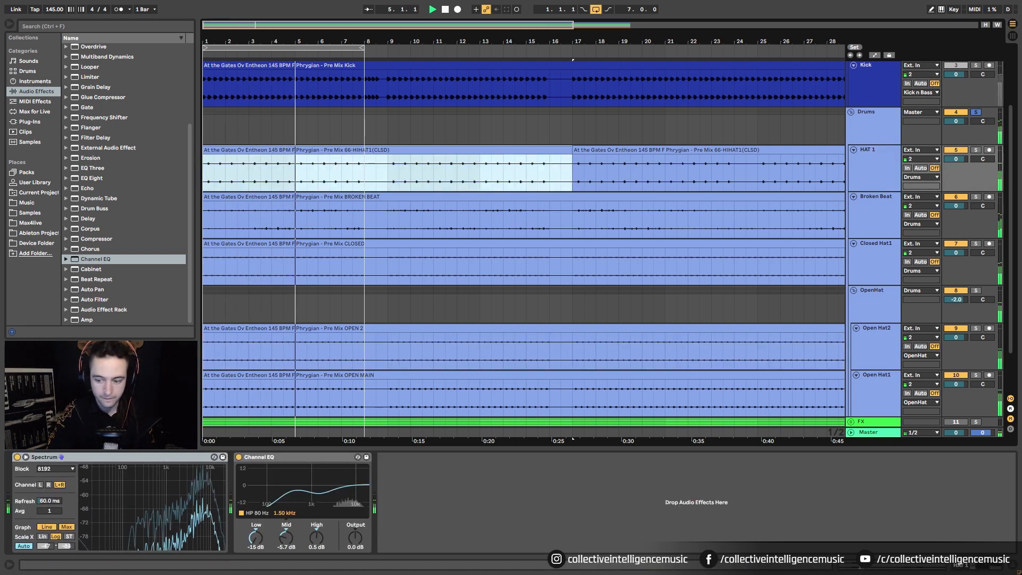
key(shift+Tab)
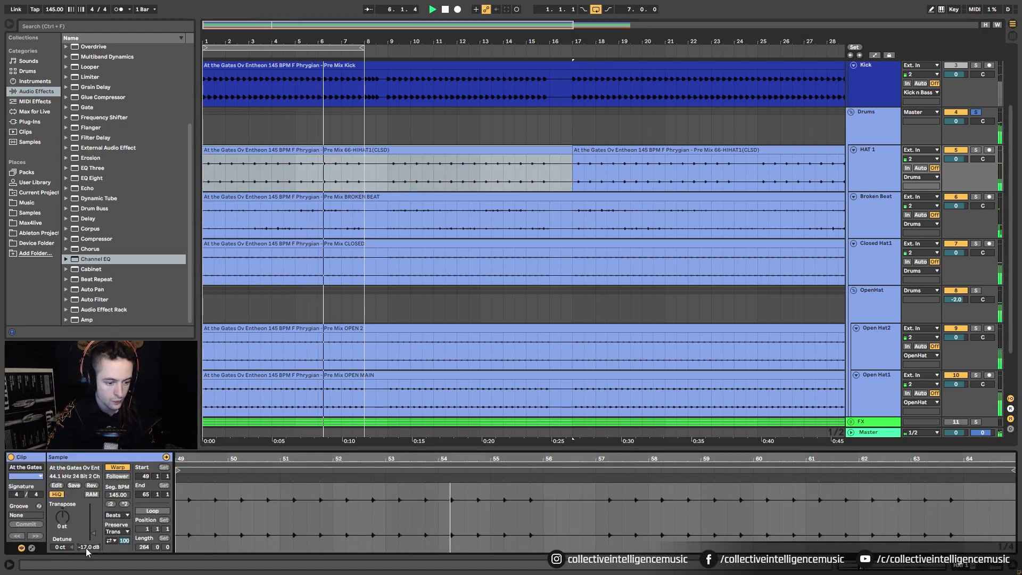
click(952, 151)
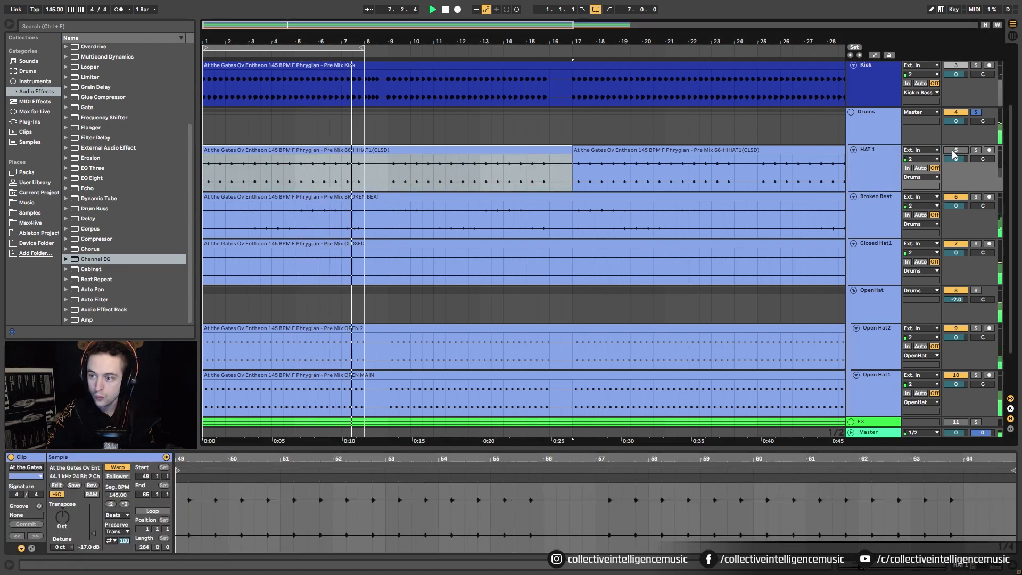
click(954, 151)
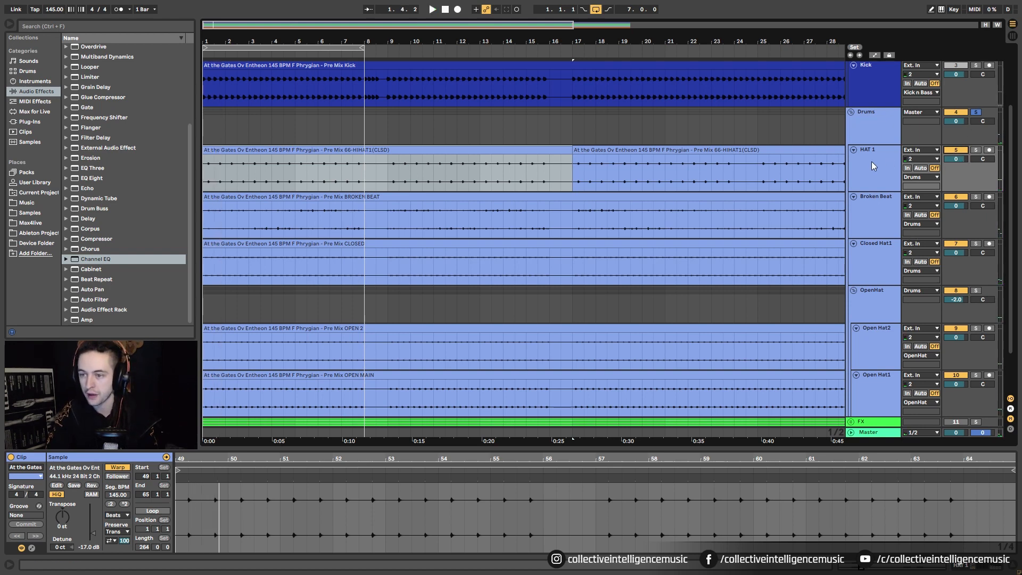
- Unsolo the Drums group and inspect the Closed Hat1 and Open Hat1 clips in turn
click(870, 214)
click(977, 114)
click(874, 173)
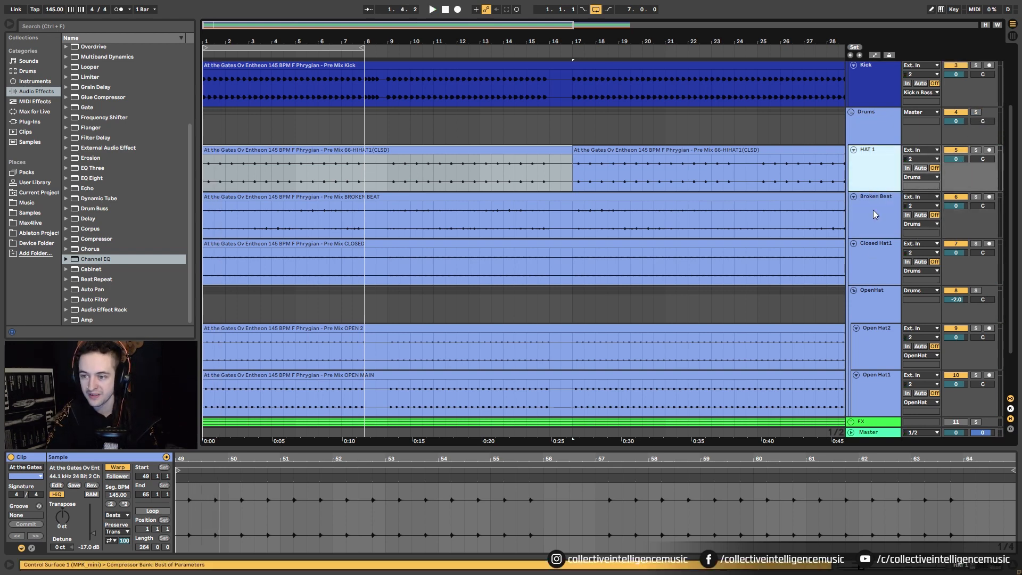
click(299, 245)
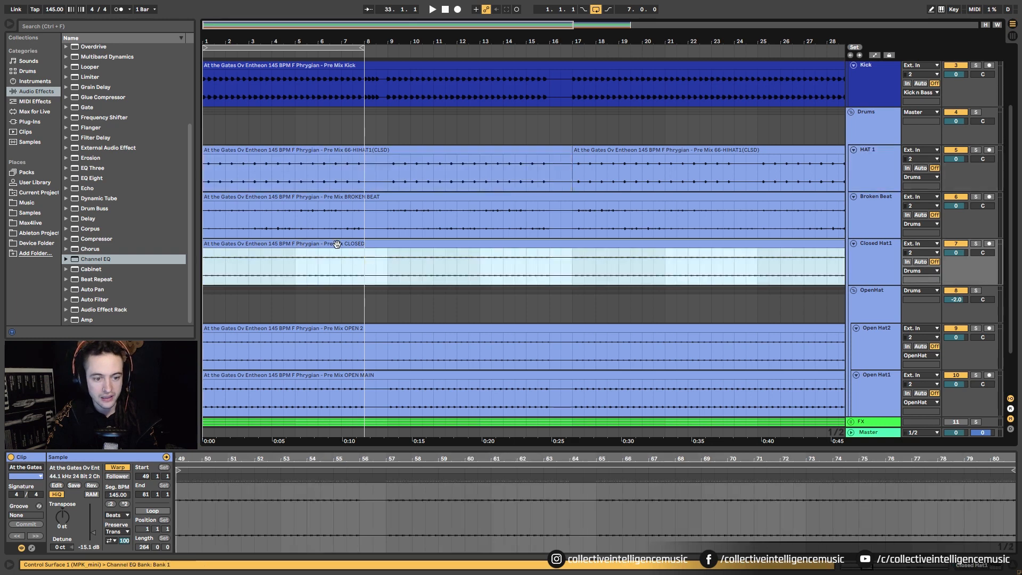
click(877, 227)
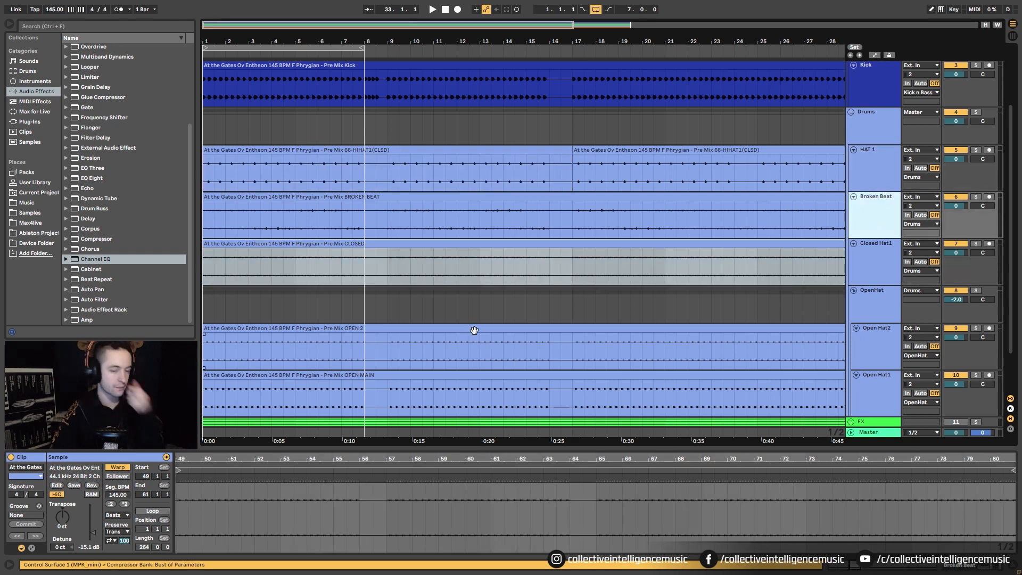
scroll(314, 325, down, 2)
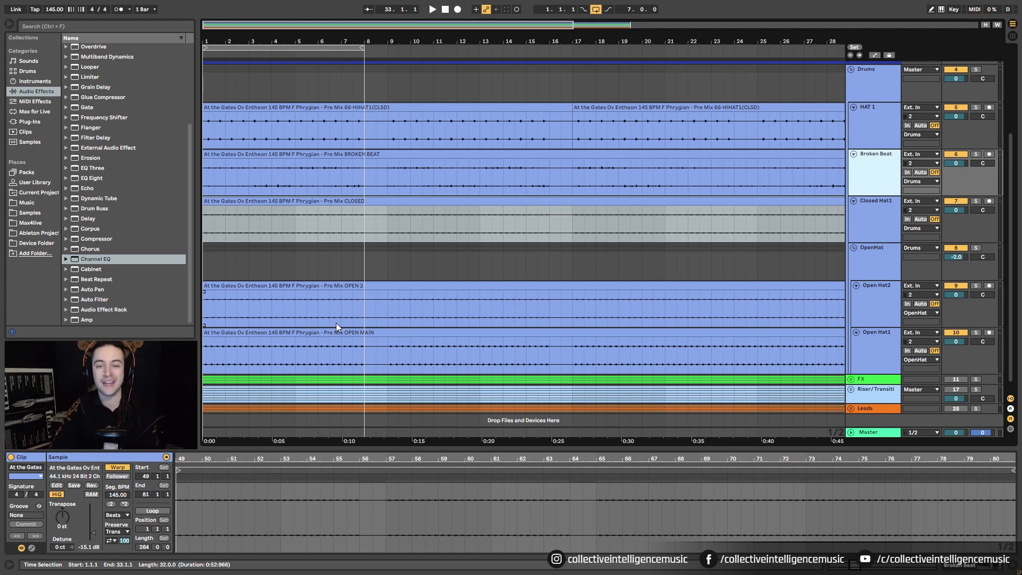
click(323, 333)
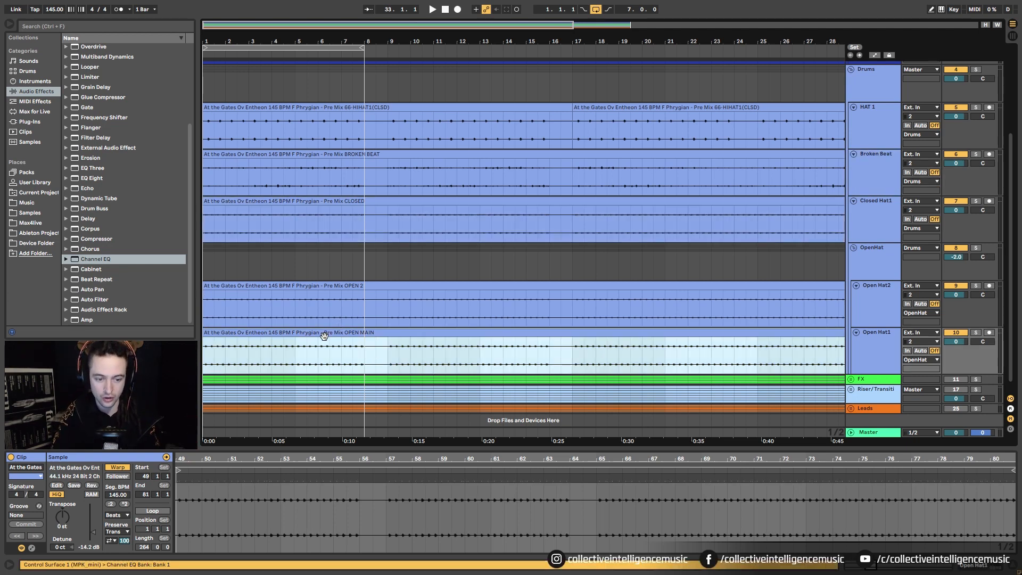
- Solo the Drums group again and play the loop to hear the drums on their own
scroll(322, 333, up, 2)
click(975, 113)
scroll(299, 218, down, 3)
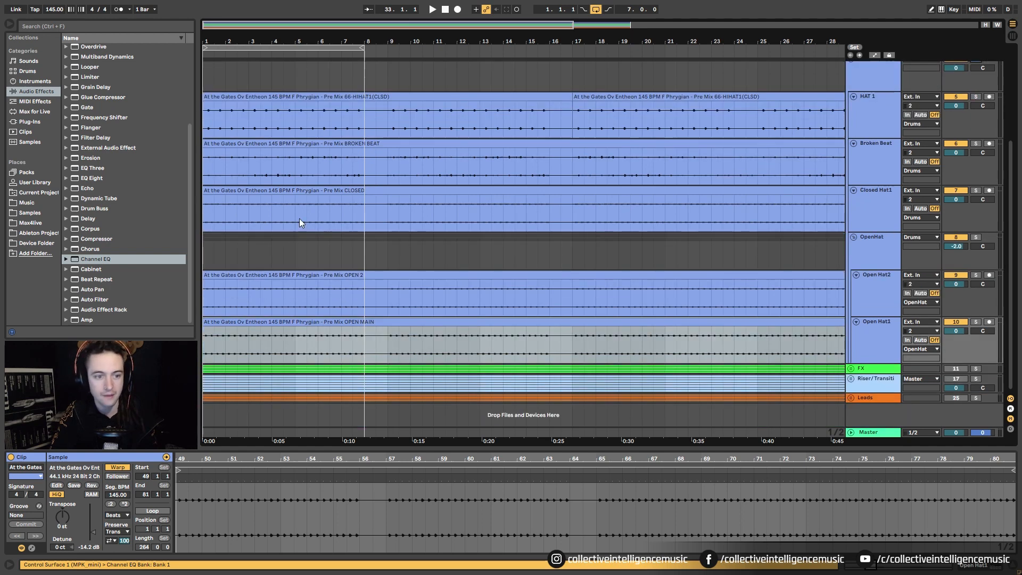
scroll(229, 198, up, 2)
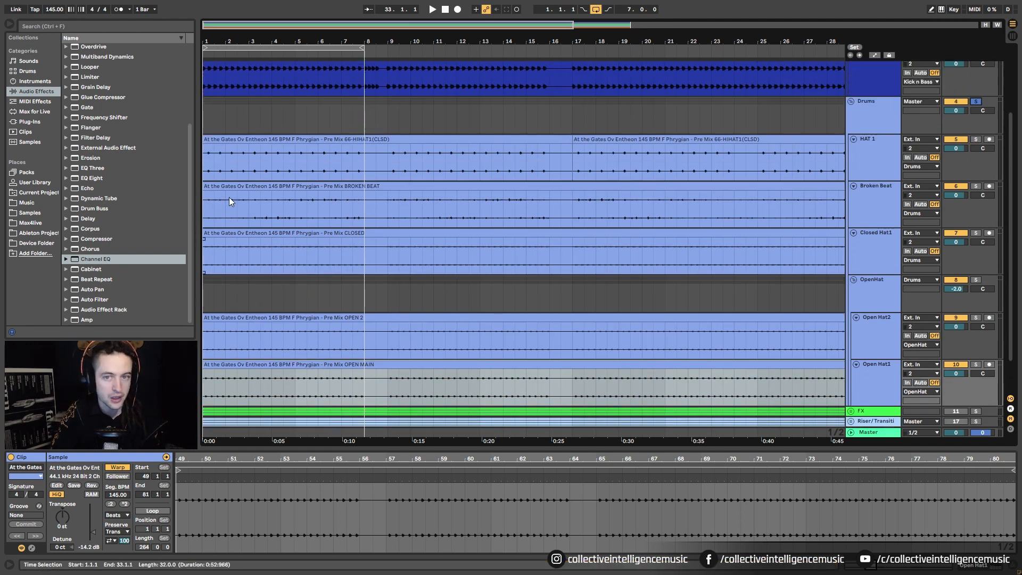
scroll(228, 200, up, 2)
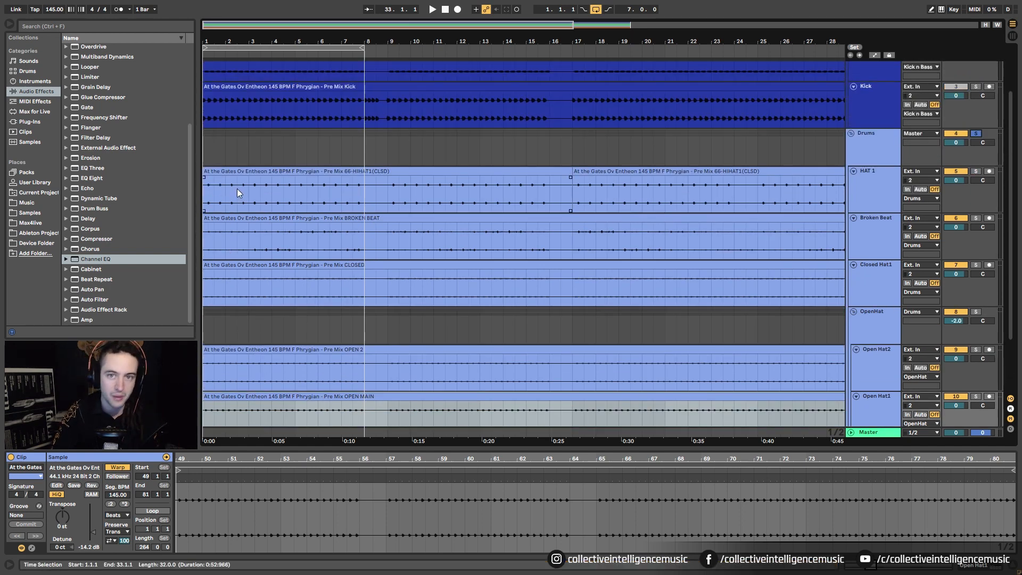
key(space)
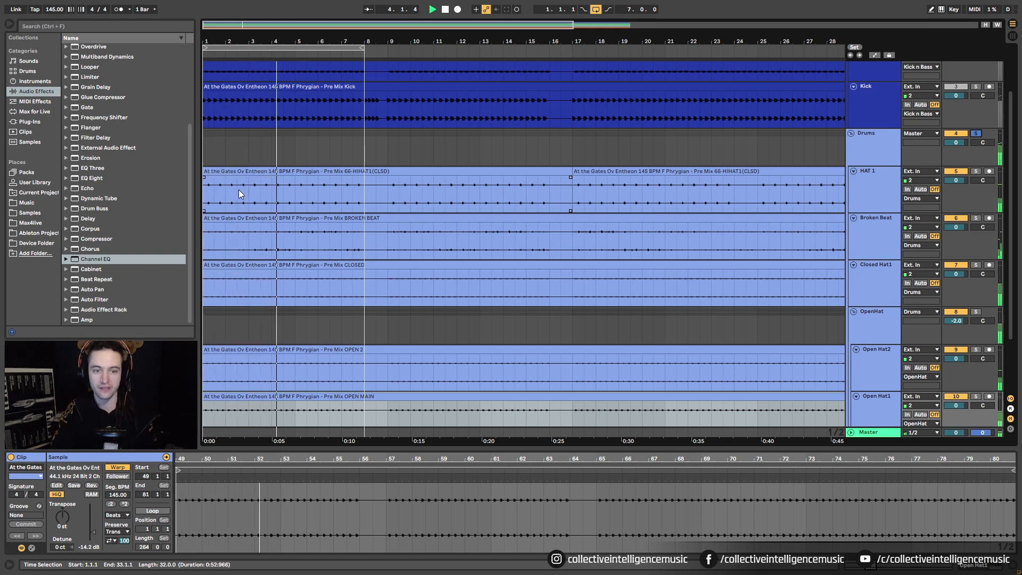
- Search the plug-ins for "stere" and add Flux's StereoToolV3 to the HAT 1 track after its Channel EQ
click(214, 169)
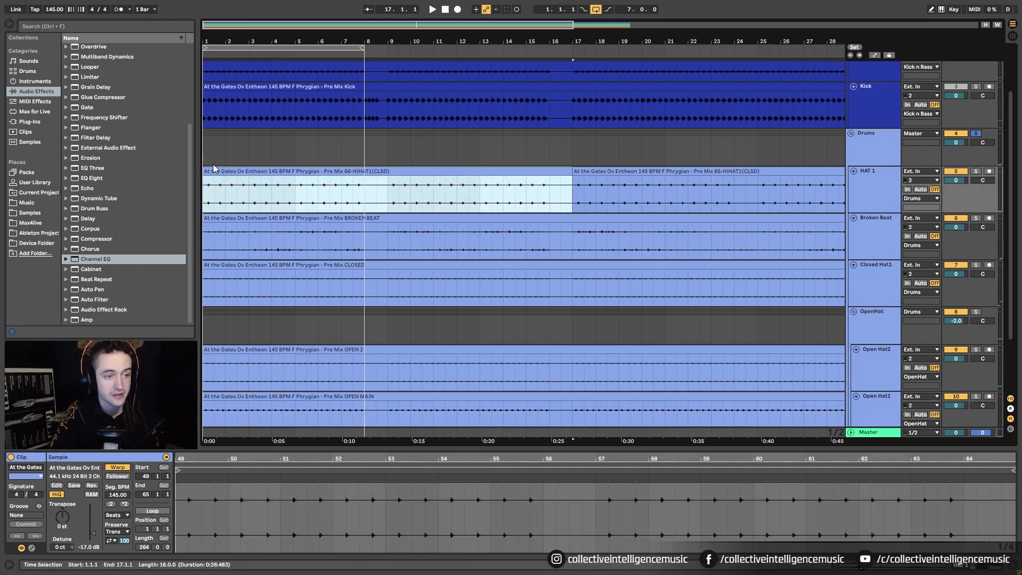
click(960, 567)
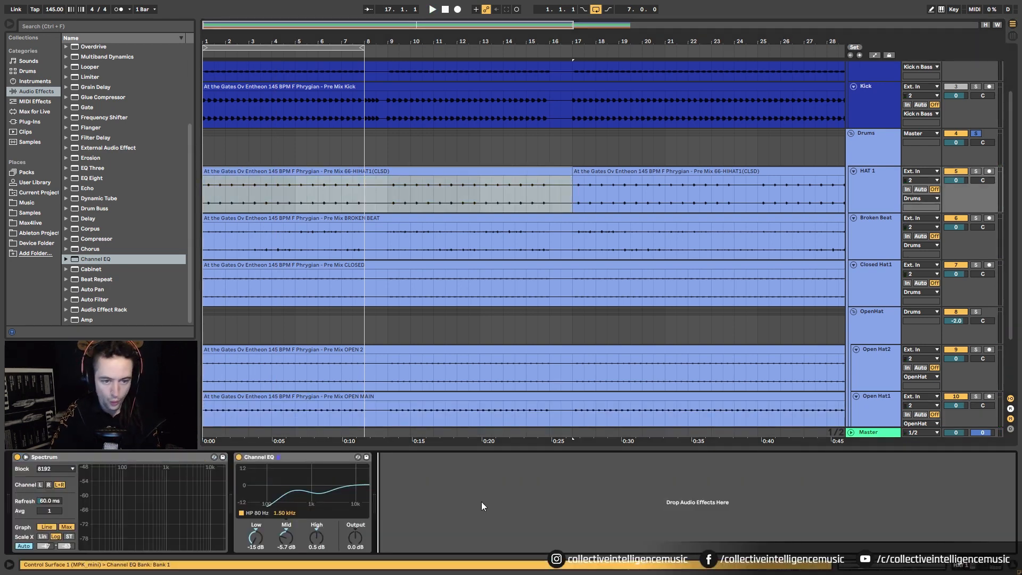
click(42, 27)
text(stere)
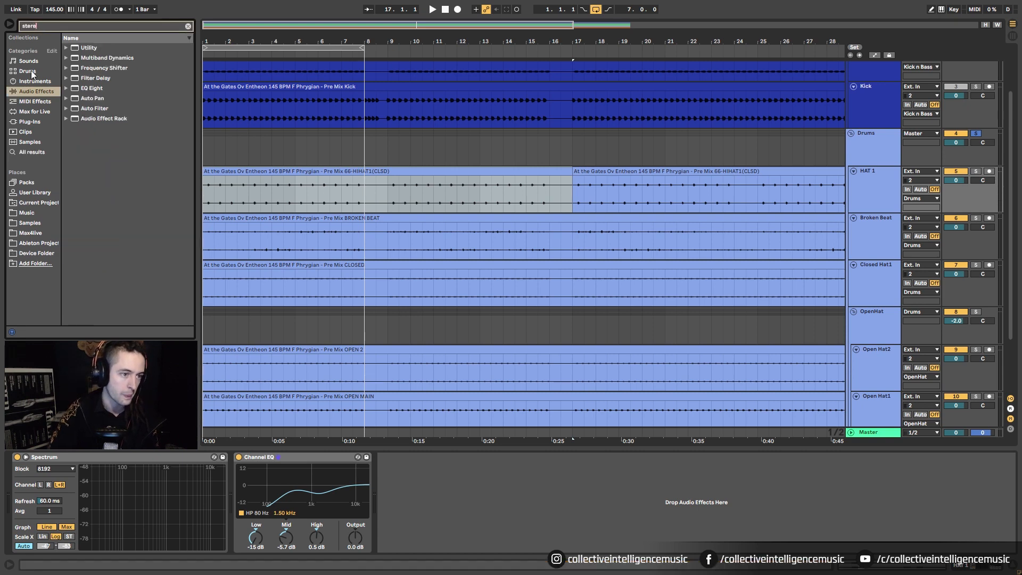
click(36, 113)
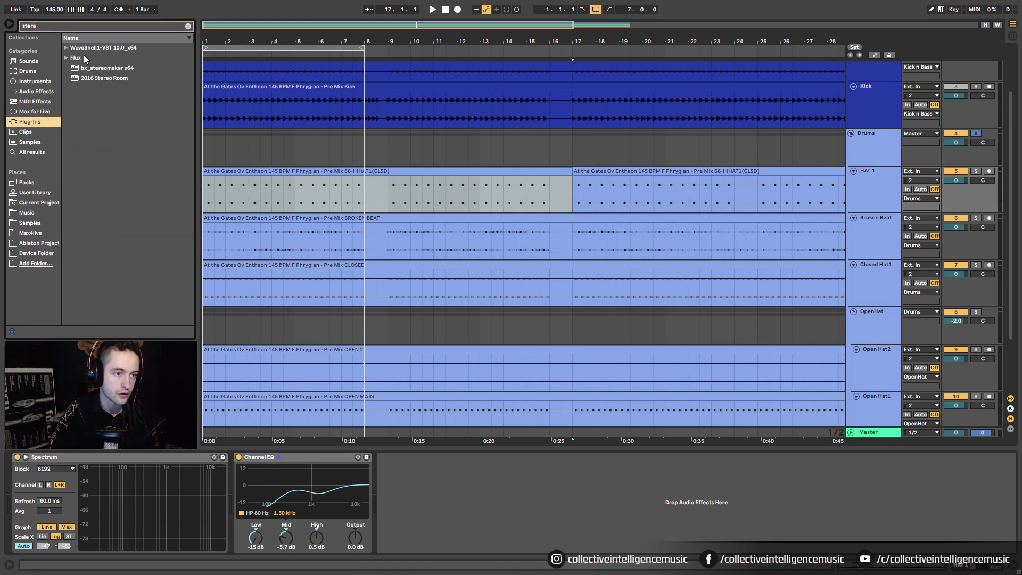
click(68, 49)
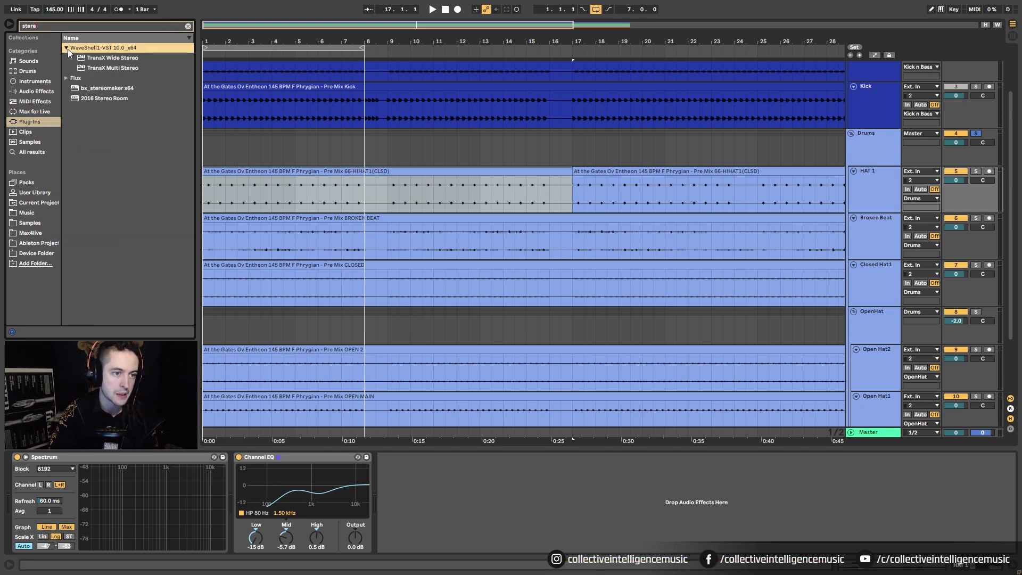
click(67, 58)
click(72, 68)
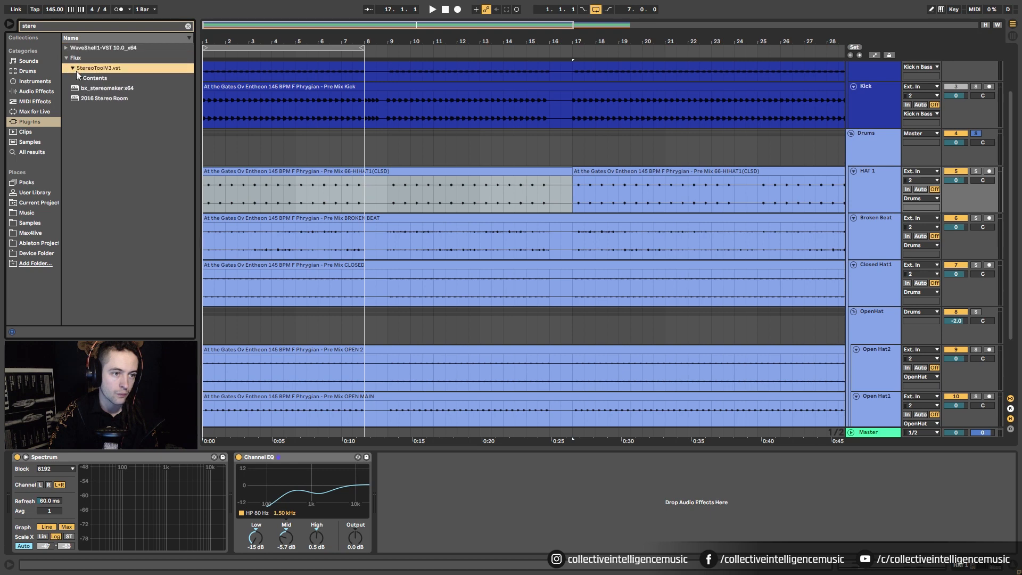
click(79, 78)
click(87, 89)
click(107, 98)
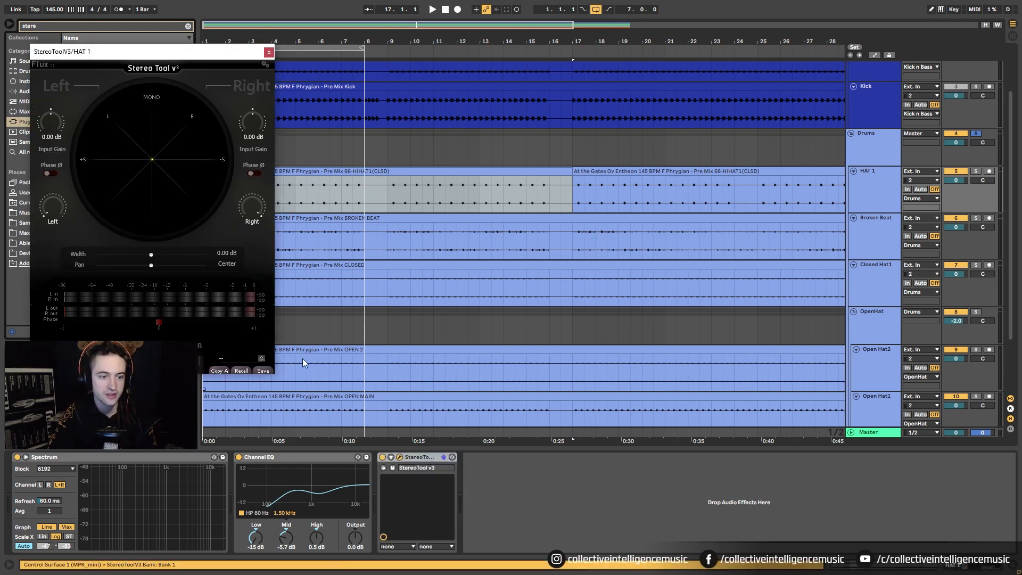
- Copy HAT 1's StereoToolV3 plug-in onto the Open Hat2 and Open Hat1 tracks
click(434, 459)
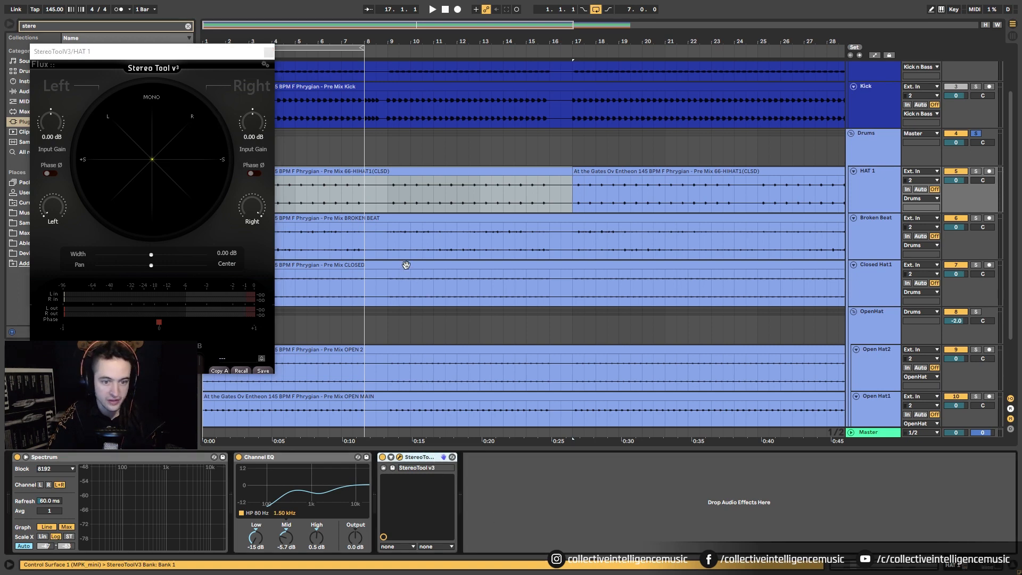
click(872, 230)
click(342, 265)
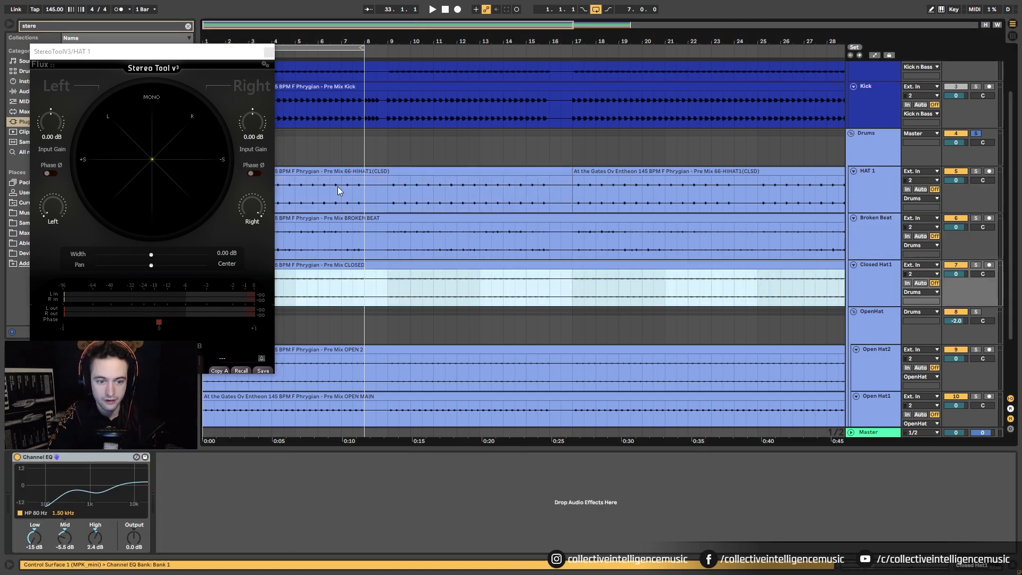
click(268, 52)
scroll(346, 279, down, 3)
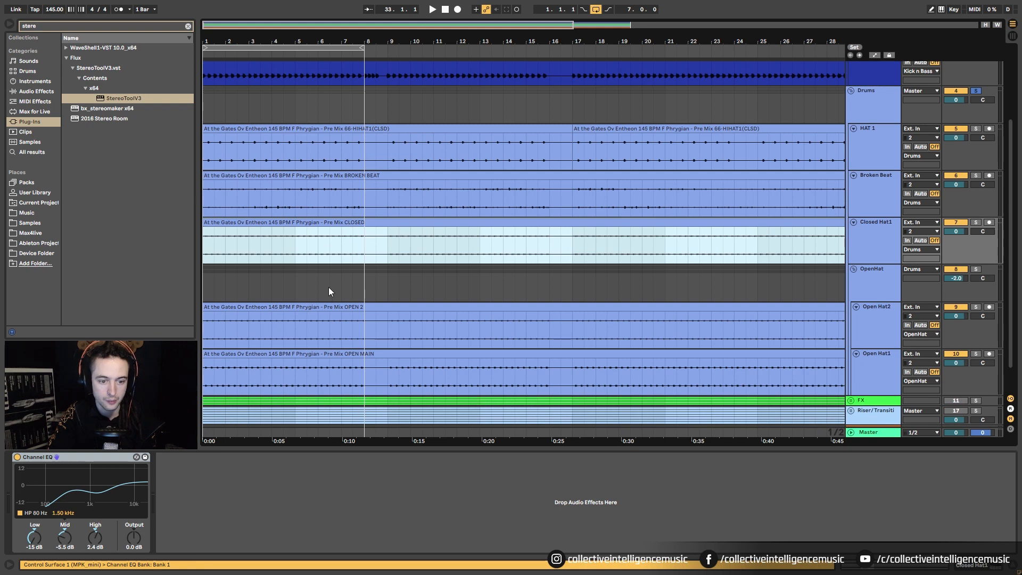
click(341, 325)
click(348, 319)
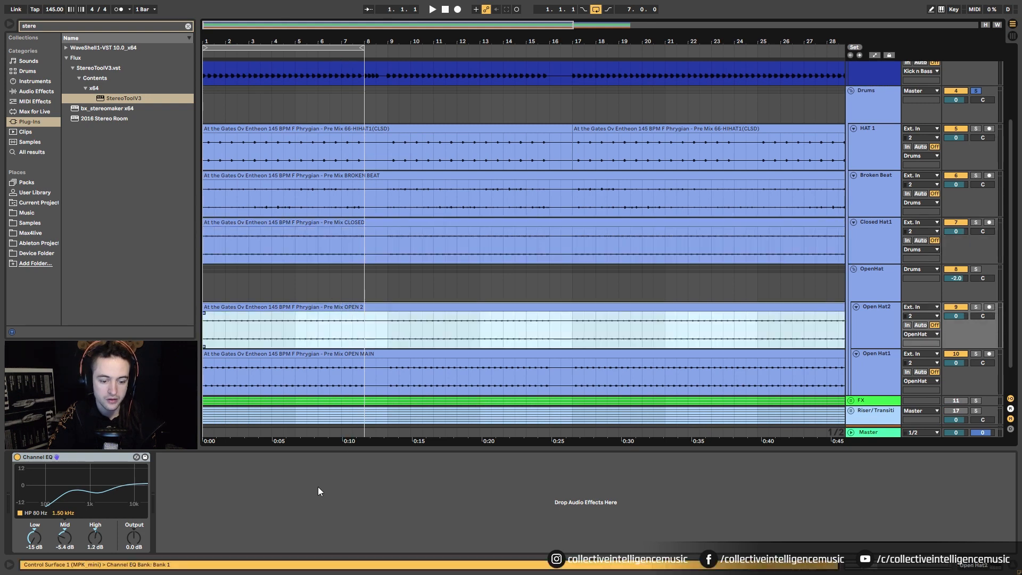
right_click(287, 476)
click(300, 479)
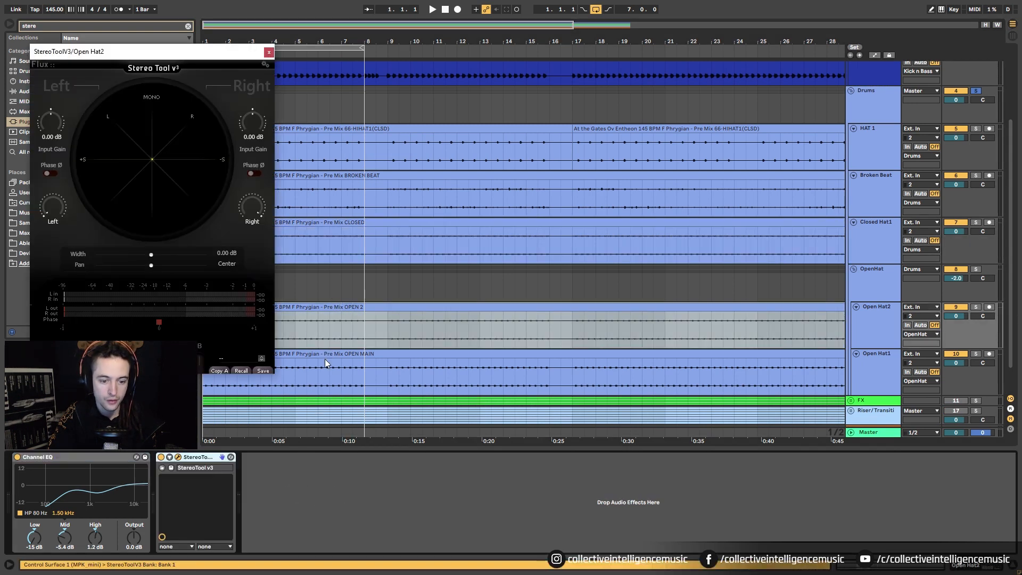
click(324, 358)
click(269, 52)
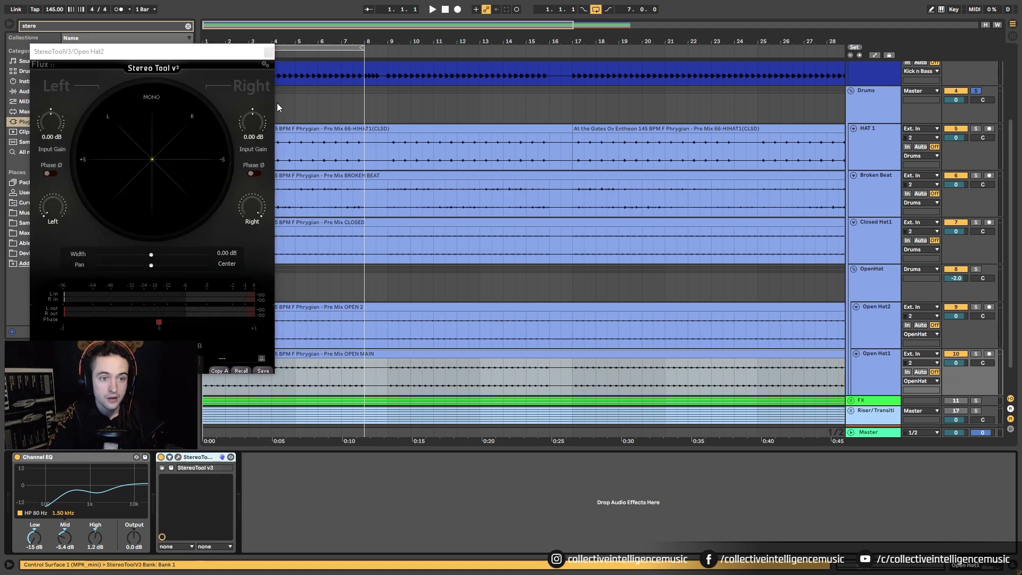
click(268, 52)
- Pan HAT 1 to L 15.3 % in its StereoToolV3 while the loop plays
click(292, 128)
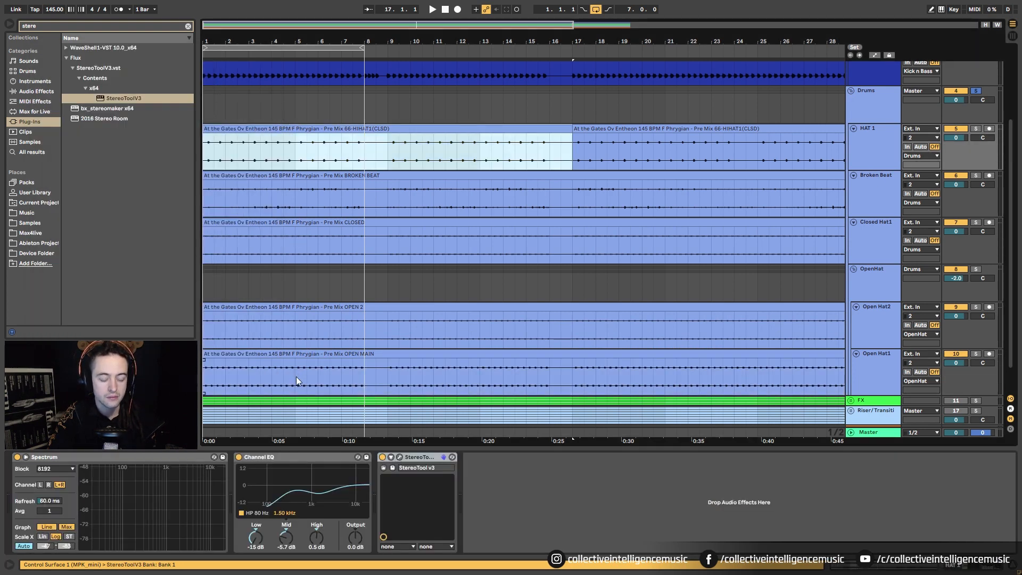
click(399, 457)
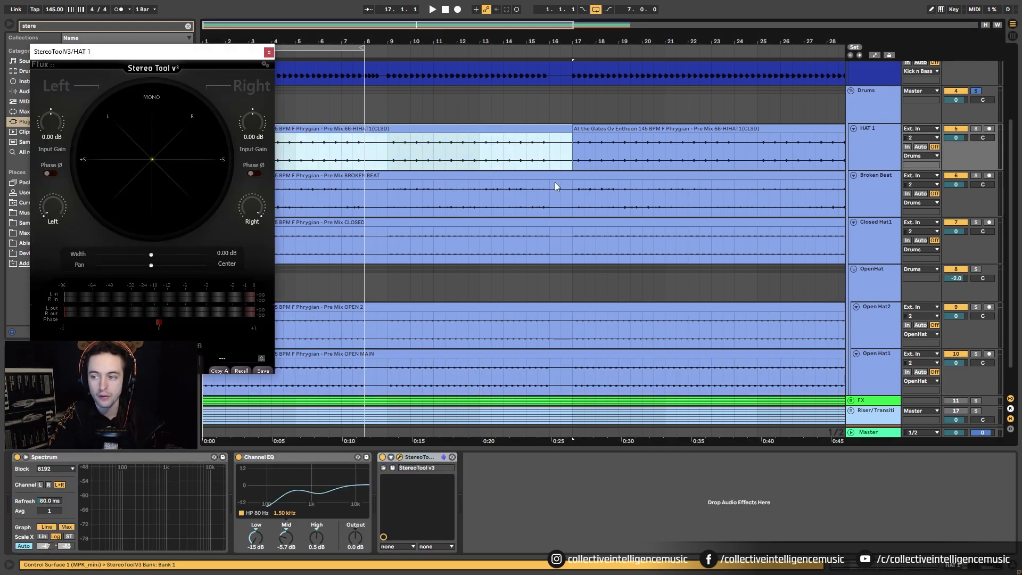
key(space)
drag(151, 265, 122, 270)
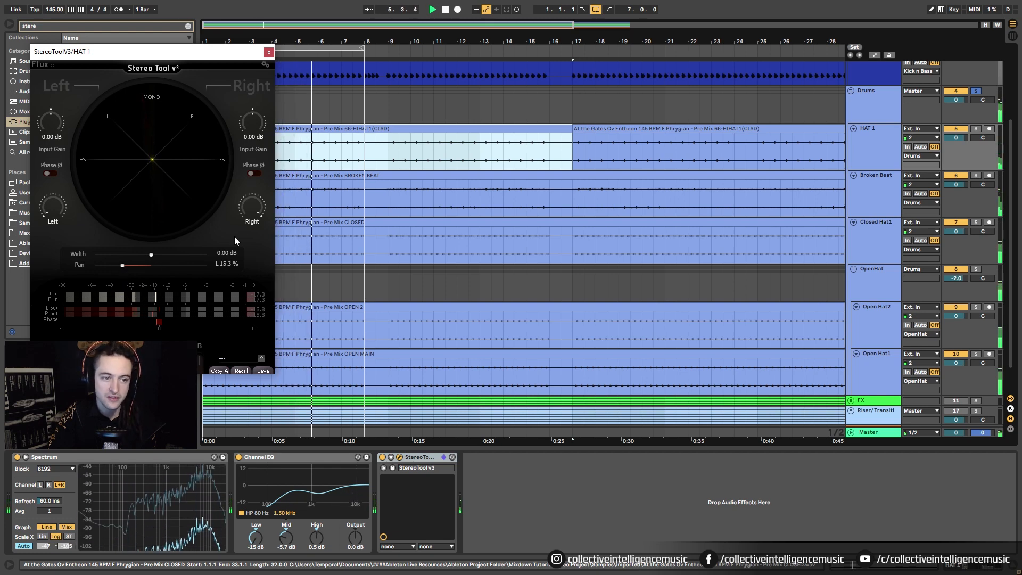
click(269, 53)
- Pan Open Hat1 to R 18.7 % in its StereoToolV3 during playback
scroll(323, 203, down, 2)
click(333, 275)
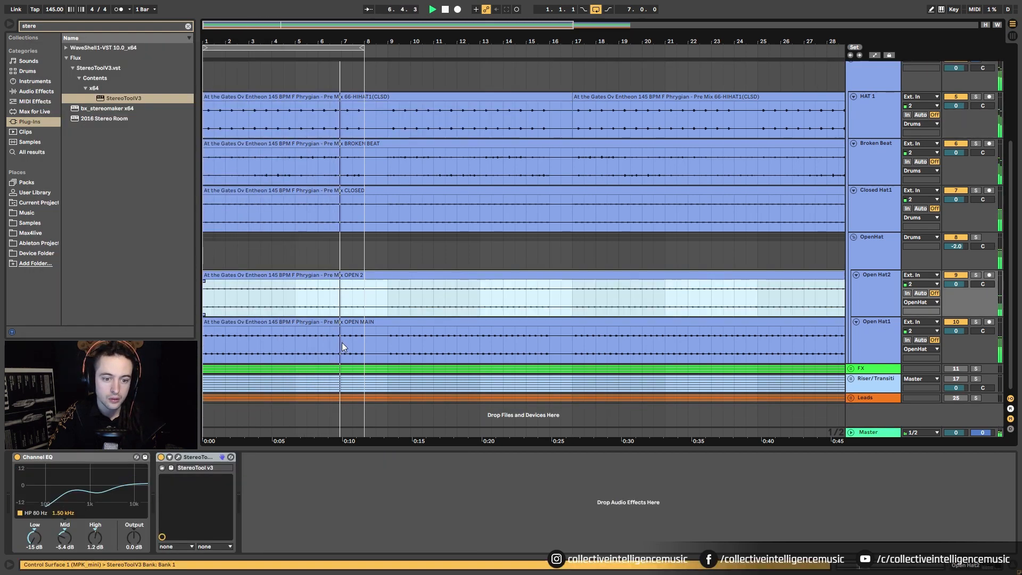
click(342, 346)
click(178, 457)
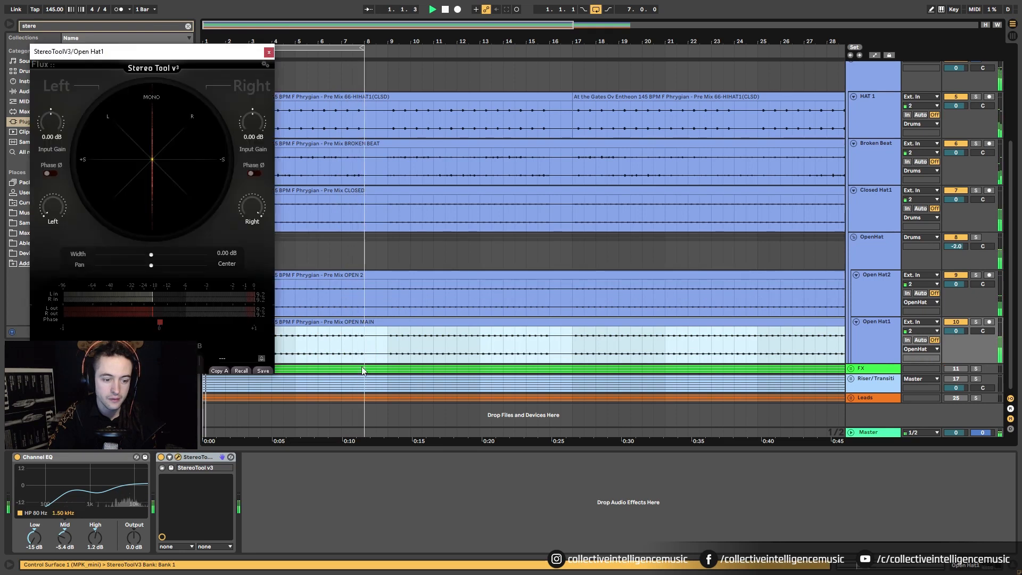
drag(167, 272, 182, 269)
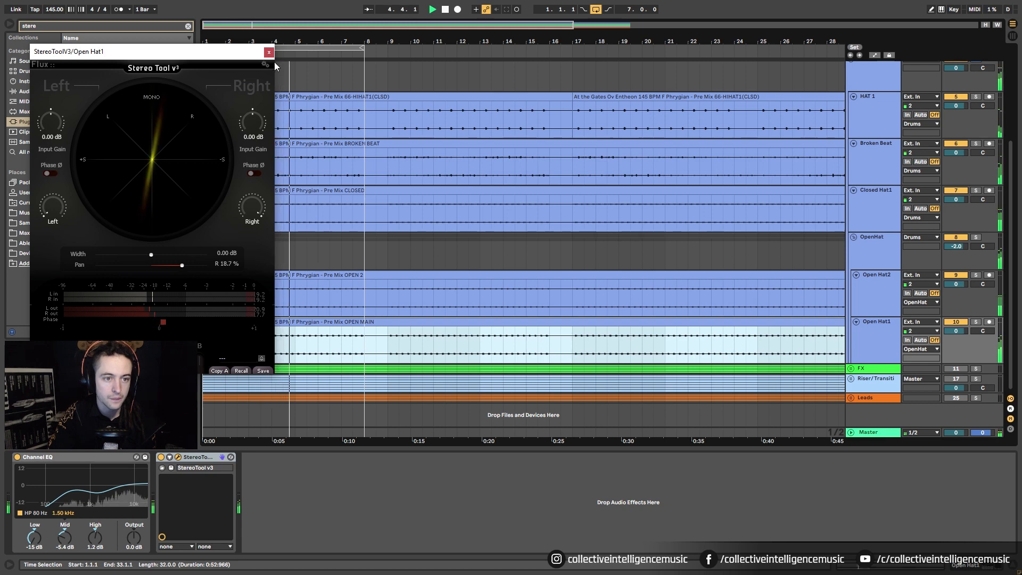
- Pan Open Hat2 to R 13.1 % in its StereoToolV3 and close the plug-in window
click(315, 302)
click(178, 457)
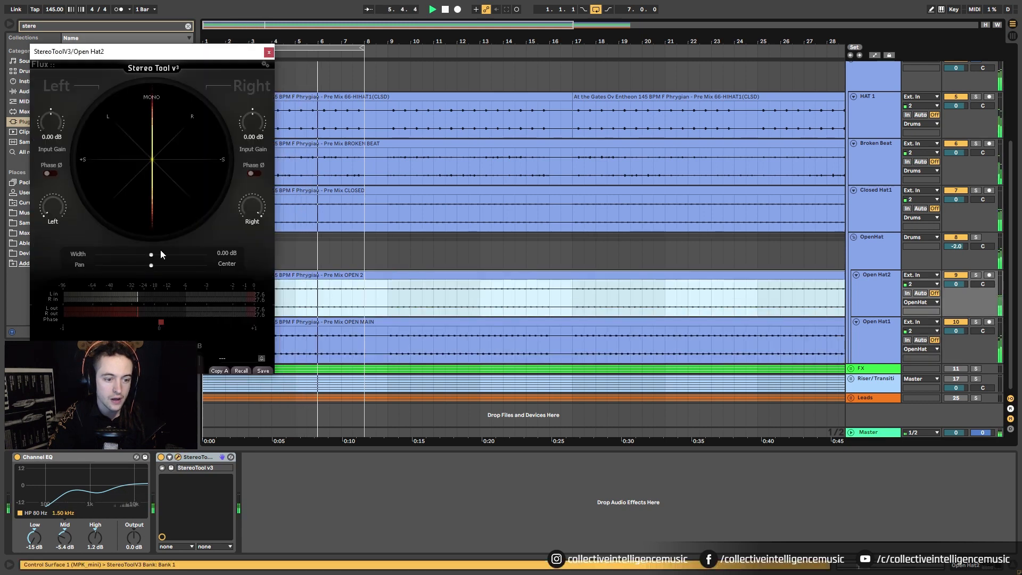
drag(163, 266, 178, 267)
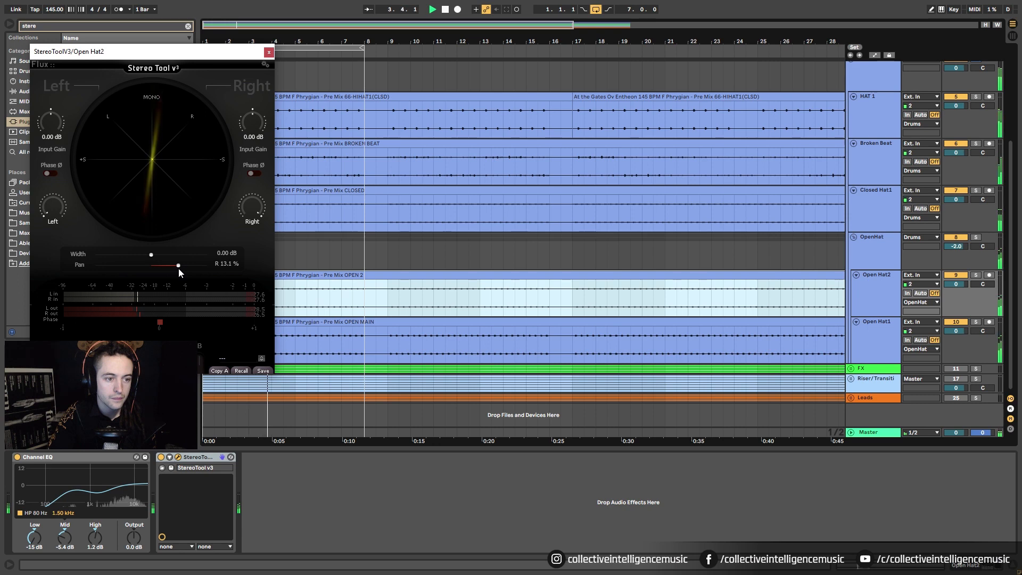
click(269, 52)
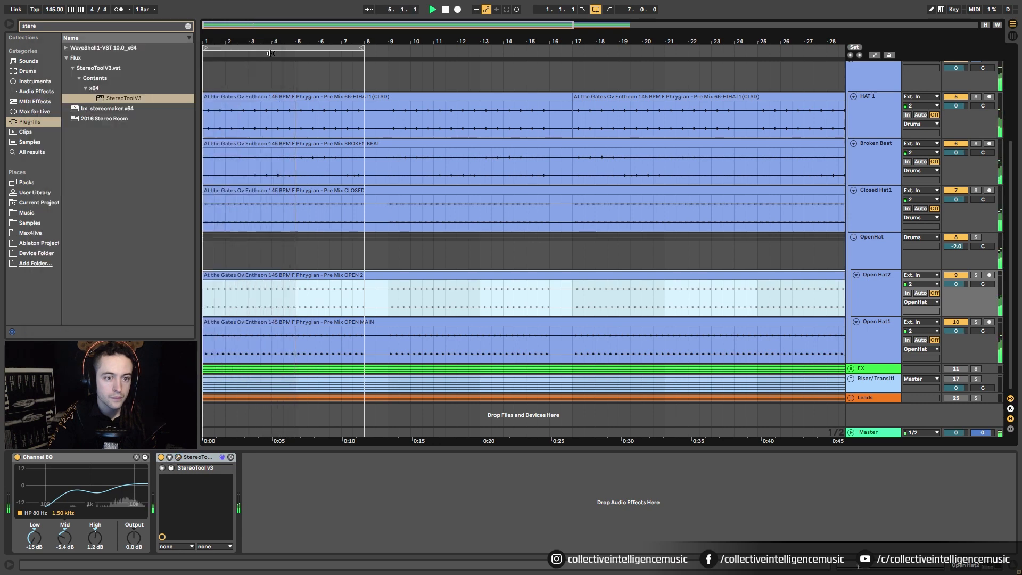
- Find Auto Pan in the audio effects and add it after the Channel EQ on the Closed Hat1 track
click(337, 191)
click(188, 27)
click(35, 92)
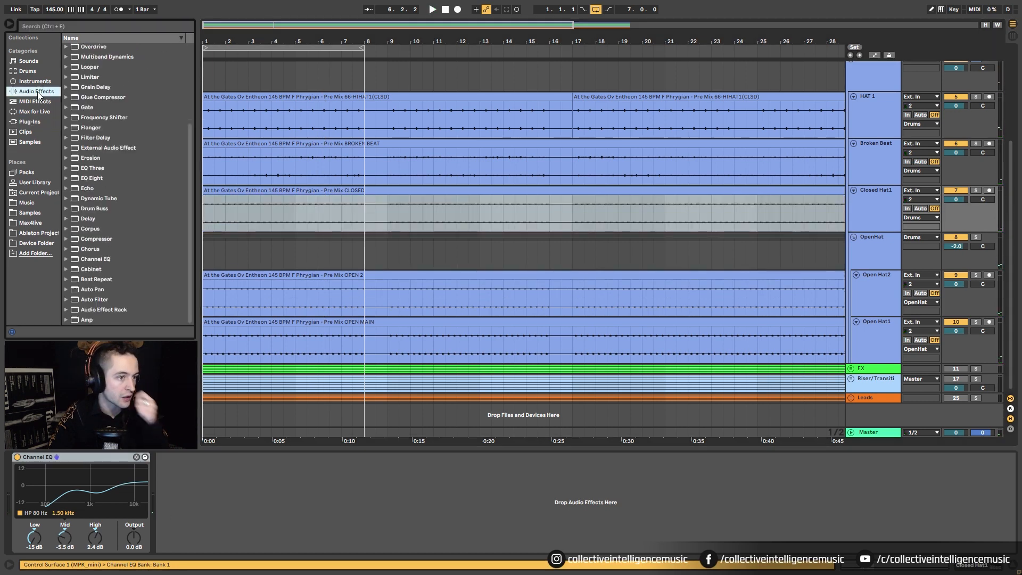
click(88, 27)
text(auto)
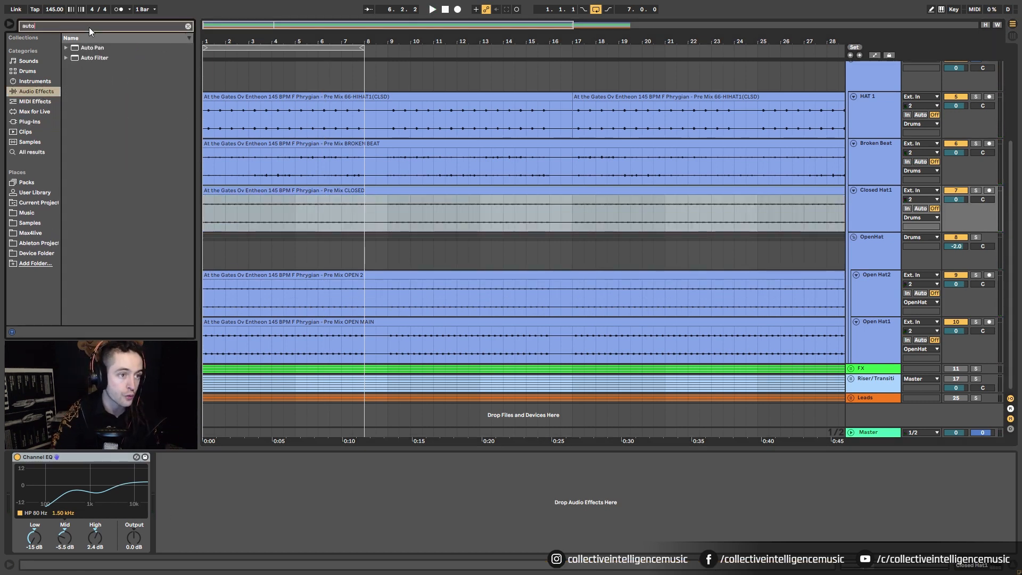
drag(251, 155, 359, 202)
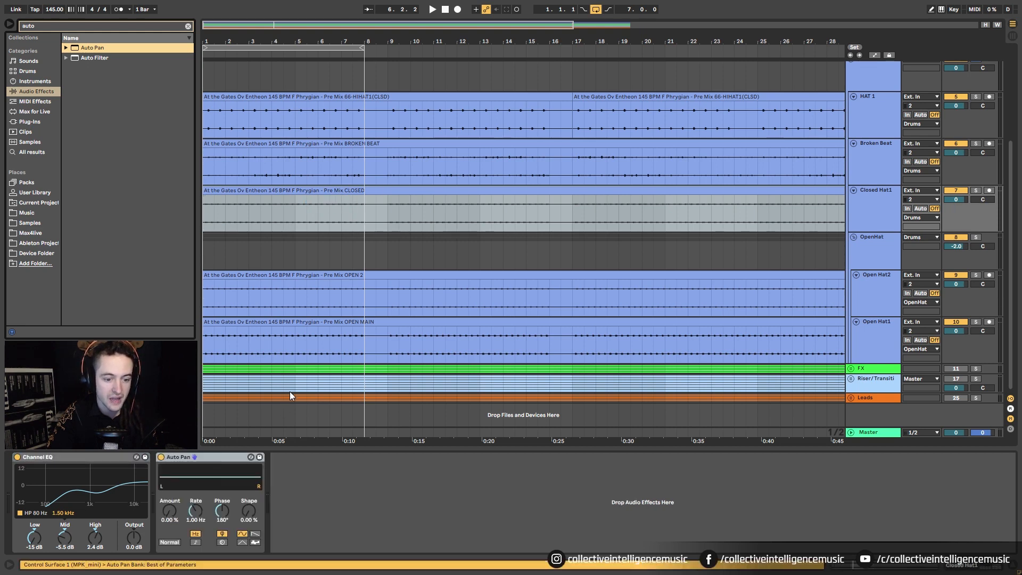
- Check the StereoToolV3 pan settings on Open Hat1 and HAT 1, closing each plug-in window after viewing
click(307, 363)
click(179, 456)
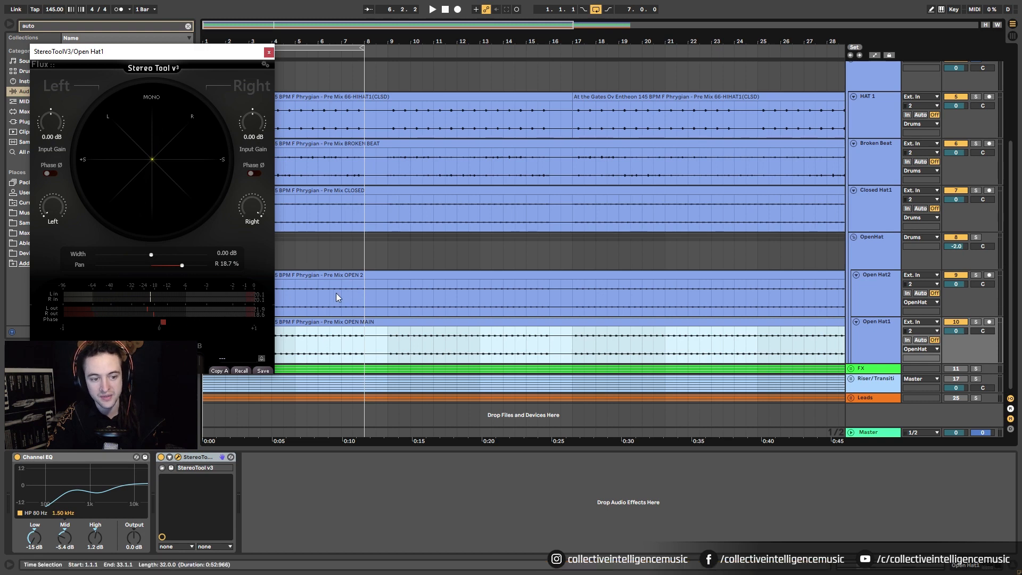
click(268, 52)
click(267, 96)
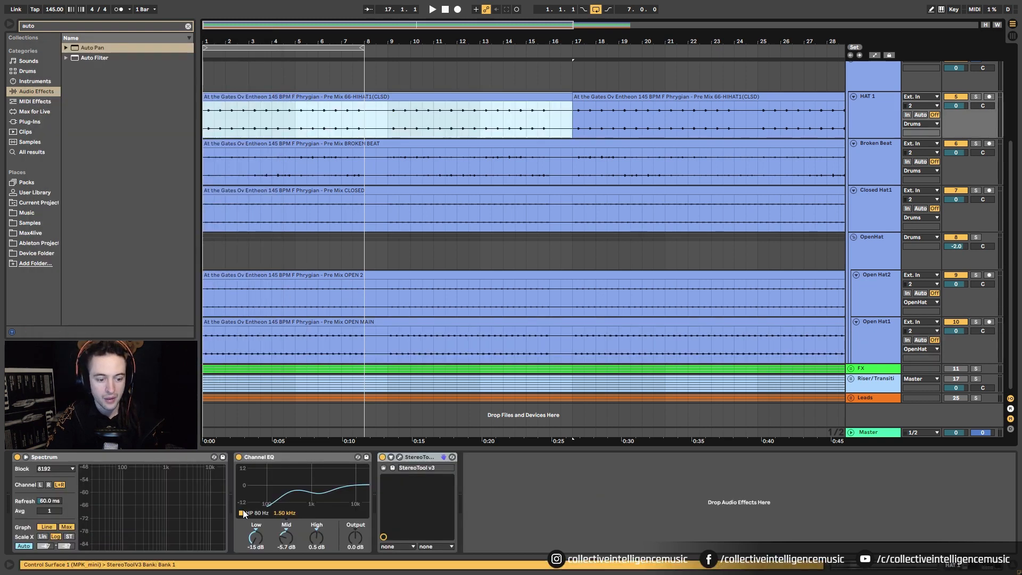
click(399, 456)
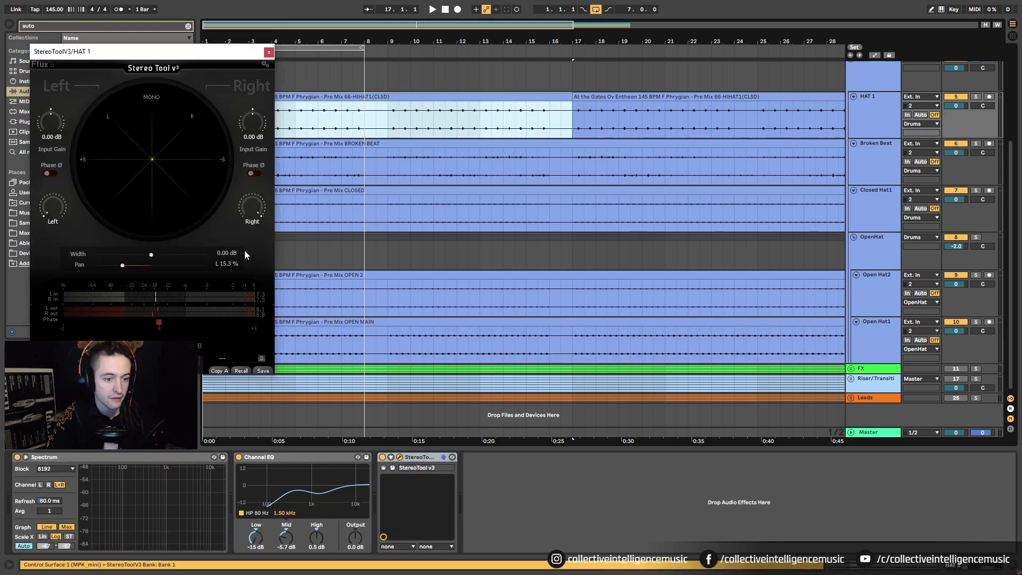
click(268, 53)
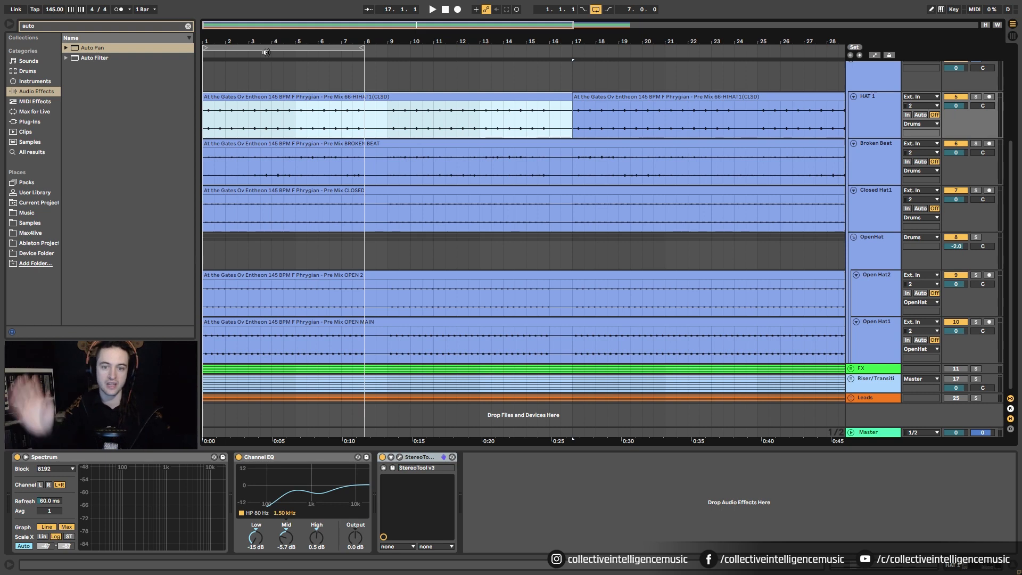
- Solo Closed Hat1 and set its Auto Pan to about 40 % amount with a tempo-synced 1/8 rate
click(313, 191)
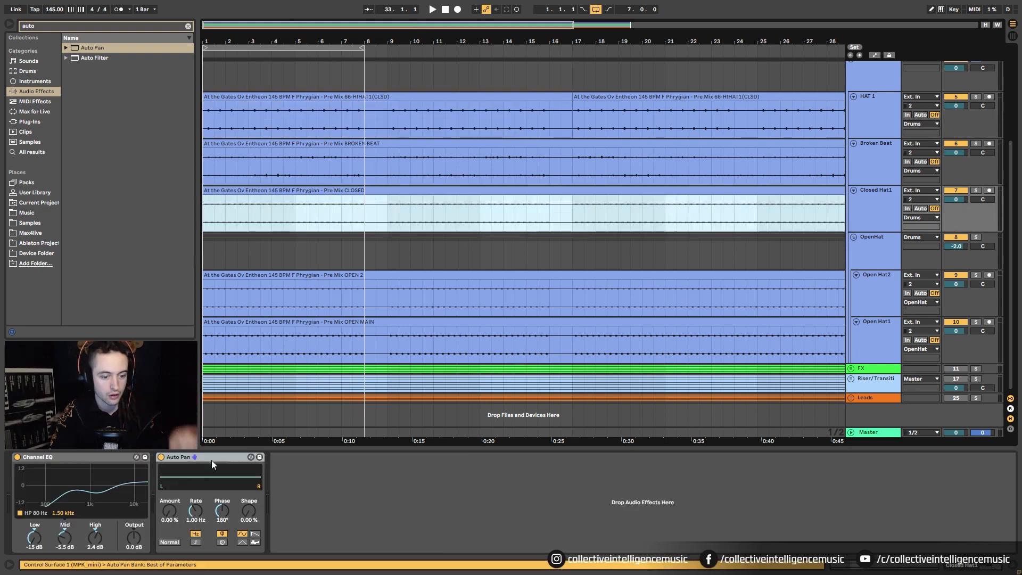
click(975, 190)
key(space)
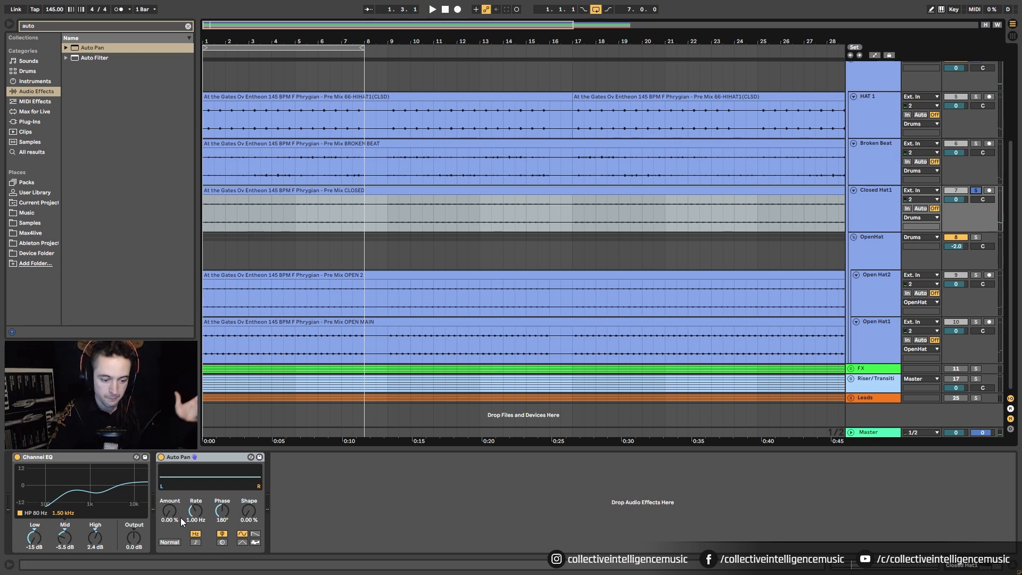
drag(181, 517, 180, 512)
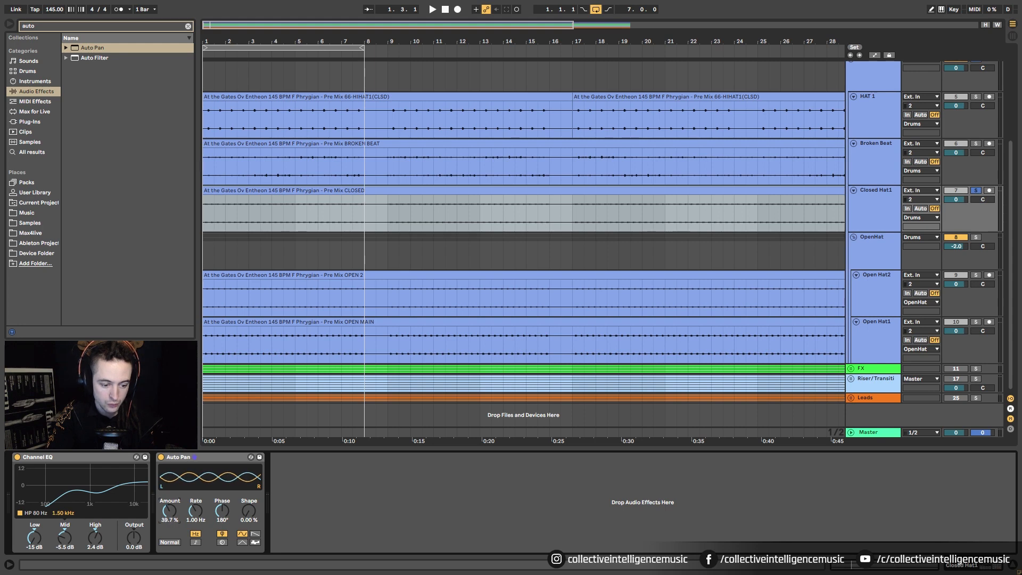
click(196, 542)
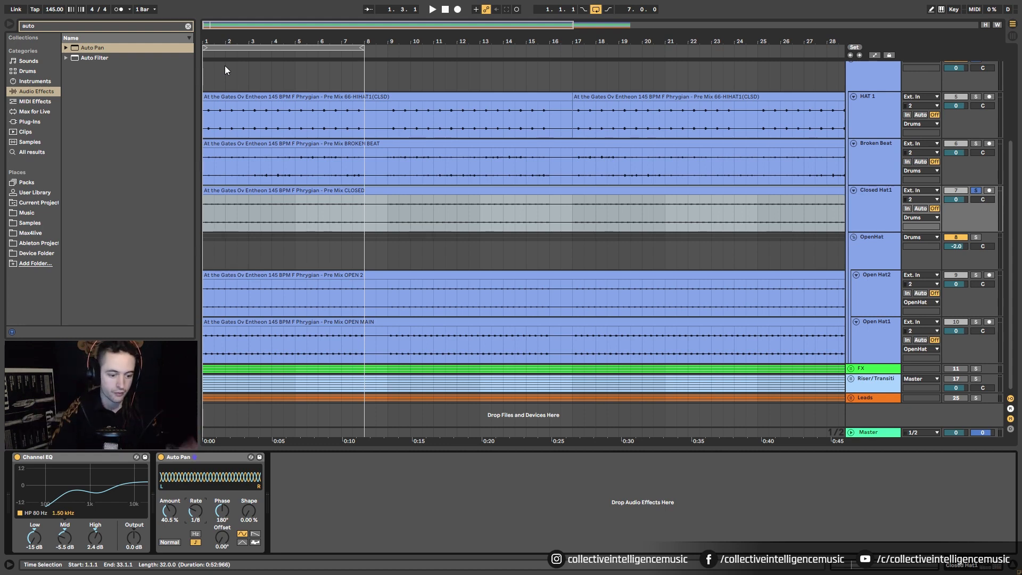
- Audition different Auto Pan amounts on Closed Hat1 during playback, set the amount to 30 % and compare the effect bypassed and active
key(space)
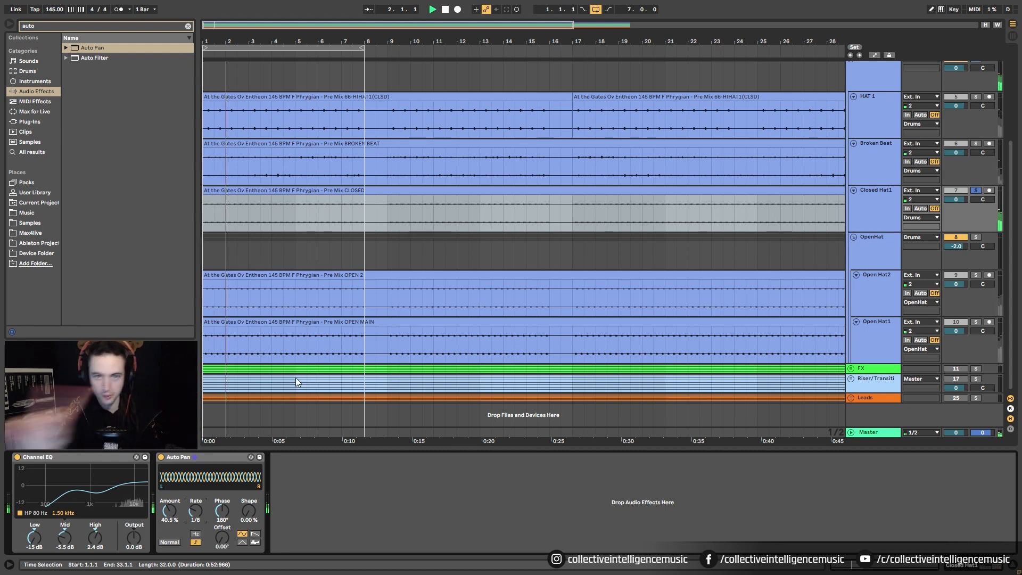
mouse_move(169, 511)
mouse_down()
mouse_move(169, 489)
mouse_move(171, 511)
mouse_up()
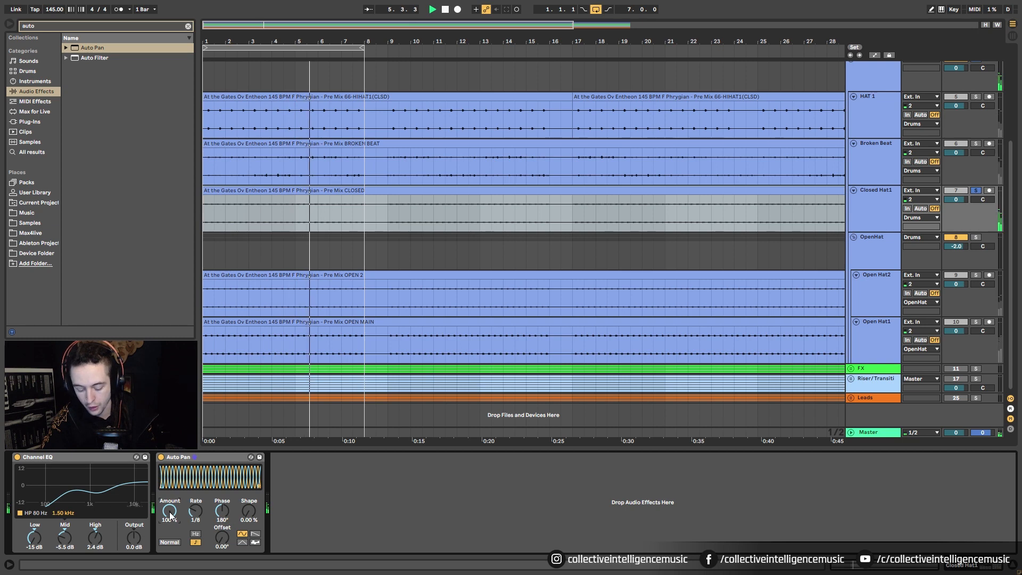
drag(170, 514, 171, 517)
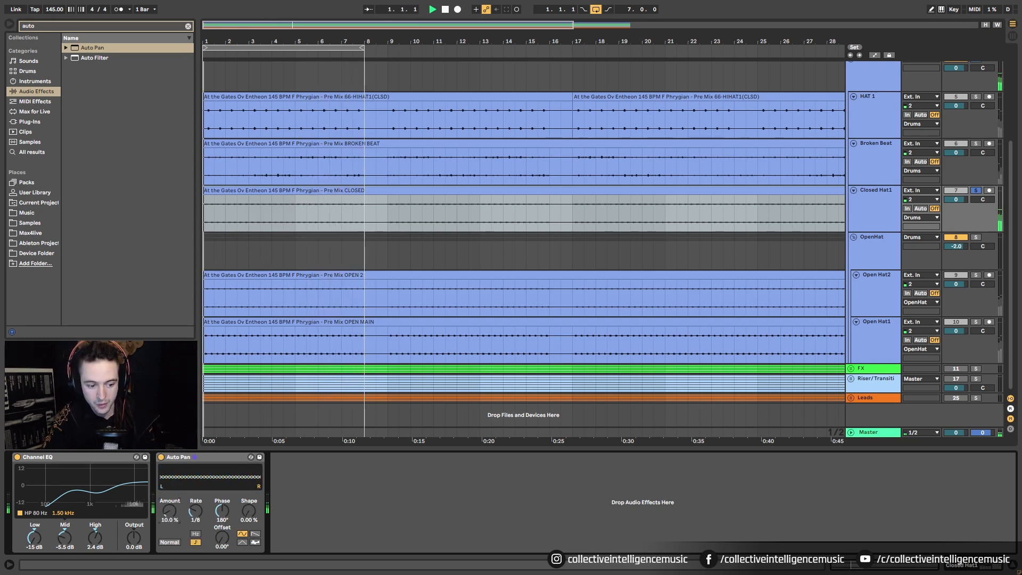
drag(170, 515, 170, 506)
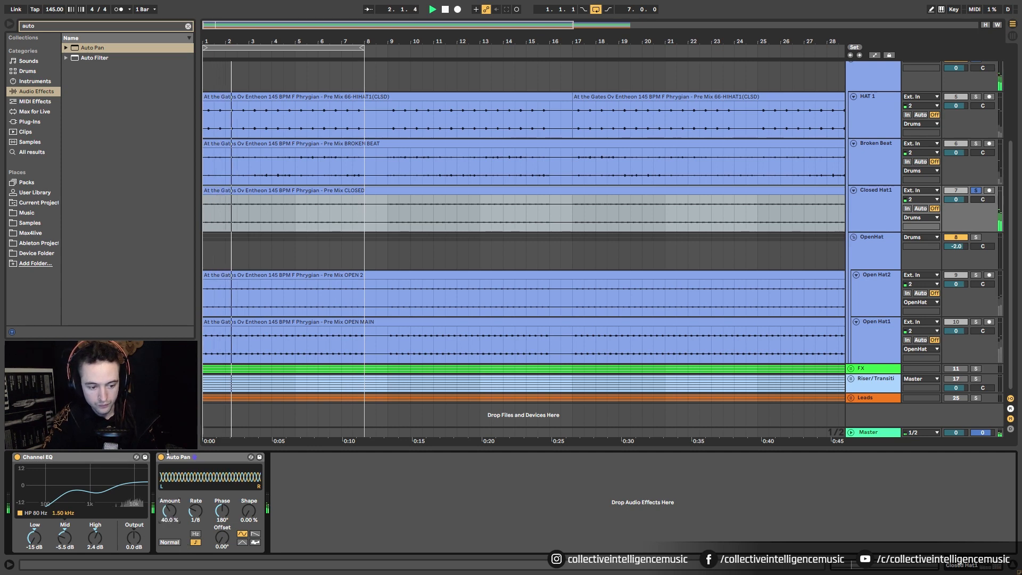
drag(165, 516, 165, 522)
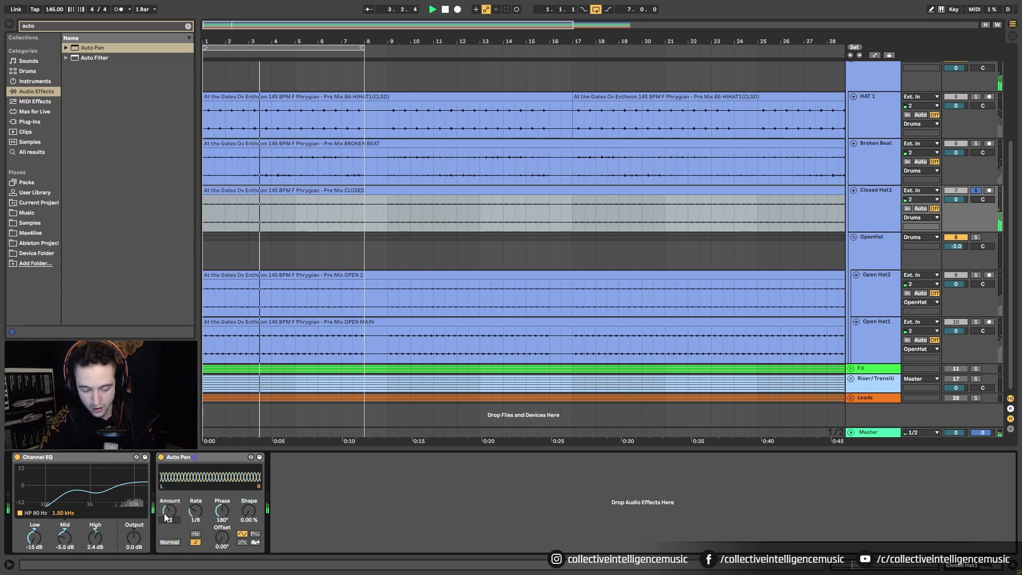
click(160, 457)
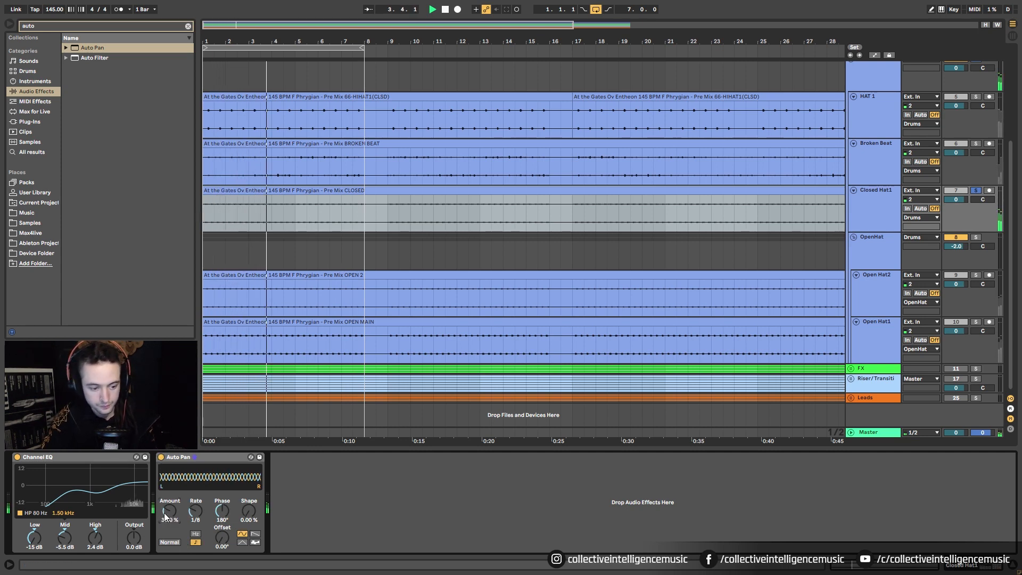
click(161, 457)
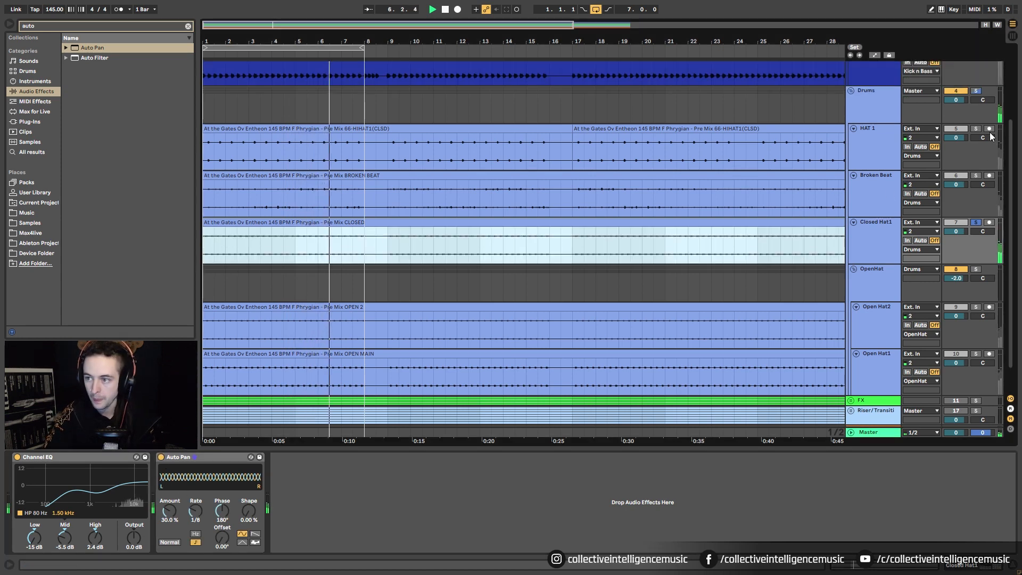
- Switch the solo from Closed Hat1 to the Drums group, then unsolo it to hear the drums with the kick and bass
scroll(978, 91, up, 2)
click(977, 91)
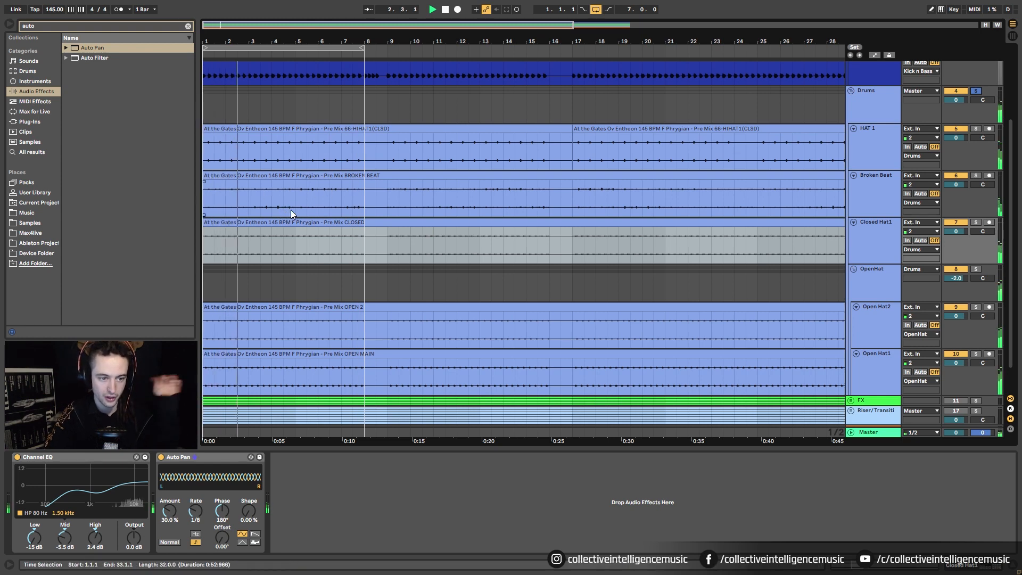
click(250, 176)
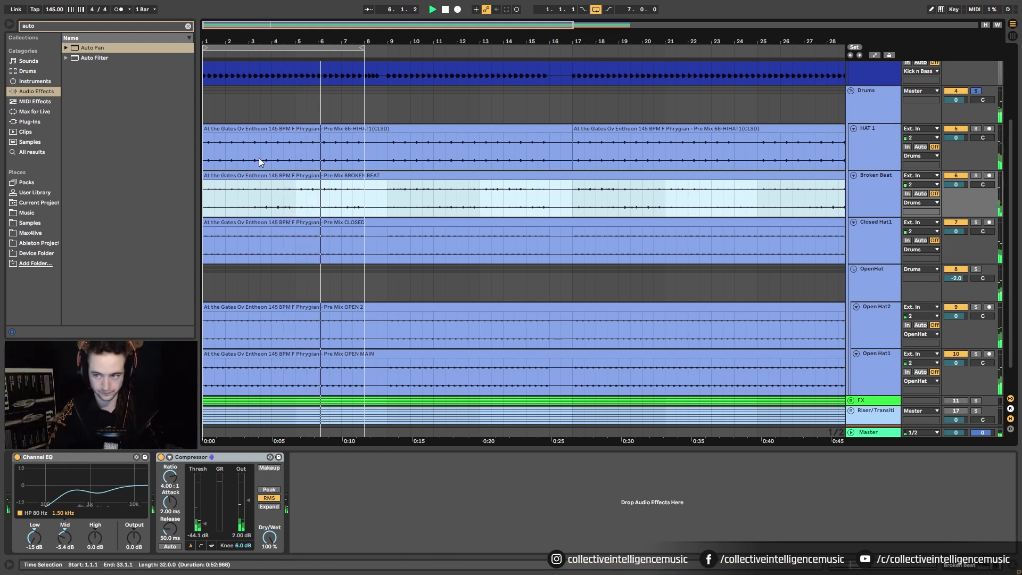
scroll(934, 113, up, 3)
scroll(847, 166, up, 1)
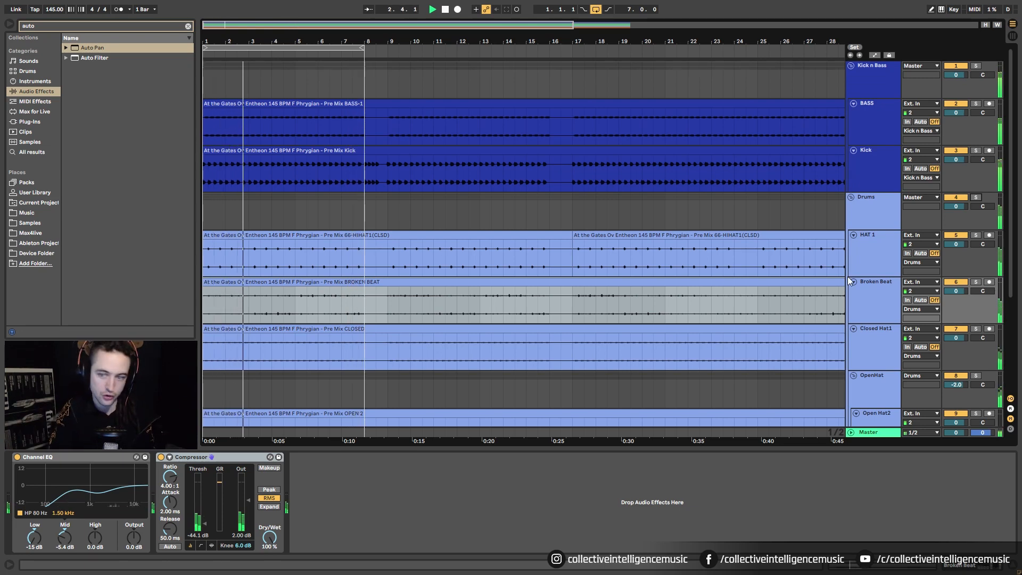
click(883, 223)
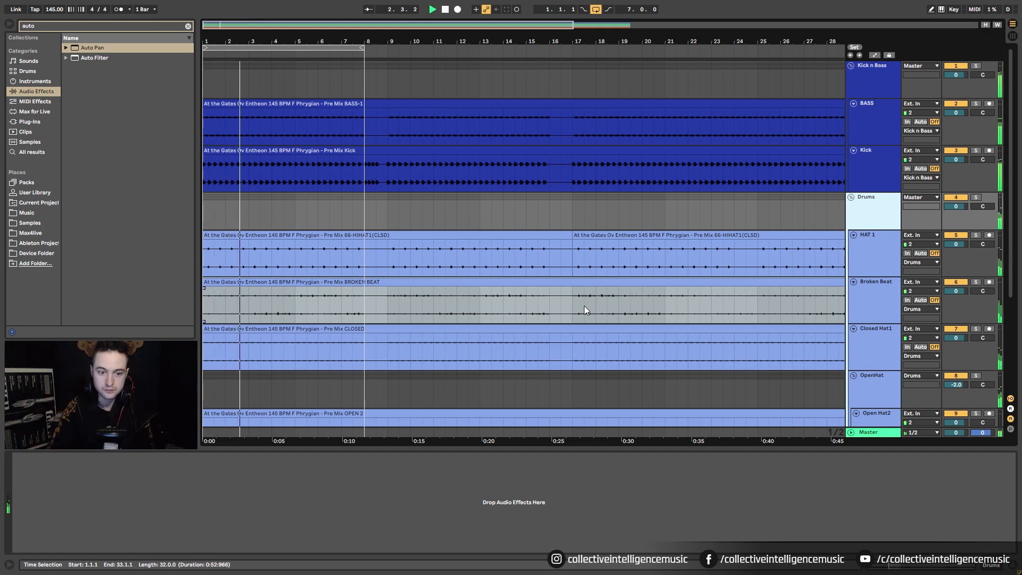
scroll(484, 327, down, 1)
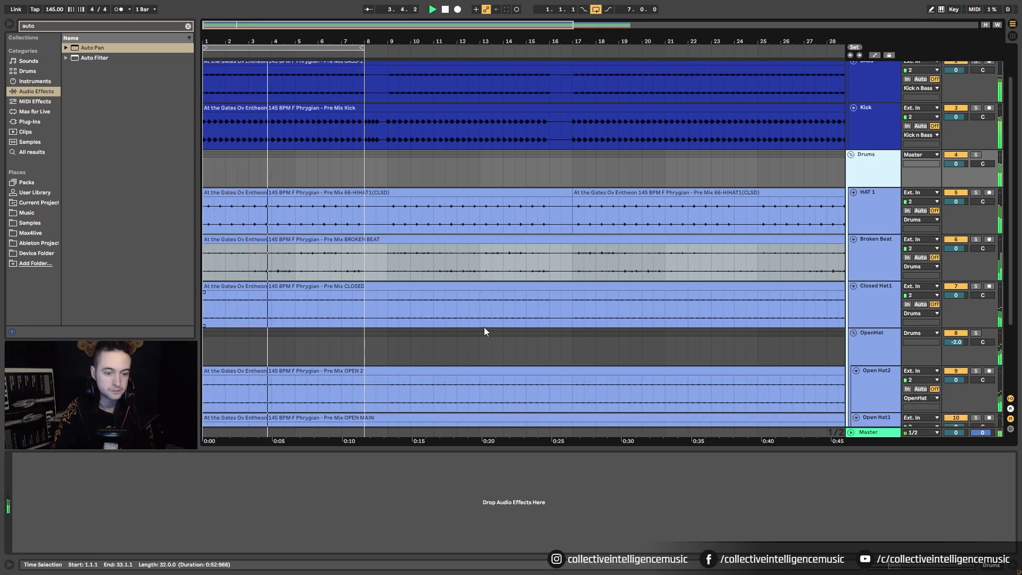
scroll(483, 331, down, 1)
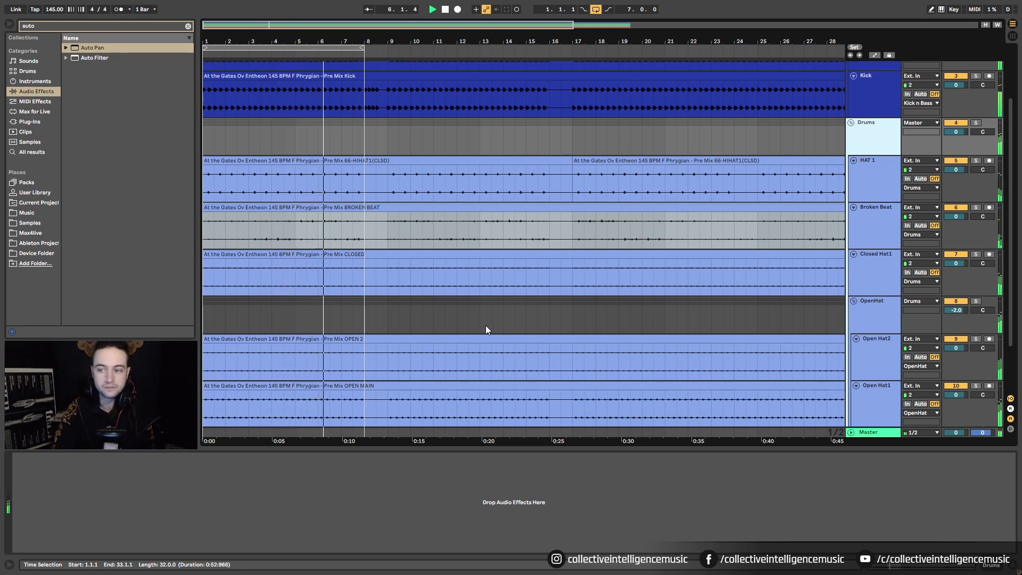
- Set the Broken Beat clip's gain to -12 dB in its sample settings
click(860, 221)
key(shift+Tab)
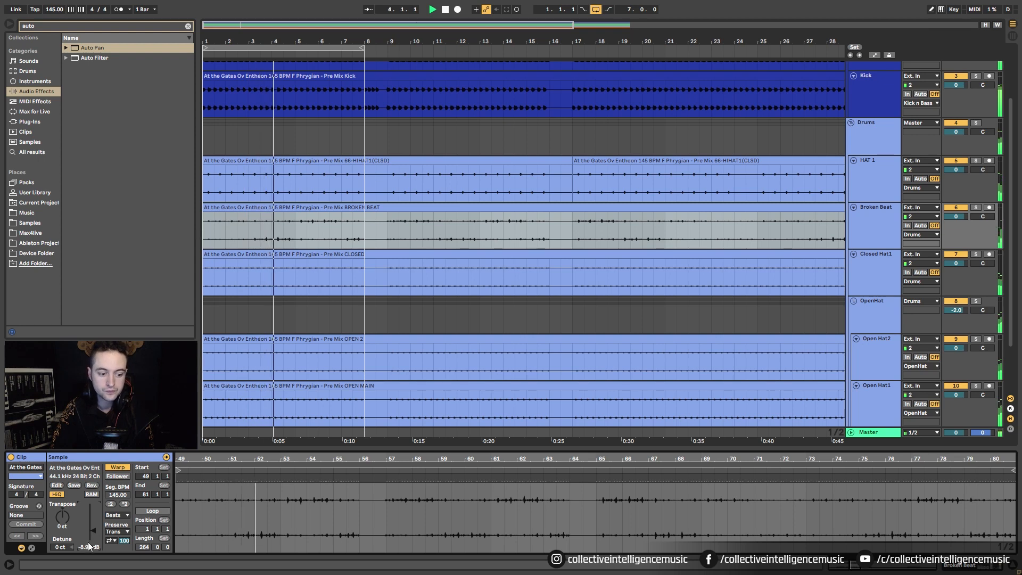
drag(92, 539, 92, 538)
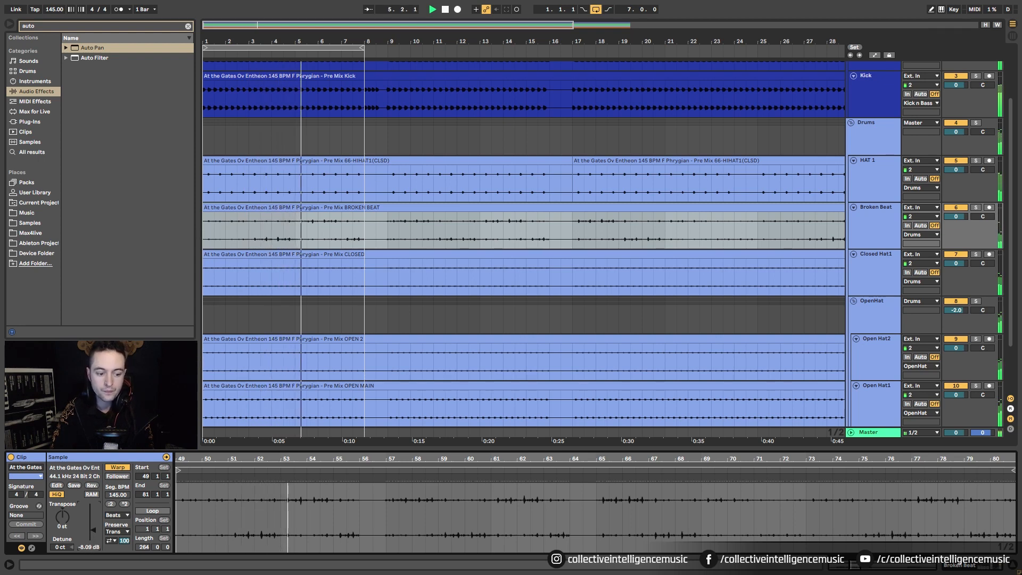
click(958, 565)
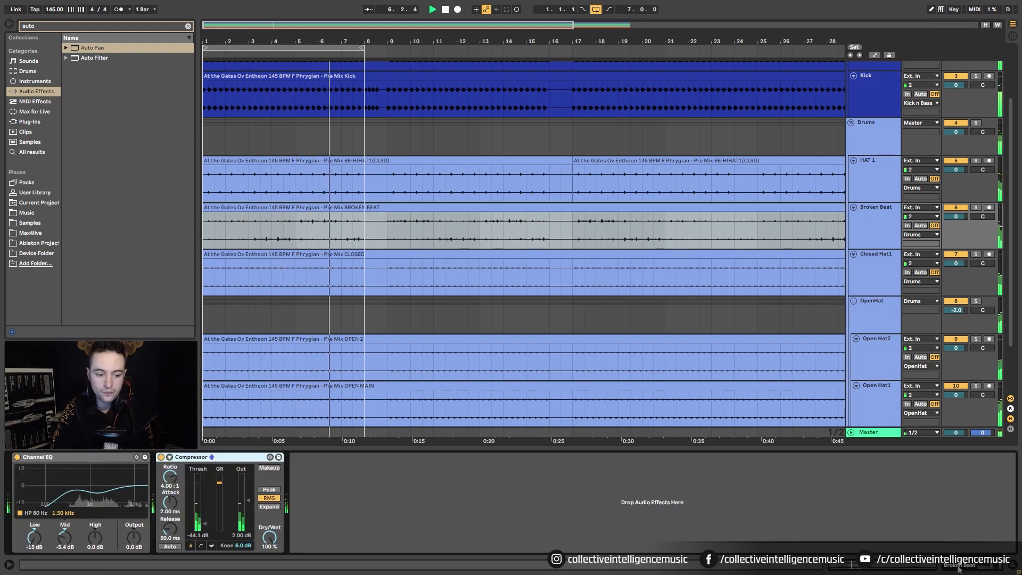
click(904, 566)
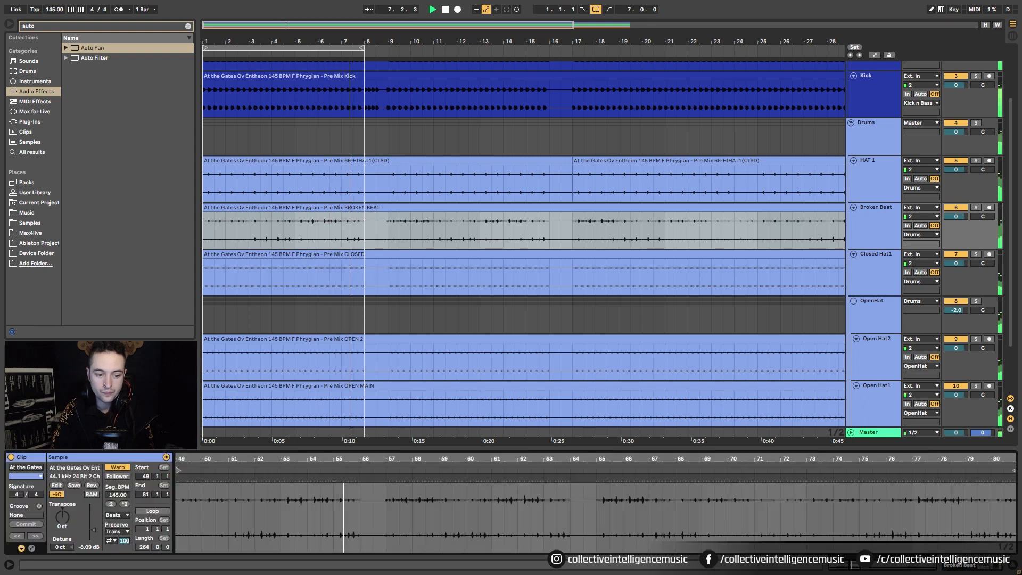
click(87, 547)
text(-12)
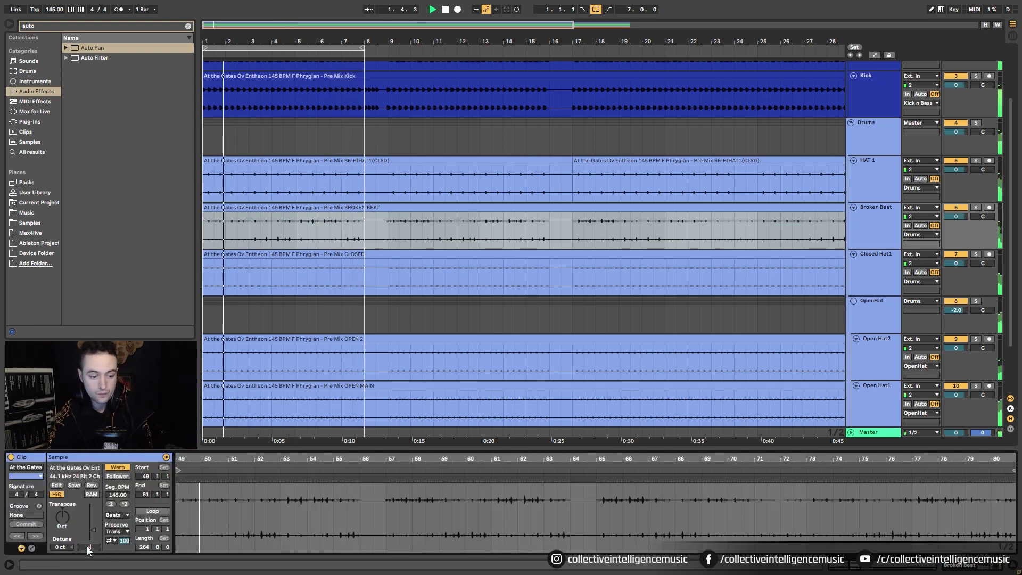
key(Return)
- Raise the output gain of Broken Beat's Compressor to 6.19 dB while the loop plays
key(shift+Tab)
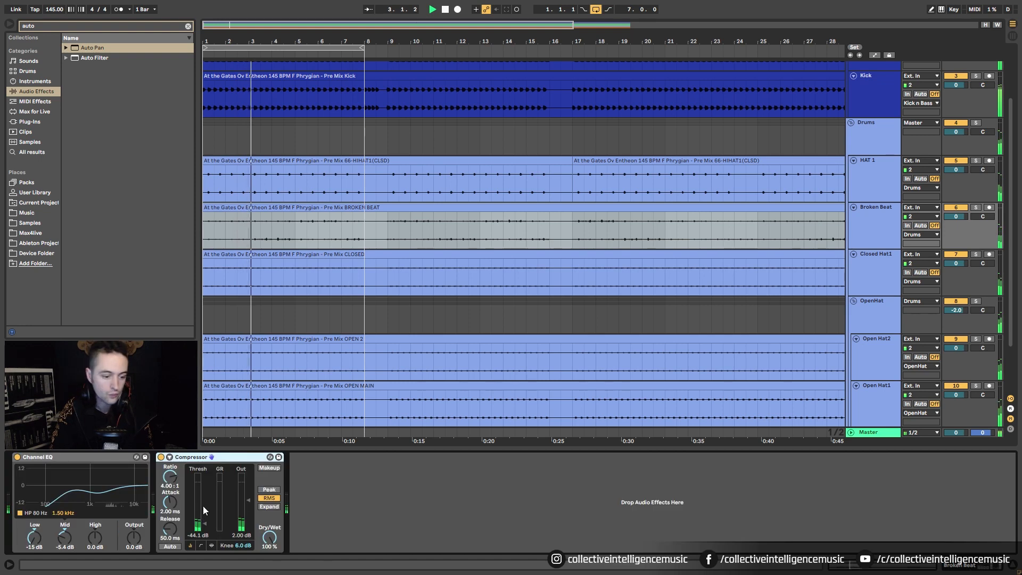
drag(243, 535, 243, 535)
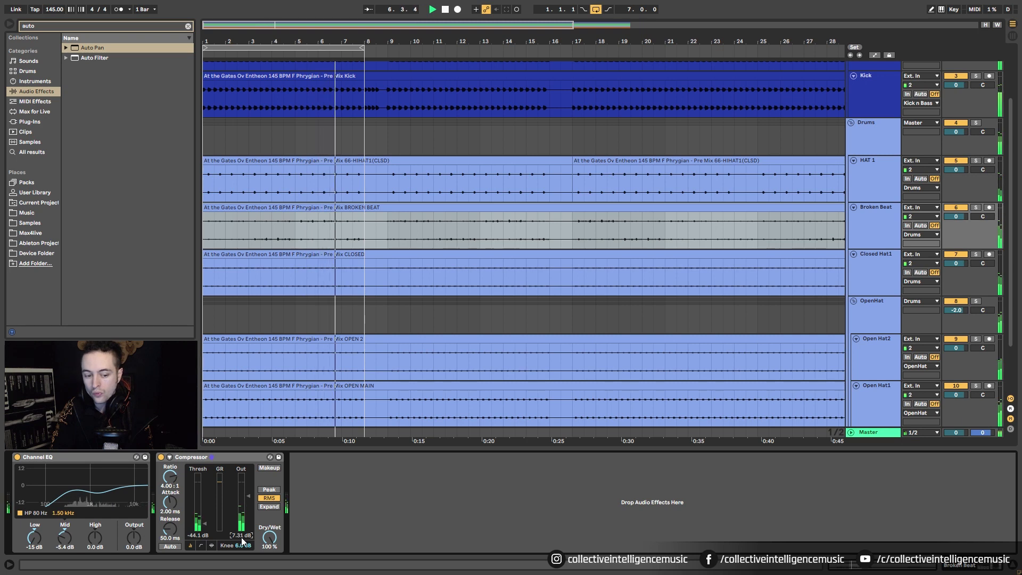
drag(241, 538, 241, 543)
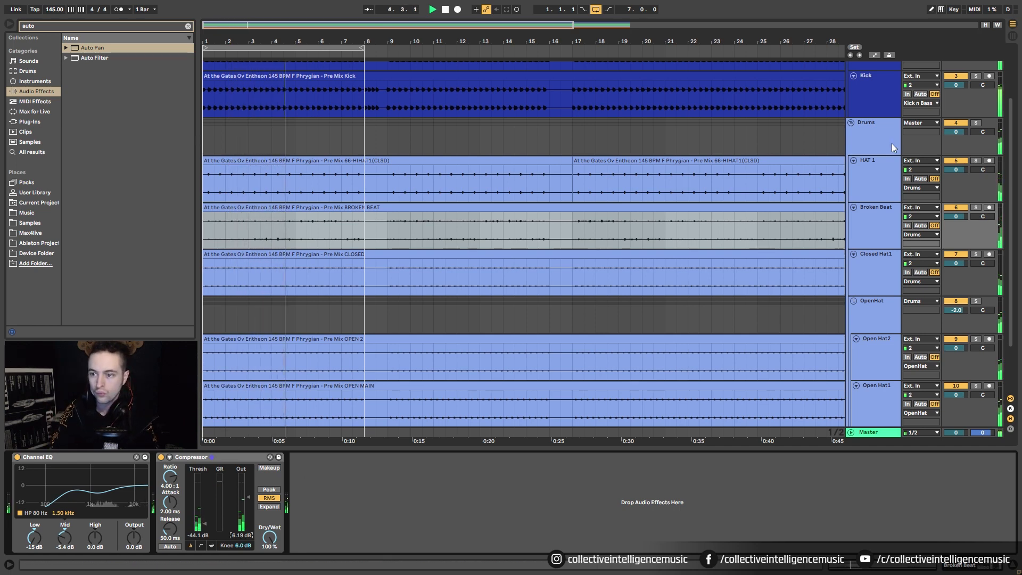
- Solo the Drums group, select its lane at bar 5 and stop playback
click(974, 132)
click(975, 123)
click(296, 138)
key(space)
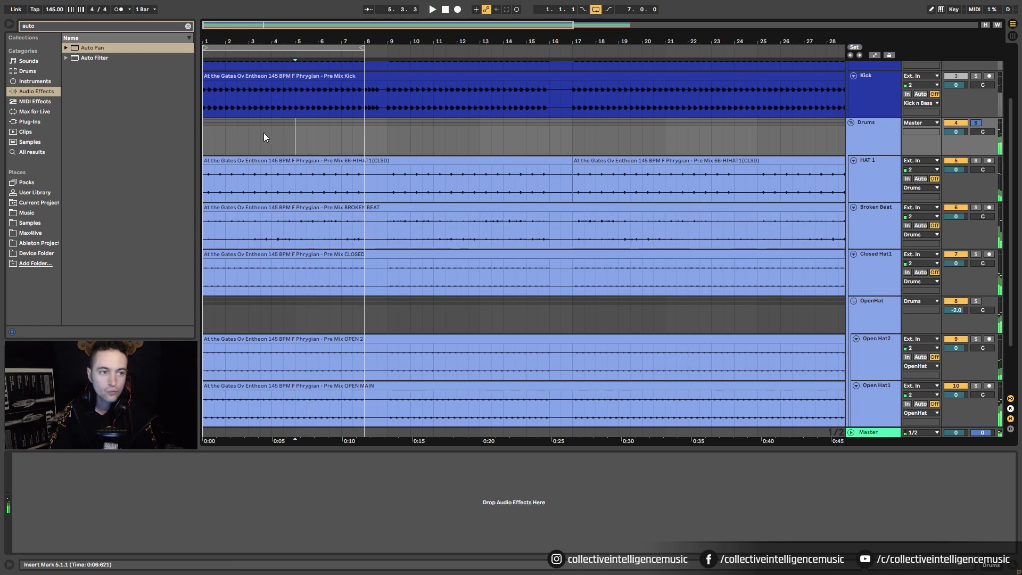
- Search the audio effects for "comp" and add a Compressor to the Drums group
click(188, 25)
scroll(144, 241, up, 3)
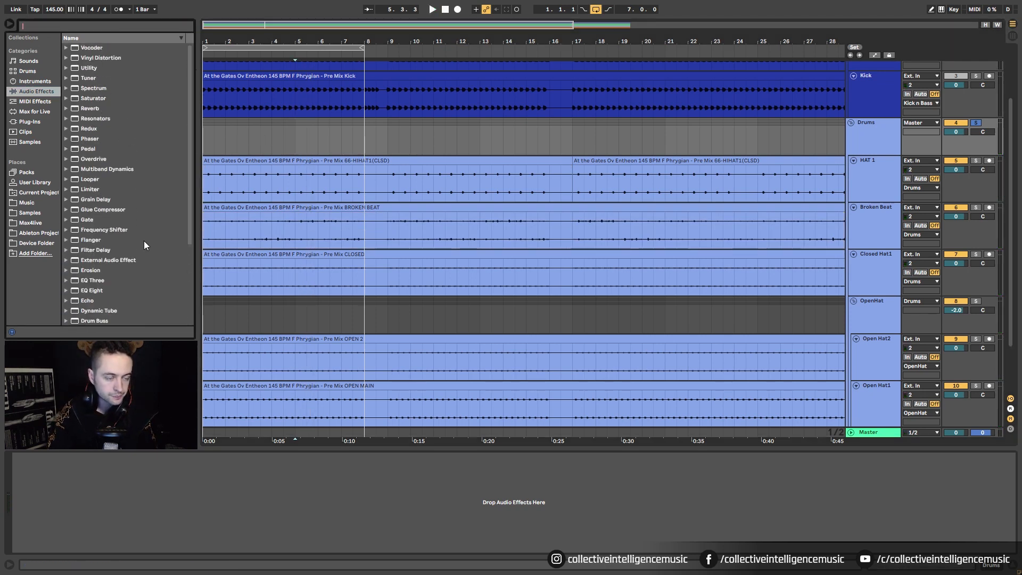
scroll(144, 240, up, 8)
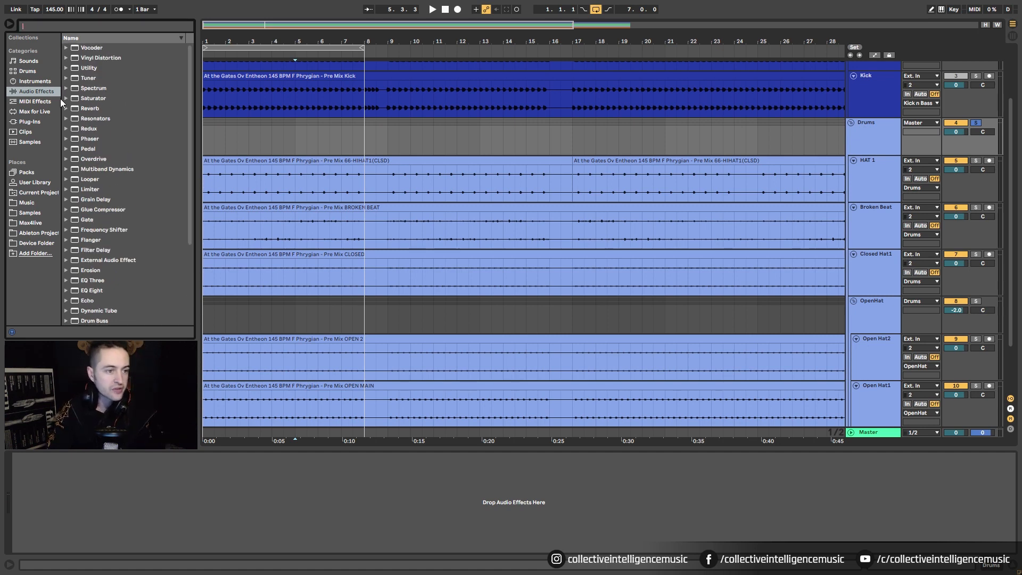
click(55, 24)
text(comp)
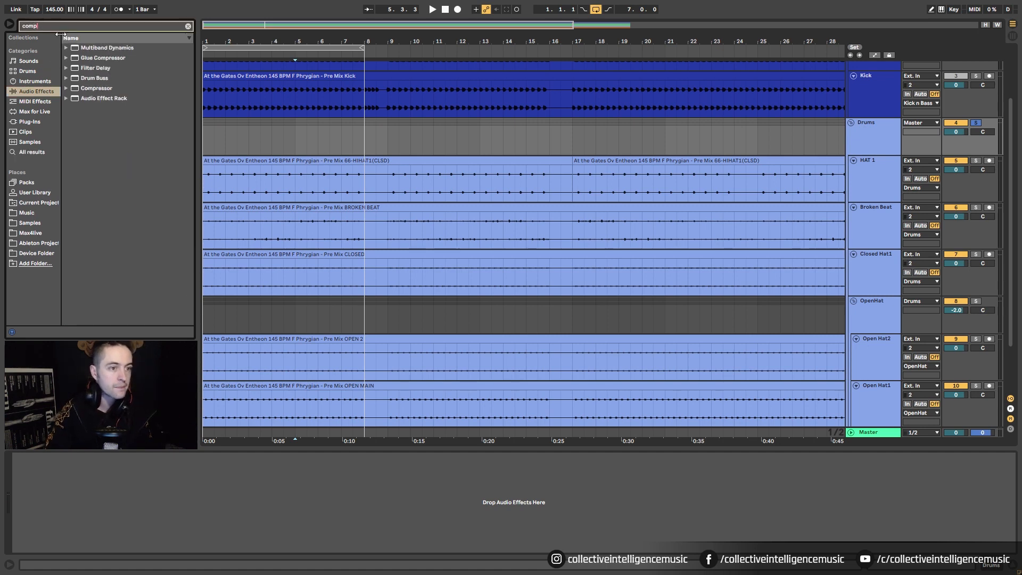
drag(221, 136, 232, 147)
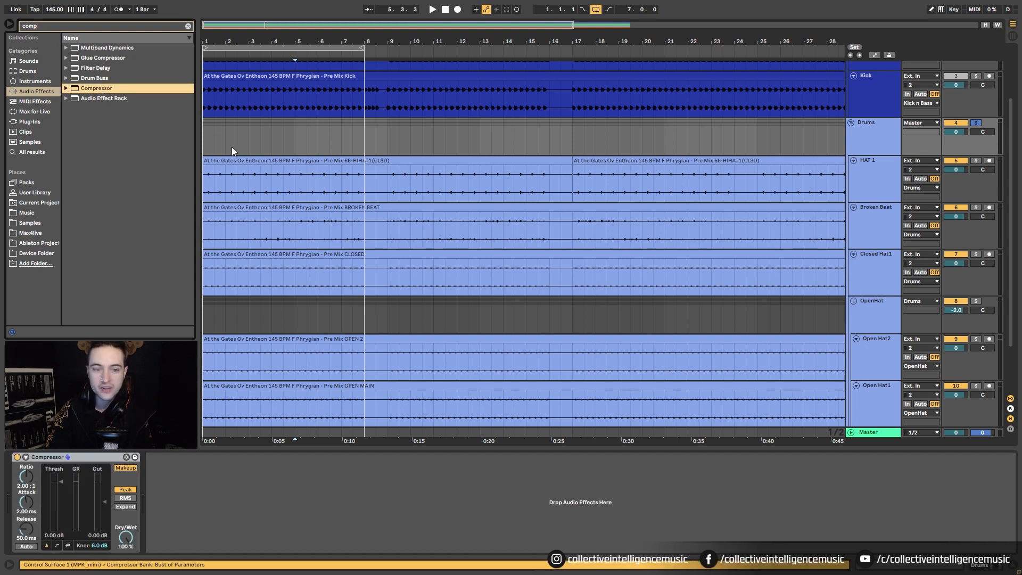
- Sidechain the Drums Compressor from the Kick track Post FX, with an inf:1 ratio and makeup gain off
click(25, 457)
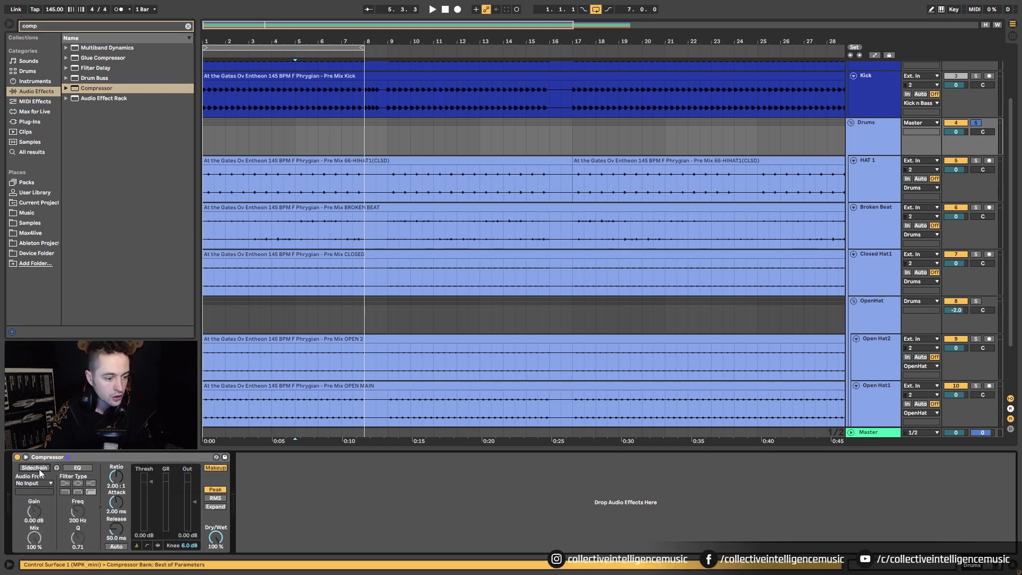
click(33, 483)
click(36, 234)
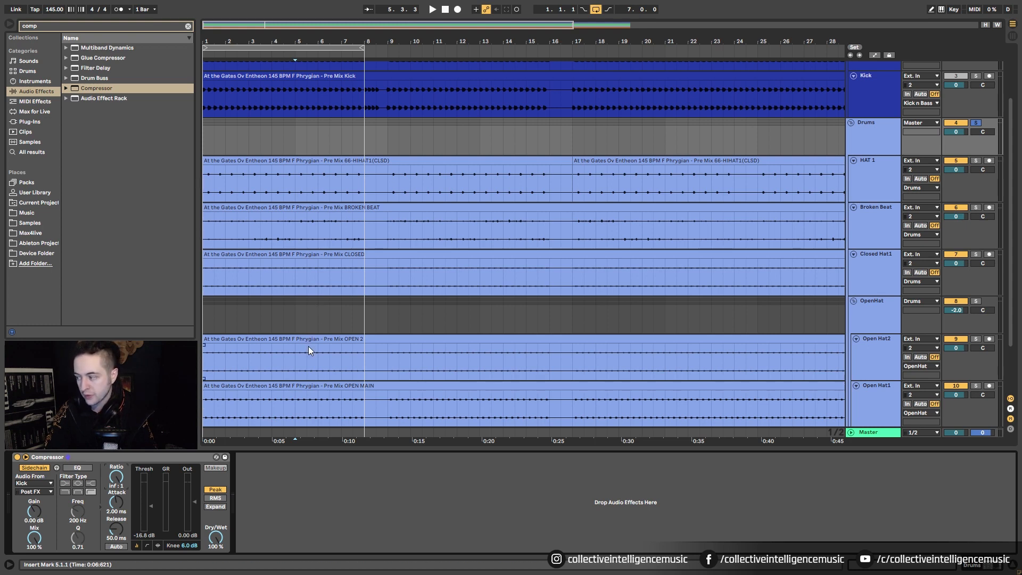
- During playback, set the Drums Compressor's threshold to -21.3 dB and its output gain to 1.00 dB
key(space)
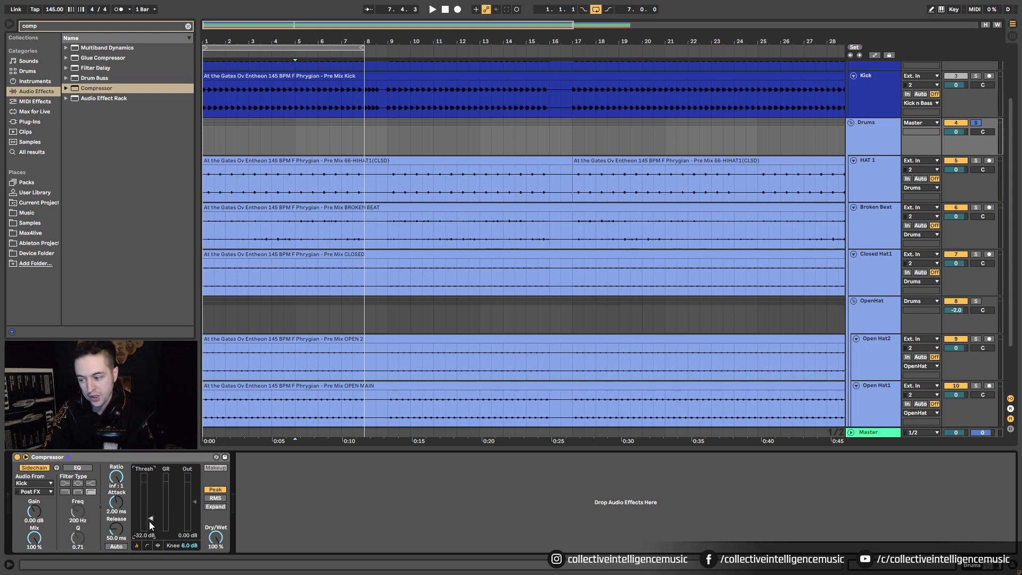
drag(150, 525, 151, 511)
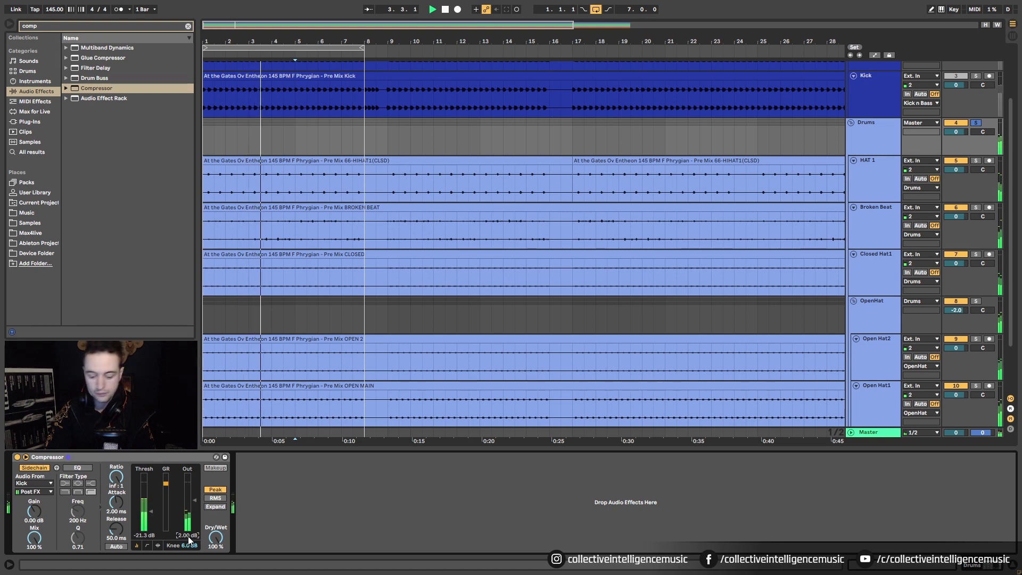
key(Down)
- Switch the solo from Drums to the Kick n Bass group, then unsolo it to hear both groups together
scroll(436, 293, up, 1)
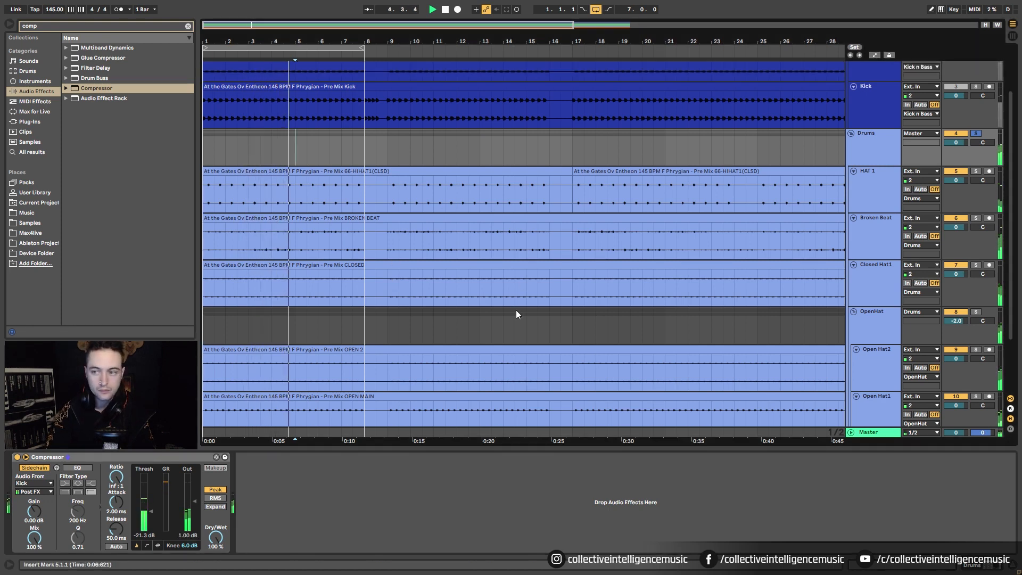
scroll(516, 314, up, 3)
scroll(665, 262, down, 1)
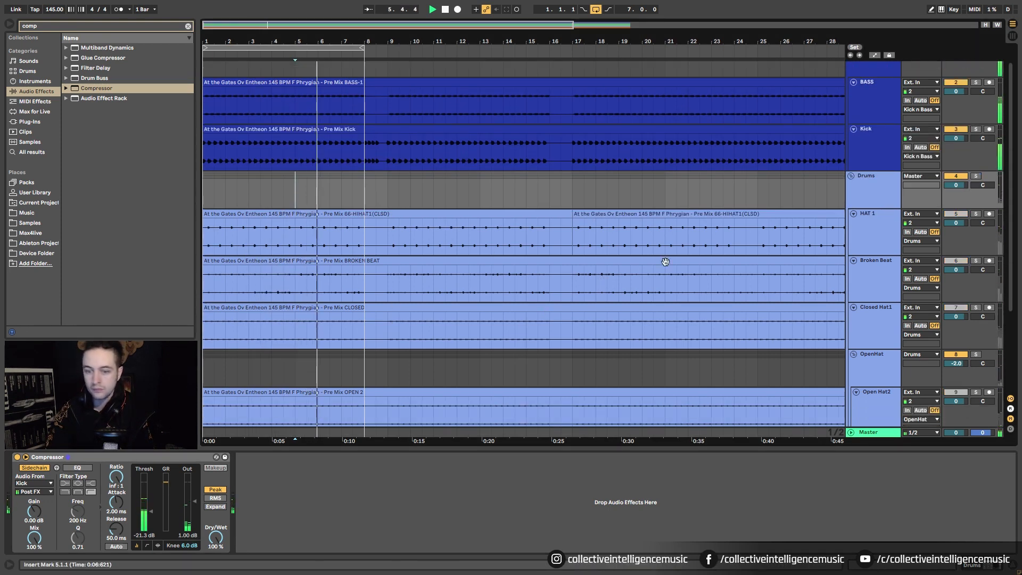
scroll(978, 80, up, 1)
click(976, 65)
scroll(628, 234, down, 2)
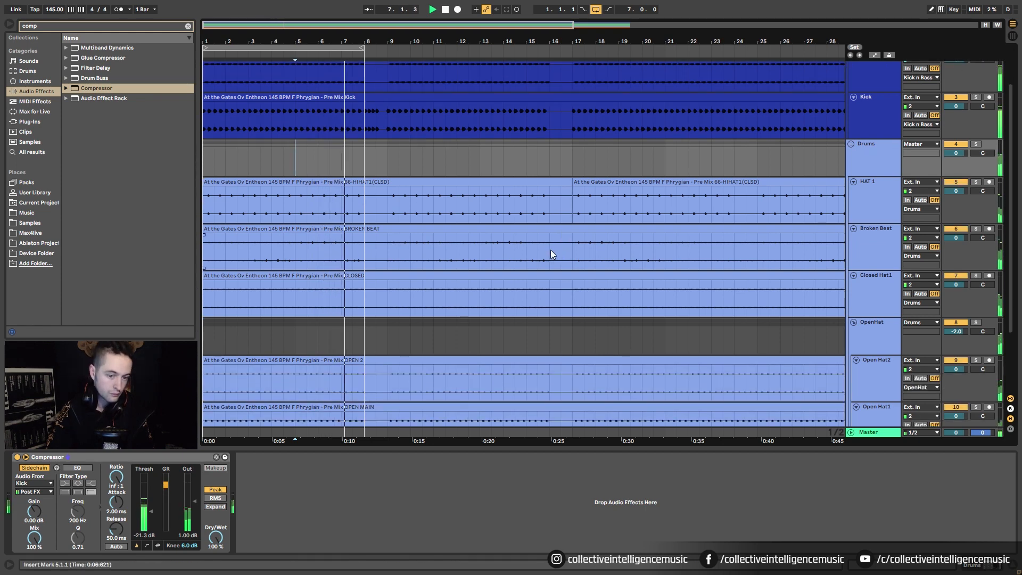
- Select the Drums group and reduce its Compressor ratio to 12.6:1
scroll(550, 254, down, 1)
click(871, 139)
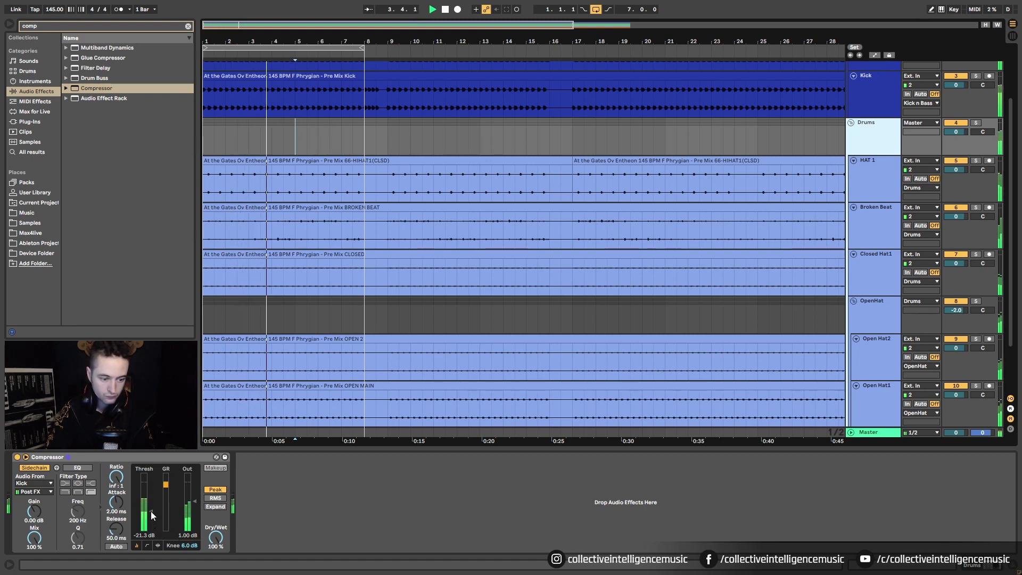
drag(117, 485, 117, 506)
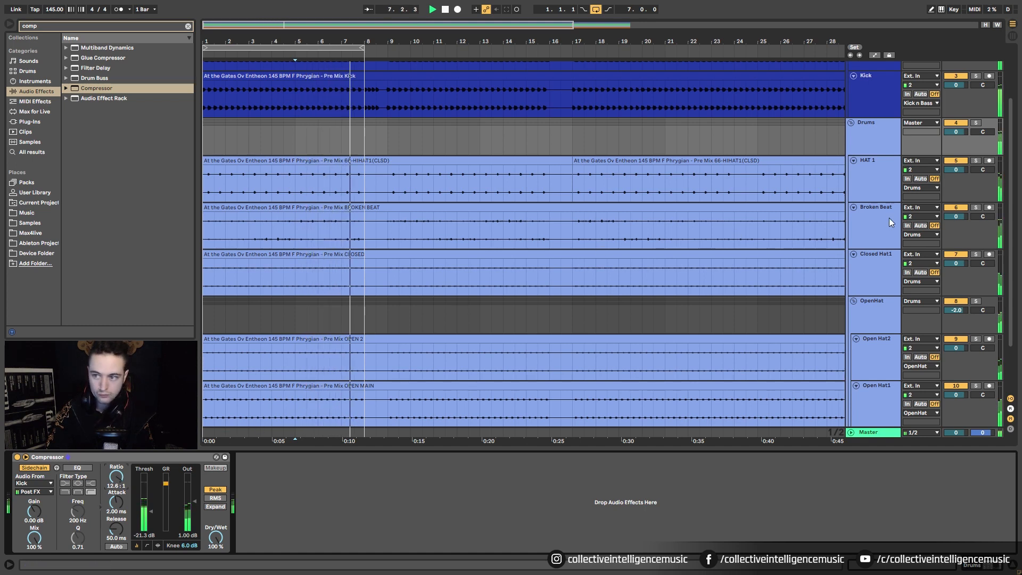
- Solo the Drums group, compare its Compressor bypassed and active, then unsolo the group
click(975, 124)
click(17, 457)
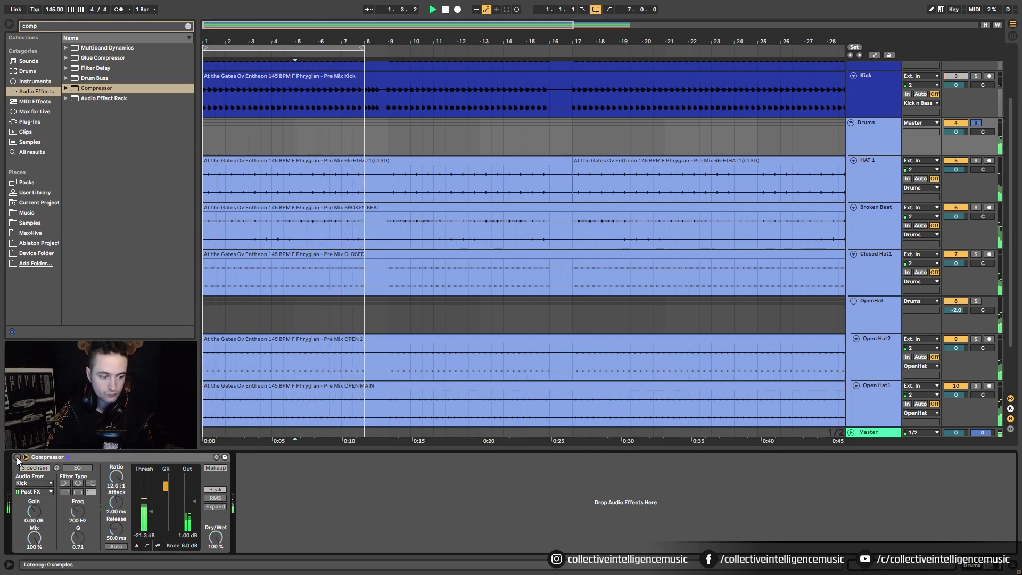
click(17, 457)
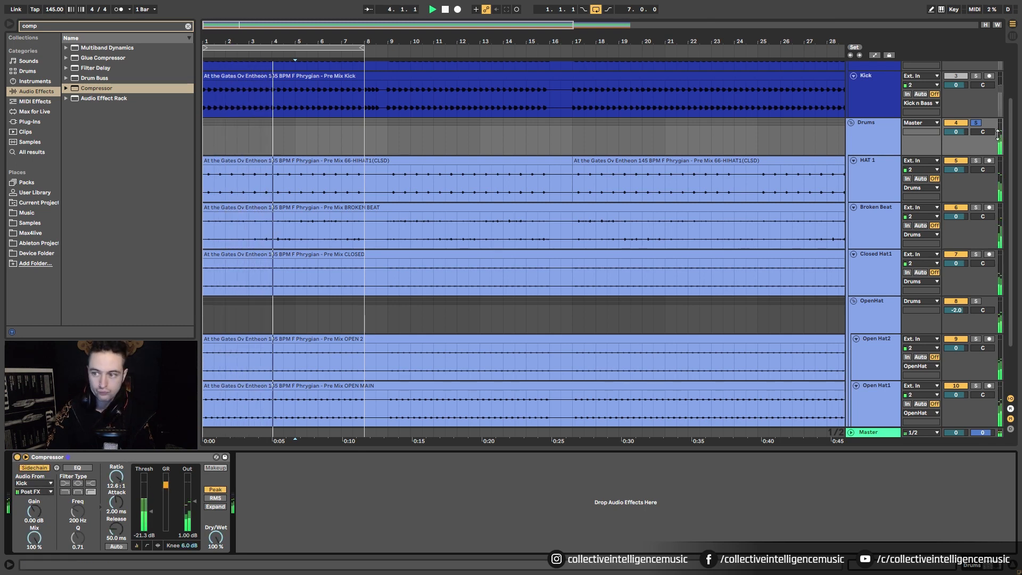
click(977, 122)
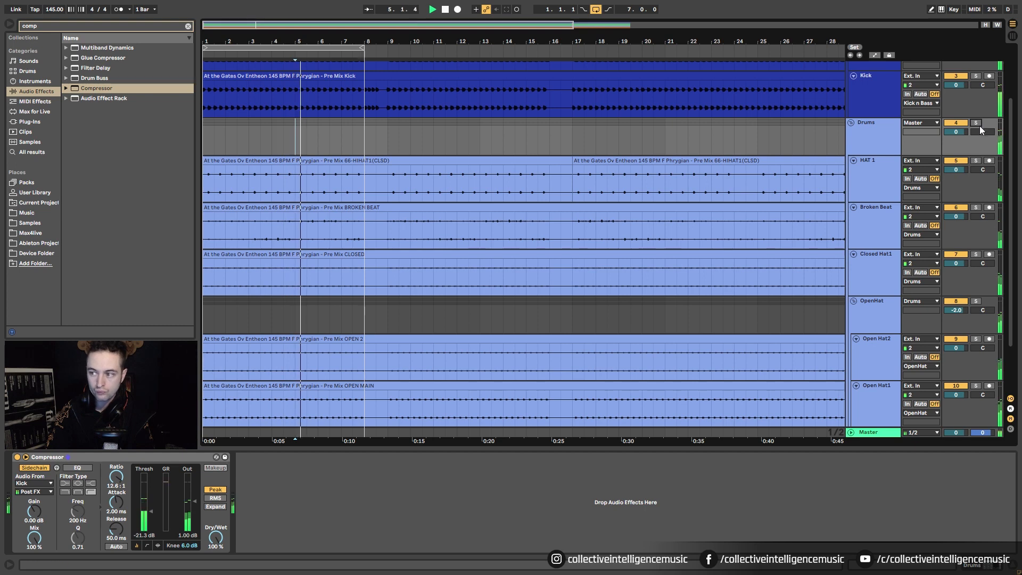
- Briefly solo HAT 1 to check it, then unsolo it and stop playback
click(962, 160)
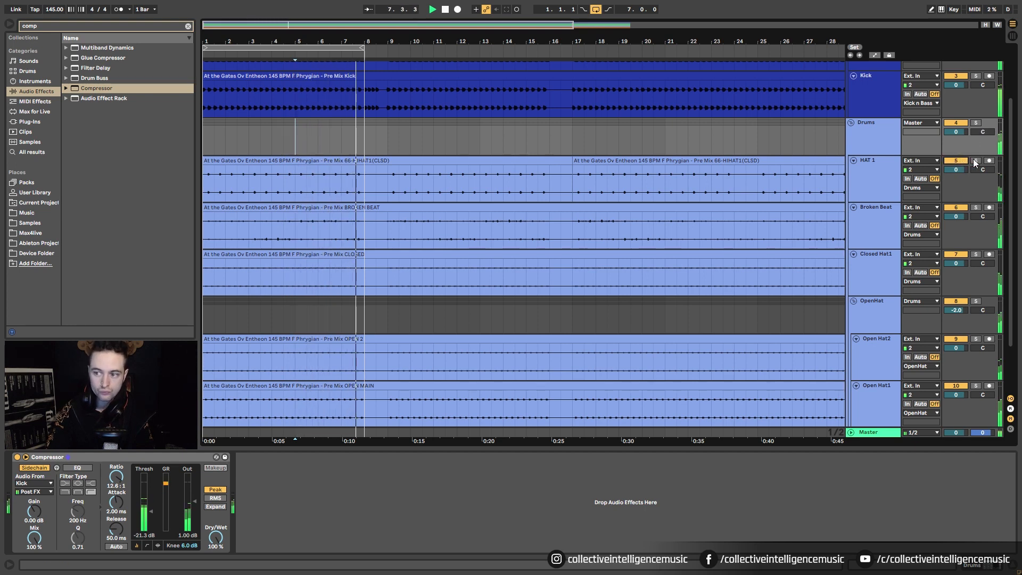
click(975, 160)
click(976, 160)
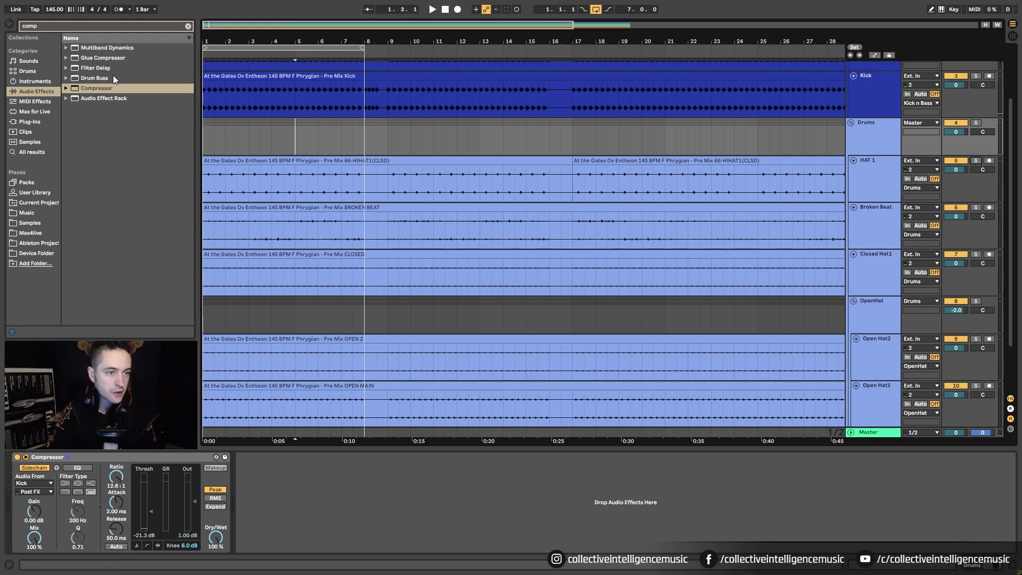
- Add a Glue Compressor to the Drums group, solo the group and lower the threshold to -26.0 dB during playback
double_click(117, 59)
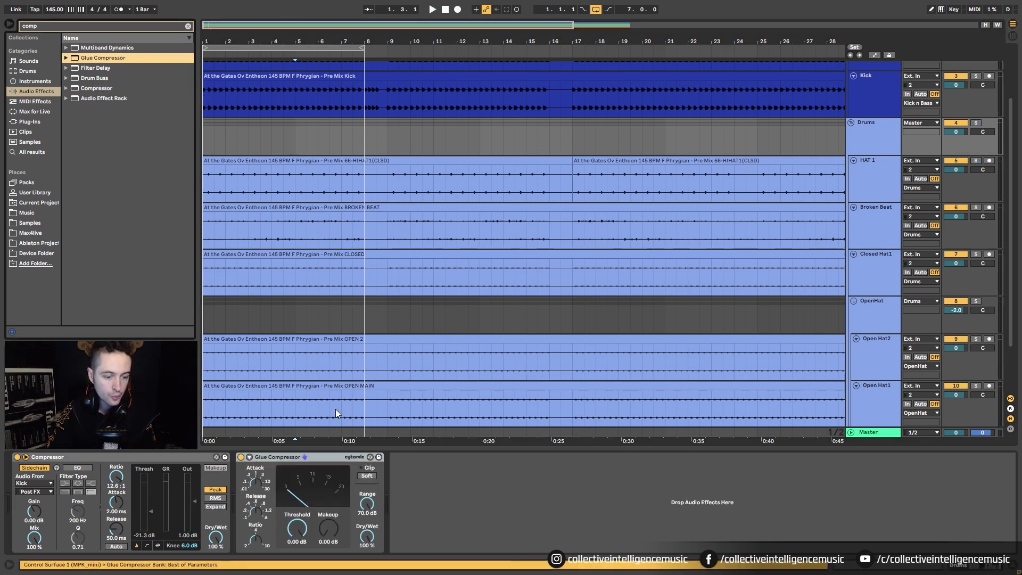
click(255, 482)
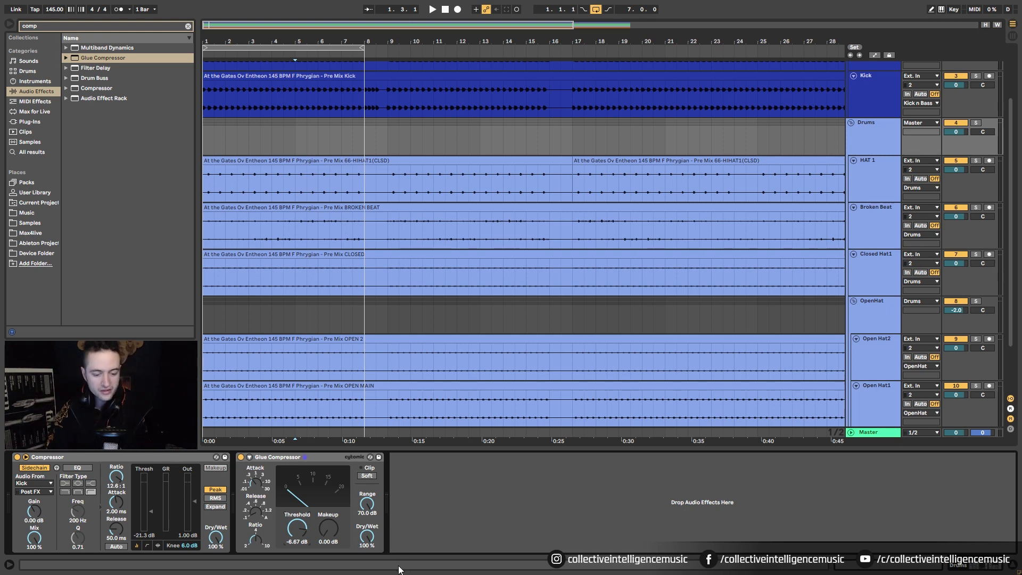
click(977, 123)
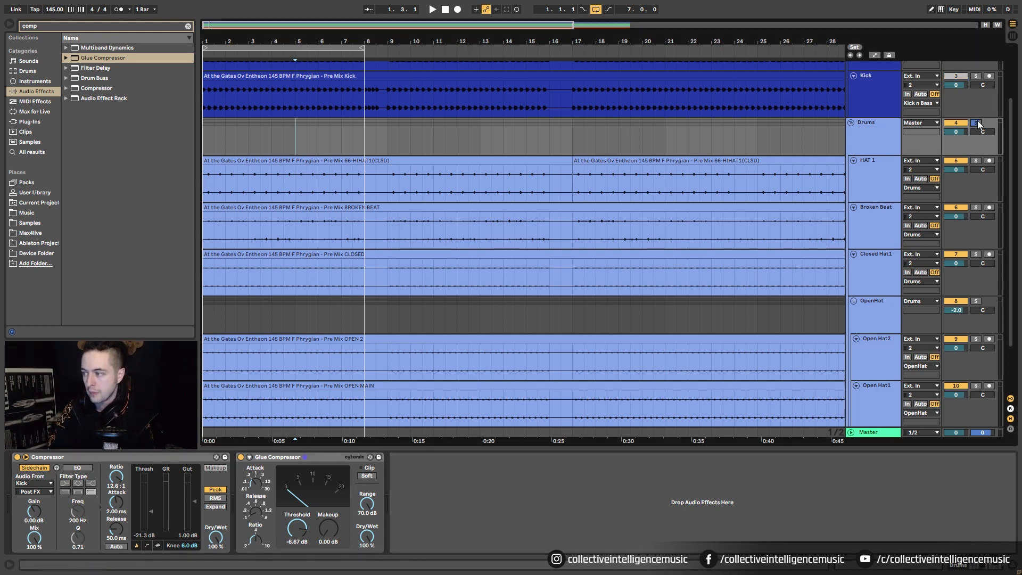
key(space)
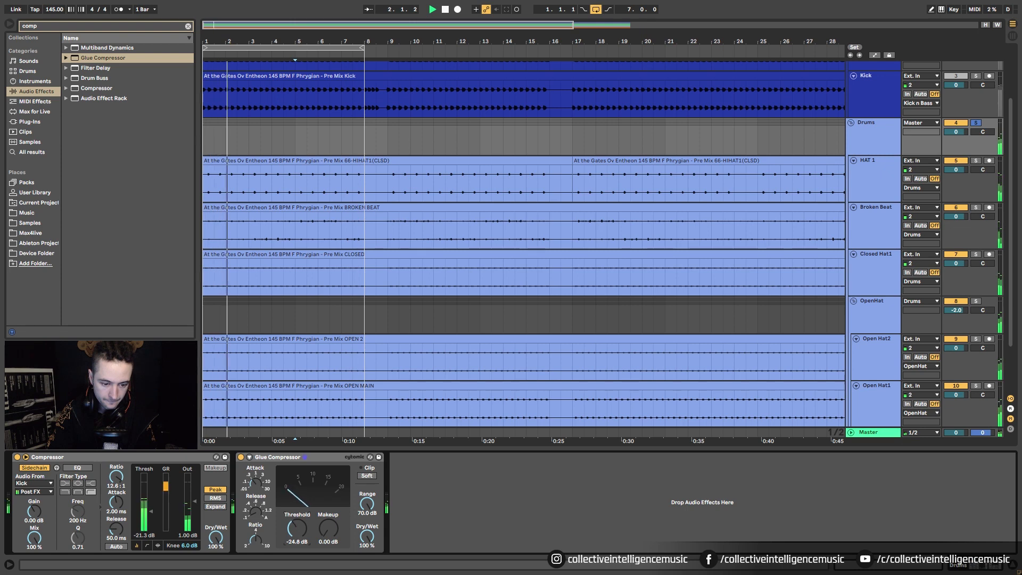
drag(297, 529, 299, 531)
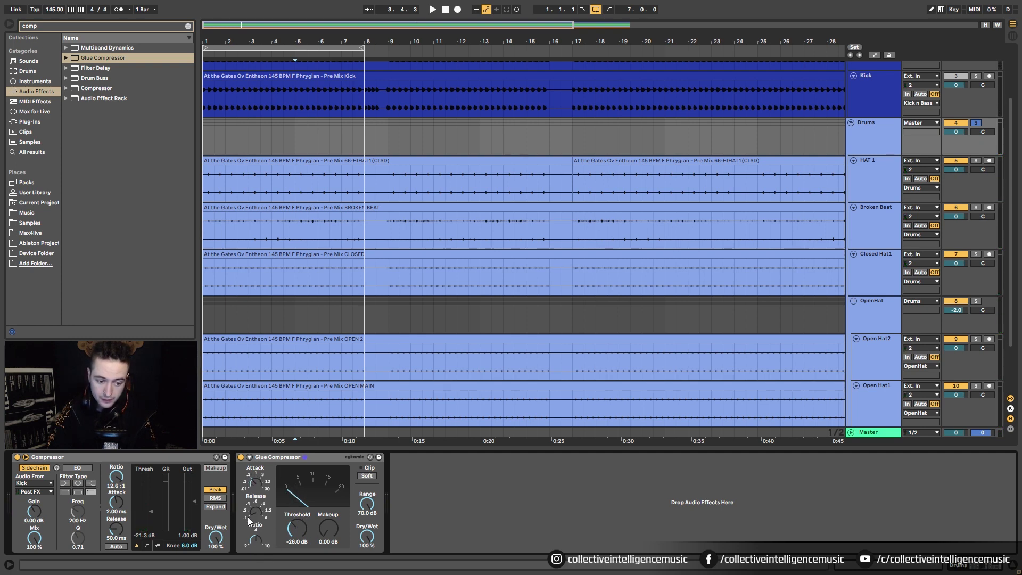
key(space)
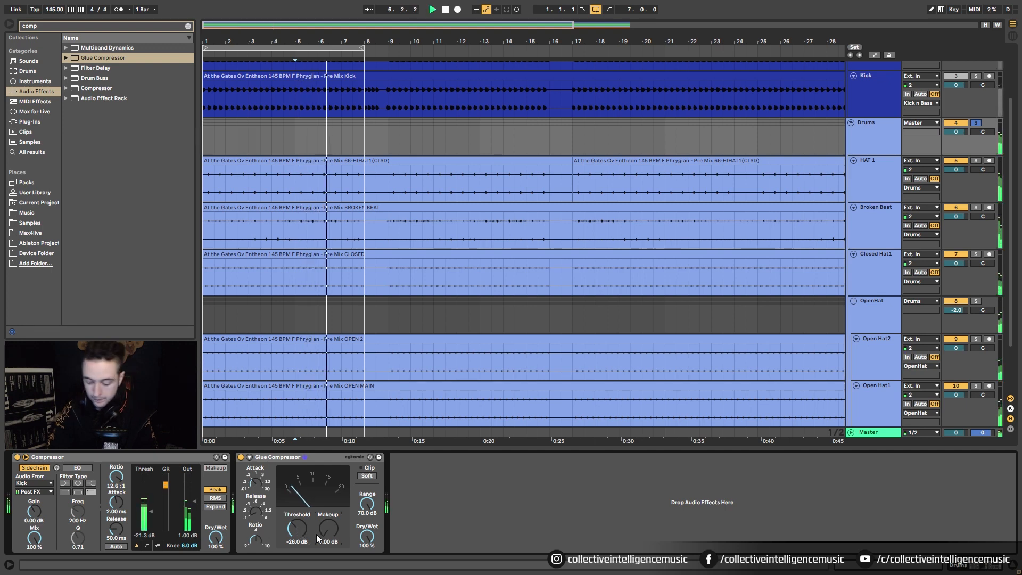
- Set the Glue Compressor's makeup to 2.00 dB and compare it bypassed and active, then stop playback
click(322, 536)
text(1.)
key(Return)
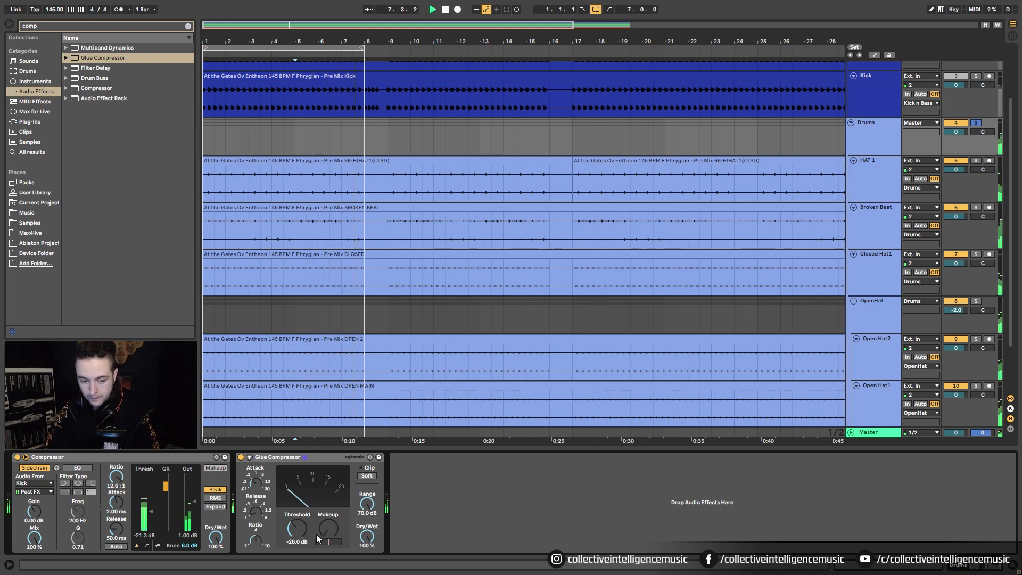
click(241, 456)
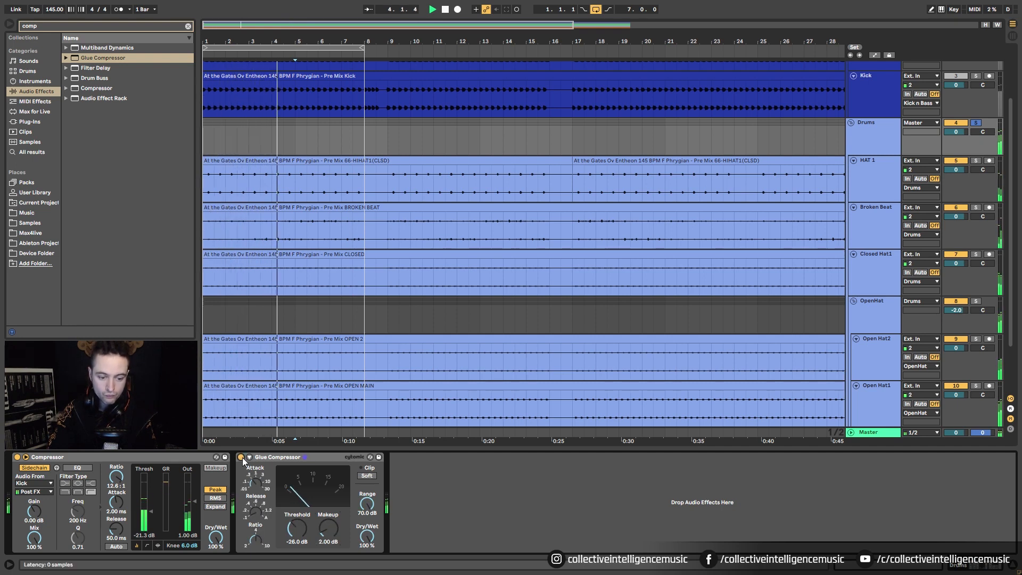
click(240, 457)
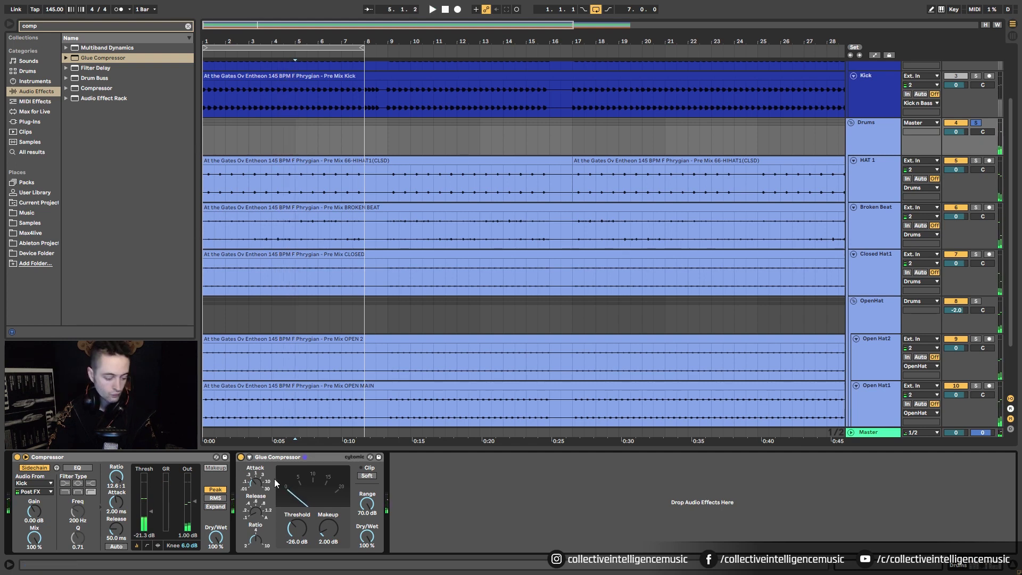
- Clear the effects search and add a Drum Buss after the Glue Compressor on the Drums group
click(188, 26)
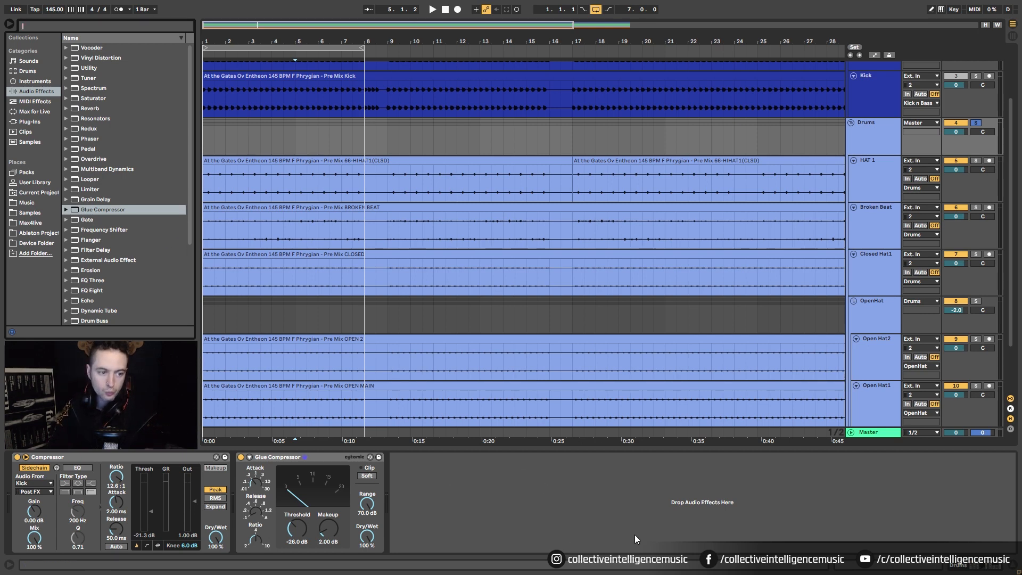
scroll(132, 289, down, 3)
scroll(133, 288, up, 3)
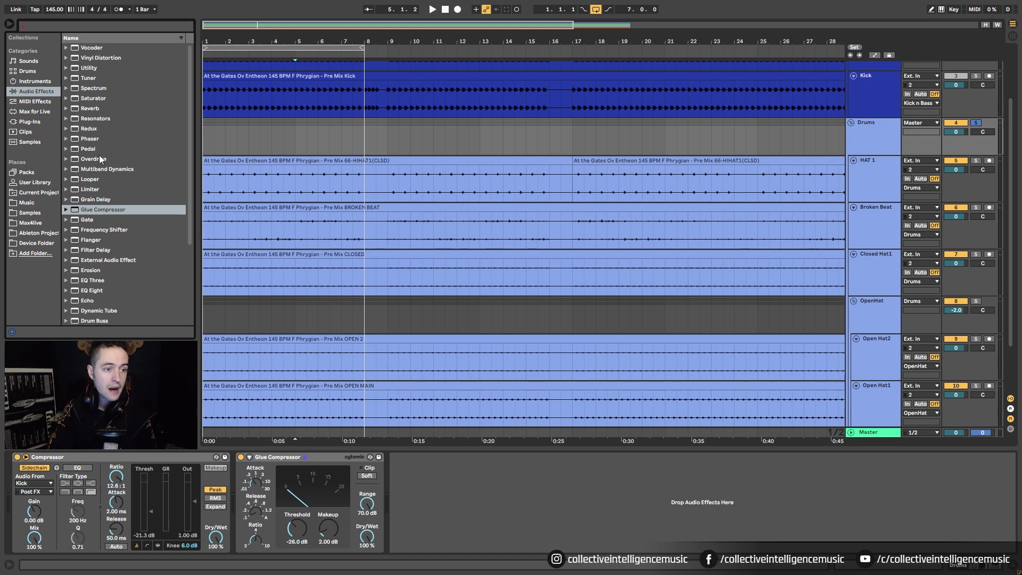
scroll(99, 157, down, 5)
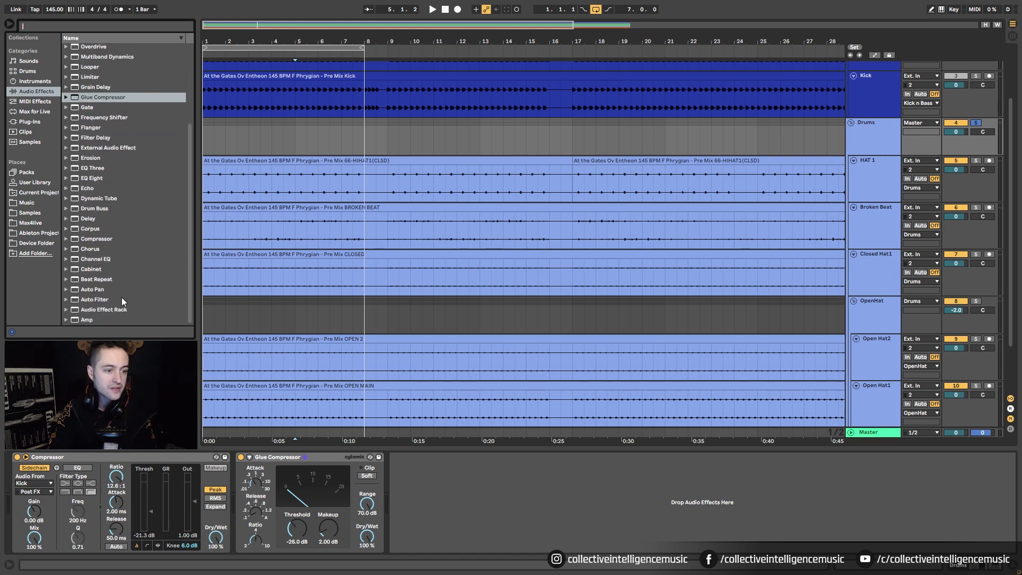
double_click(94, 208)
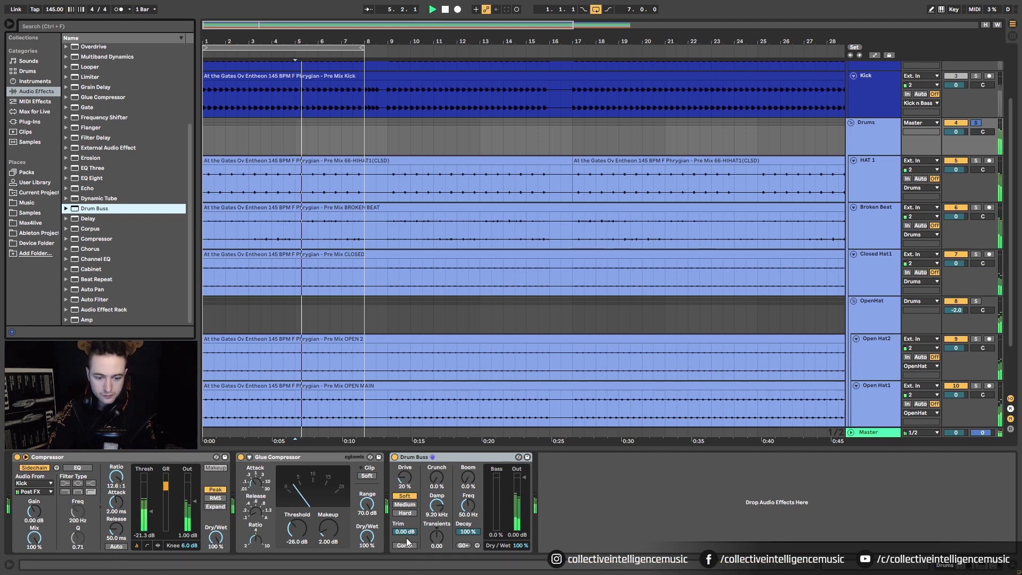
- Lower the Drum Buss output to -5.89 dB and compare the drums with the device bypassed and active
click(397, 457)
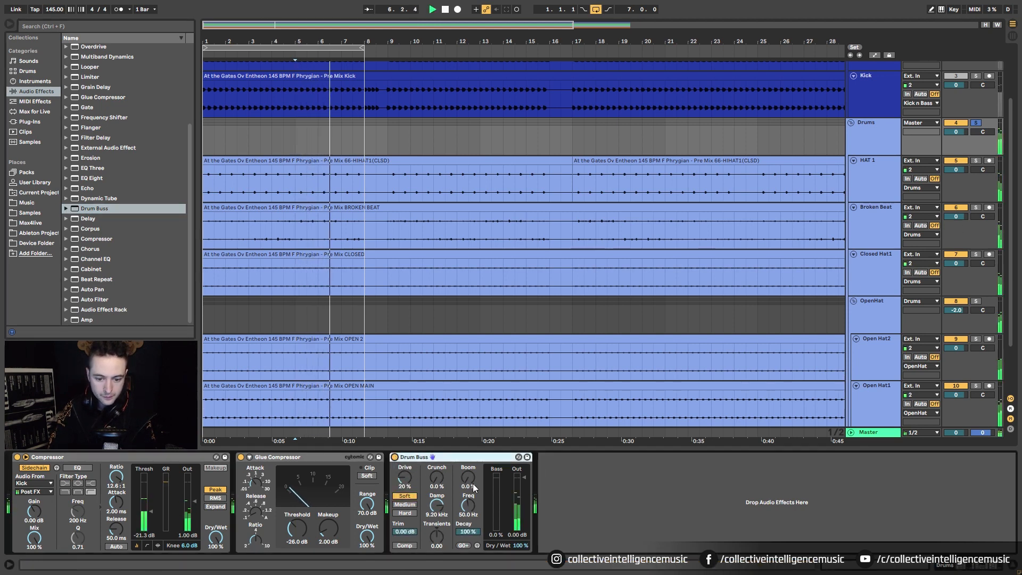
drag(523, 477, 524, 486)
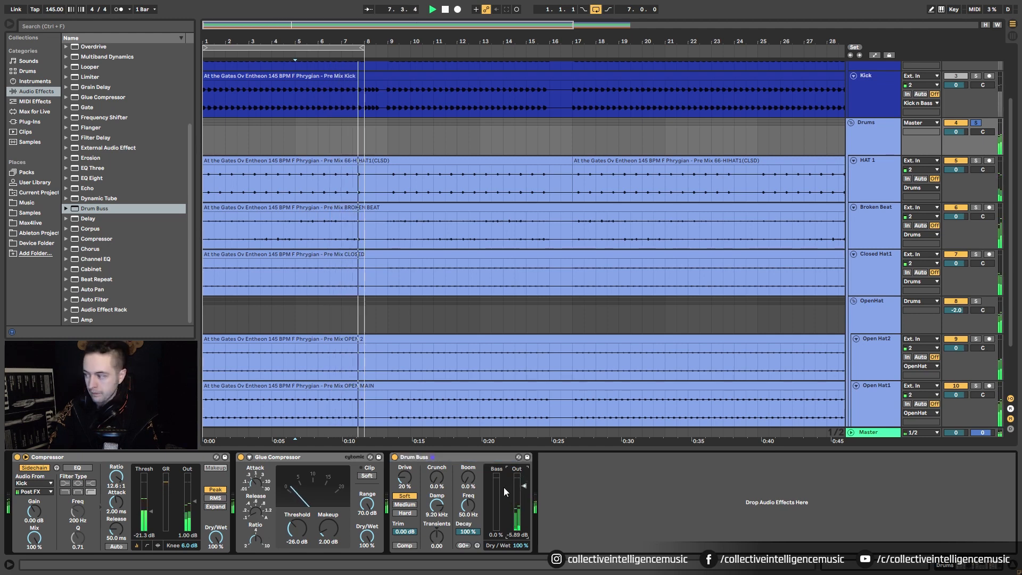
key(space)
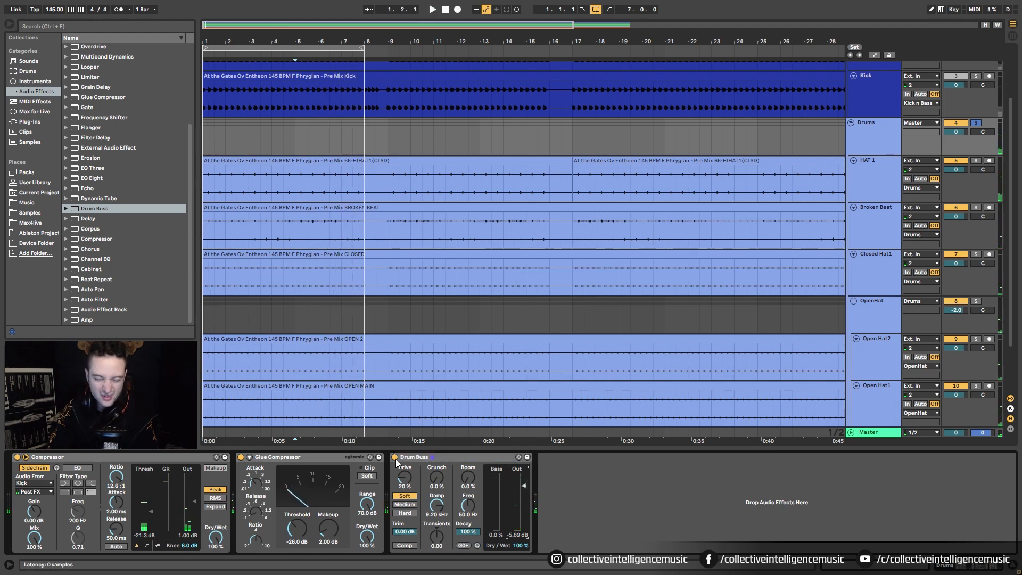
key(space)
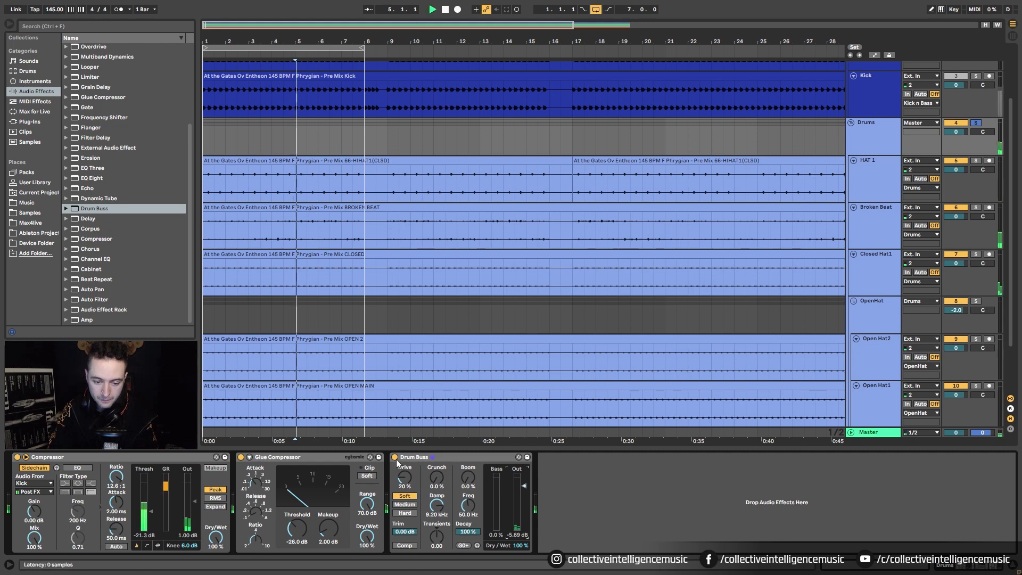
- Return the Drum Buss output to its default 0.00 dB and set its dry/wet mix to 36% during playback
click(394, 458)
click(395, 457)
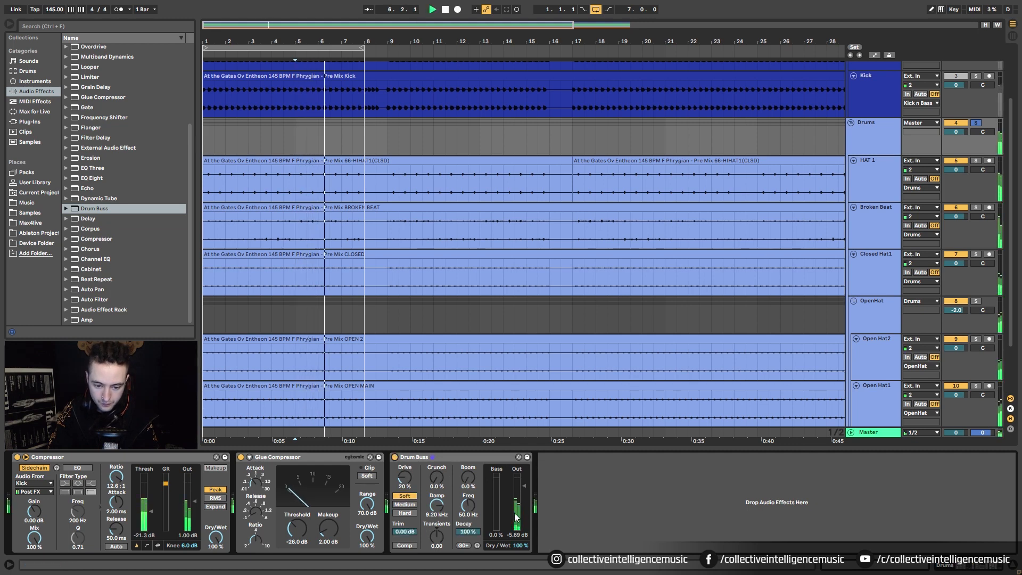
mouse_move(520, 545)
mouse_down()
mouse_move(520, 574)
mouse_move(520, 535)
mouse_up()
right_click(524, 485)
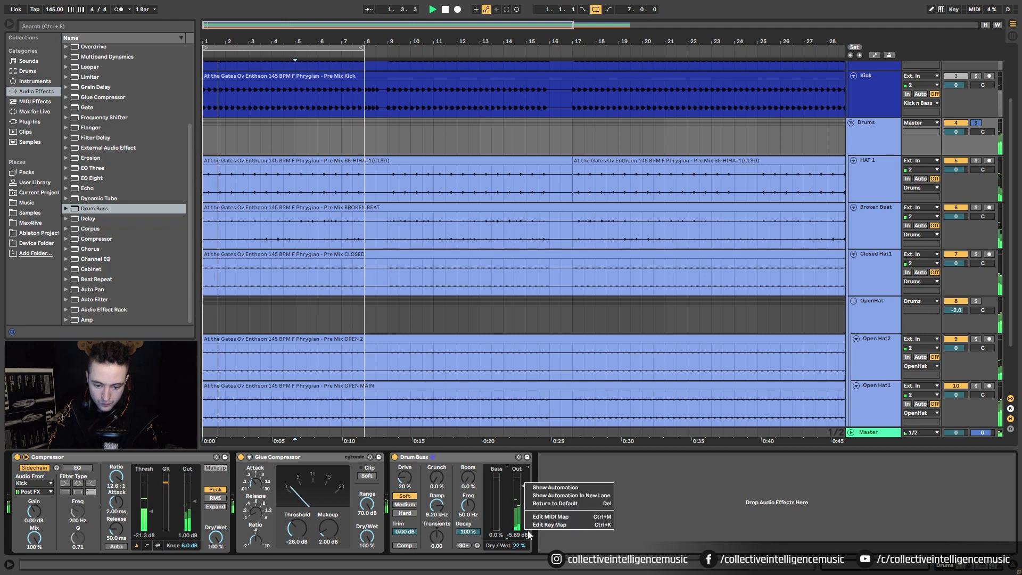
click(549, 504)
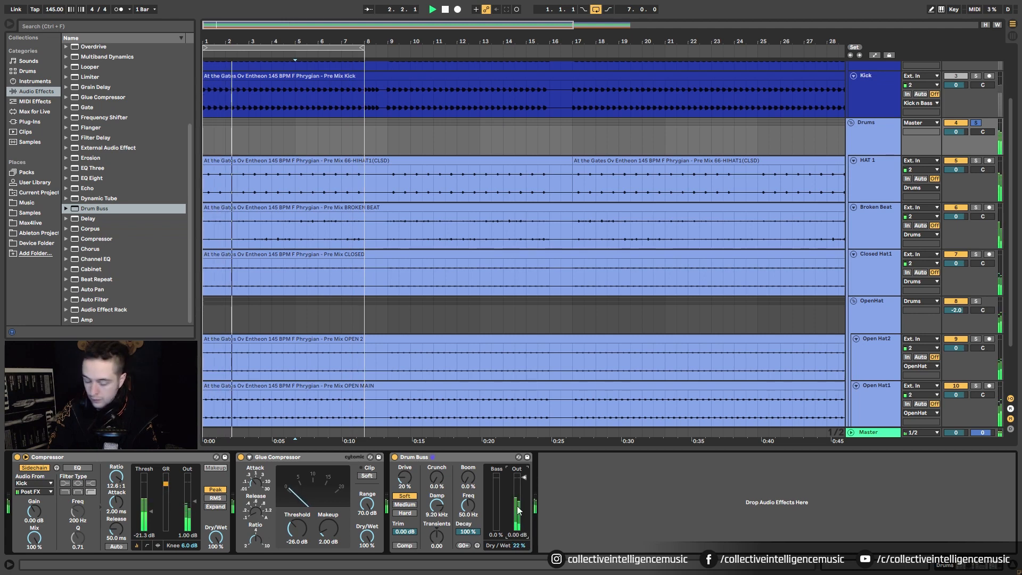
drag(520, 545, 520, 538)
- Lower the Drum Buss output to -2.18 dB and compare the drums with the device bypassed and active
click(395, 457)
click(395, 457)
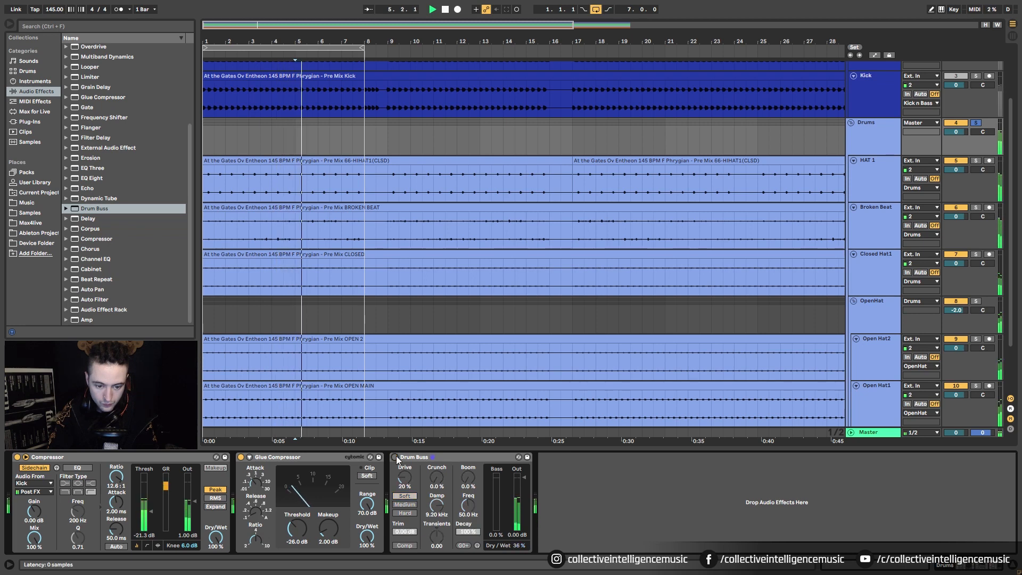
drag(525, 484, 525, 488)
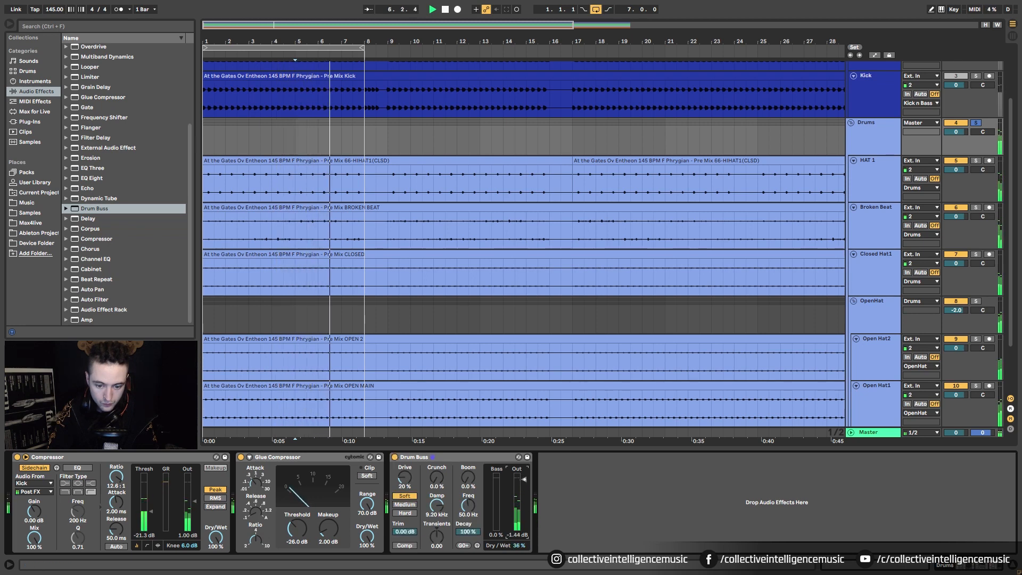
click(395, 457)
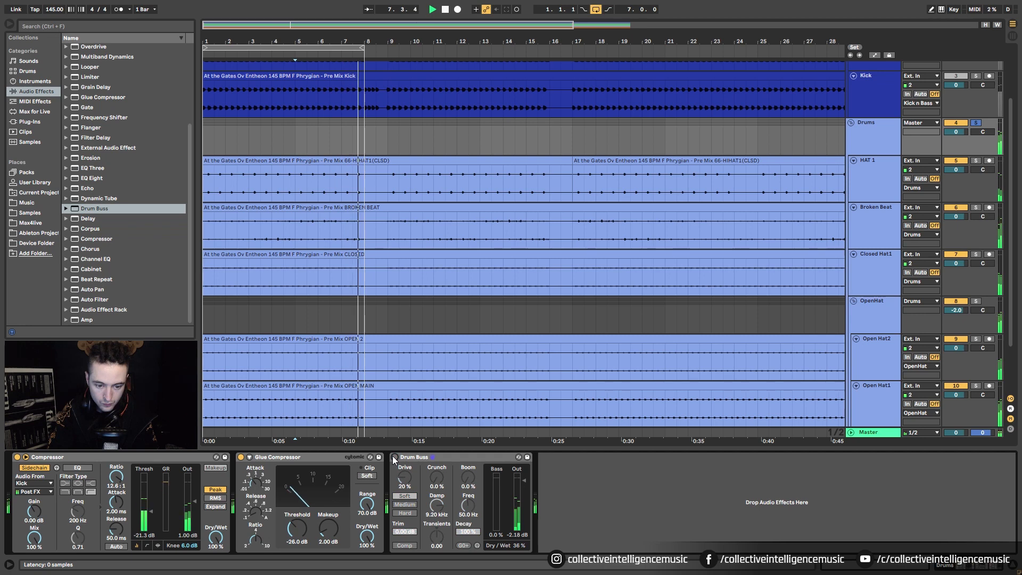
click(395, 457)
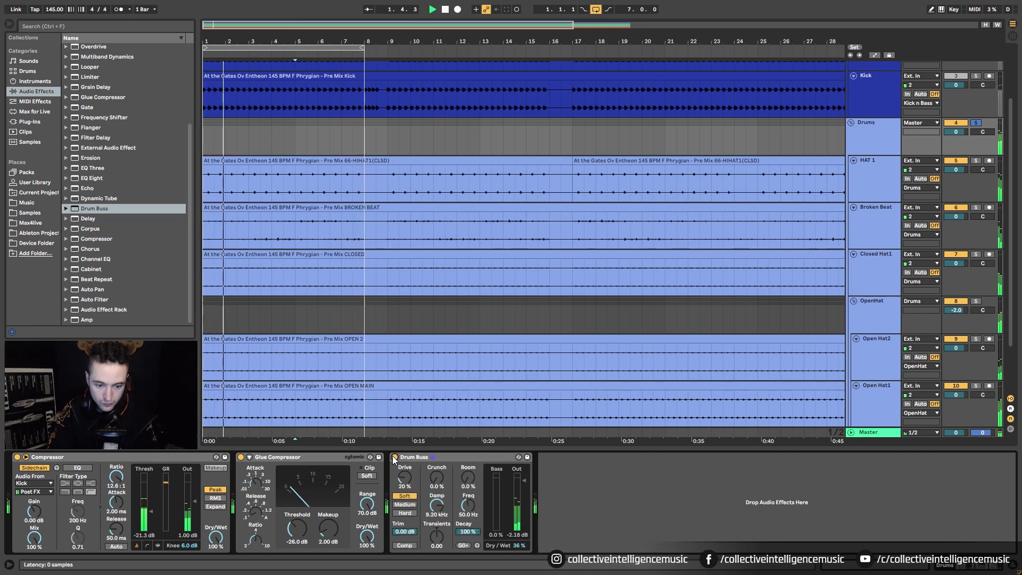
click(395, 457)
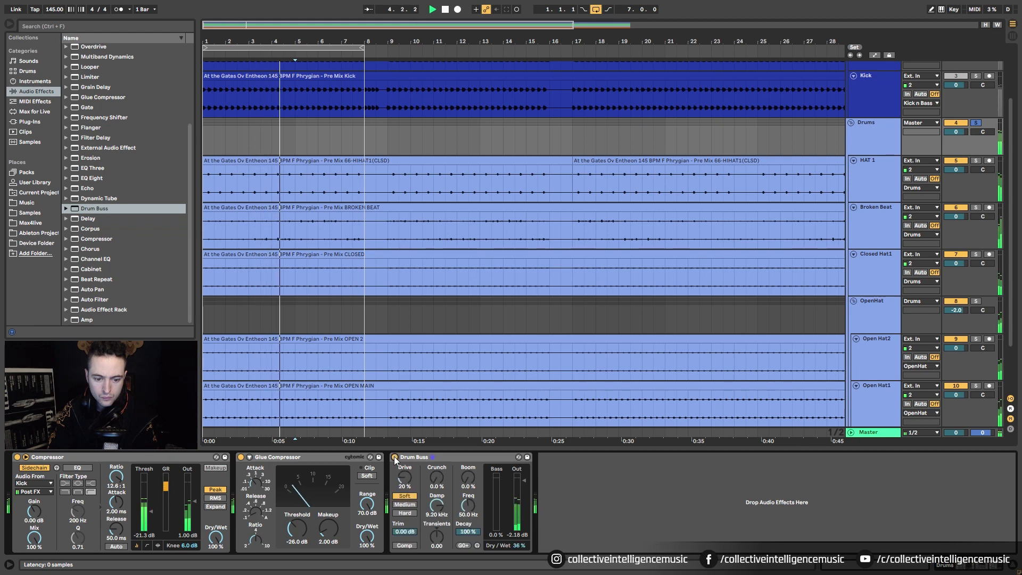
click(395, 457)
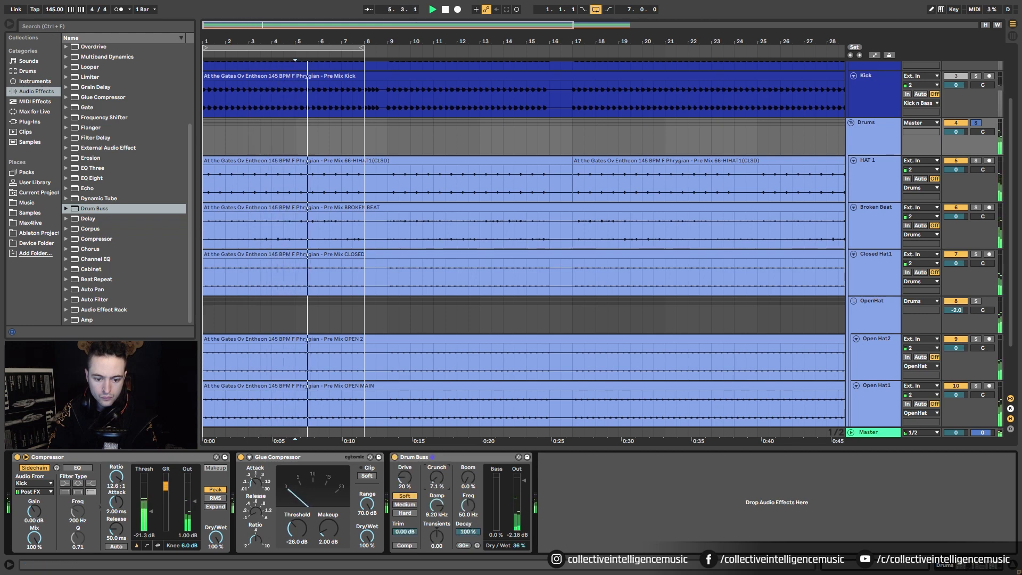
- Set the Drum Buss crunch to 18% and its output to -3.87 dB, comparing the device bypassed and active
drag(436, 477, 436, 465)
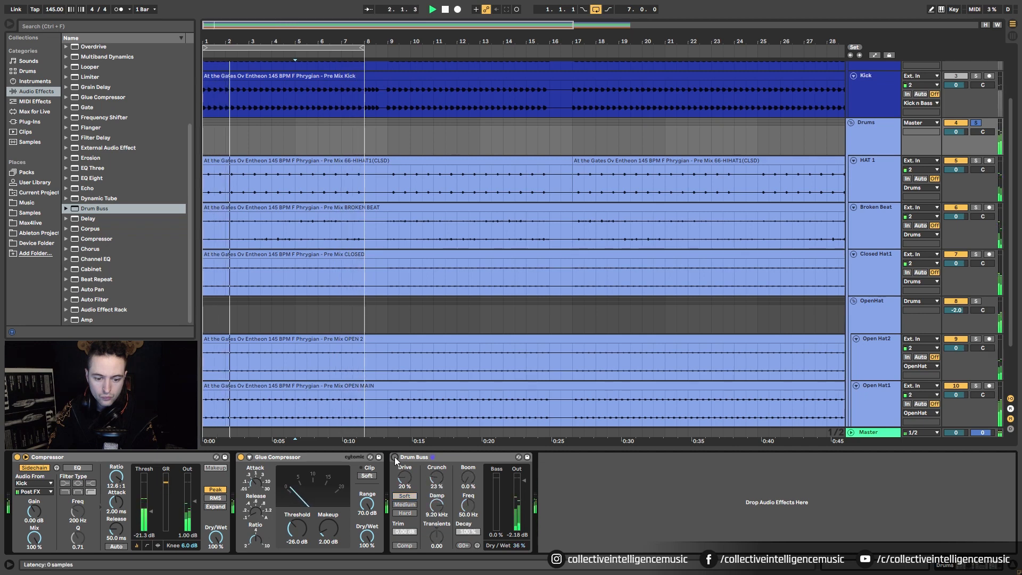
drag(426, 483, 426, 486)
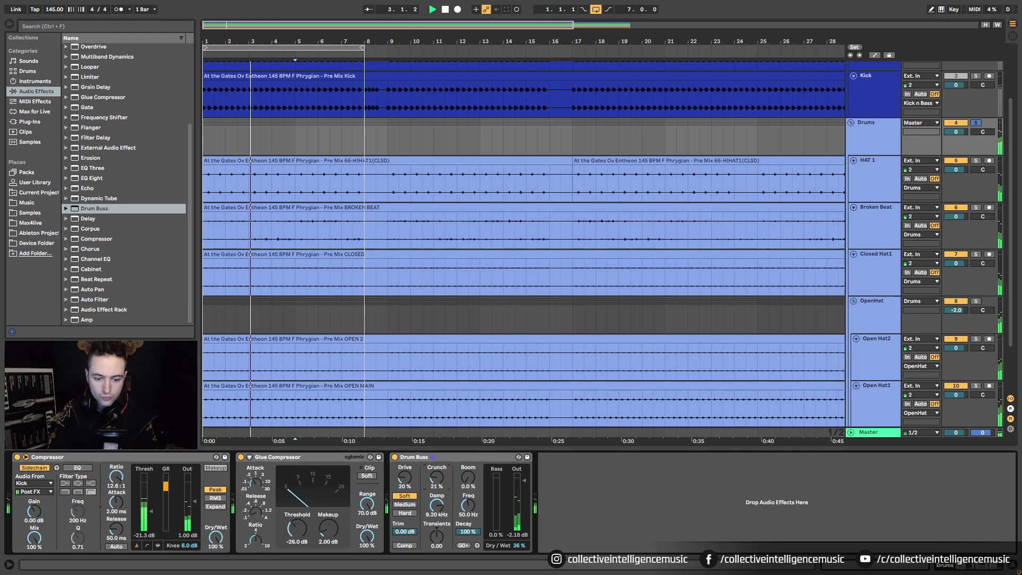
click(395, 457)
click(395, 457)
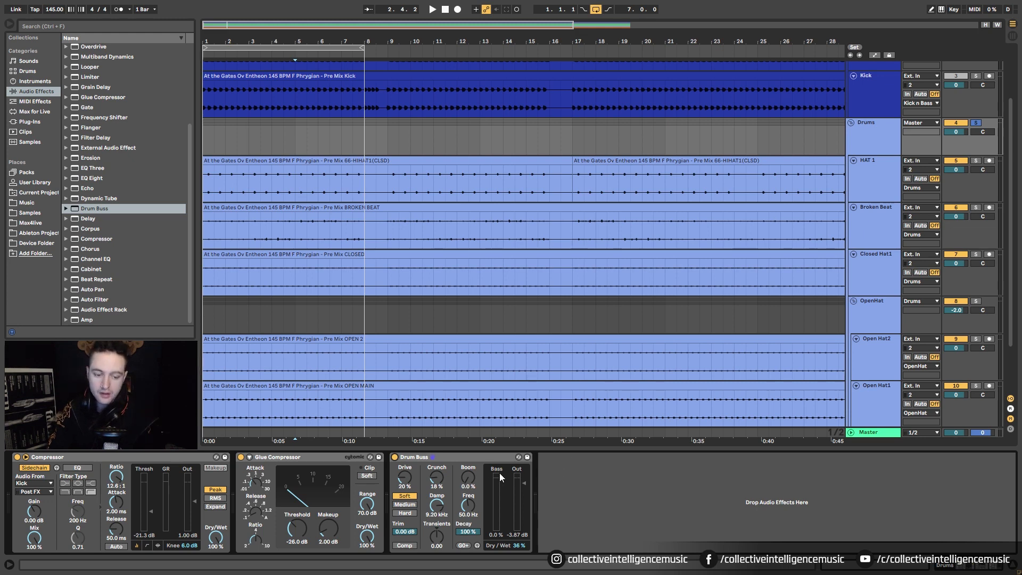
- Fold the Compressor, Glue Compressor and Drum Buss on the Drums group and group them into an Audio Effect Rack
double_click(136, 459)
double_click(105, 458)
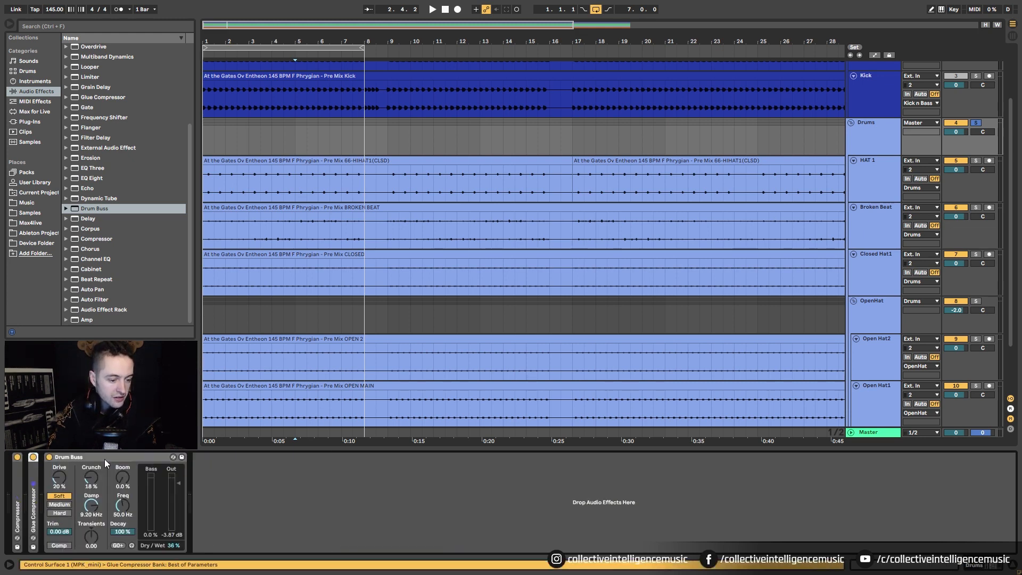
double_click(124, 458)
click(14, 485)
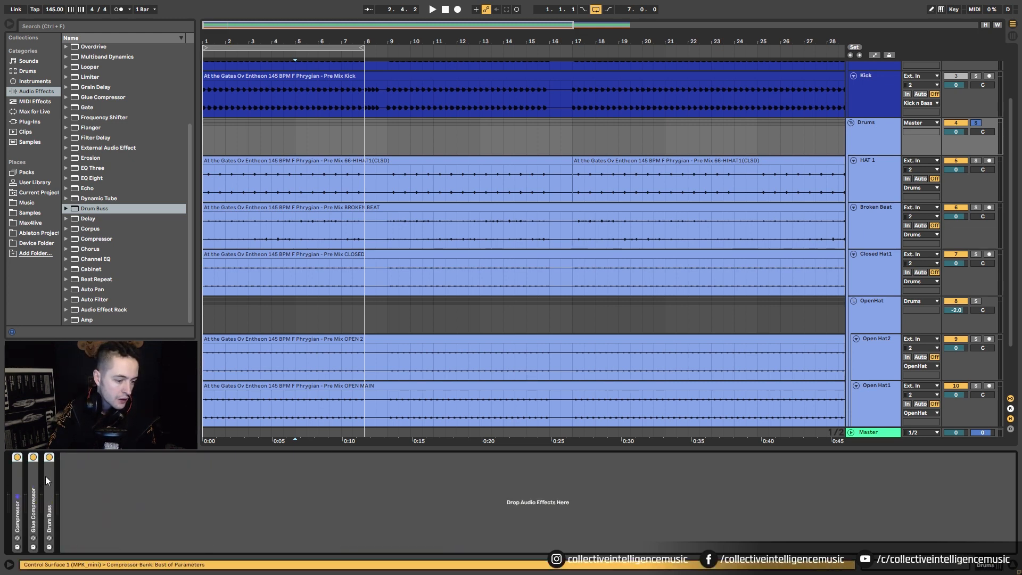
shift+click(47, 477)
key(ctrl+g)
click(214, 515)
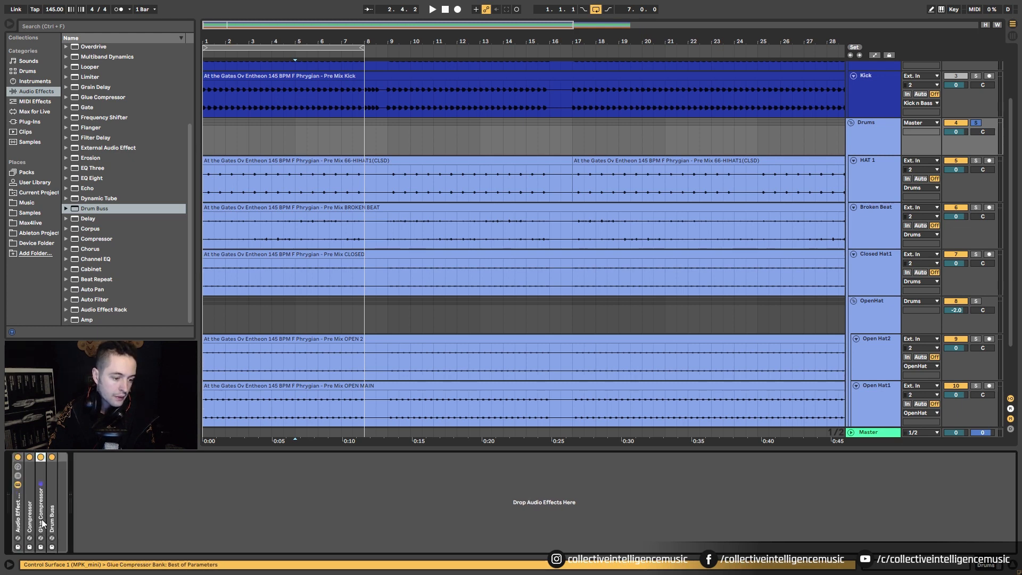
- Unfold the Compressor, Glue Compressor and Drum Buss inside the new rack
double_click(30, 513)
double_click(250, 506)
double_click(396, 508)
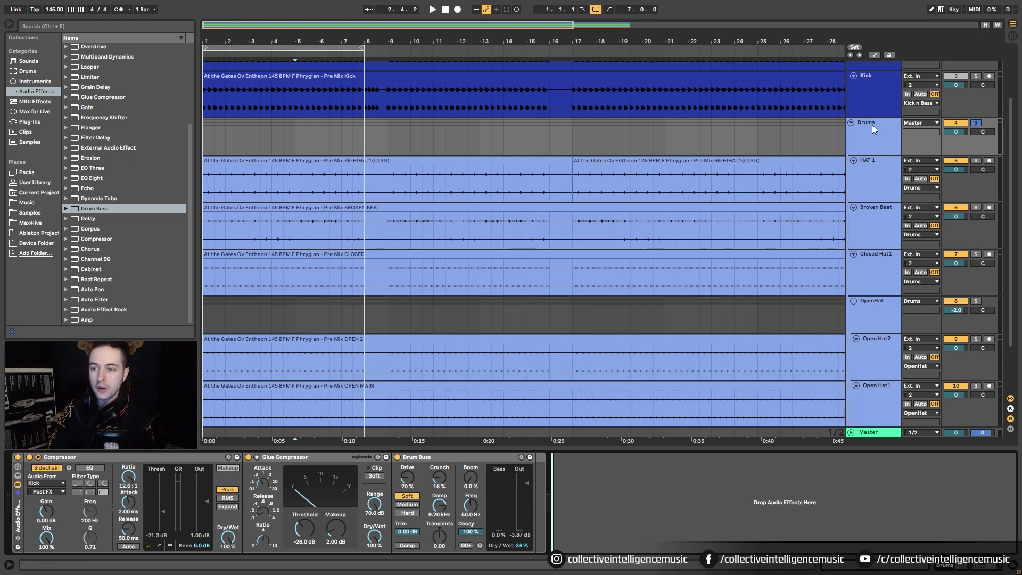
- Fold the Drums group and insert a return track in the arrangement
click(851, 122)
right_click(895, 342)
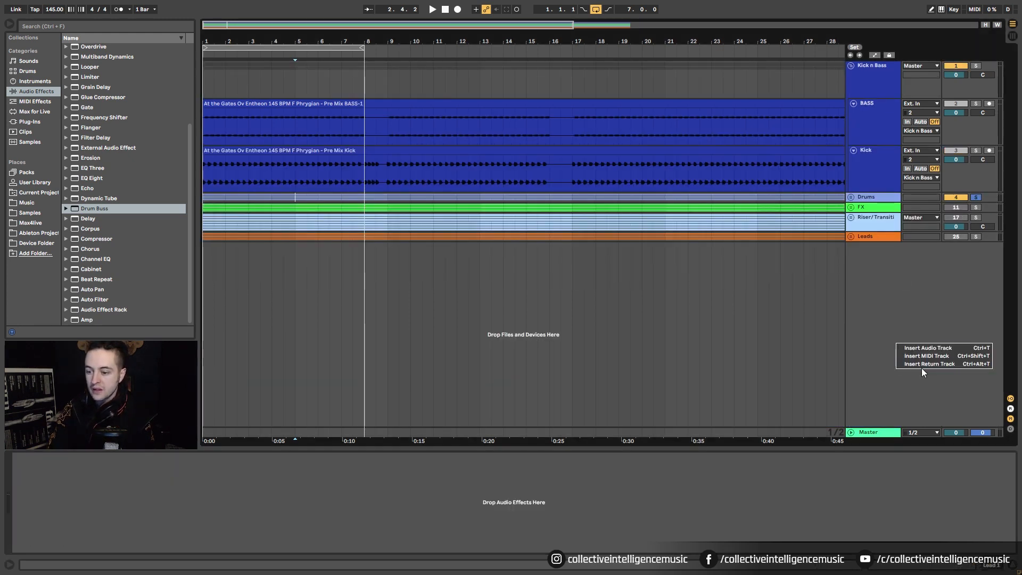
click(922, 366)
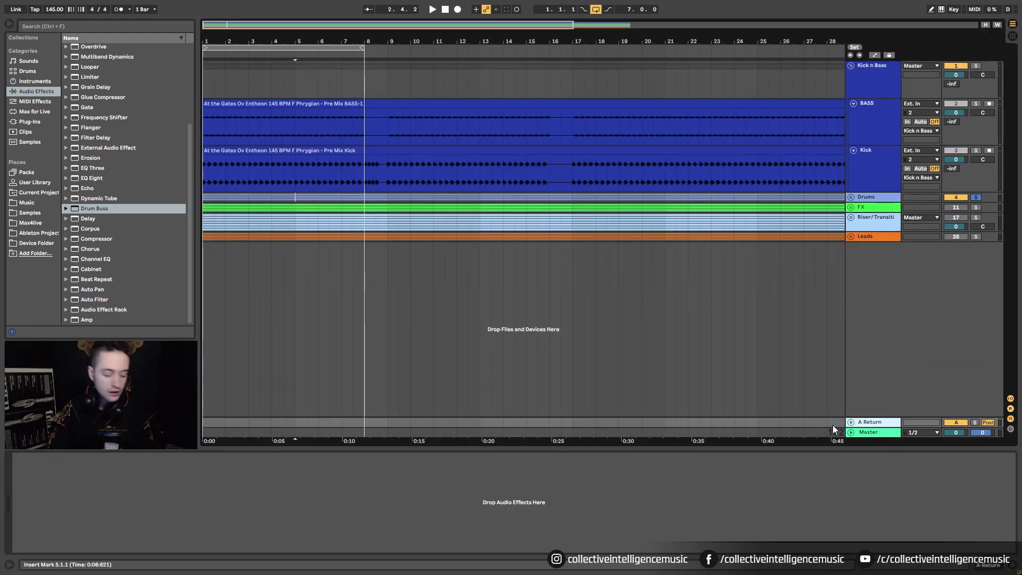
- Rename the new return track as DrumVerb
key(ctrl+r)
text(Reverb)
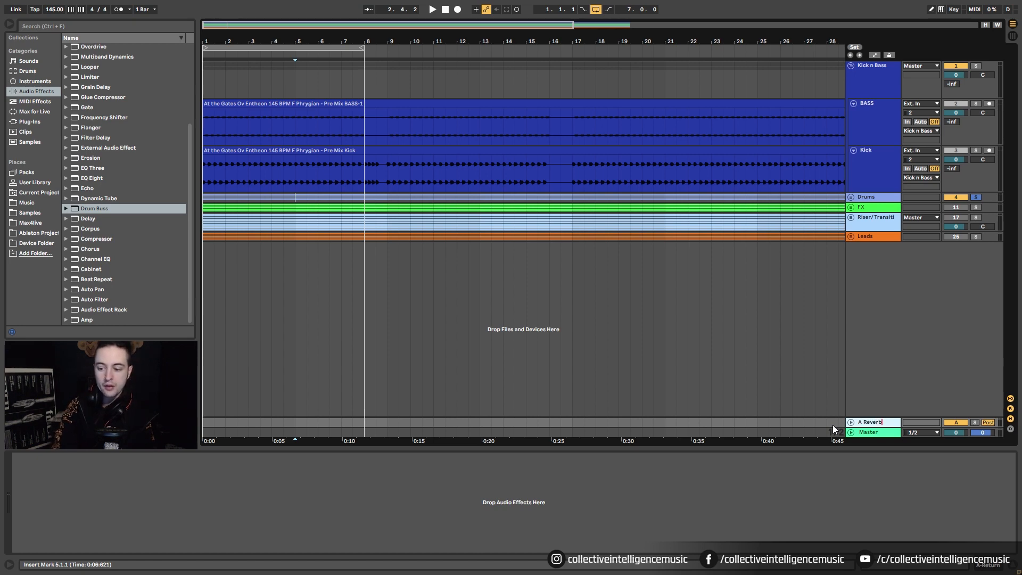
key(BackSpace)
key(BackSpace)
key(BackSpace)
key(BackSpace)
key(BackSpace)
key(BackSpace)
text(Drum)
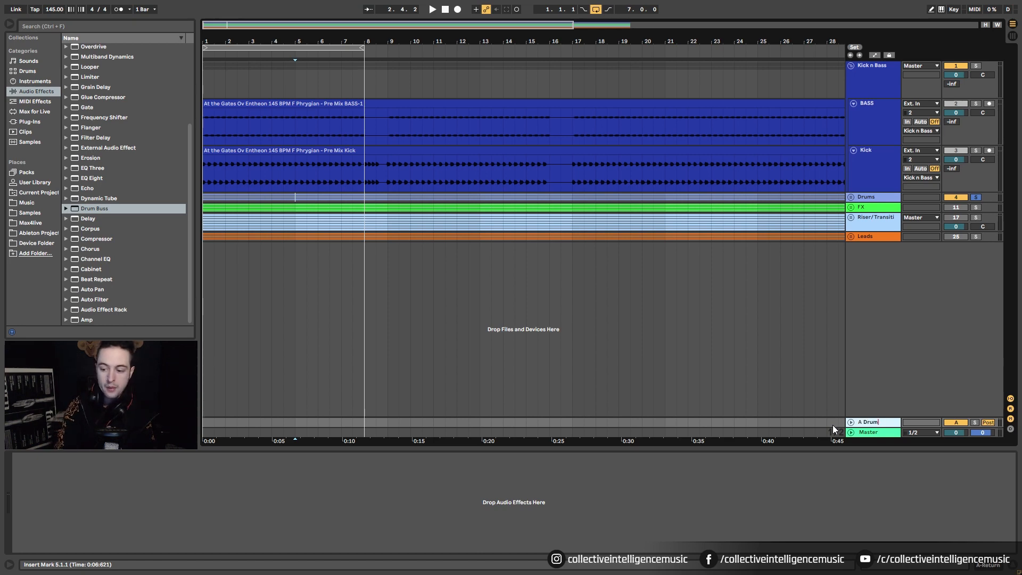
text(Verb)
key(Return)
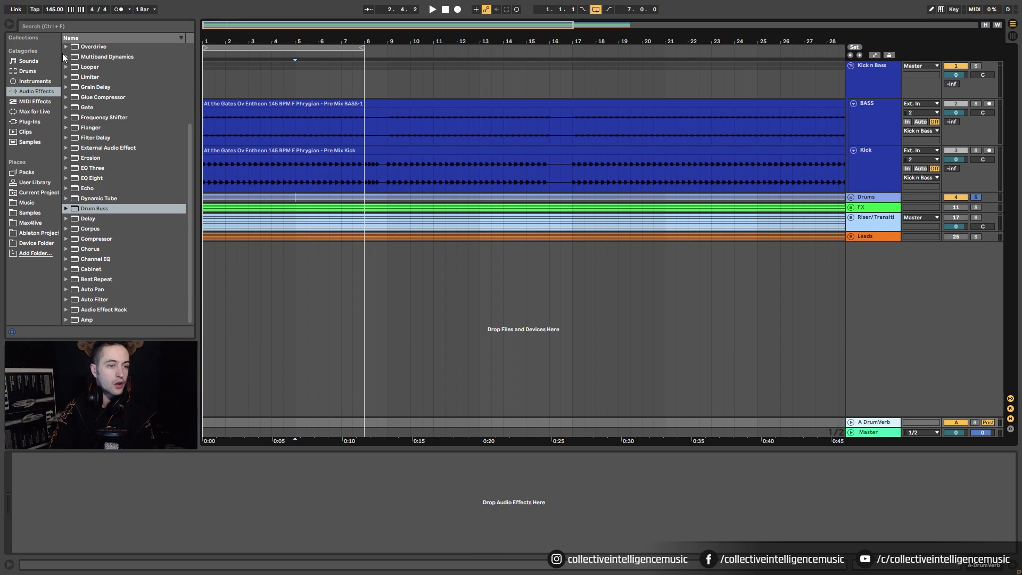
- Search the audio effects for "rever", add a Reverb to the DrumVerb return, and set it to 100% dry/wet and High quality
key(ctrl+f)
text(rever)
key(Down)
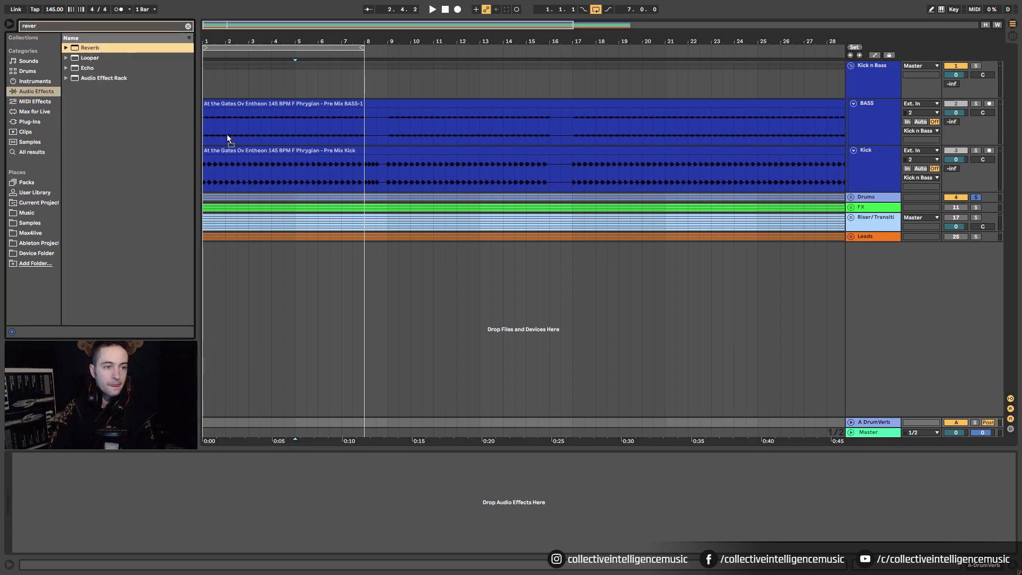
key(Return)
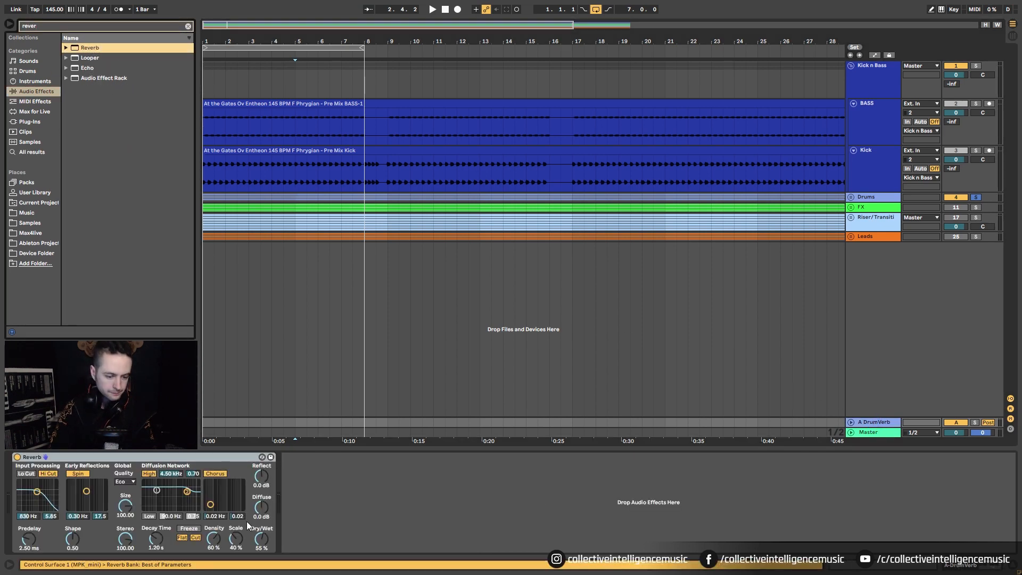
drag(261, 539, 328, 357)
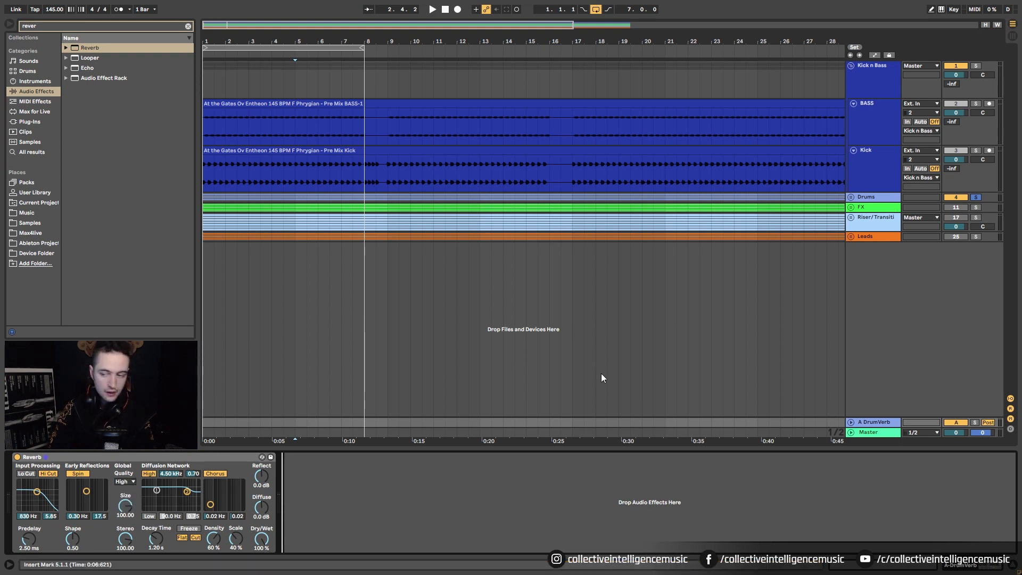
- Load the Snare Room preset from the Reverb's Room presets onto the DrumVerb return and delete the original Reverb
click(66, 48)
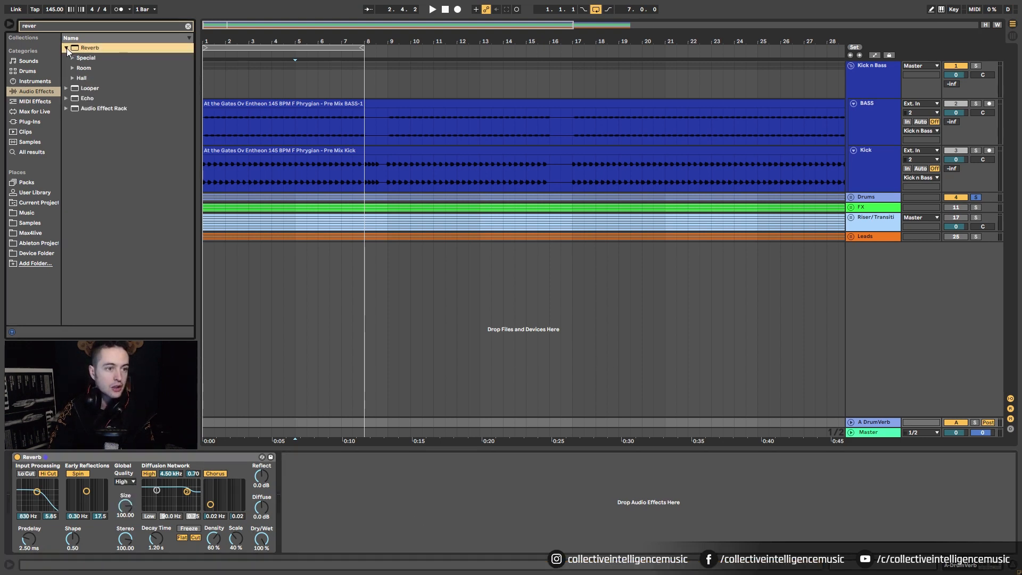
click(72, 78)
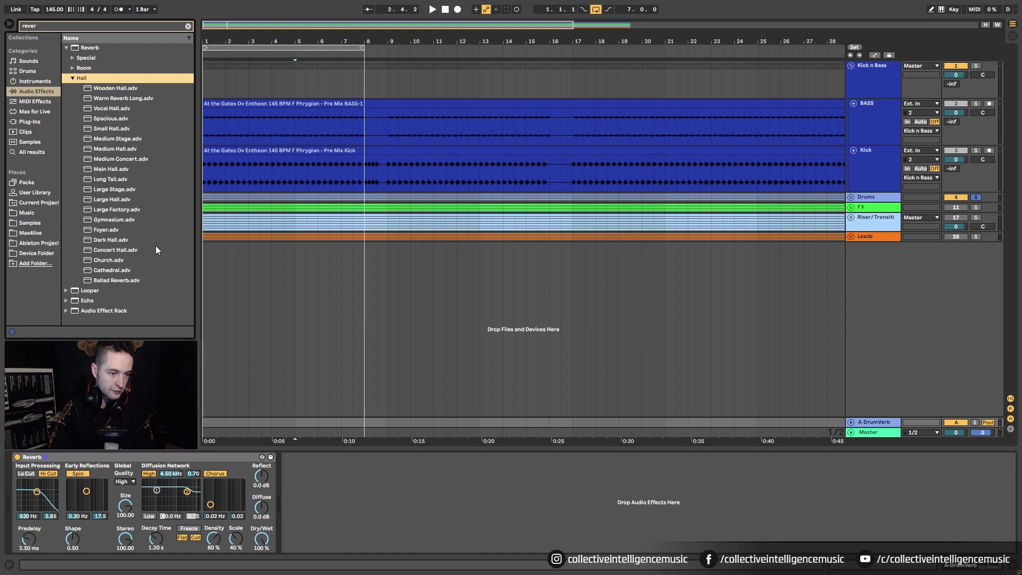
click(69, 78)
click(73, 68)
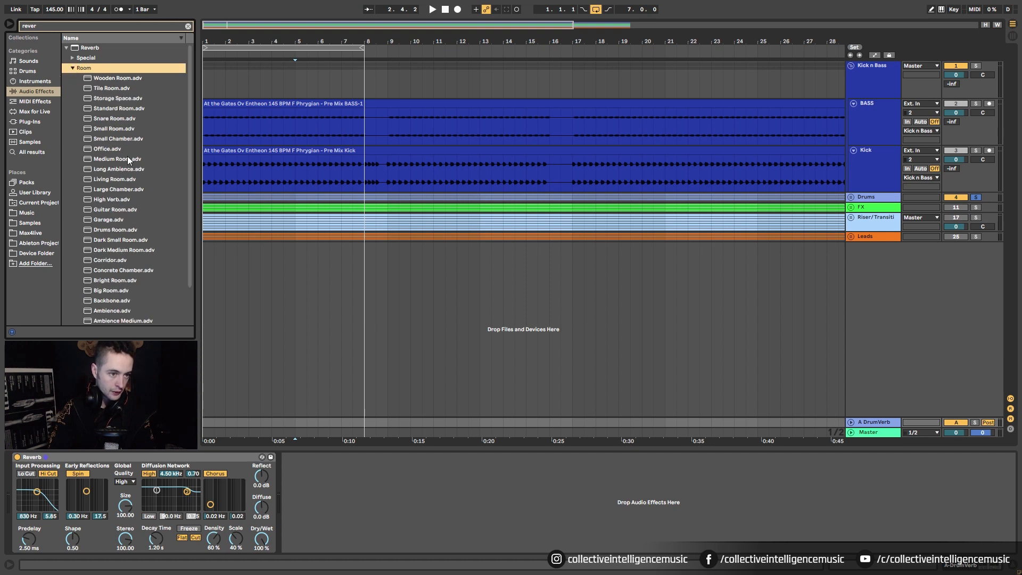
double_click(127, 118)
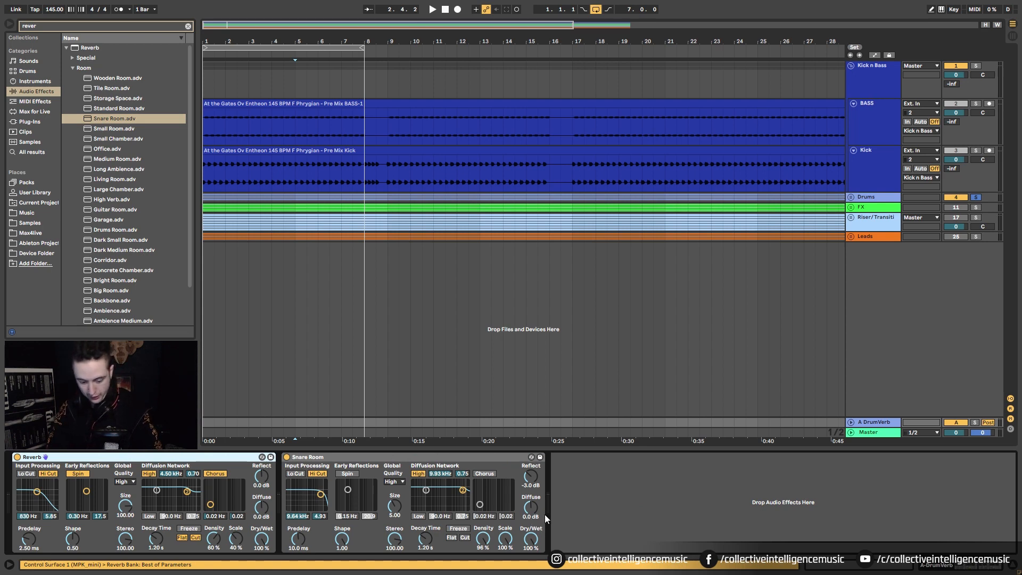
key(Delete)
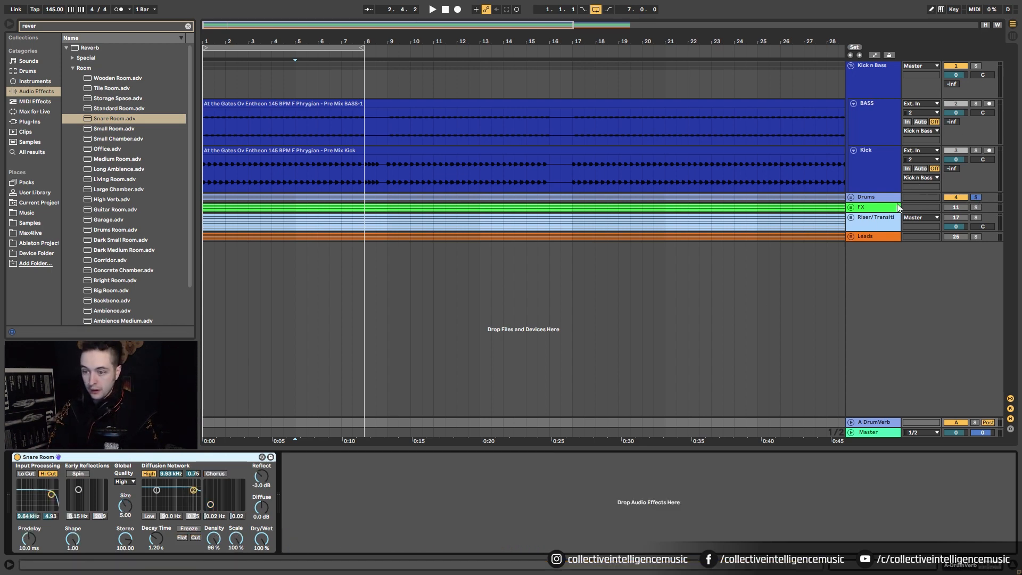
- Unfold the Drums group, try its DrumVerb send at 0 dB during playback, and set the send to -29.0 dB
click(850, 197)
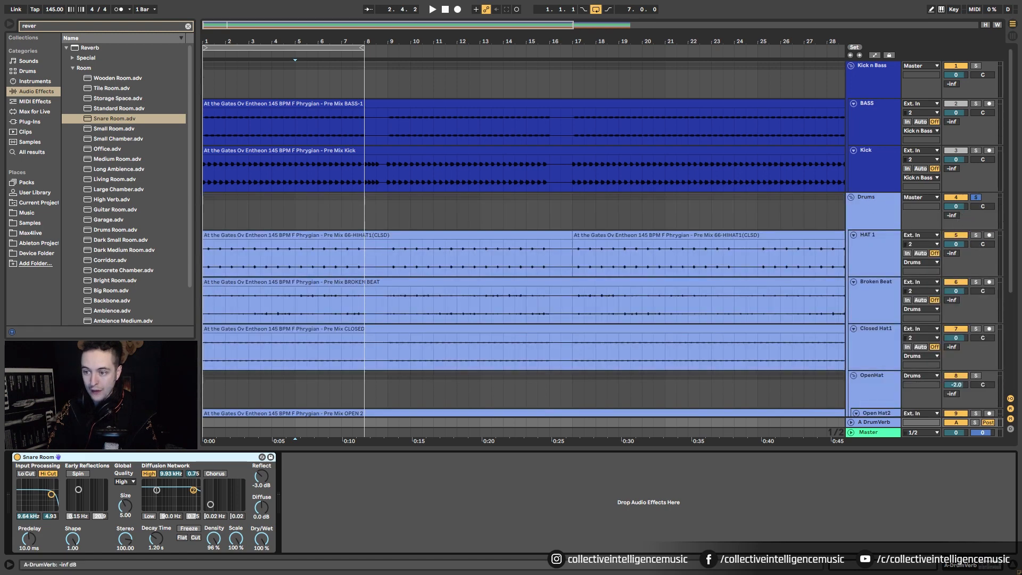
click(951, 216)
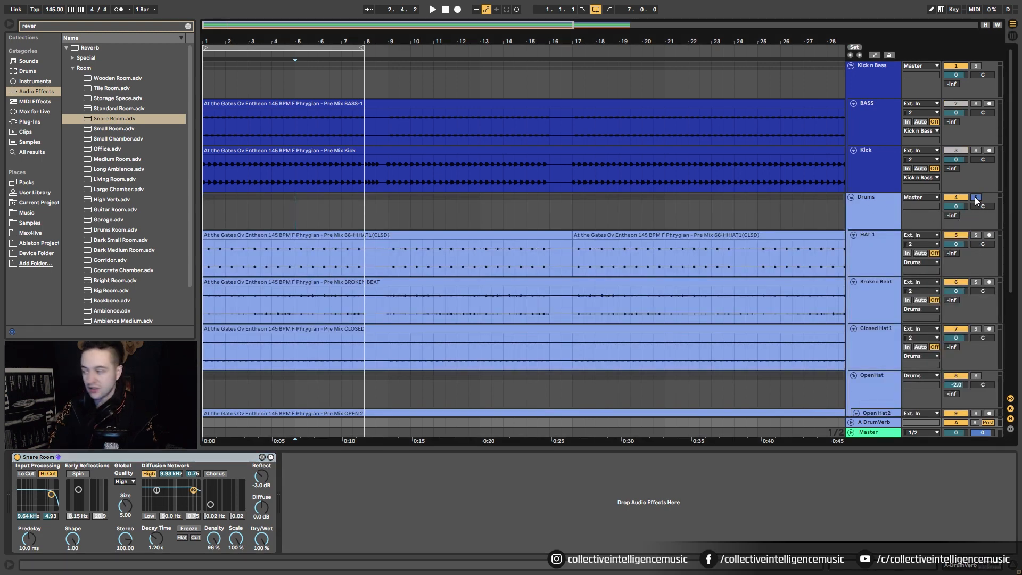
key(space)
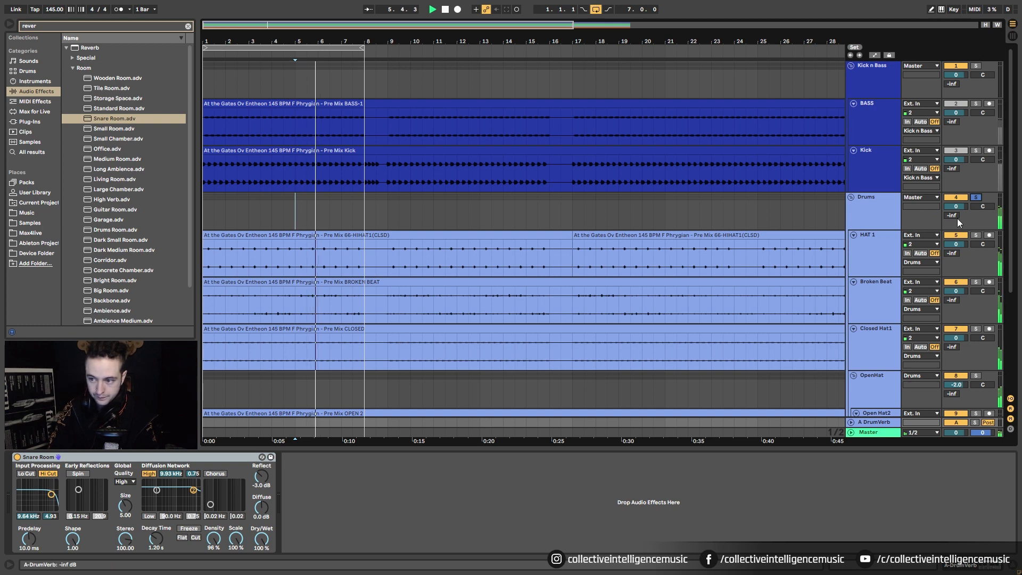
drag(957, 218, 958, 209)
key(space)
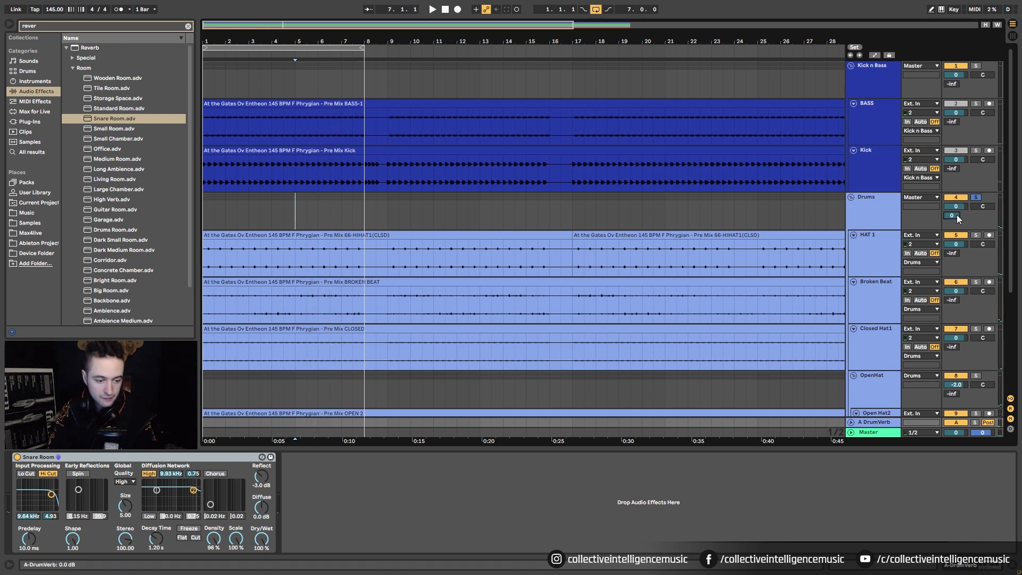
key(space)
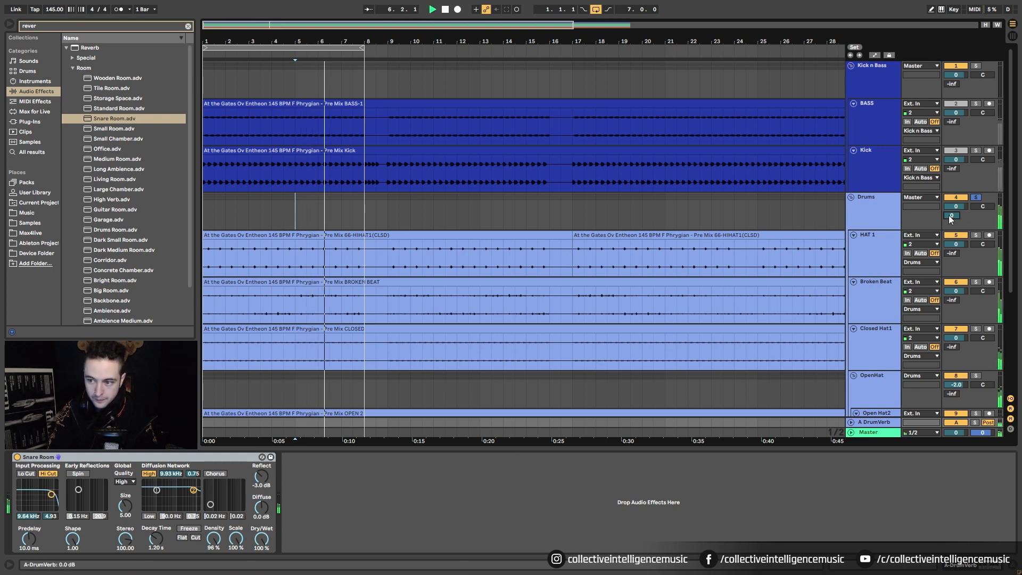
mouse_move(952, 216)
mouse_down()
mouse_move(952, 240)
mouse_move(947, 223)
mouse_up()
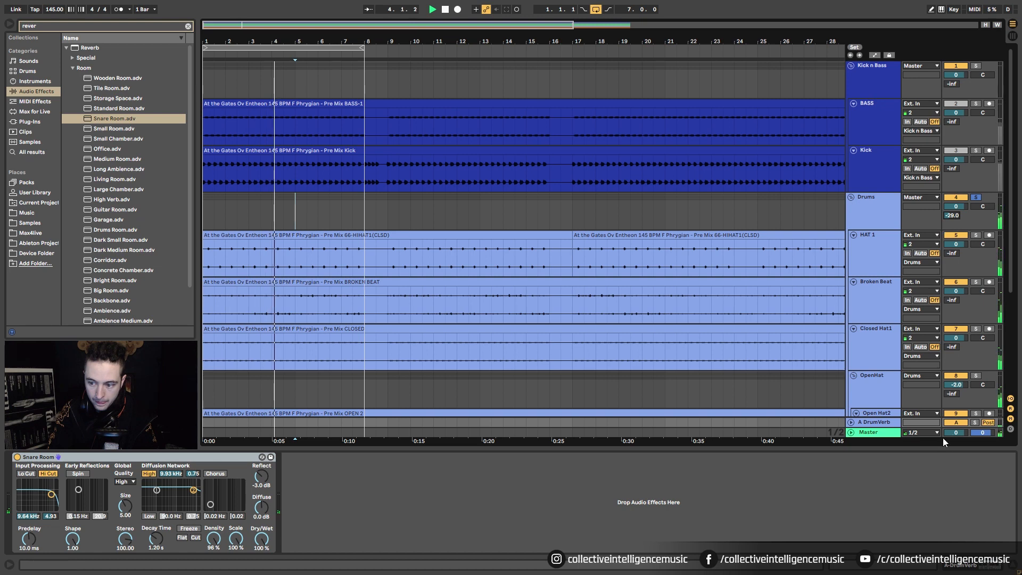
- Compare the drums with the DrumVerb return off and on at a -30.0 dB send, and unsolo the Drums group
click(955, 422)
click(956, 422)
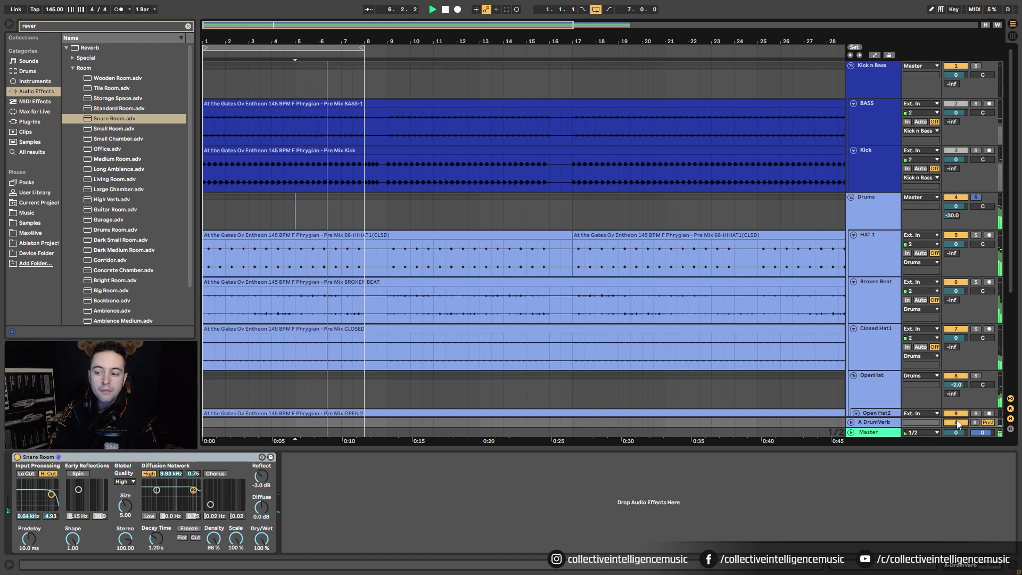
key(space)
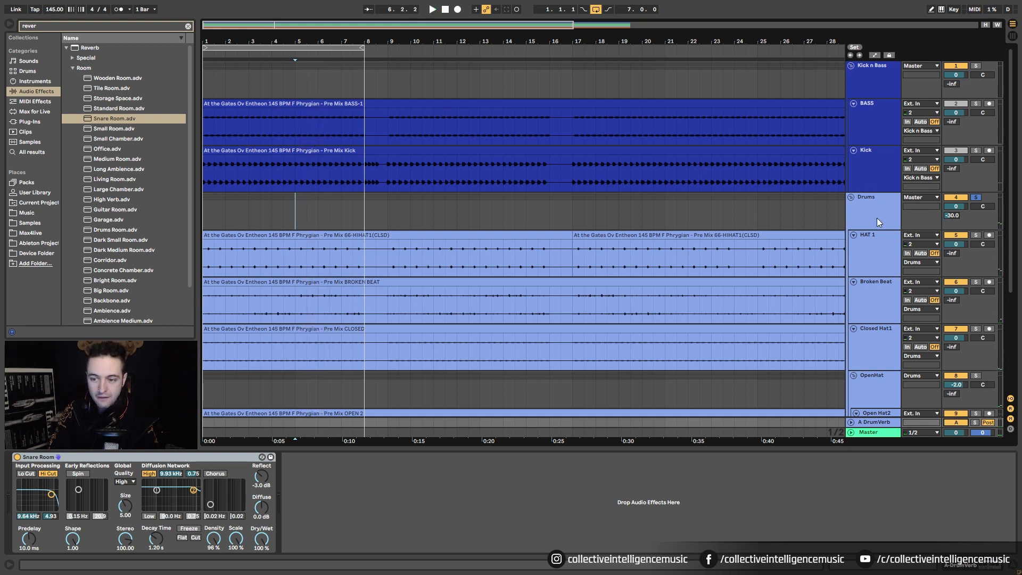
click(971, 196)
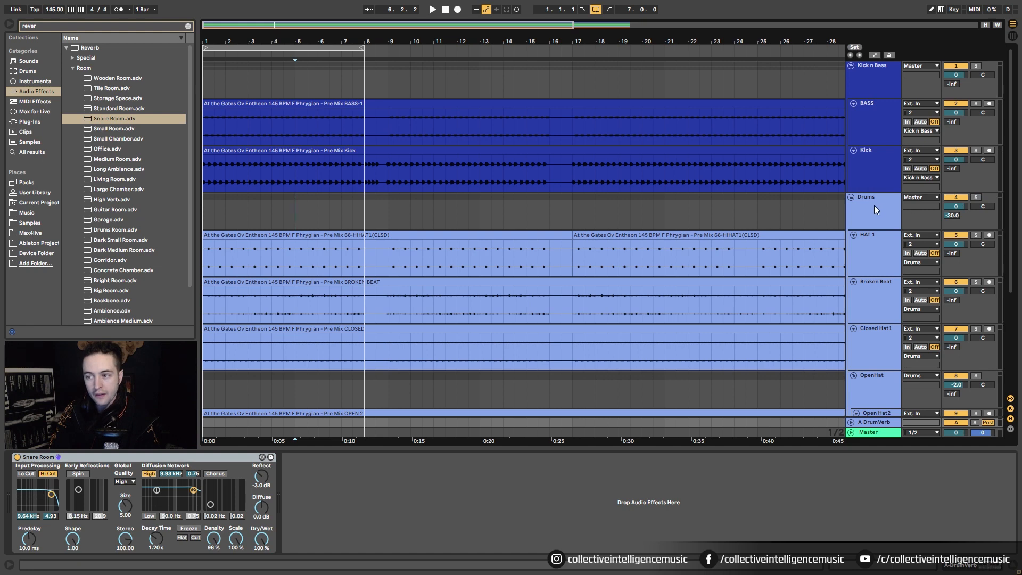
- Play the Kick n Bass and Drums groups together from the start of bar 1, and fold the Drums group
click(849, 198)
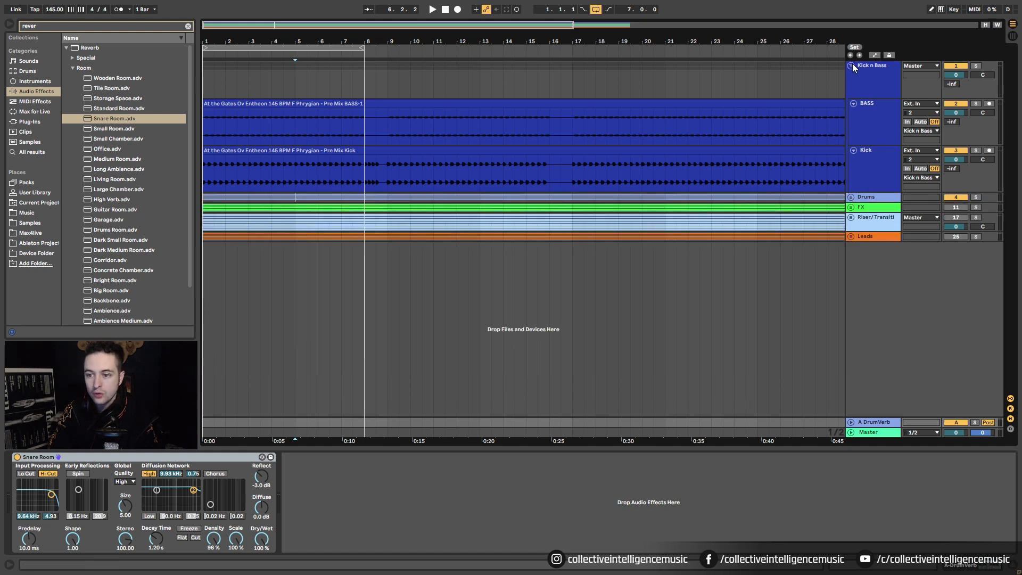
click(850, 65)
alt+click(850, 75)
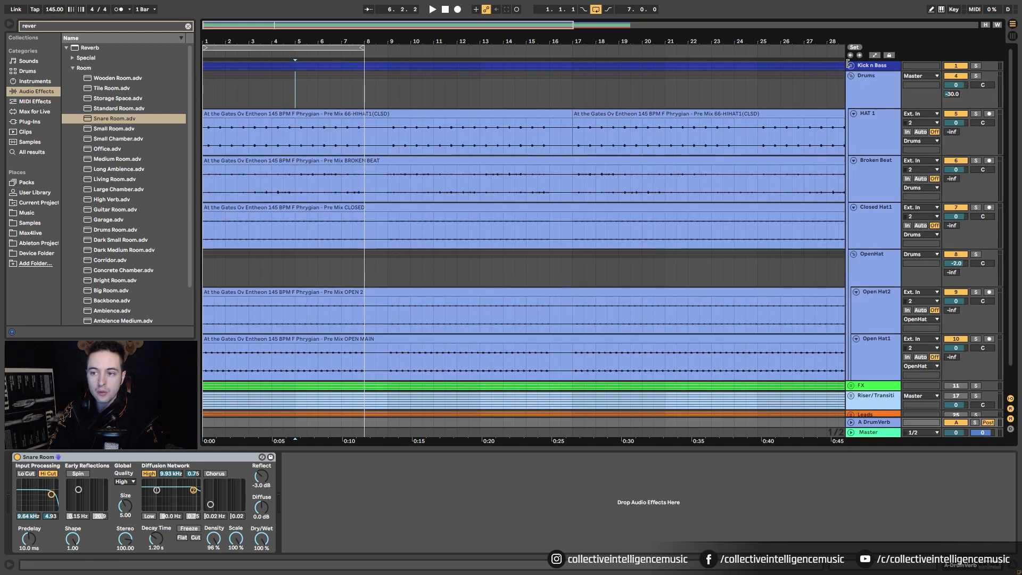
click(203, 84)
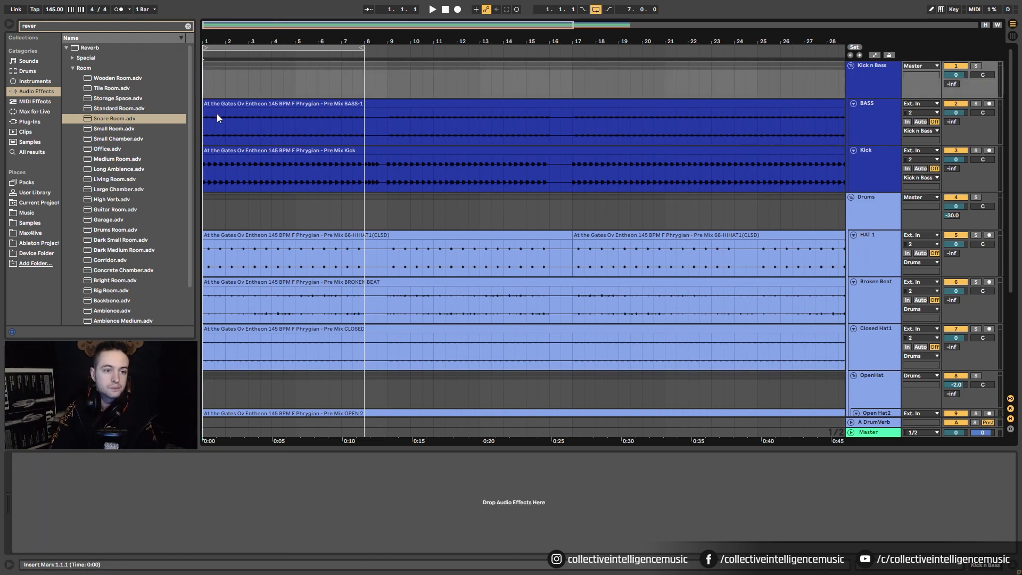
key(space)
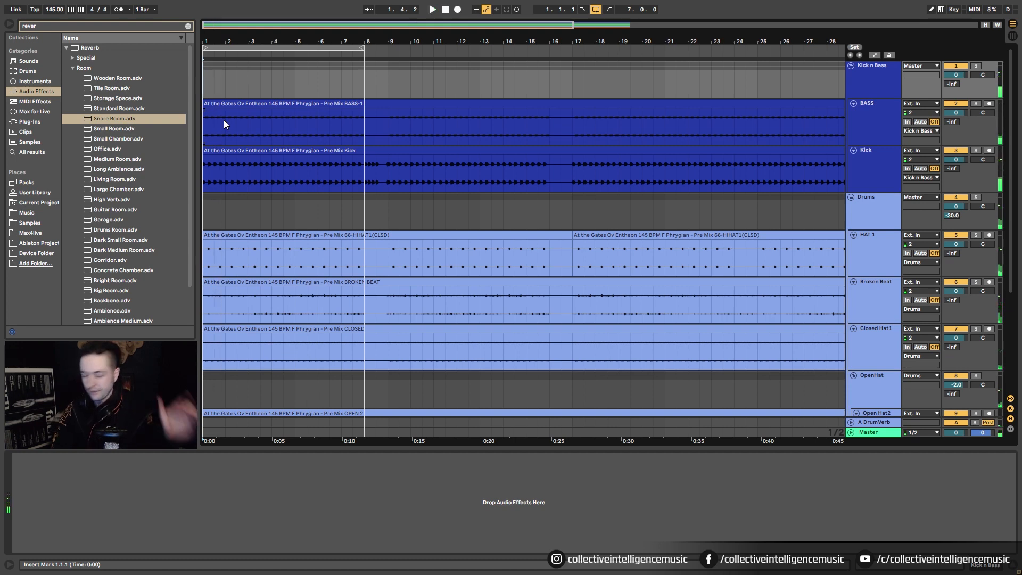
scroll(319, 200, down, 3)
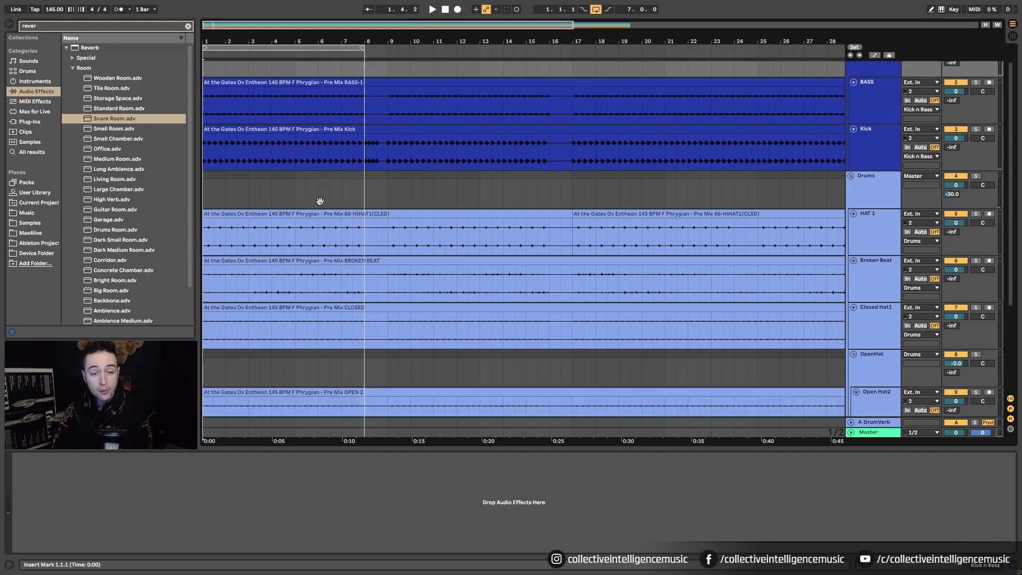
scroll(320, 200, up, 3)
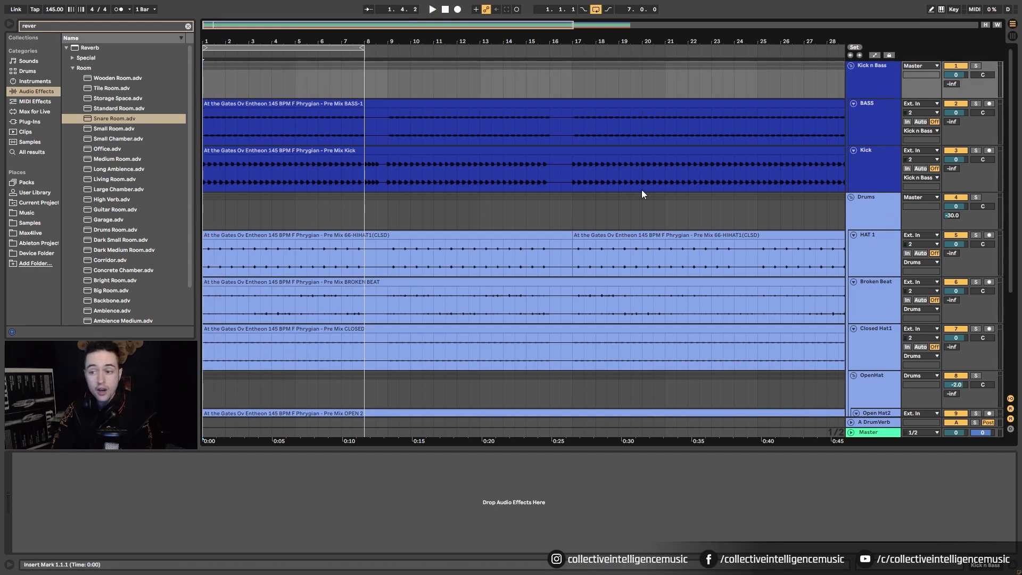
click(849, 199)
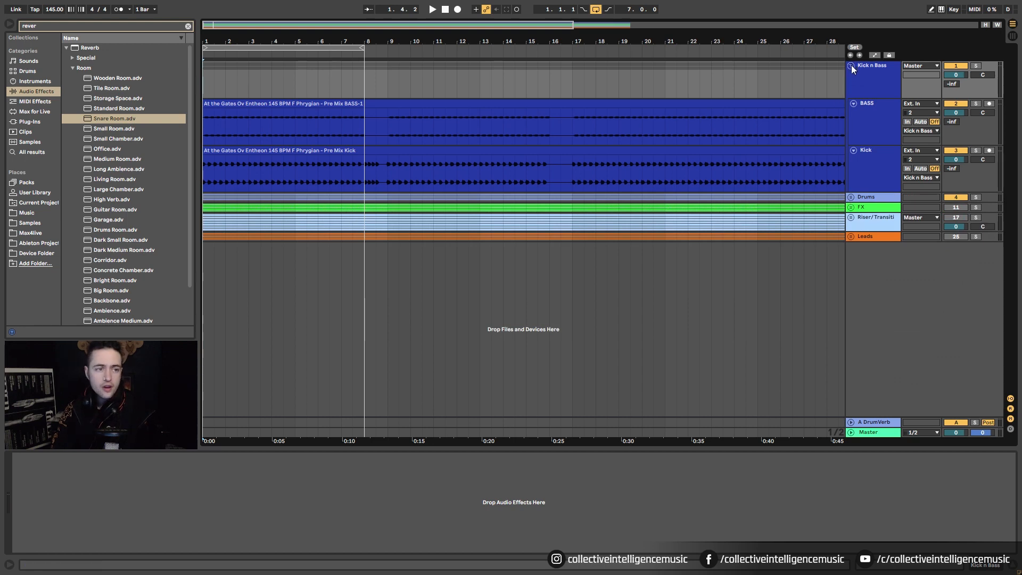